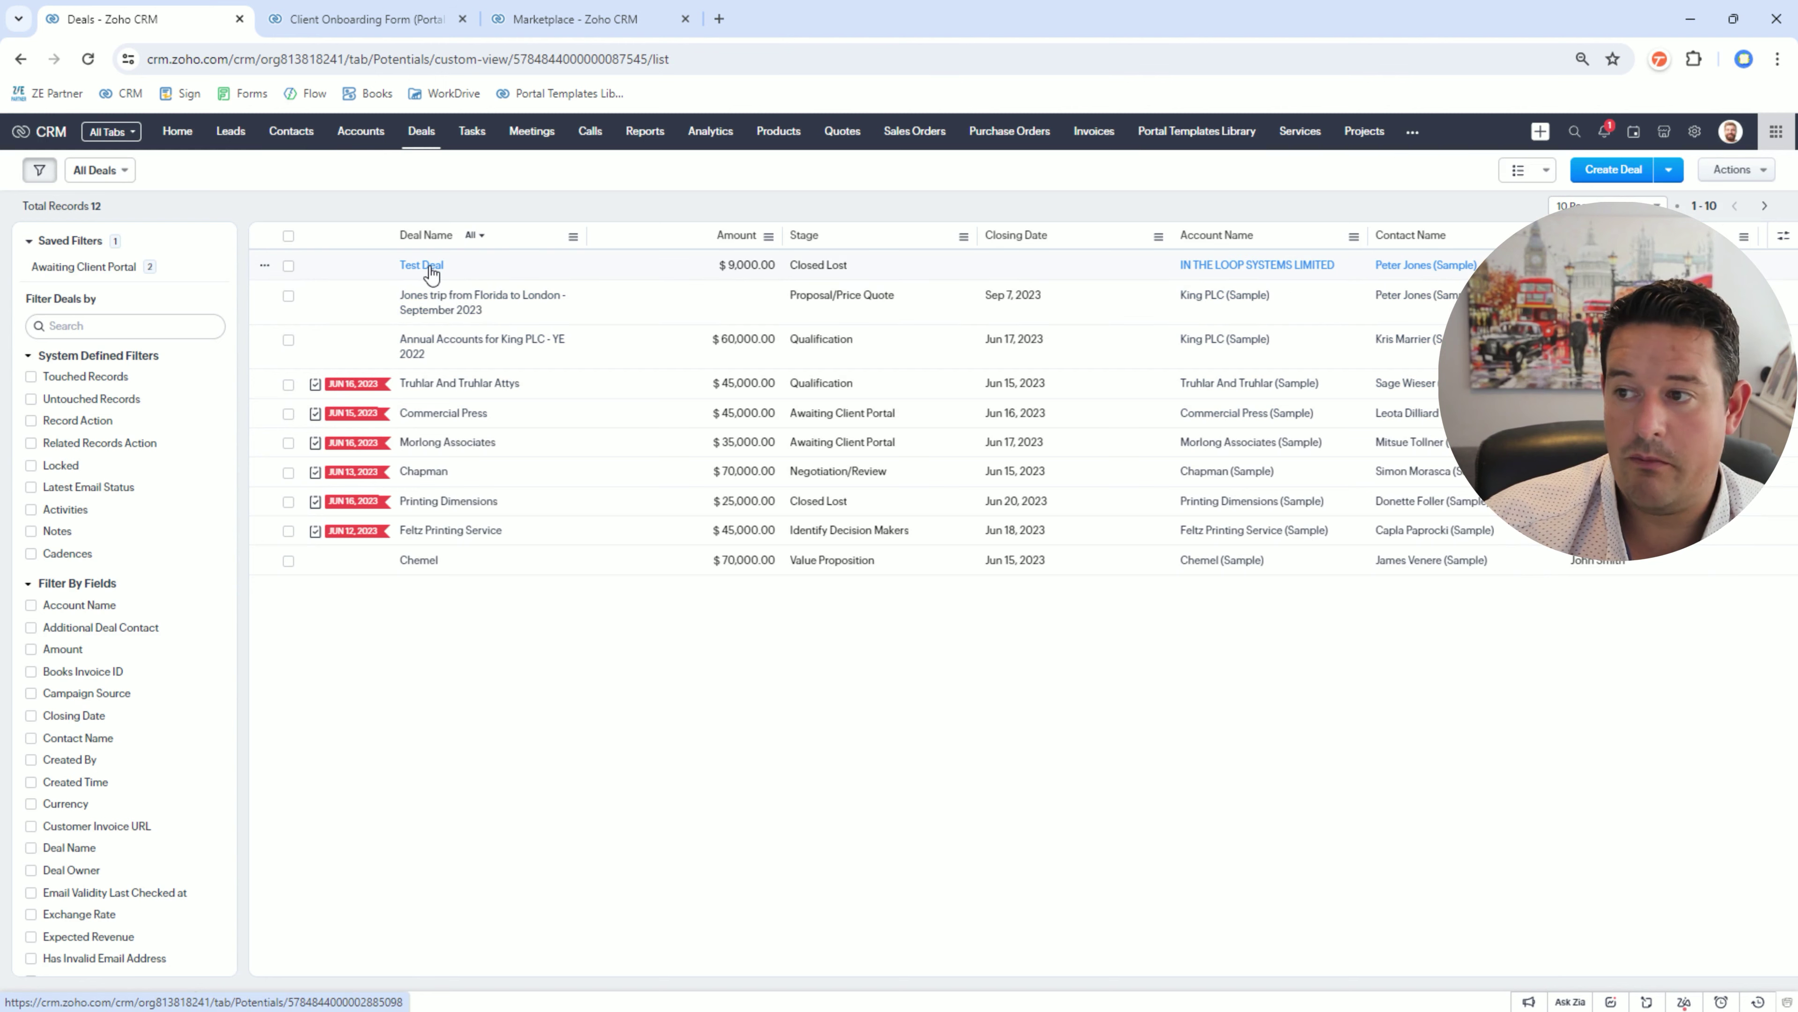
- Open the Test Deal record from the deals list
{"action": "left_click", "coordinate": [422, 265]}
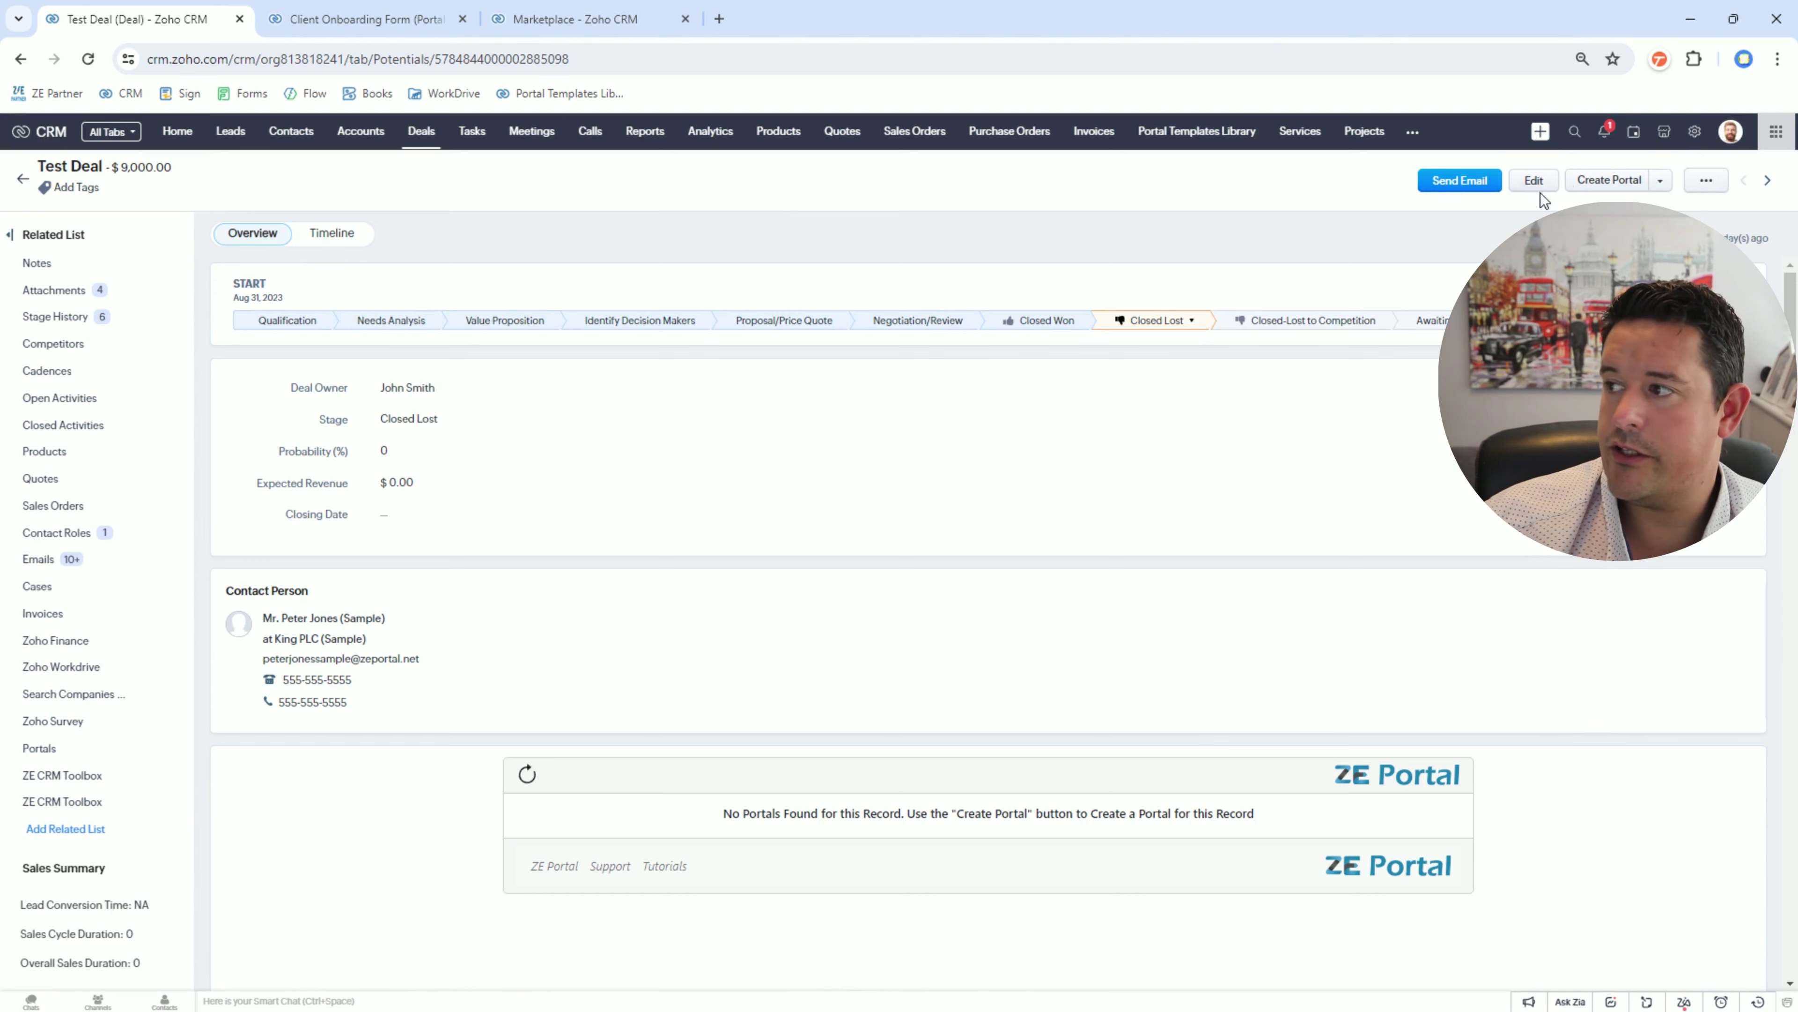
{"action": "left_click", "coordinate": [1605, 182]}
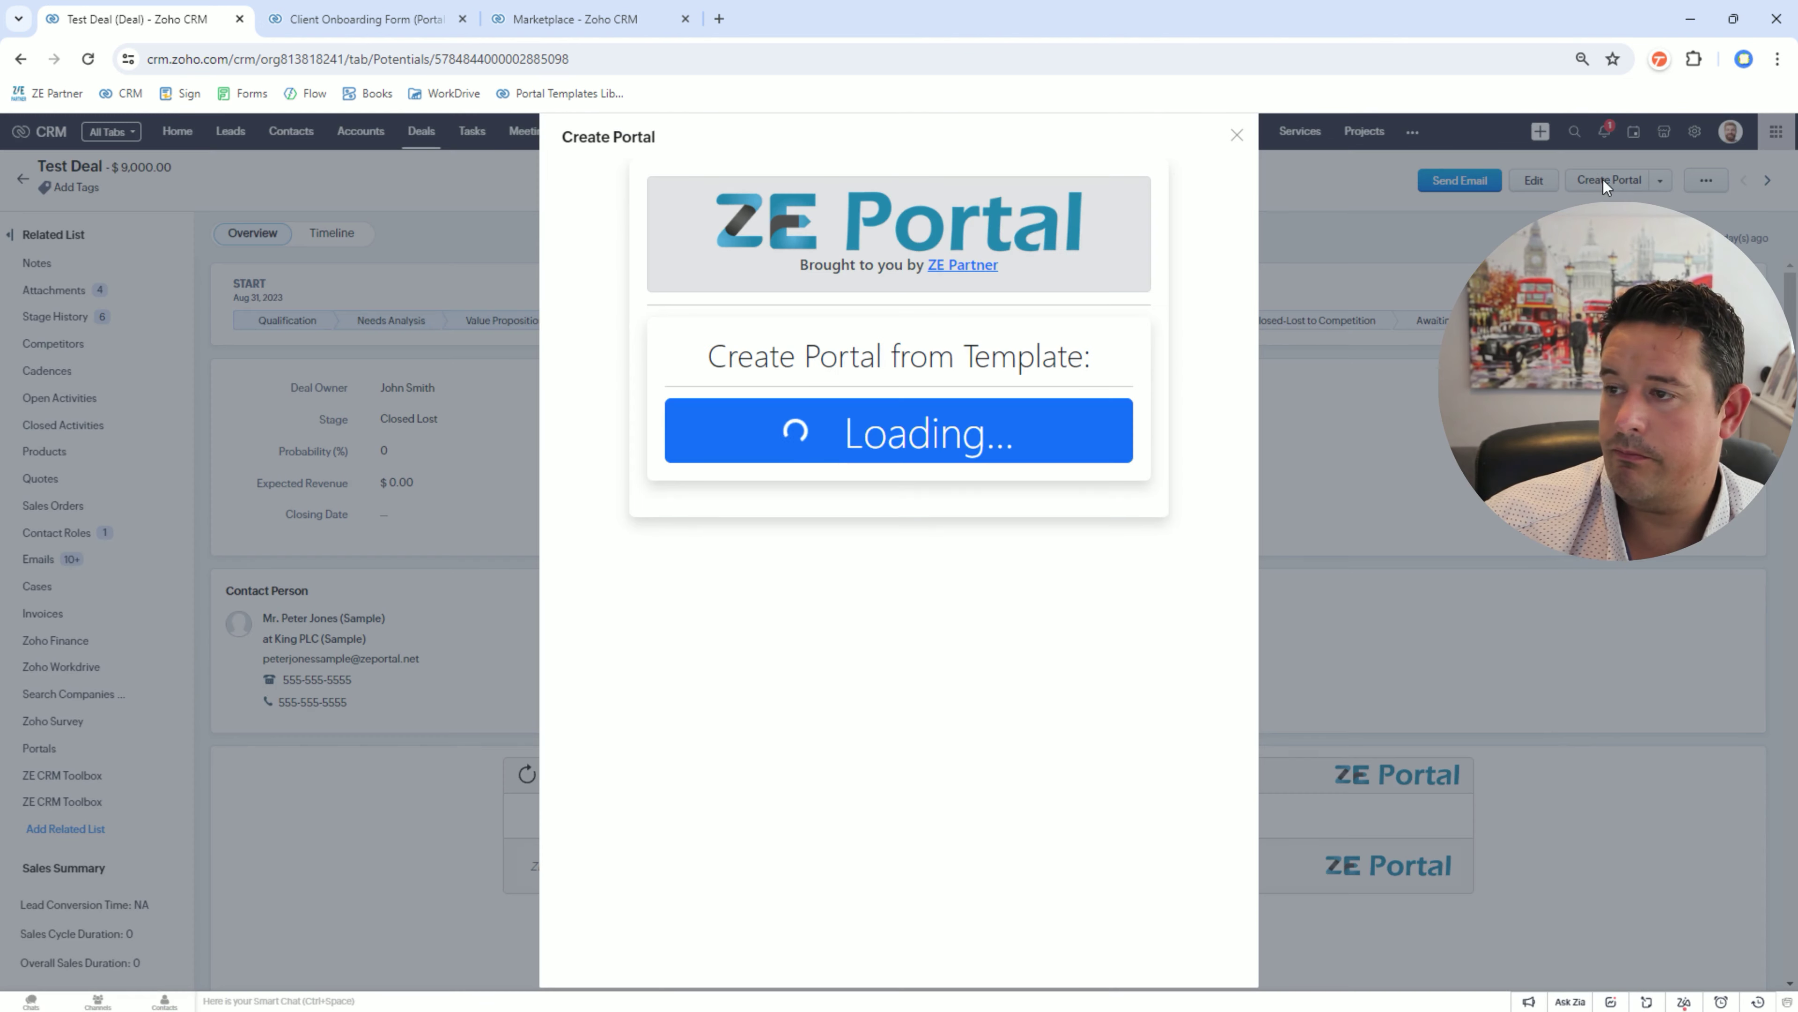
{"action": "left_click", "coordinate": [897, 453]}
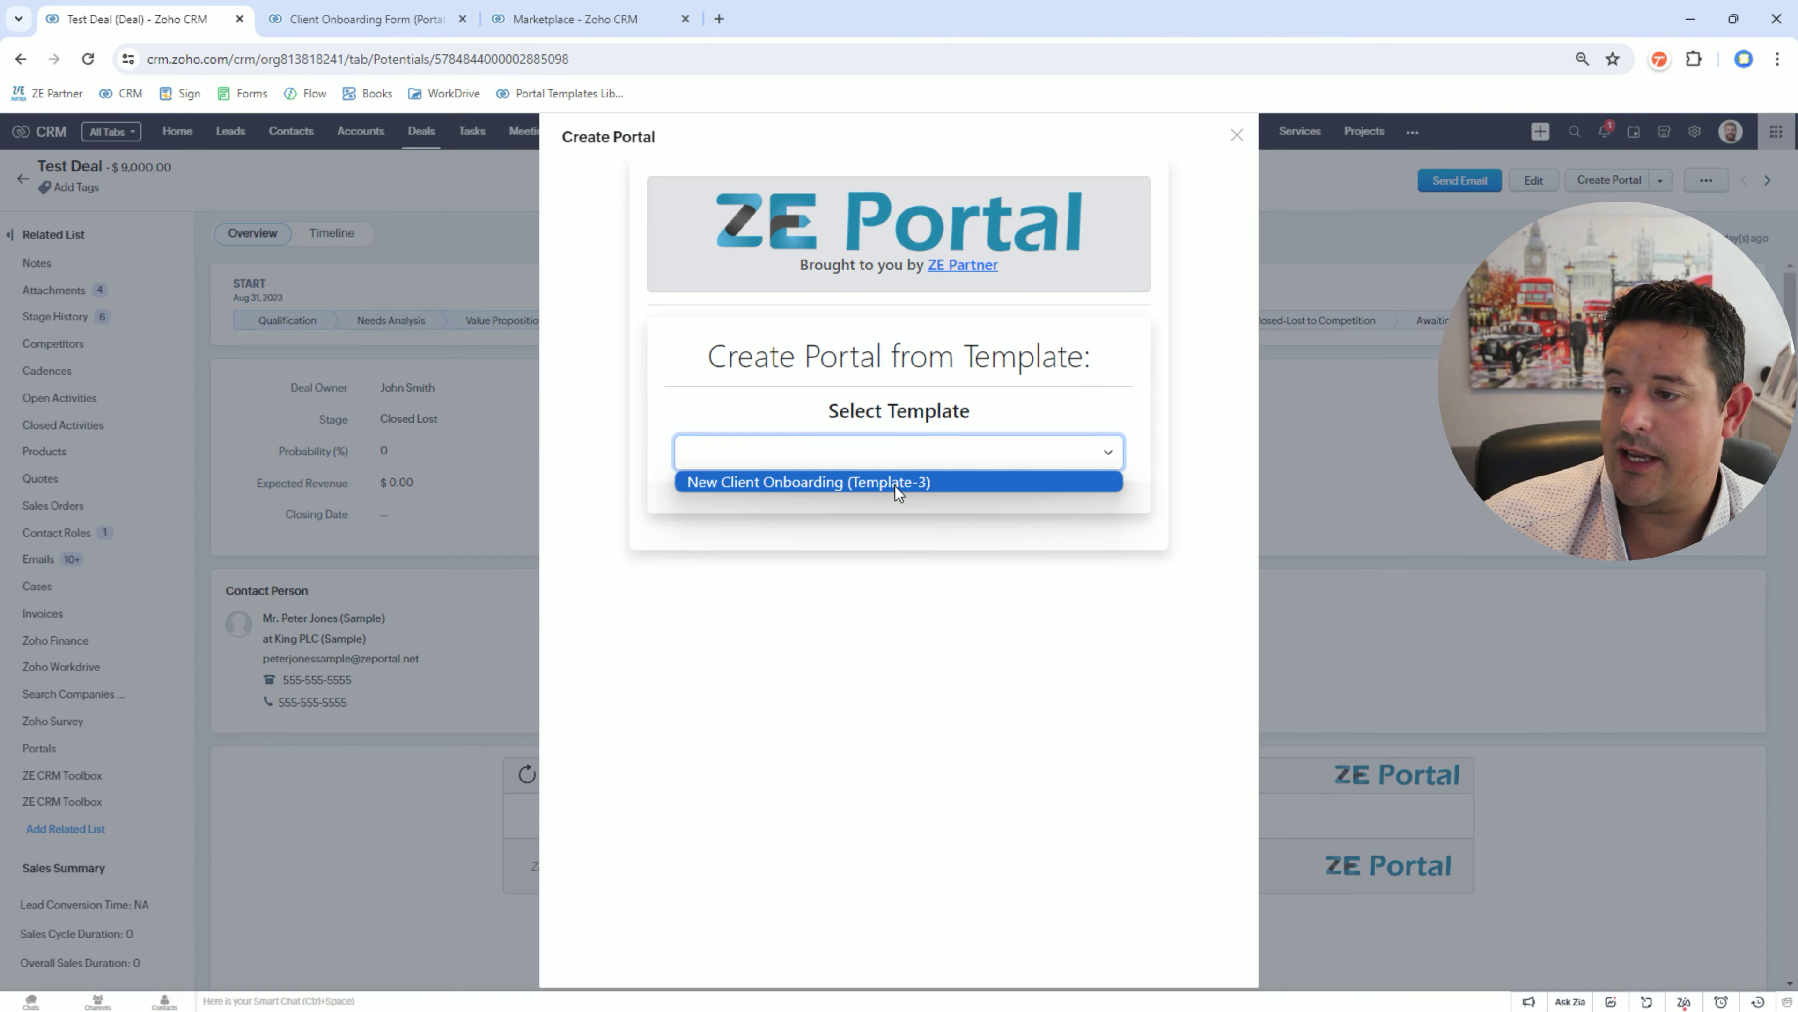
{"action": "left_click", "coordinate": [895, 487]}
{"action": "left_click", "coordinate": [882, 620]}
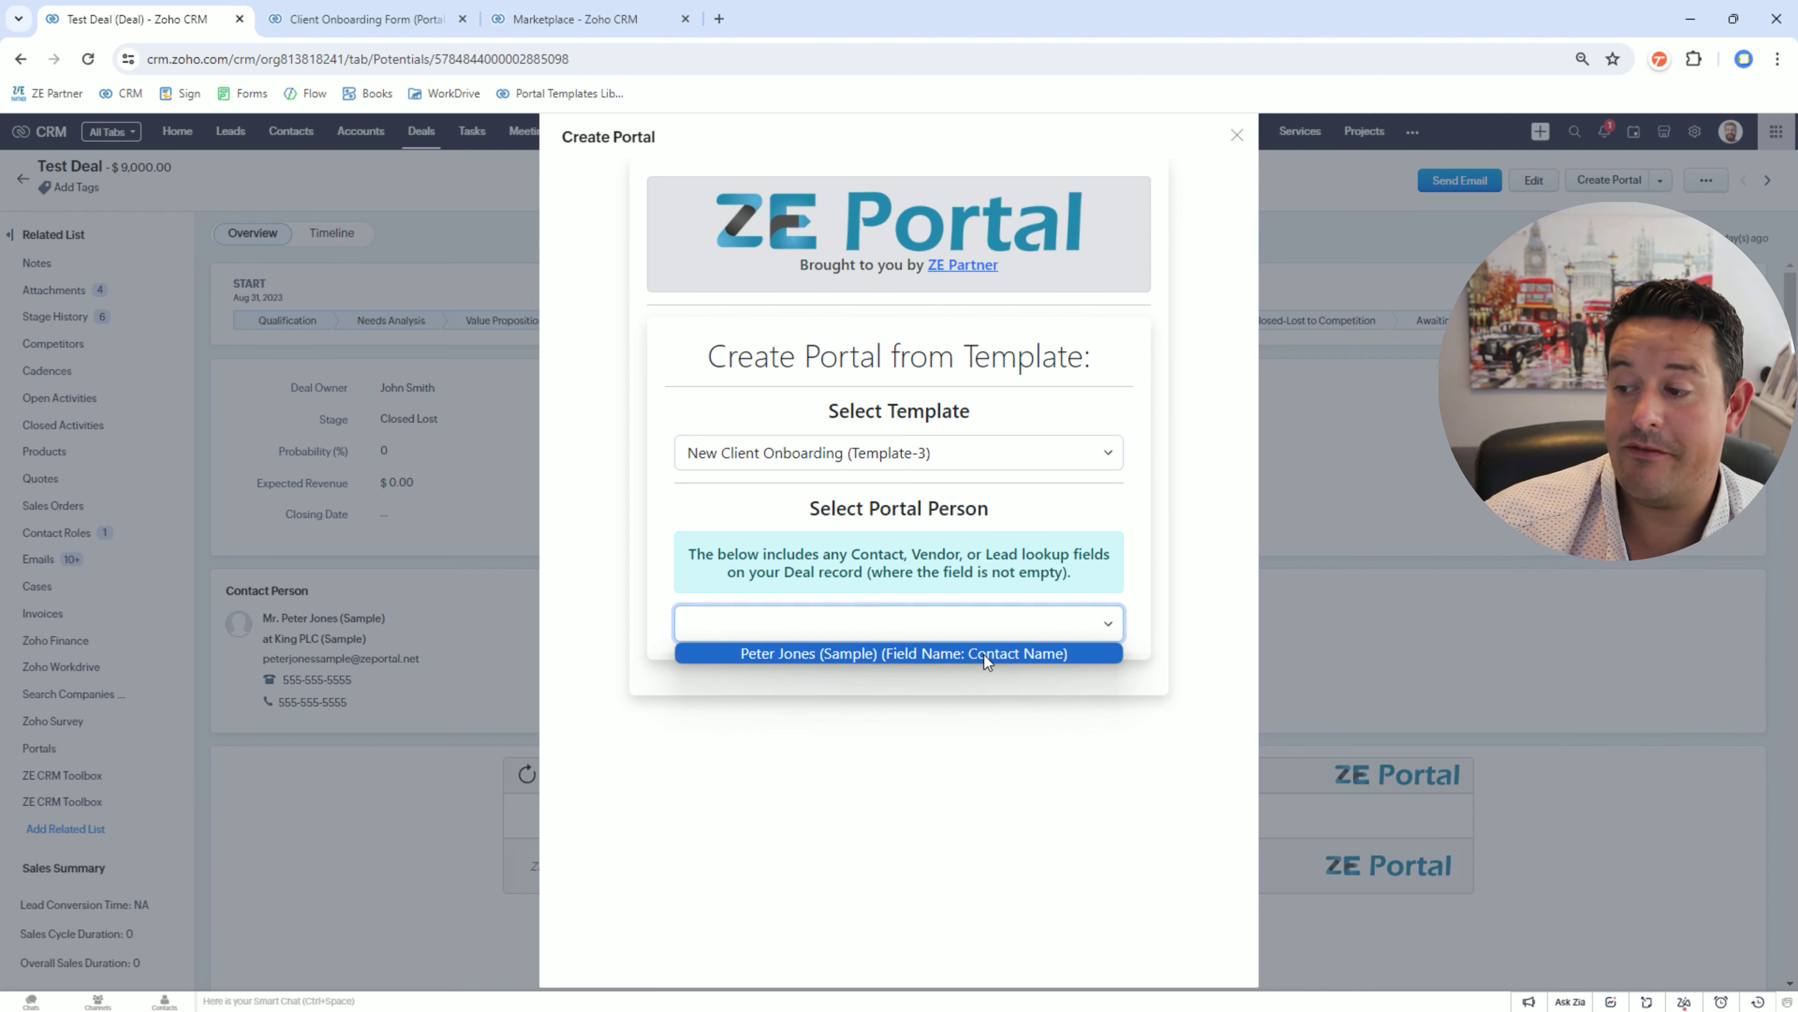
{"action": "left_click", "coordinate": [1237, 136]}
- Set the deal's Additional Deal Contact to the test contact and save the field
{"action": "scroll", "coordinate": [695, 543], "scroll_direction": "down", "scroll_amount": 10}
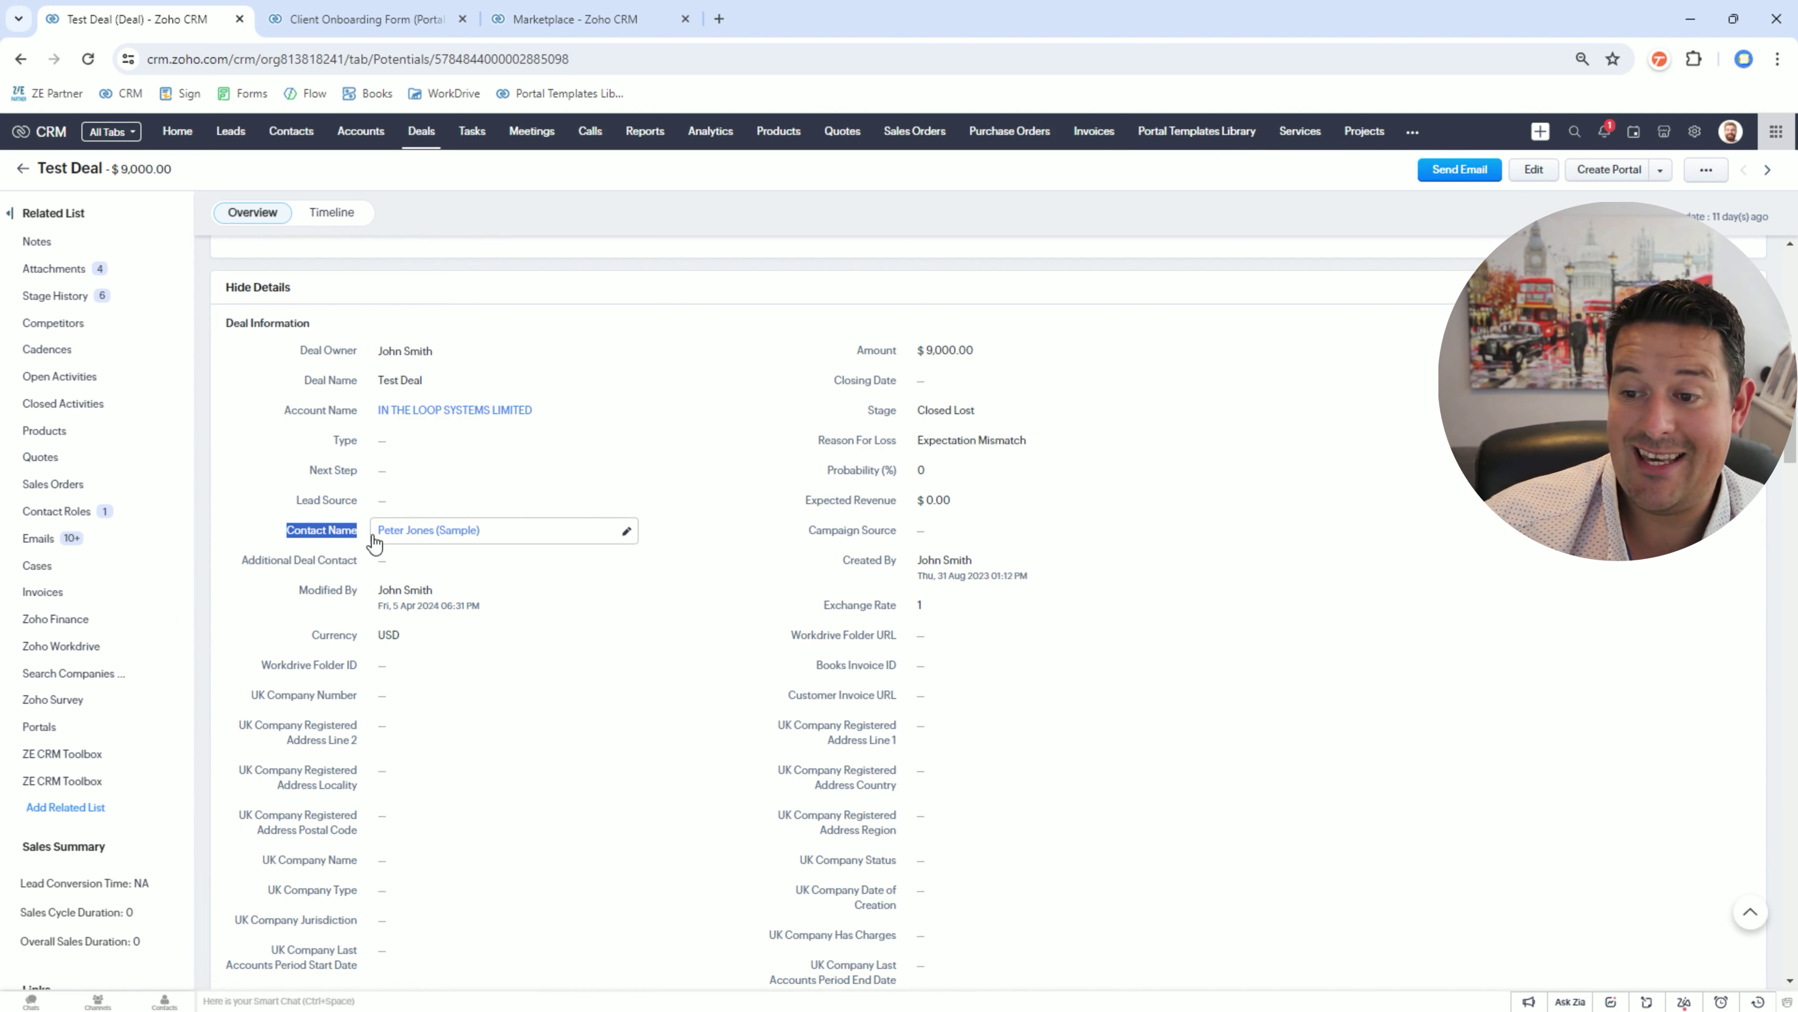
{"action": "left_click", "coordinate": [409, 561]}
{"action": "left_click", "coordinate": [460, 594]}
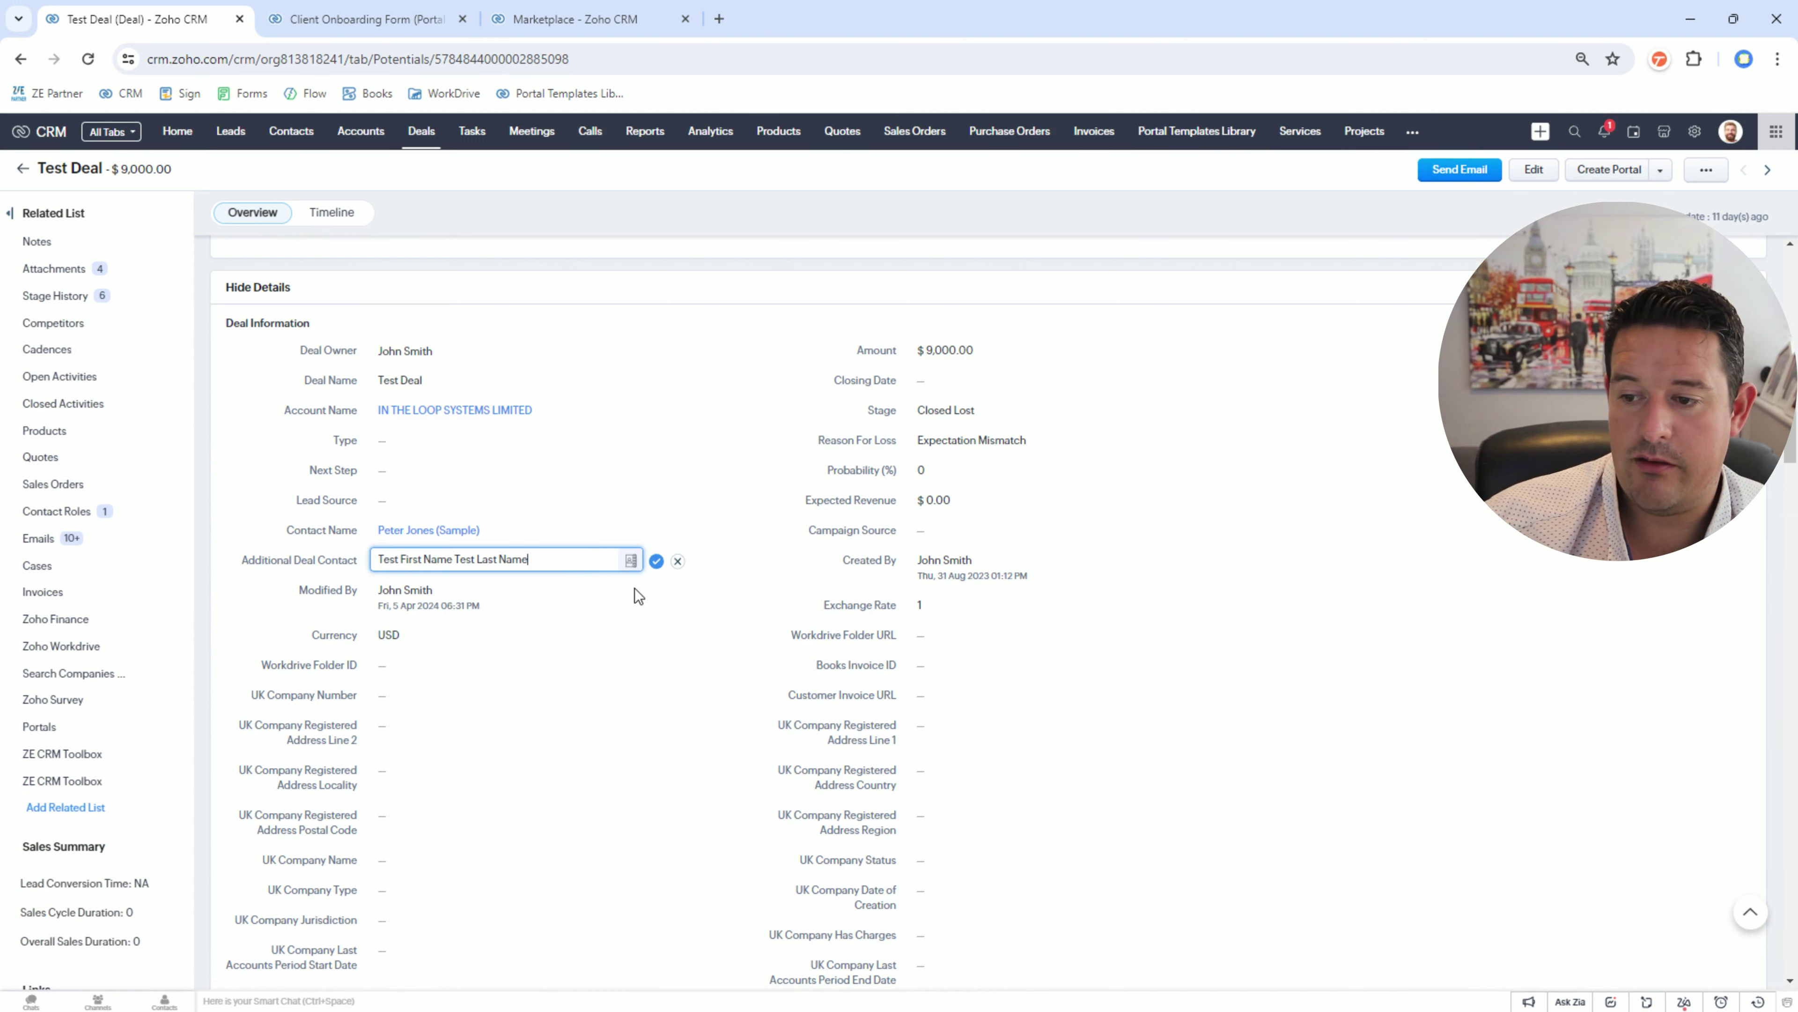
{"action": "left_click", "coordinate": [656, 561]}
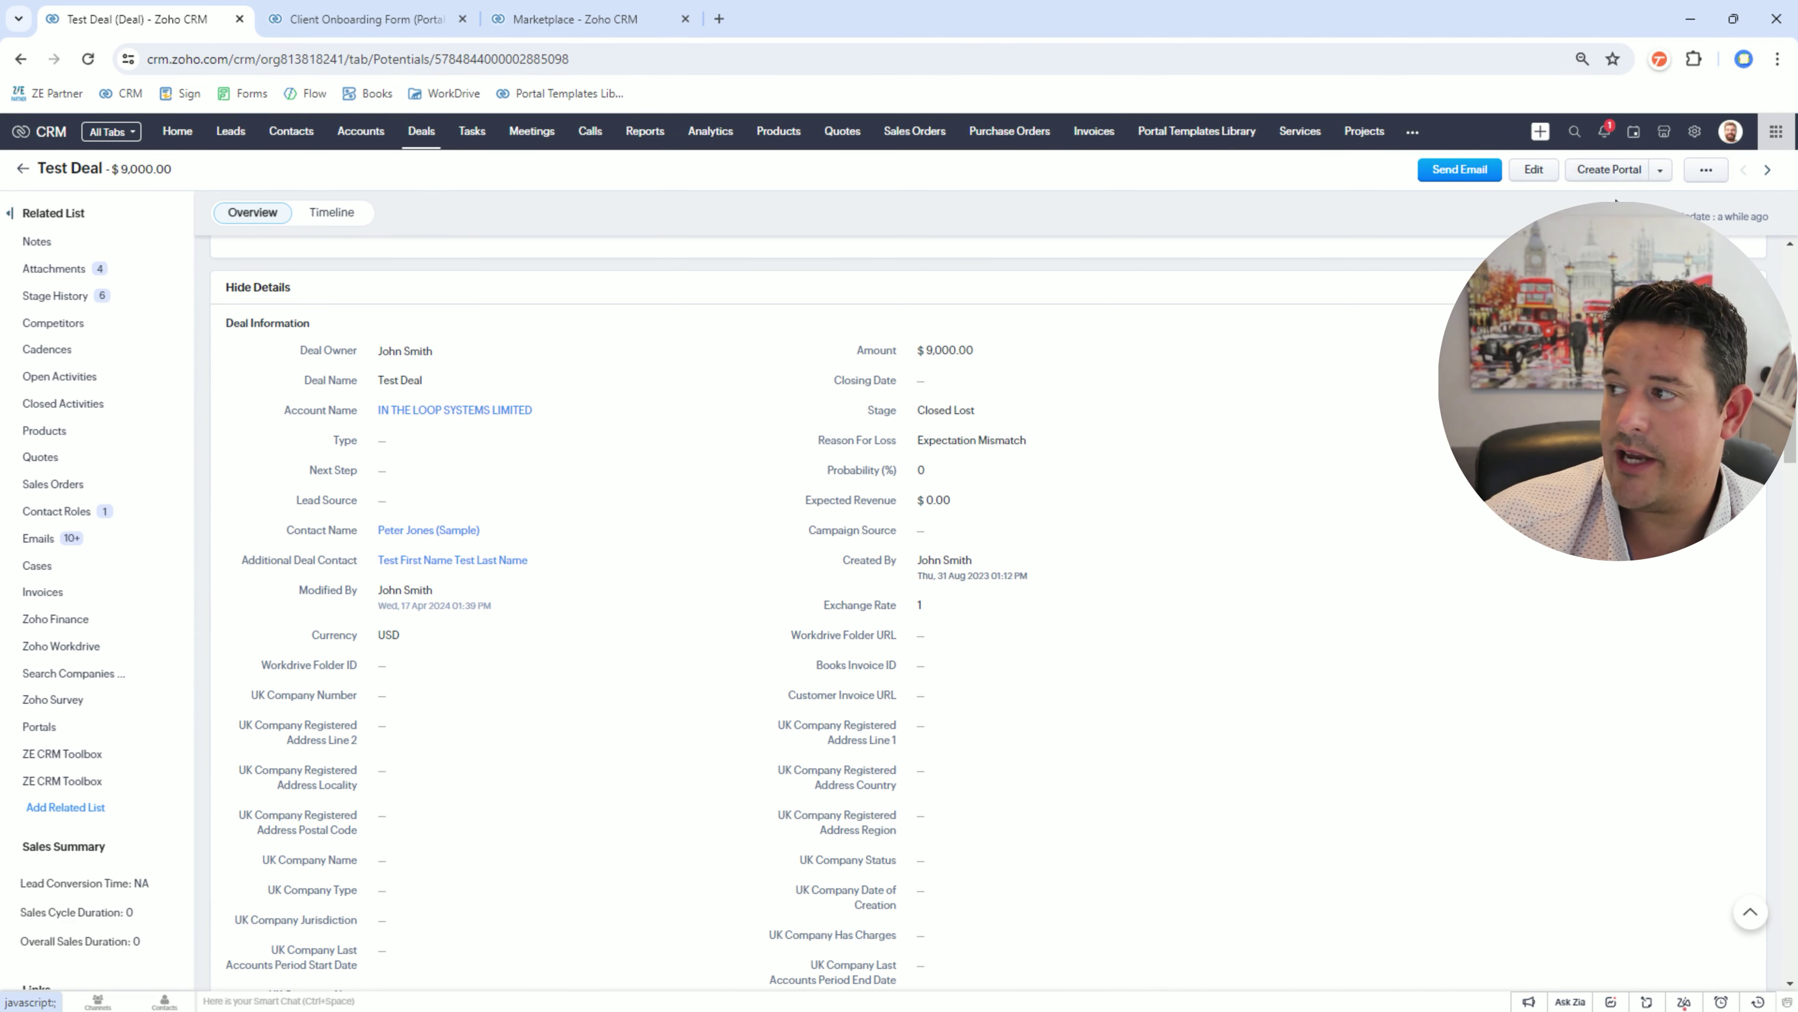
- Start a portal for the deal from the New Client Onboarding (Template-3) template, with the person from the Contact Name field as portal person
{"action": "left_click", "coordinate": [1617, 173]}
{"action": "left_click", "coordinate": [986, 461]}
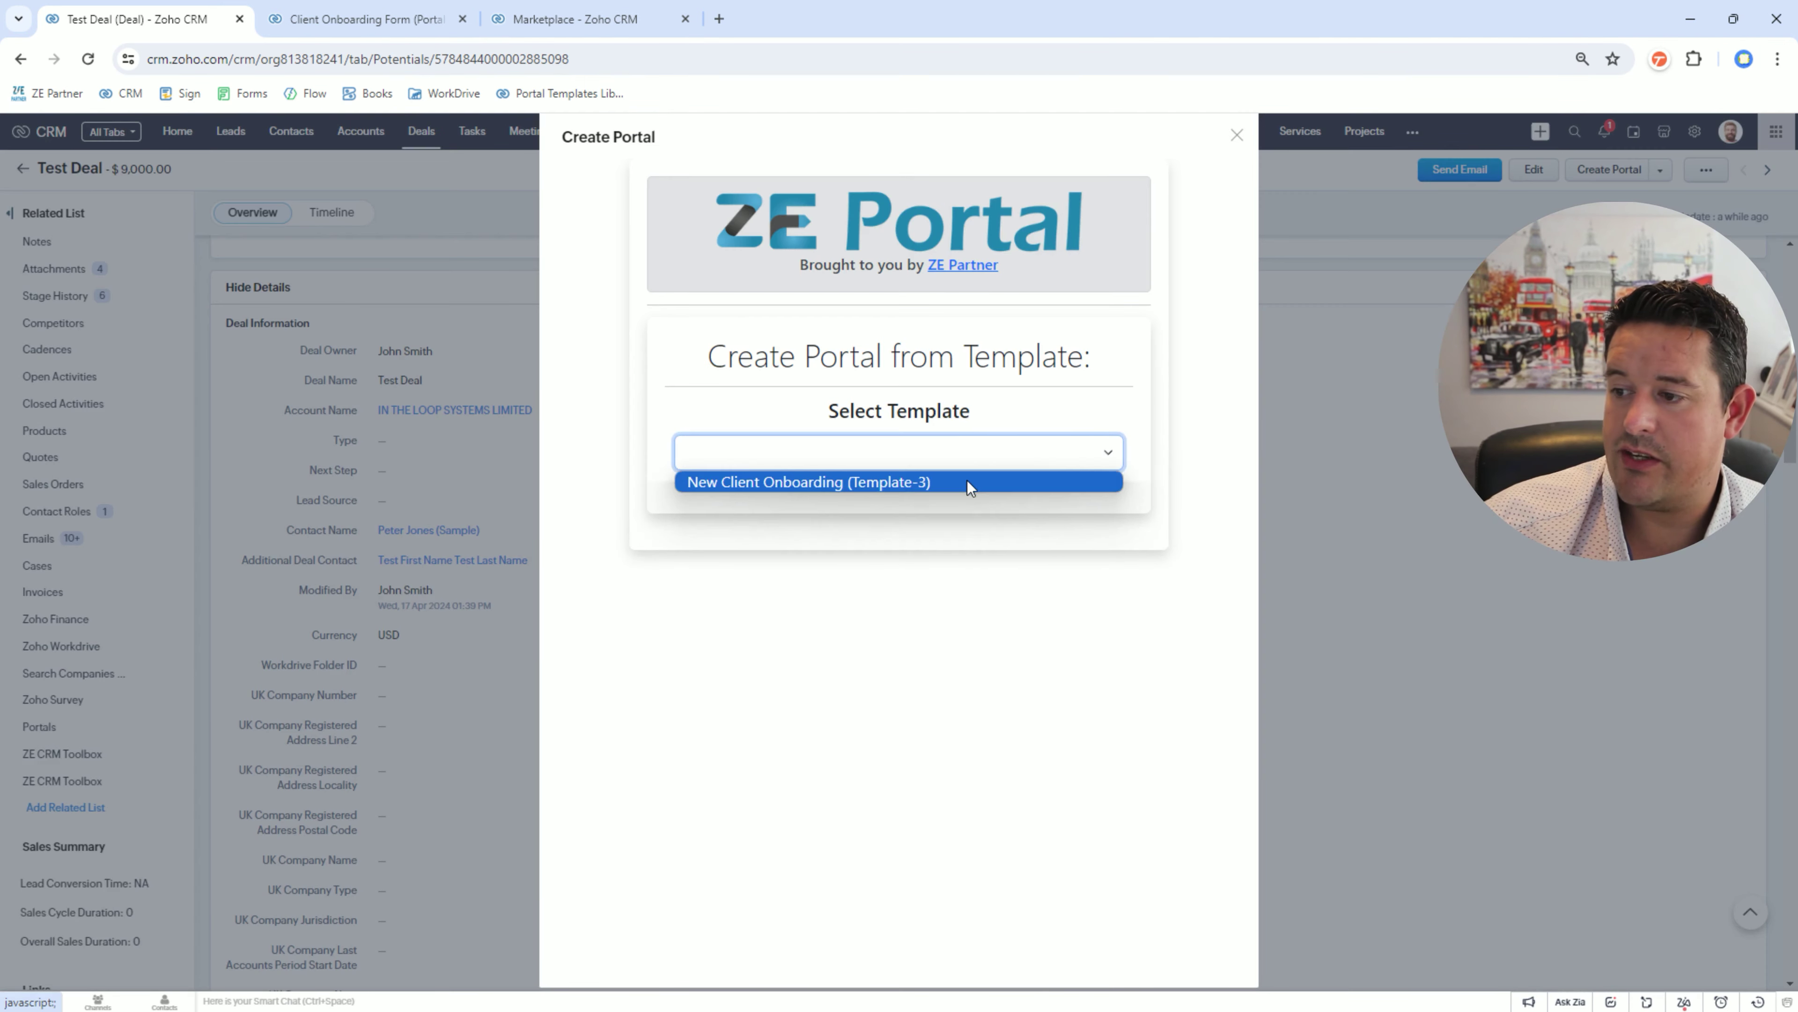
{"action": "left_click", "coordinate": [963, 485]}
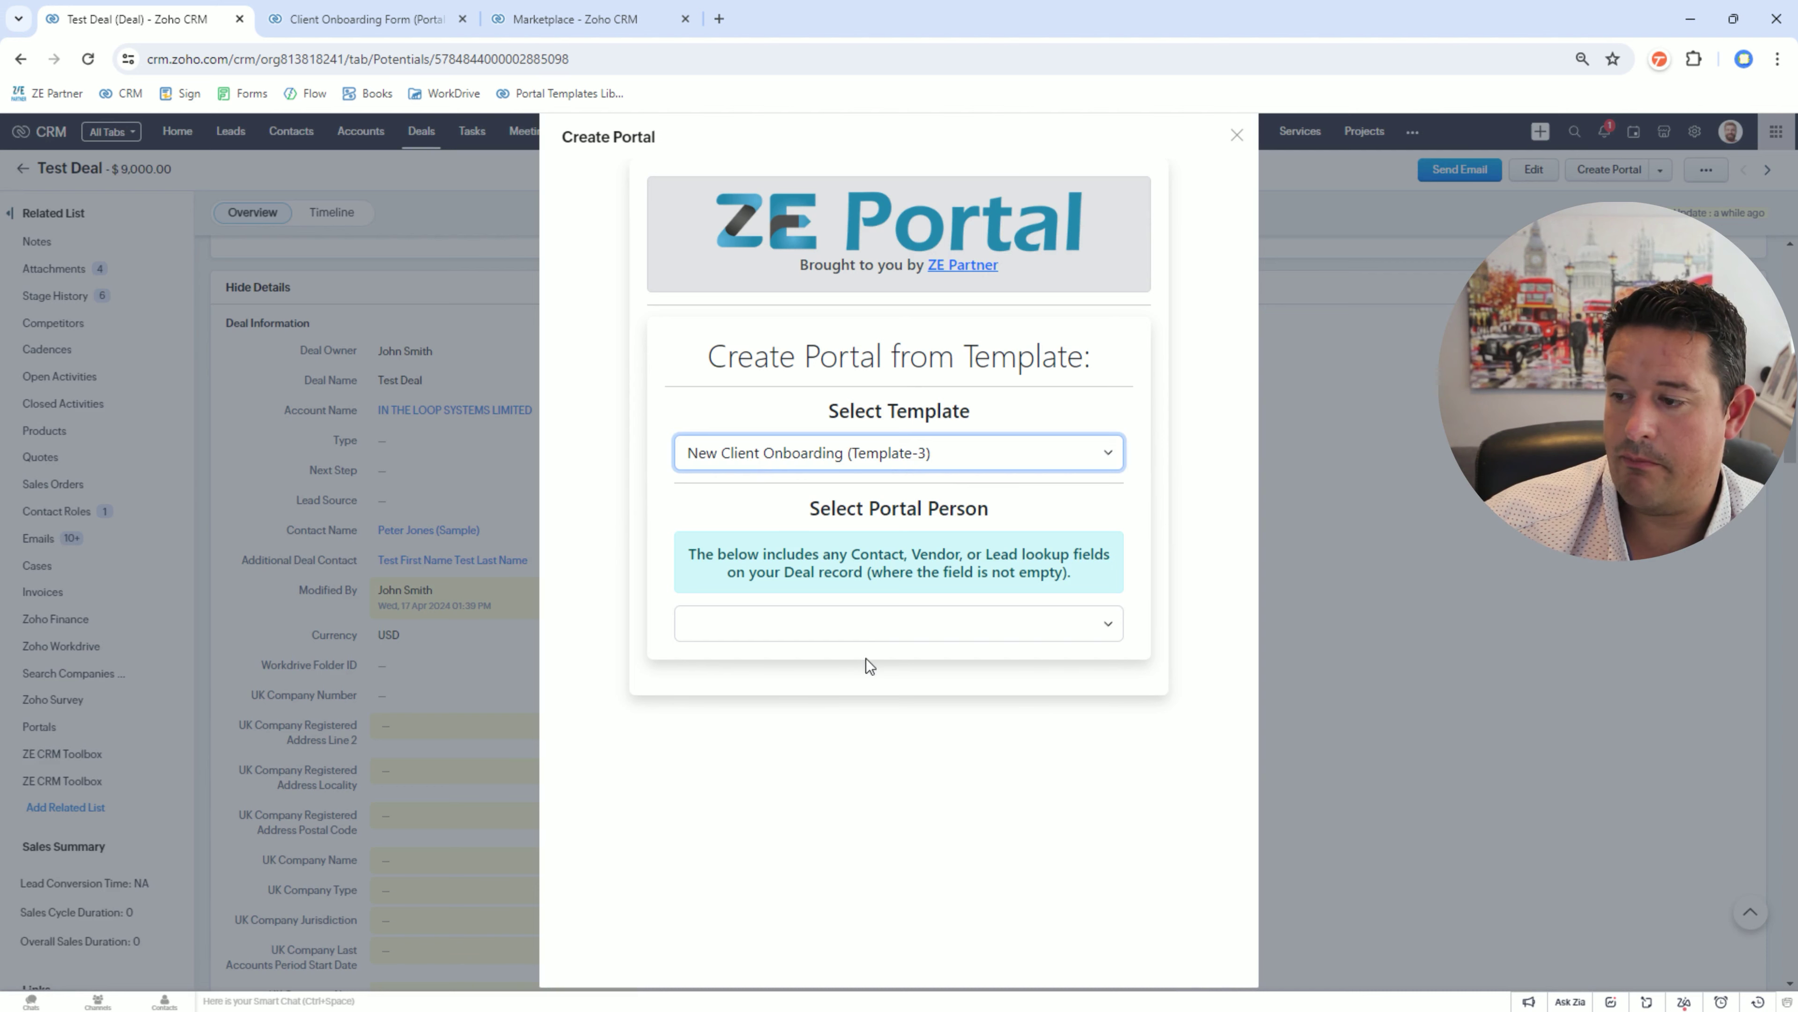
{"action": "left_click", "coordinate": [880, 626]}
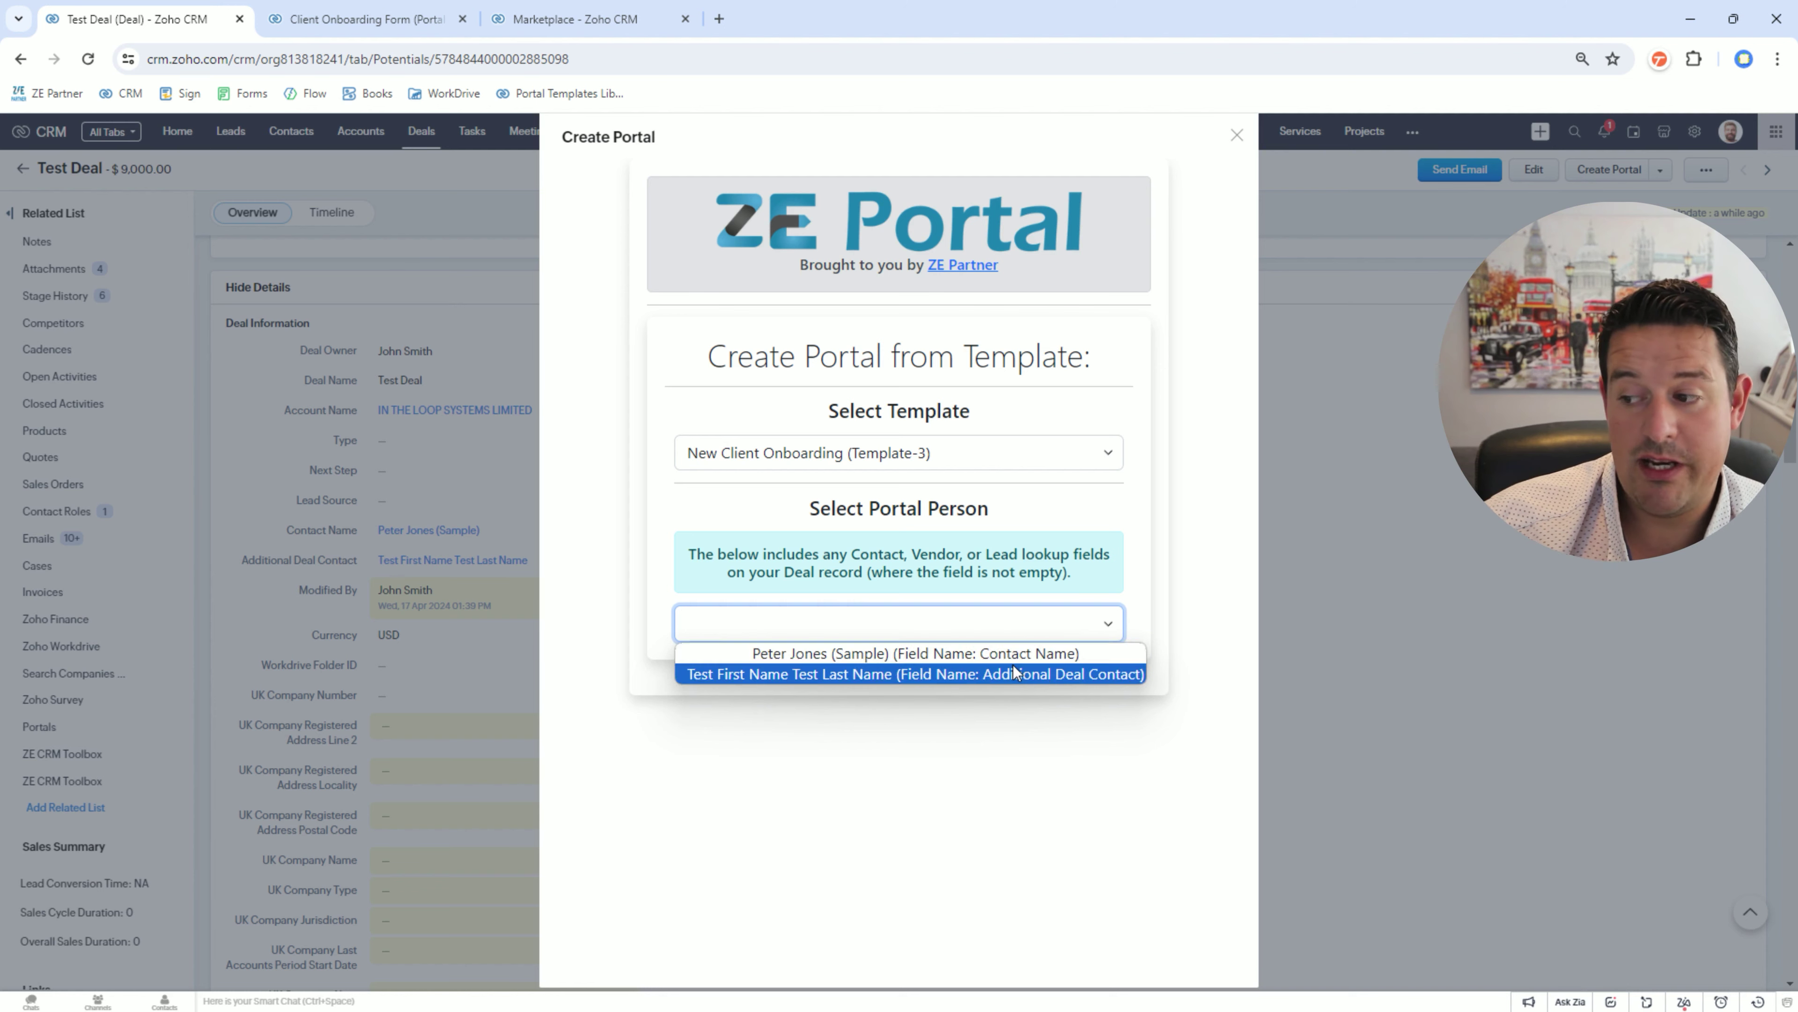
{"action": "left_click", "coordinate": [800, 655]}
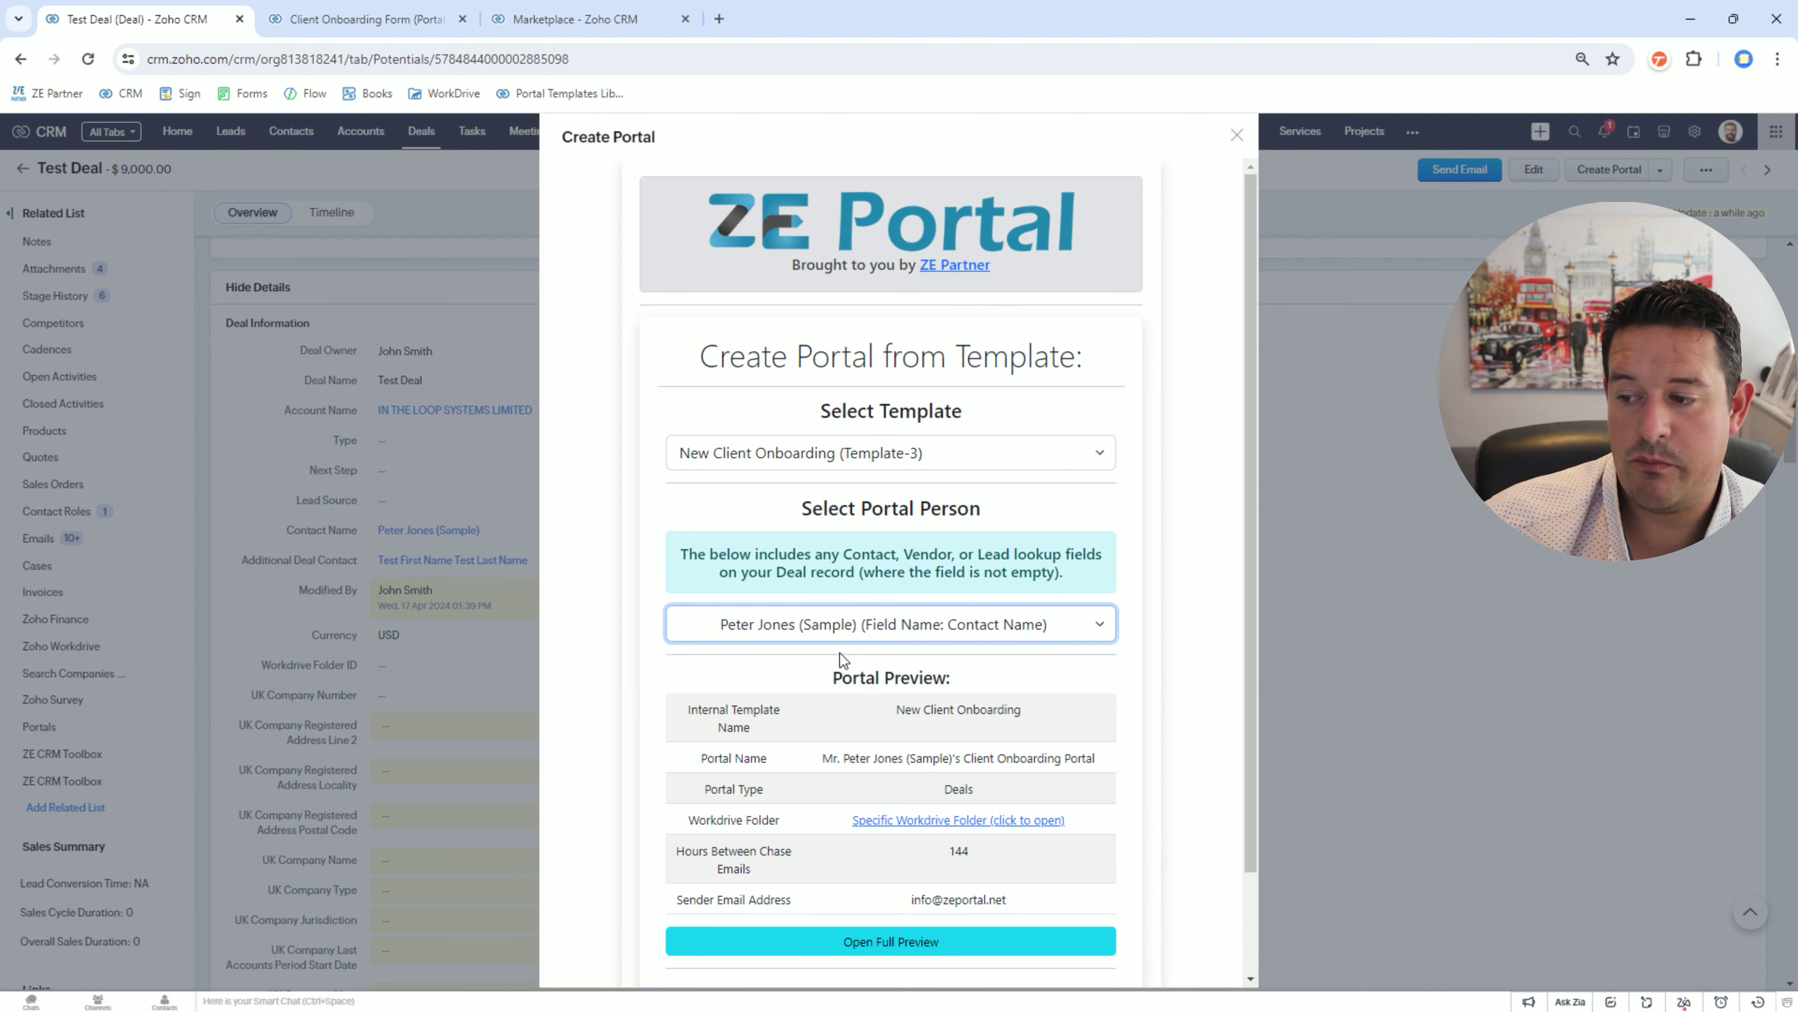
- Review the portal preview's name, hours between chase emails, sender address and requested items, and create the portal
{"action": "scroll", "coordinate": [1174, 505], "scroll_direction": "down", "scroll_amount": 2}
{"action": "scroll", "coordinate": [1174, 504], "scroll_direction": "down", "scroll_amount": 3}
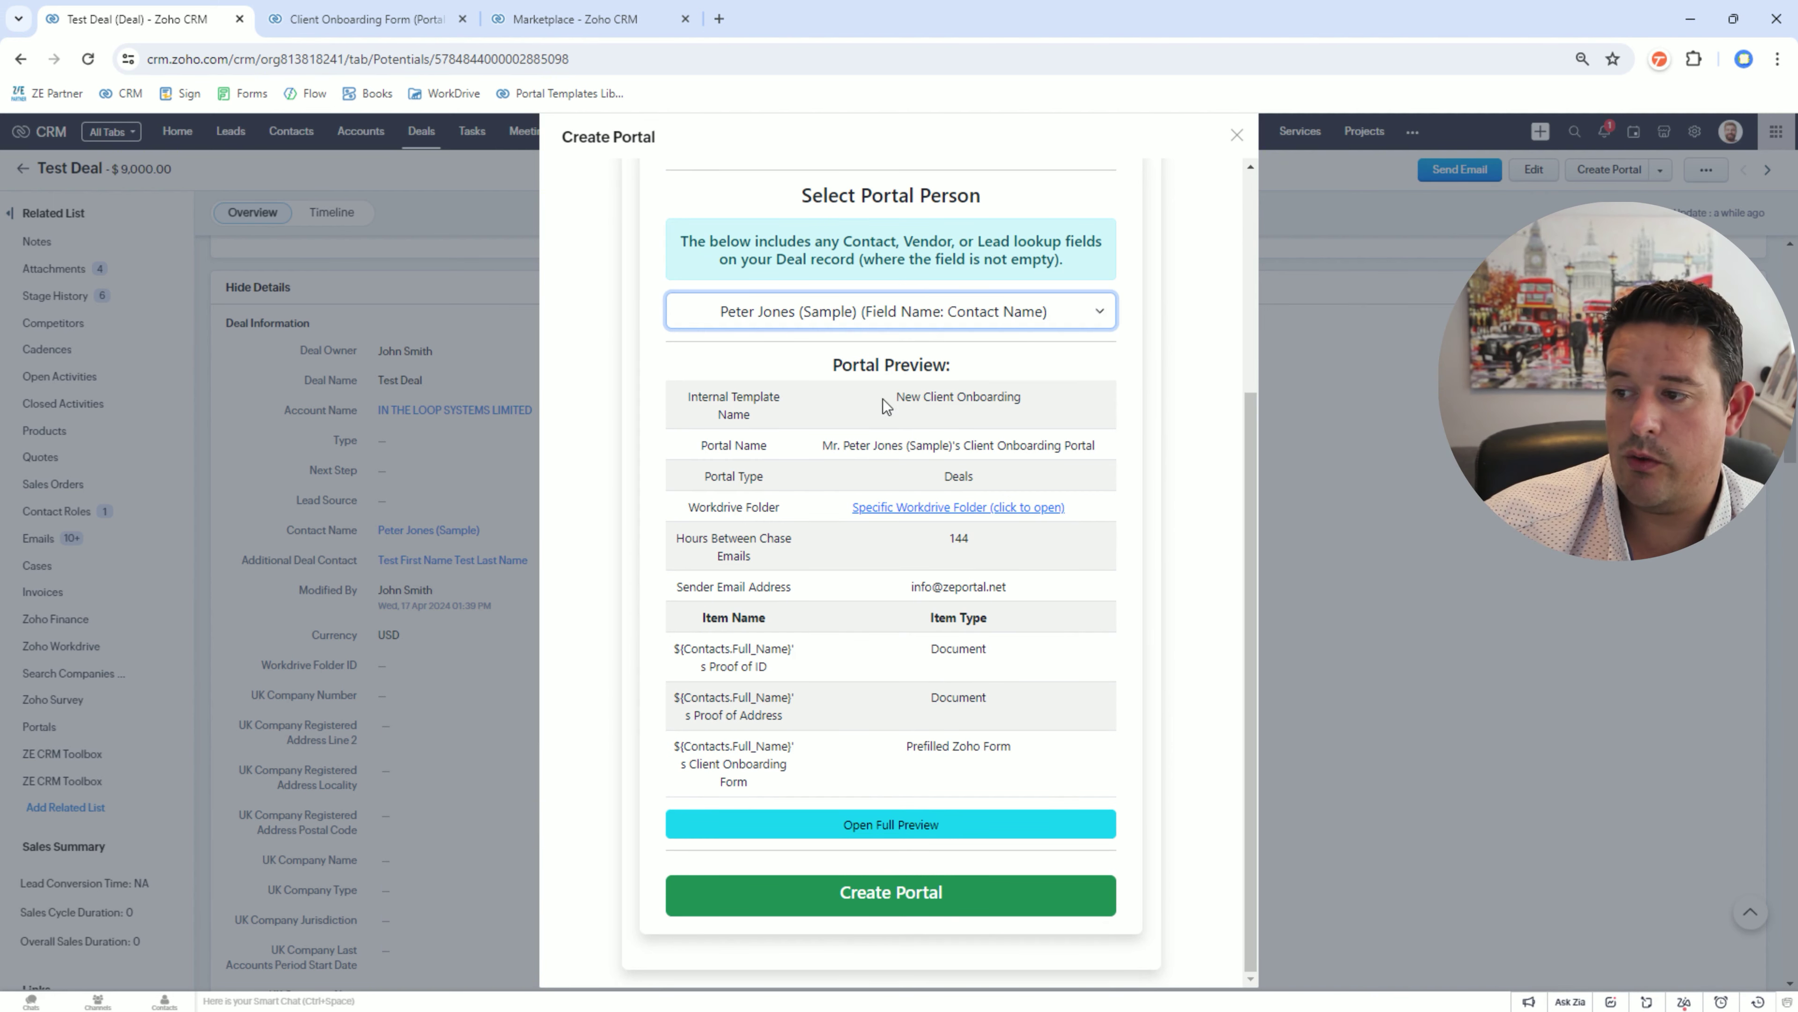
{"action": "left_click_drag", "start_coordinate": [799, 447], "coordinate": [1100, 441]}
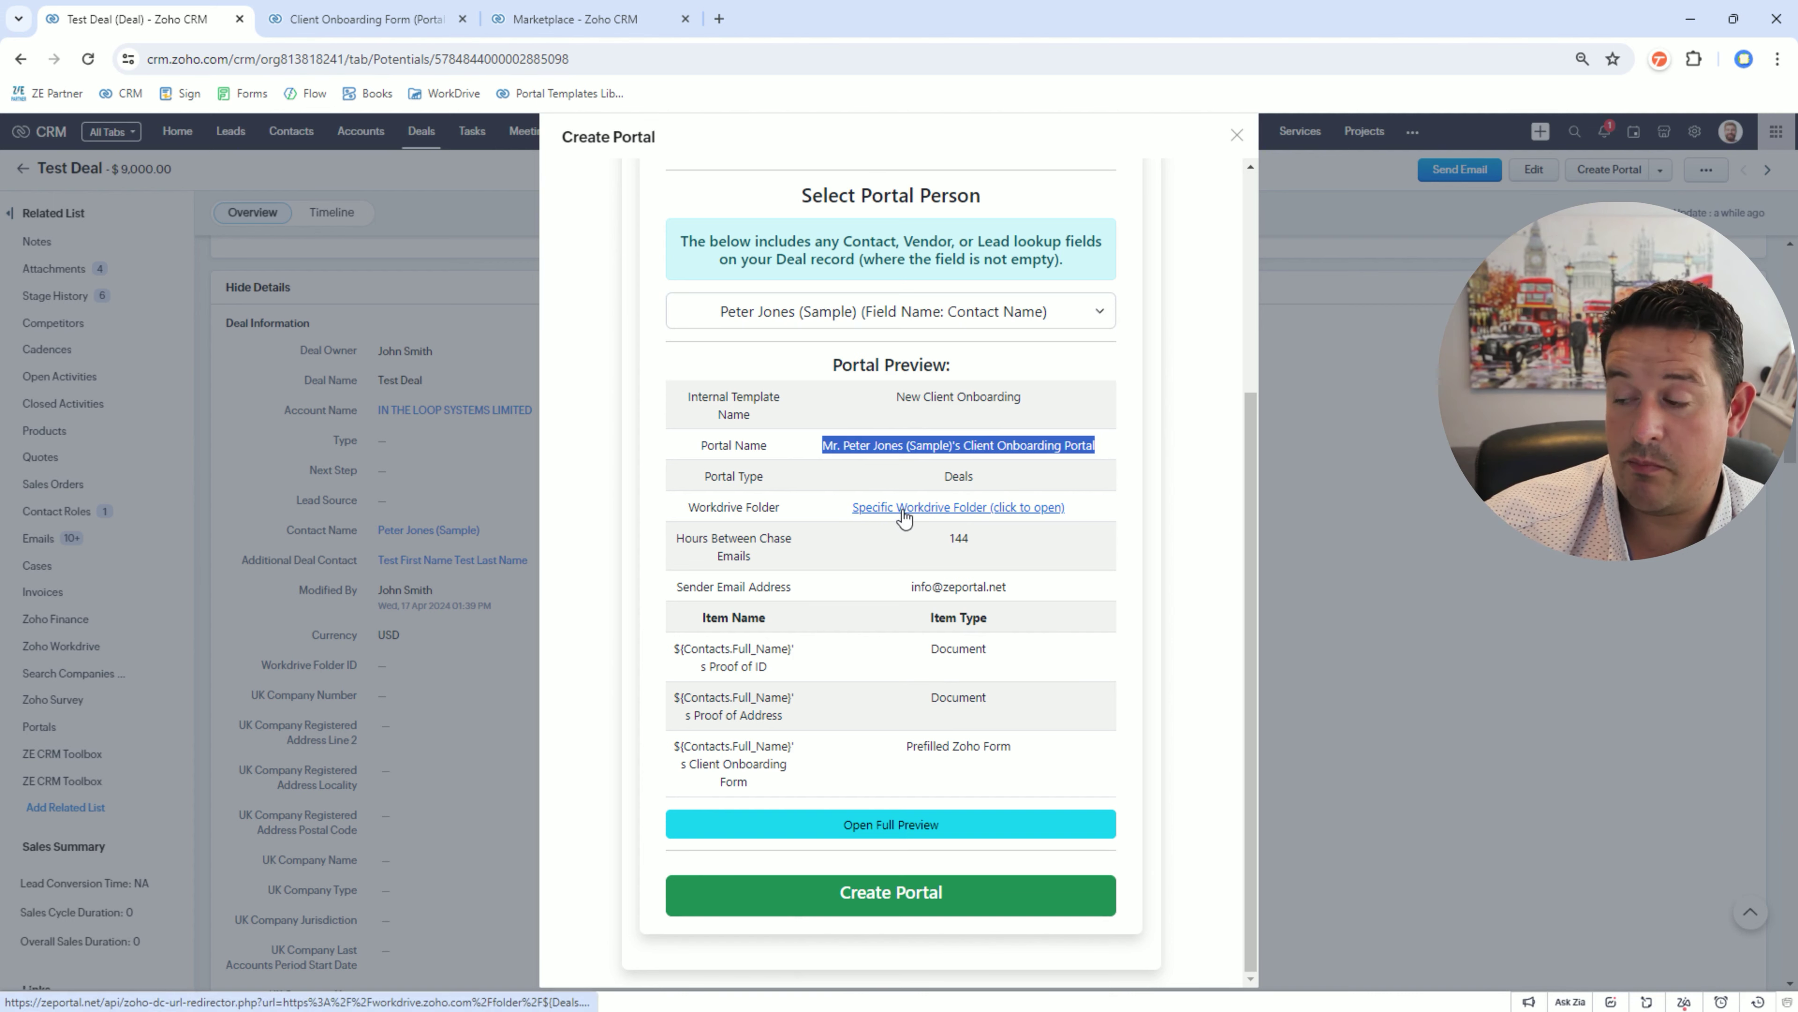
{"action": "left_click_drag", "start_coordinate": [924, 541], "coordinate": [1031, 545]}
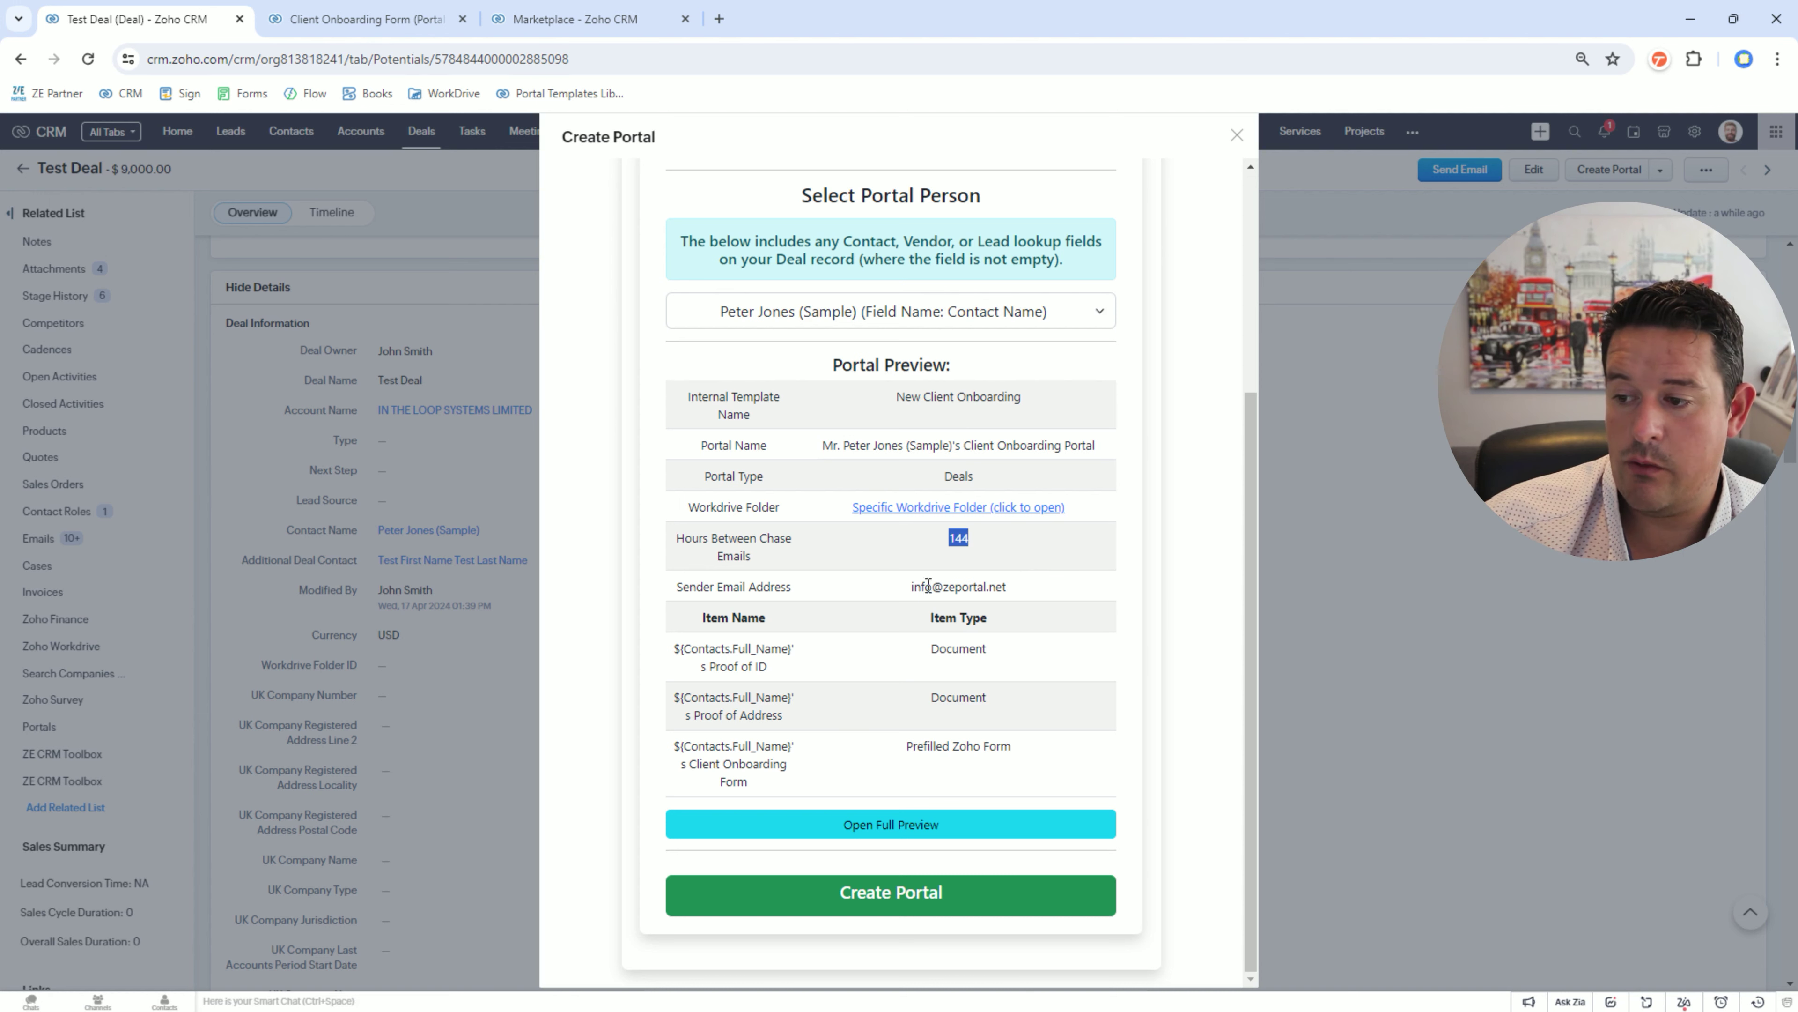
{"action": "left_click_drag", "start_coordinate": [893, 590], "coordinate": [1099, 590]}
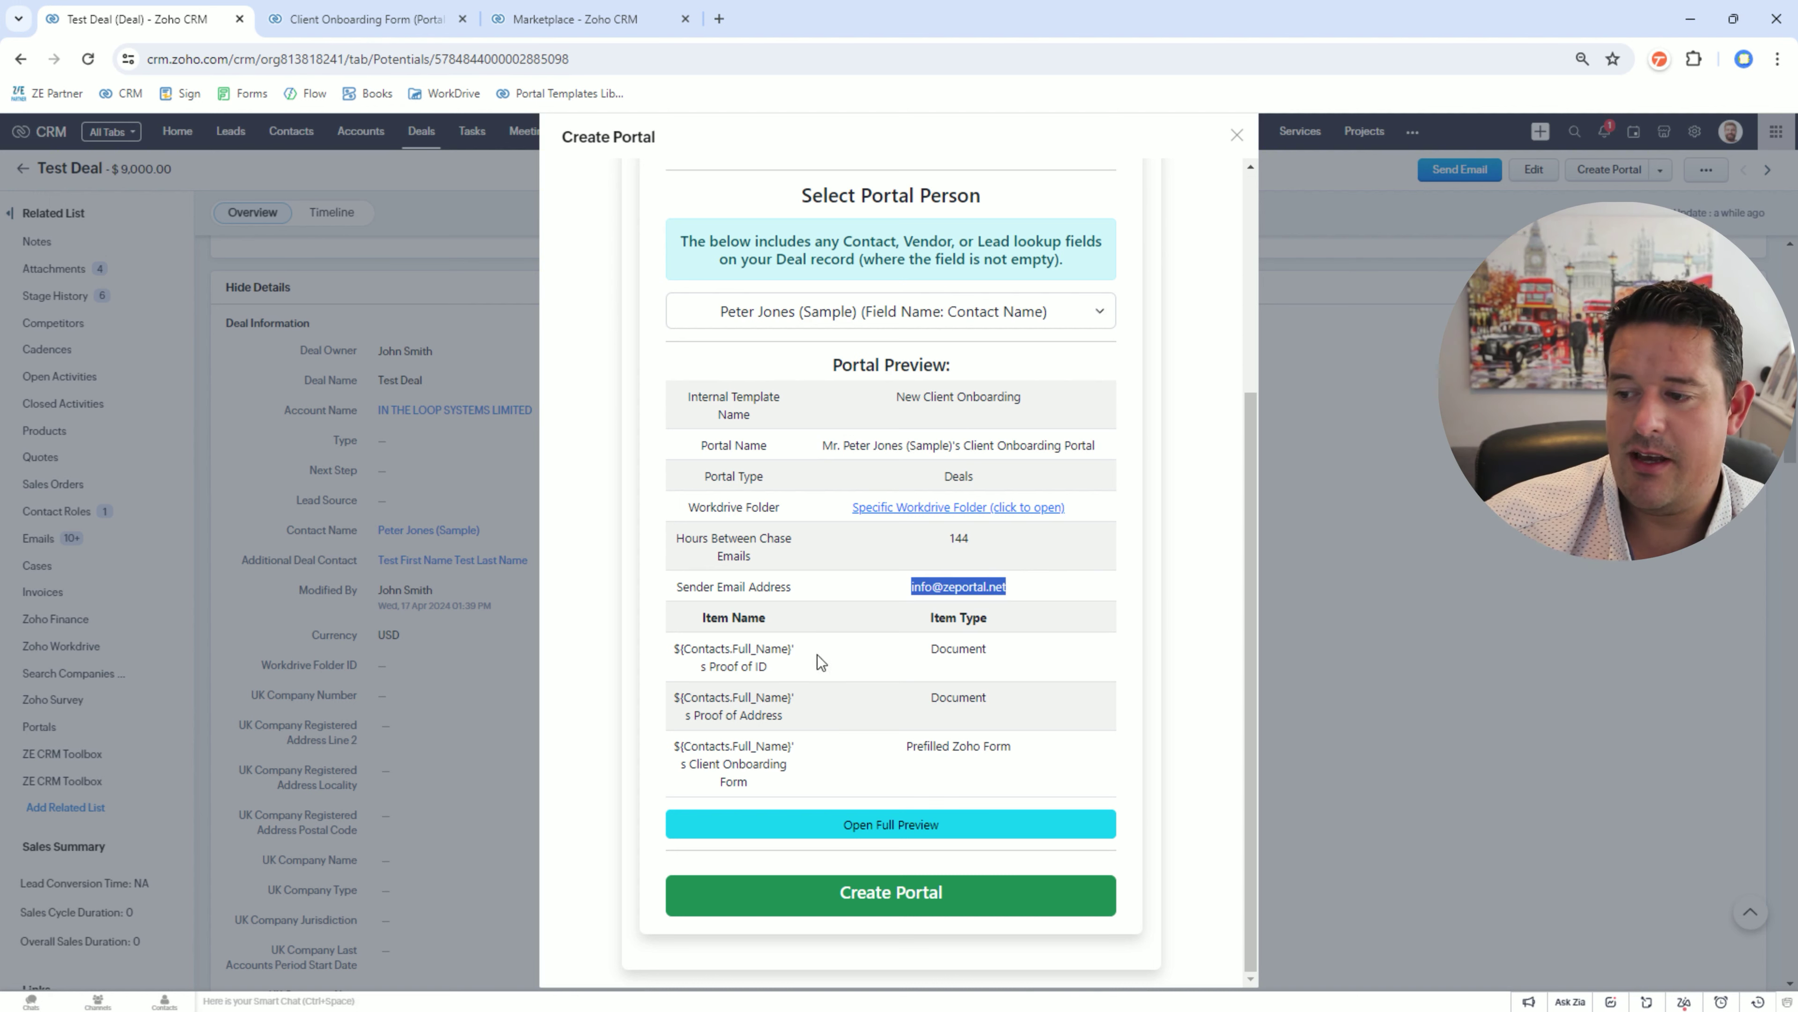
{"action": "left_click_drag", "start_coordinate": [672, 646], "coordinate": [1026, 751]}
{"action": "left_click", "coordinate": [1026, 751]}
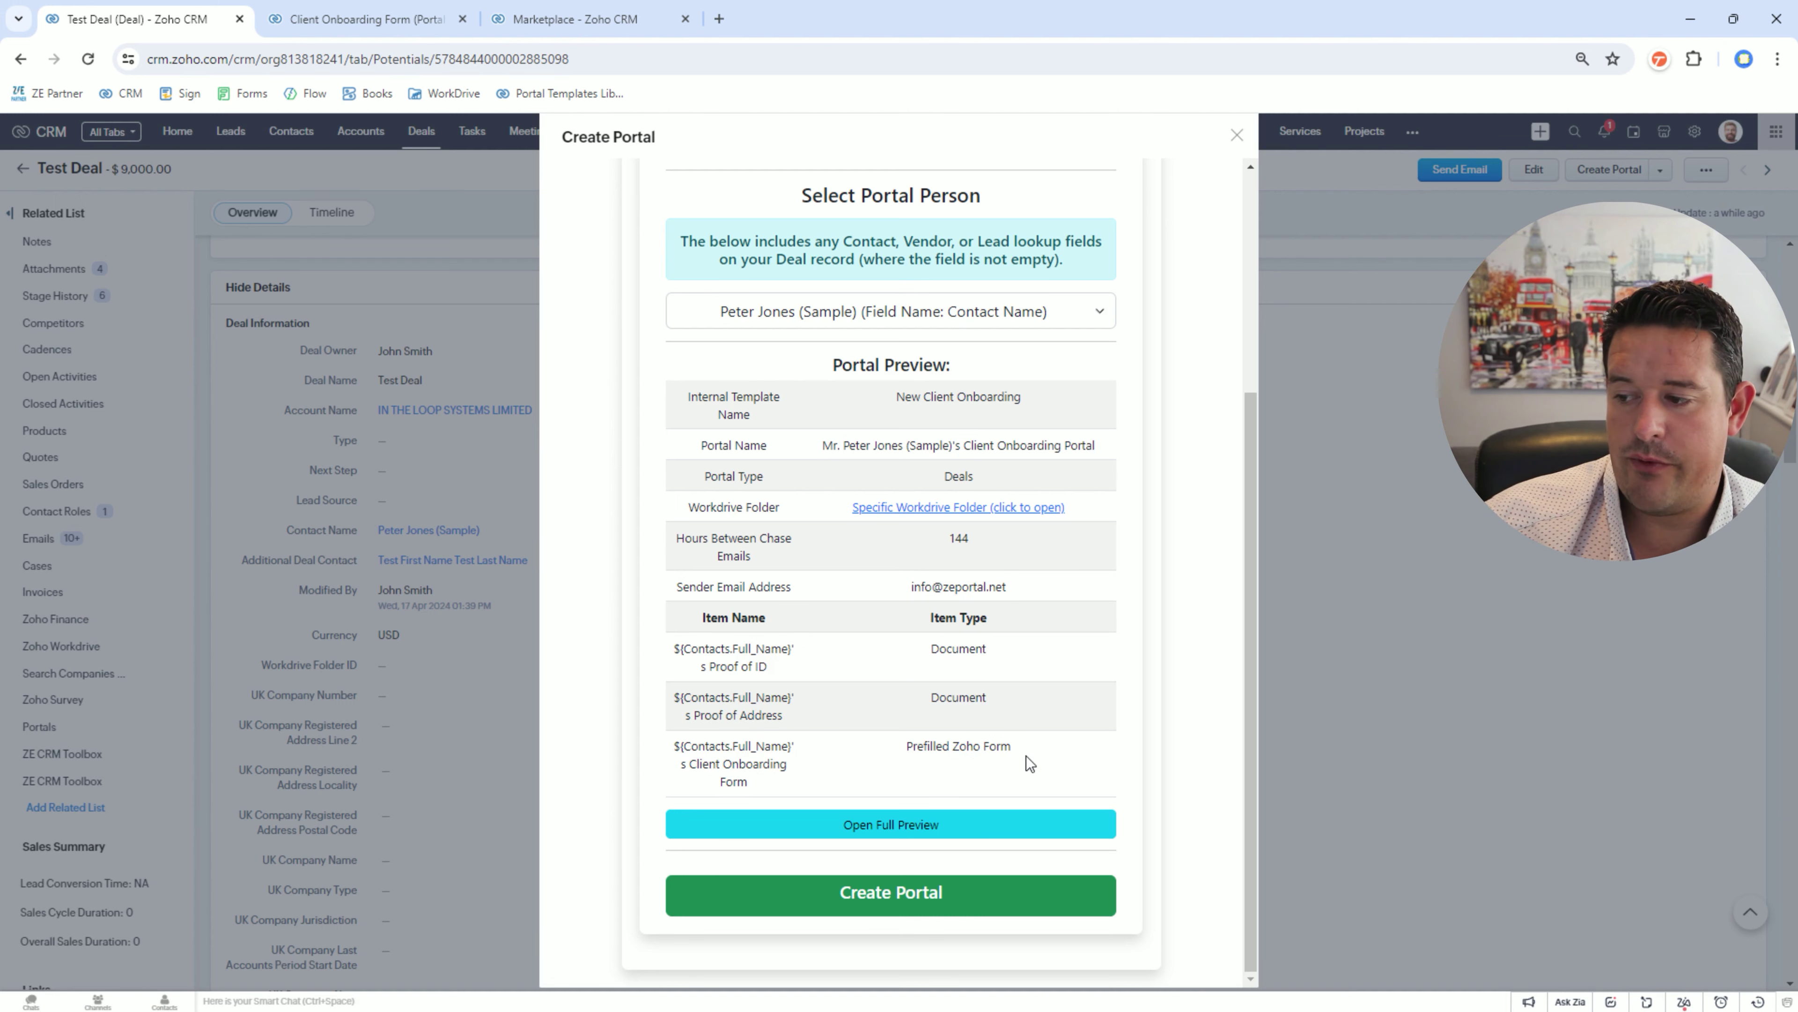
{"action": "left_click", "coordinate": [897, 901]}
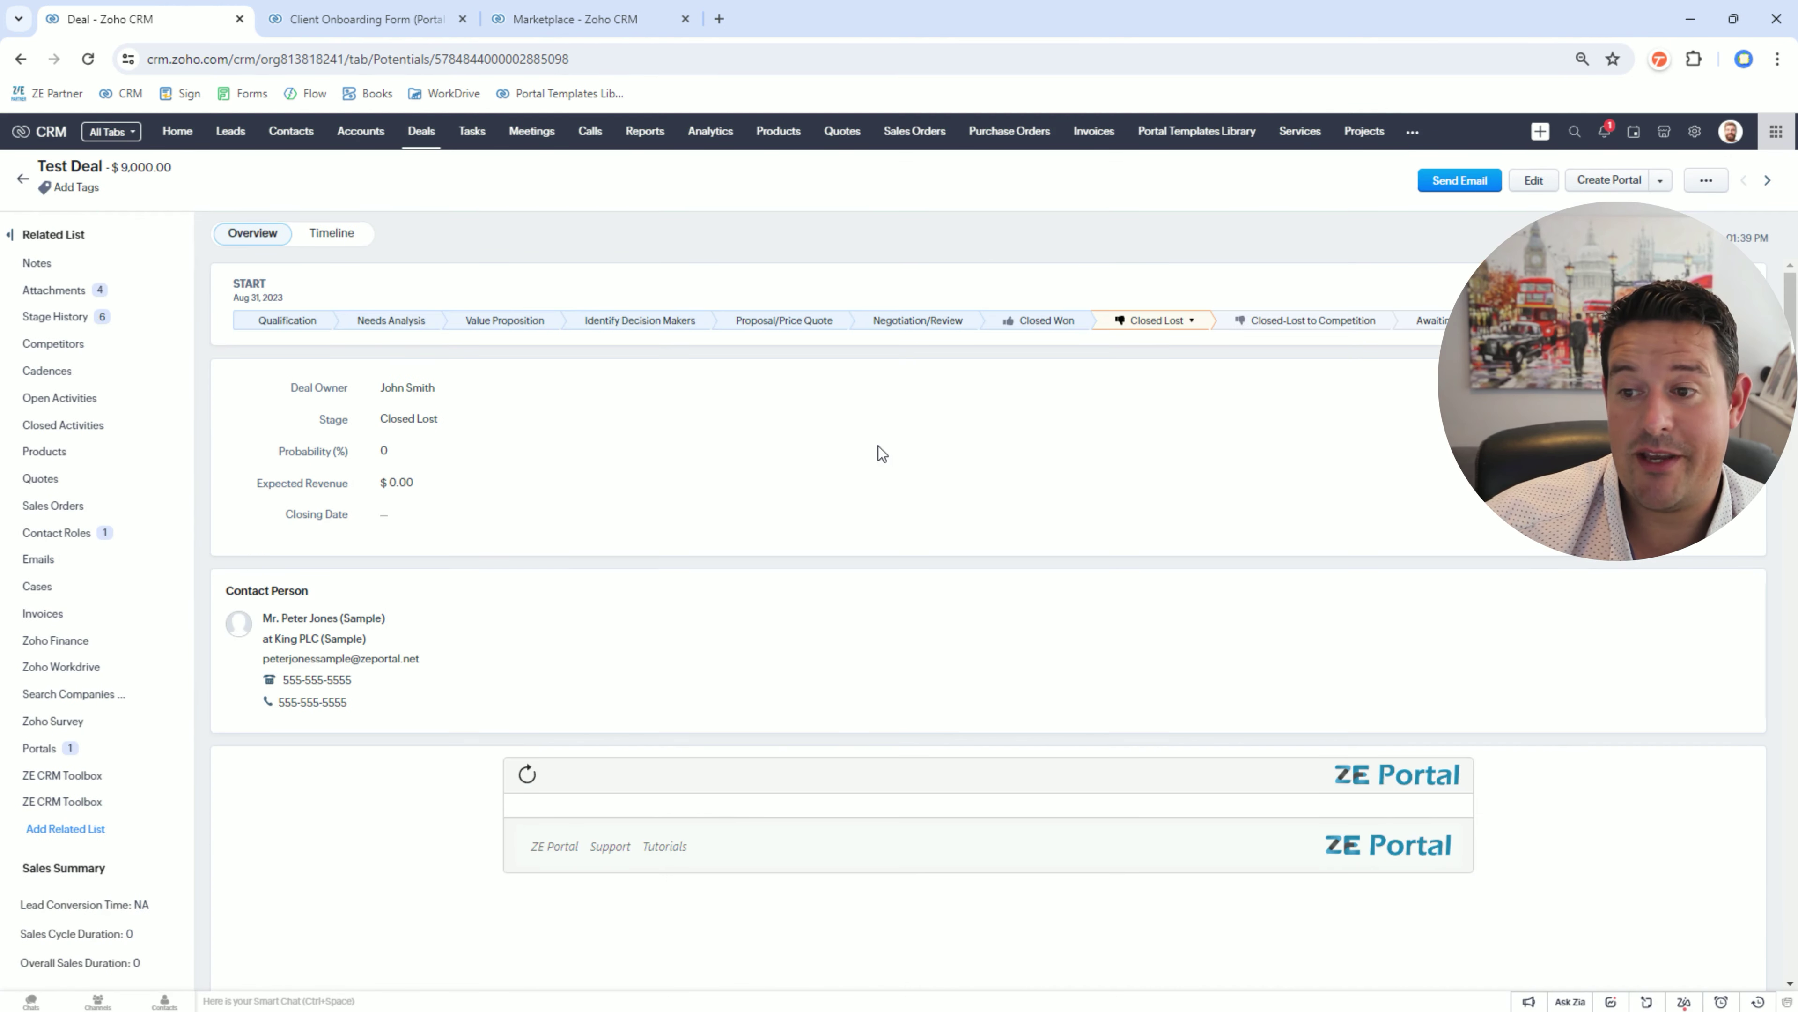
- Refresh the portal overview on the deal and check the portal items and their statuses
{"action": "scroll", "coordinate": [1012, 445], "scroll_direction": "down", "scroll_amount": 3}
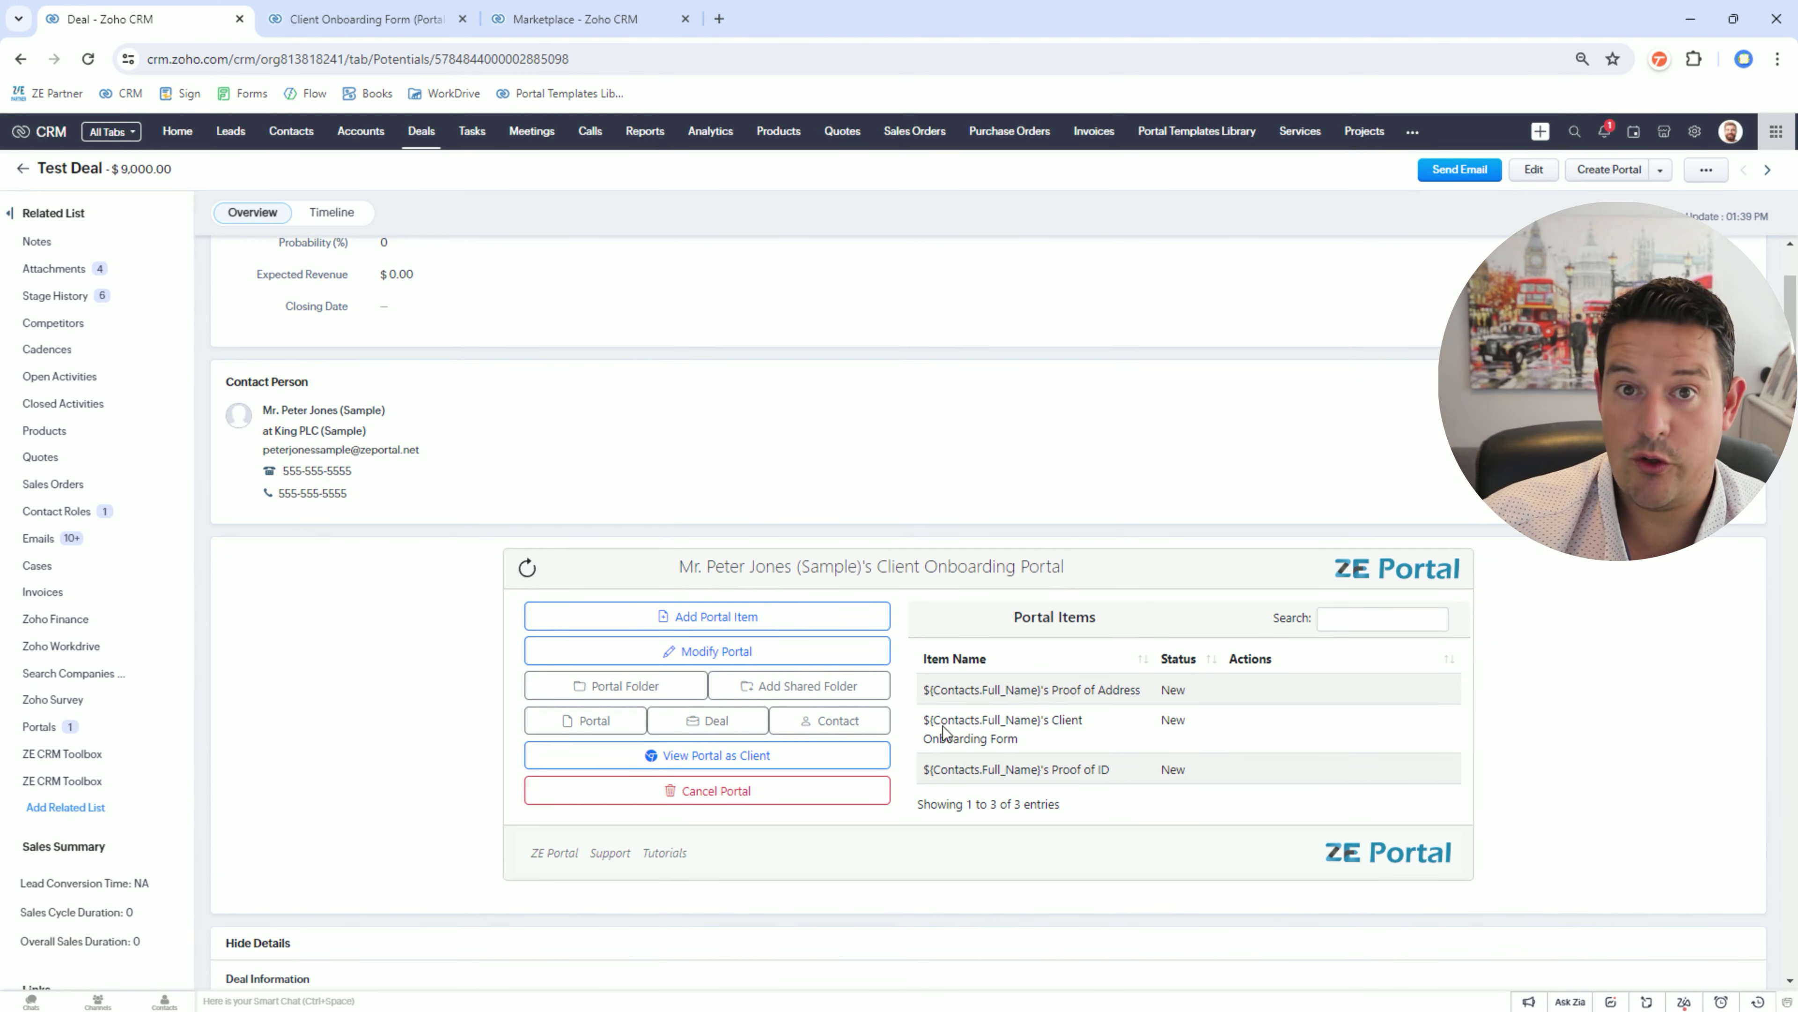
{"action": "left_click", "coordinate": [528, 569]}
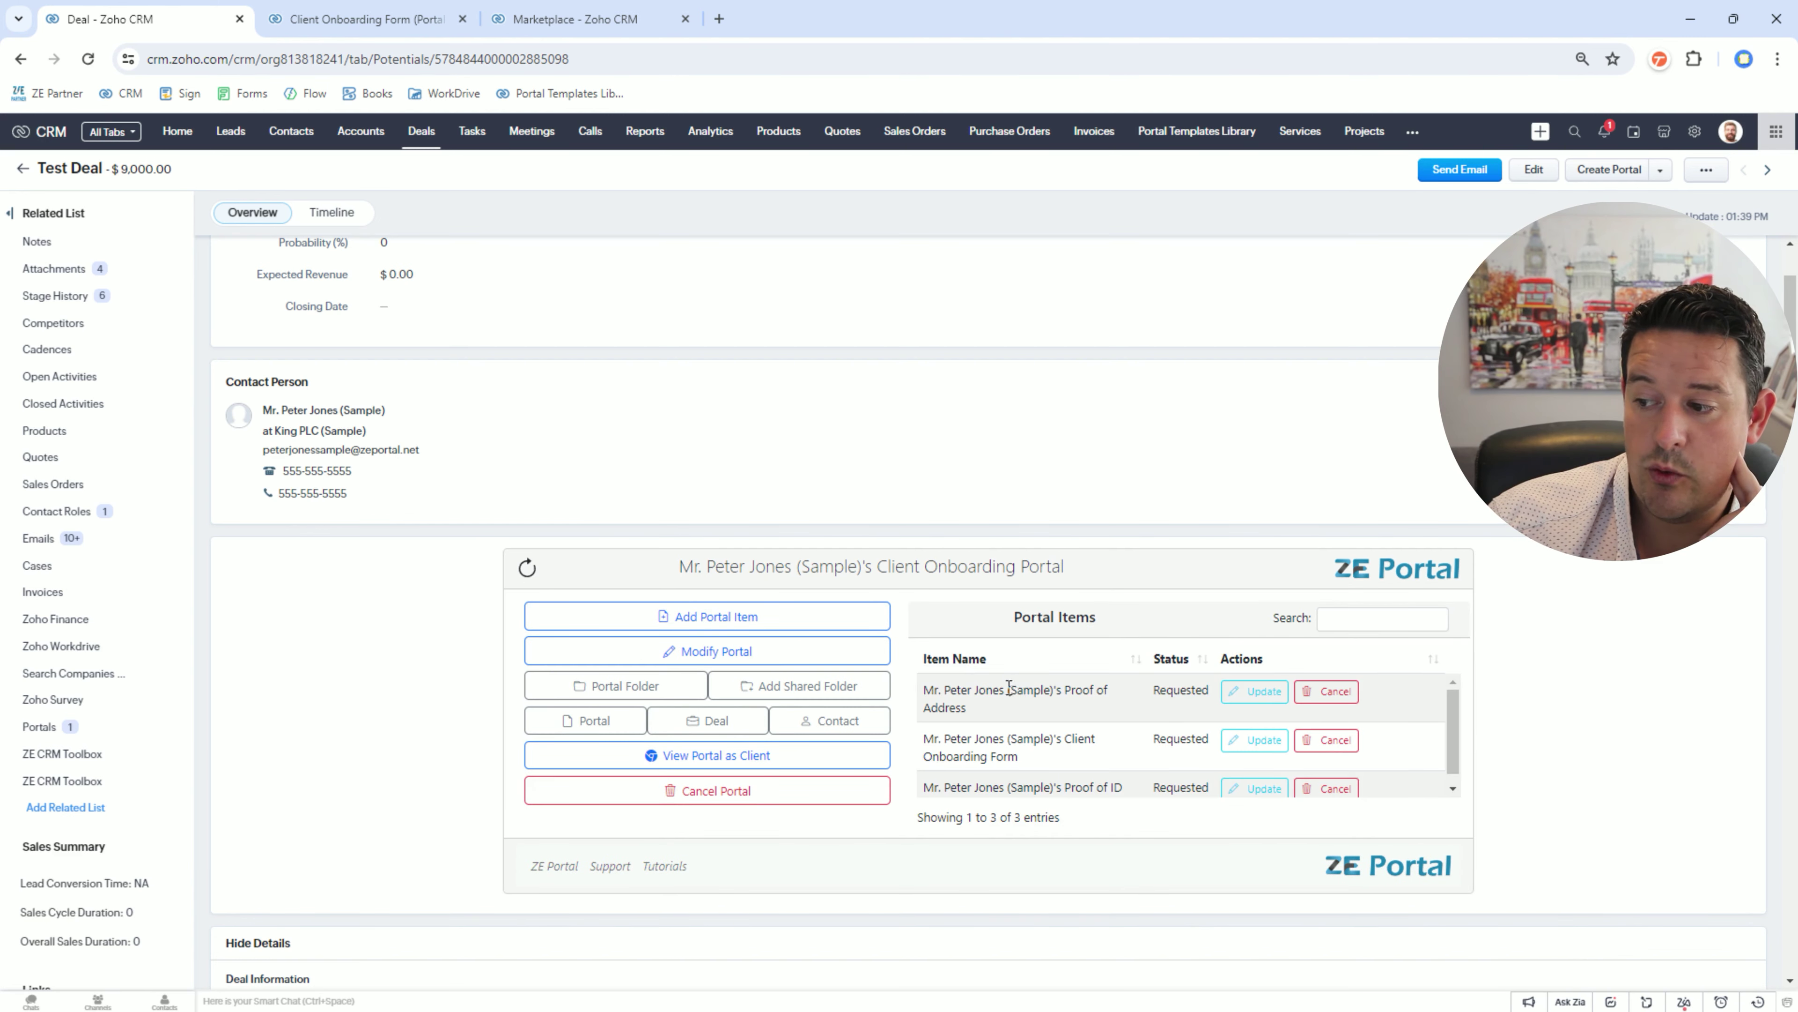
{"action": "scroll", "coordinate": [1000, 776], "scroll_direction": "down", "scroll_amount": 1}
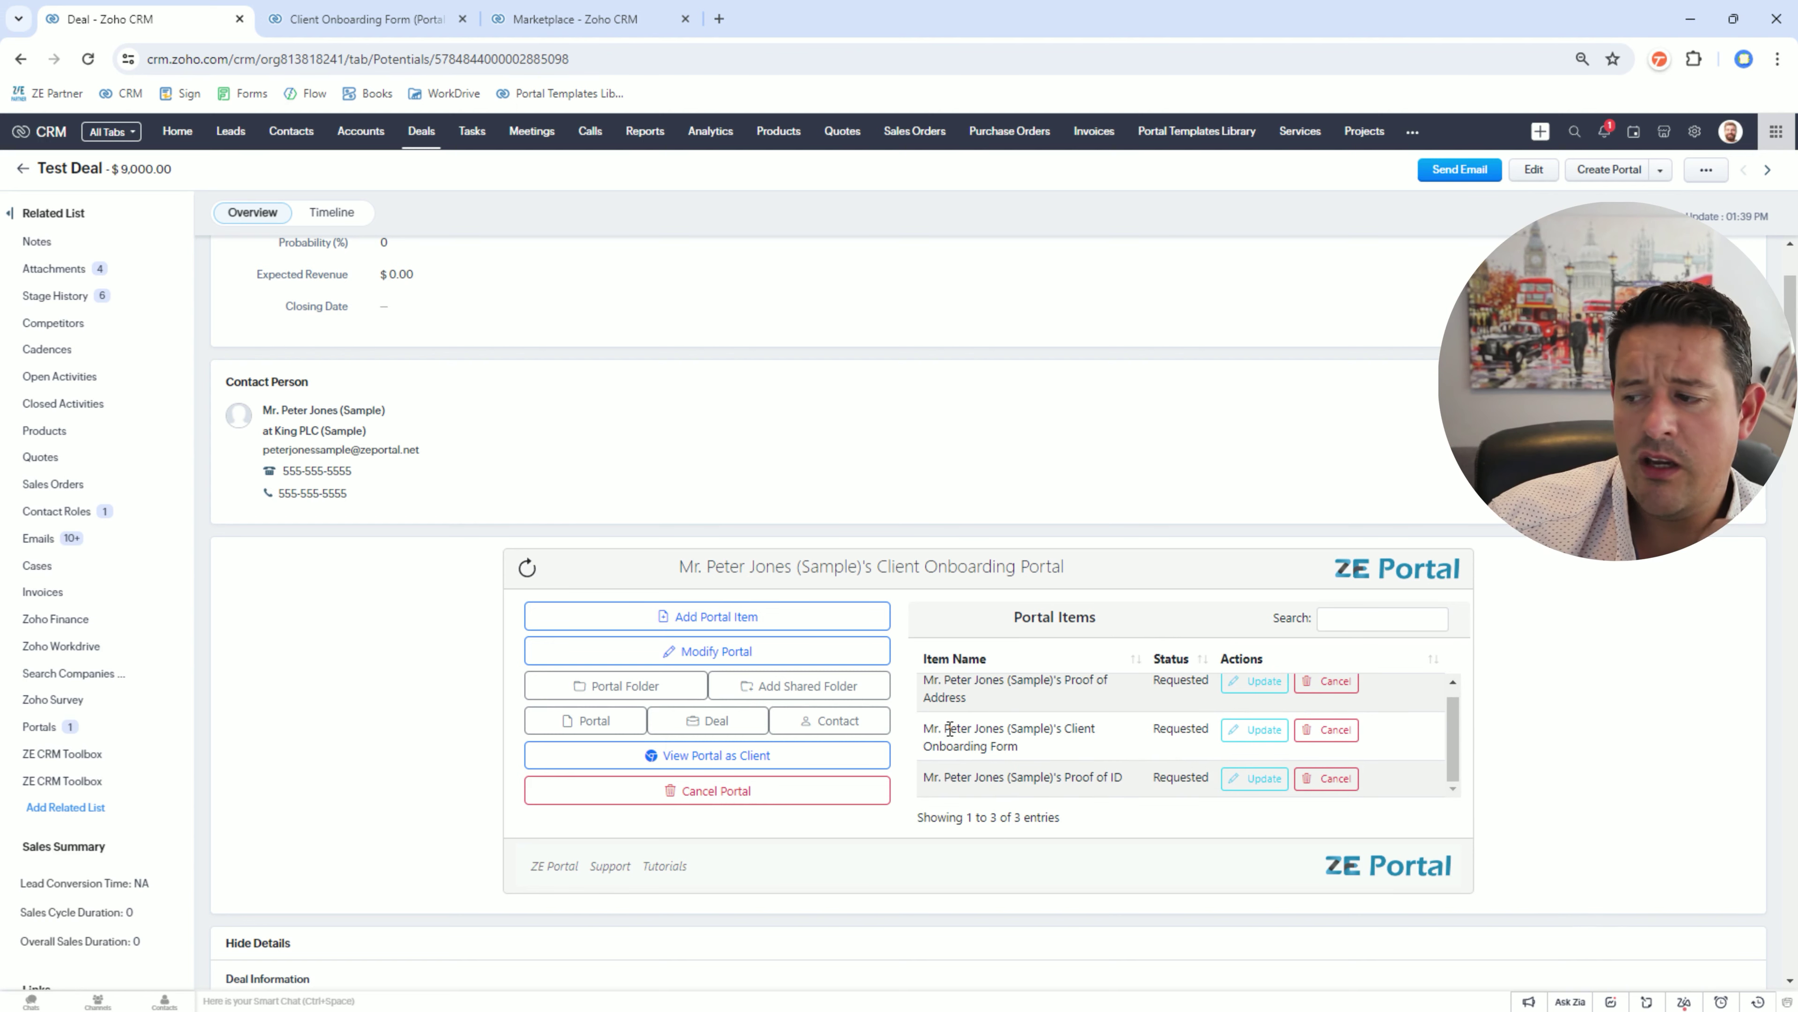
- Open the Proof of Address portal item, examine its item type and instructions, and close it without updating
{"action": "left_click", "coordinate": [1261, 689]}
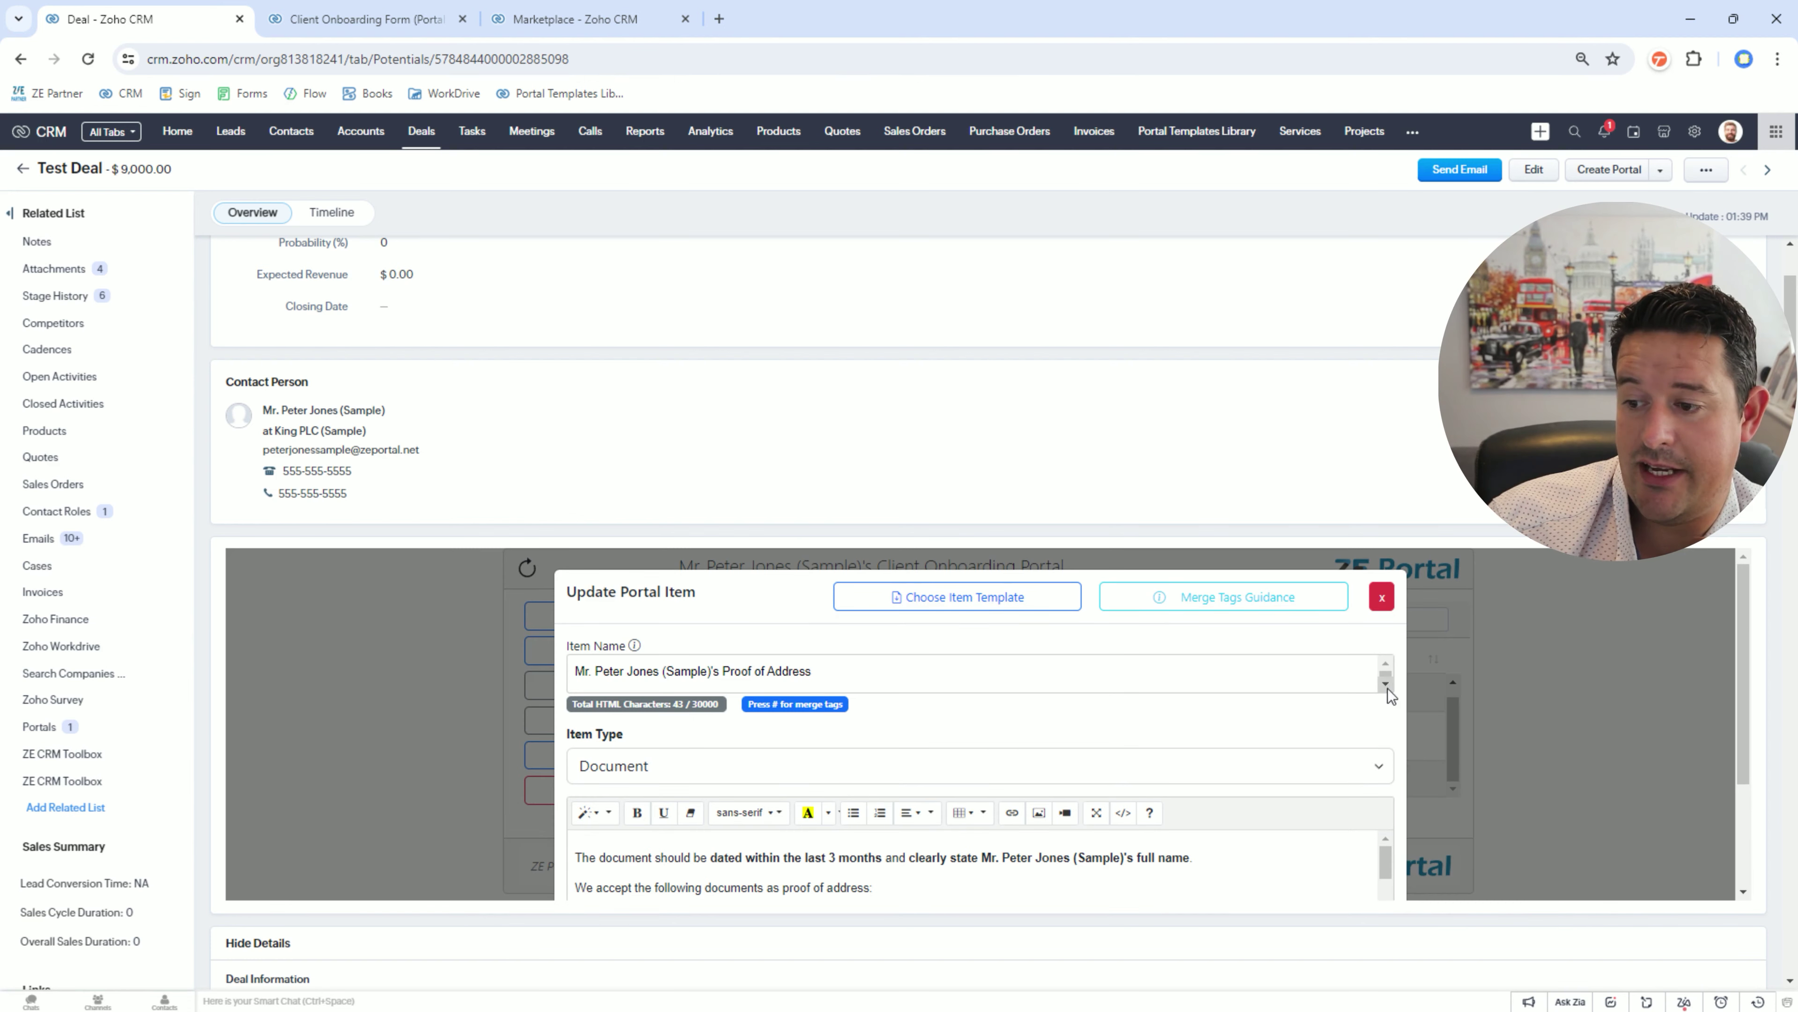
{"action": "scroll", "coordinate": [1289, 722], "scroll_direction": "down", "scroll_amount": 3}
{"action": "scroll", "coordinate": [957, 719], "scroll_direction": "down", "scroll_amount": 1}
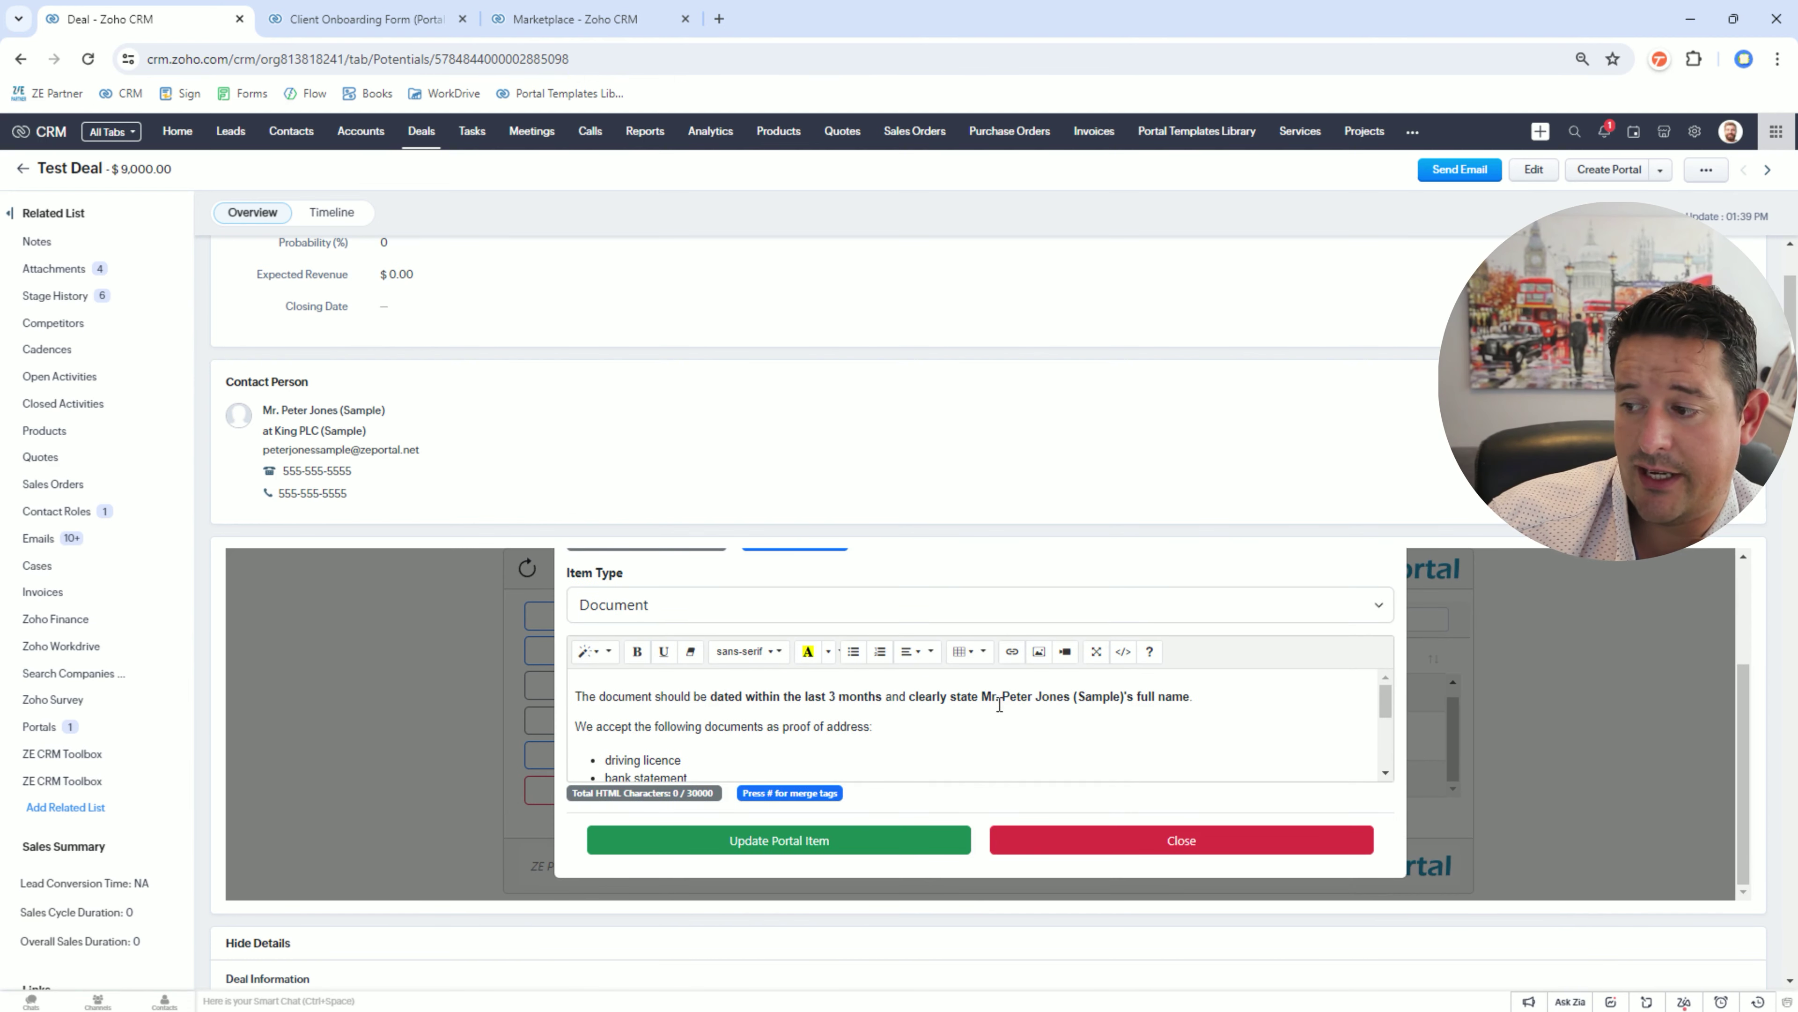
{"action": "scroll", "coordinate": [1150, 707], "scroll_direction": "down", "scroll_amount": 3}
{"action": "scroll", "coordinate": [941, 751], "scroll_direction": "up", "scroll_amount": 6}
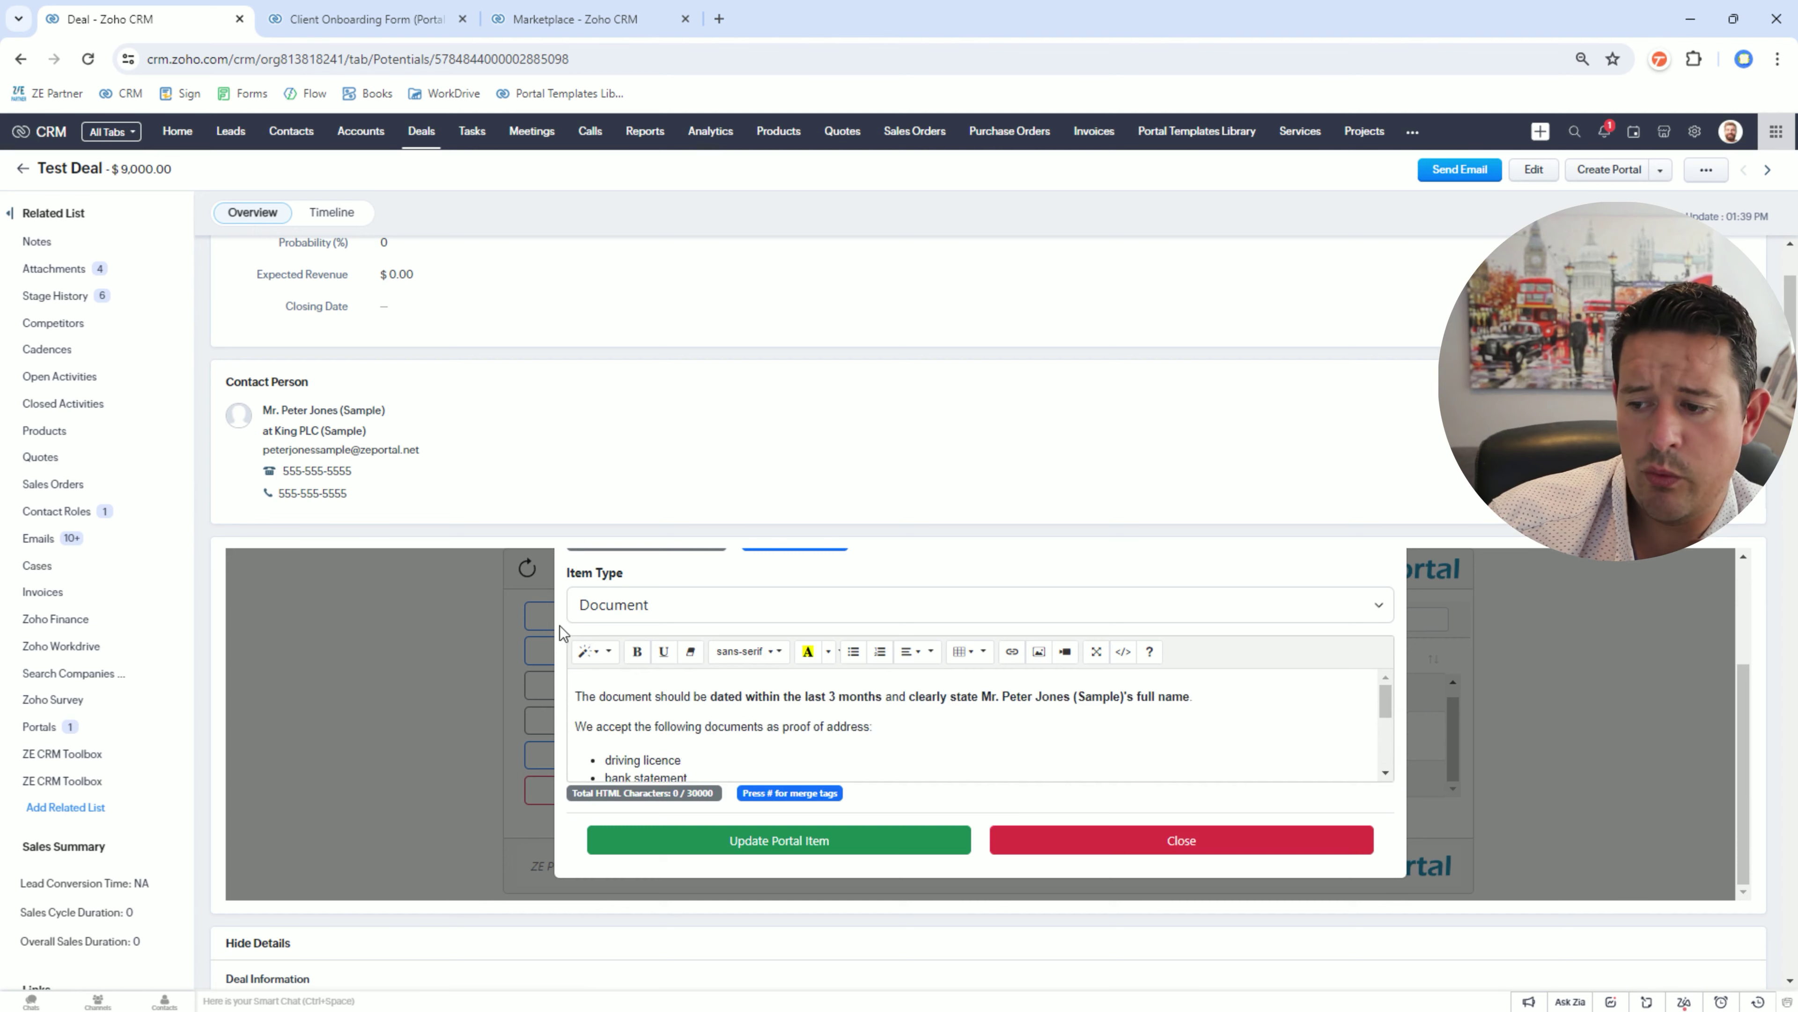
{"action": "scroll", "coordinate": [932, 709], "scroll_direction": "down", "scroll_amount": 3}
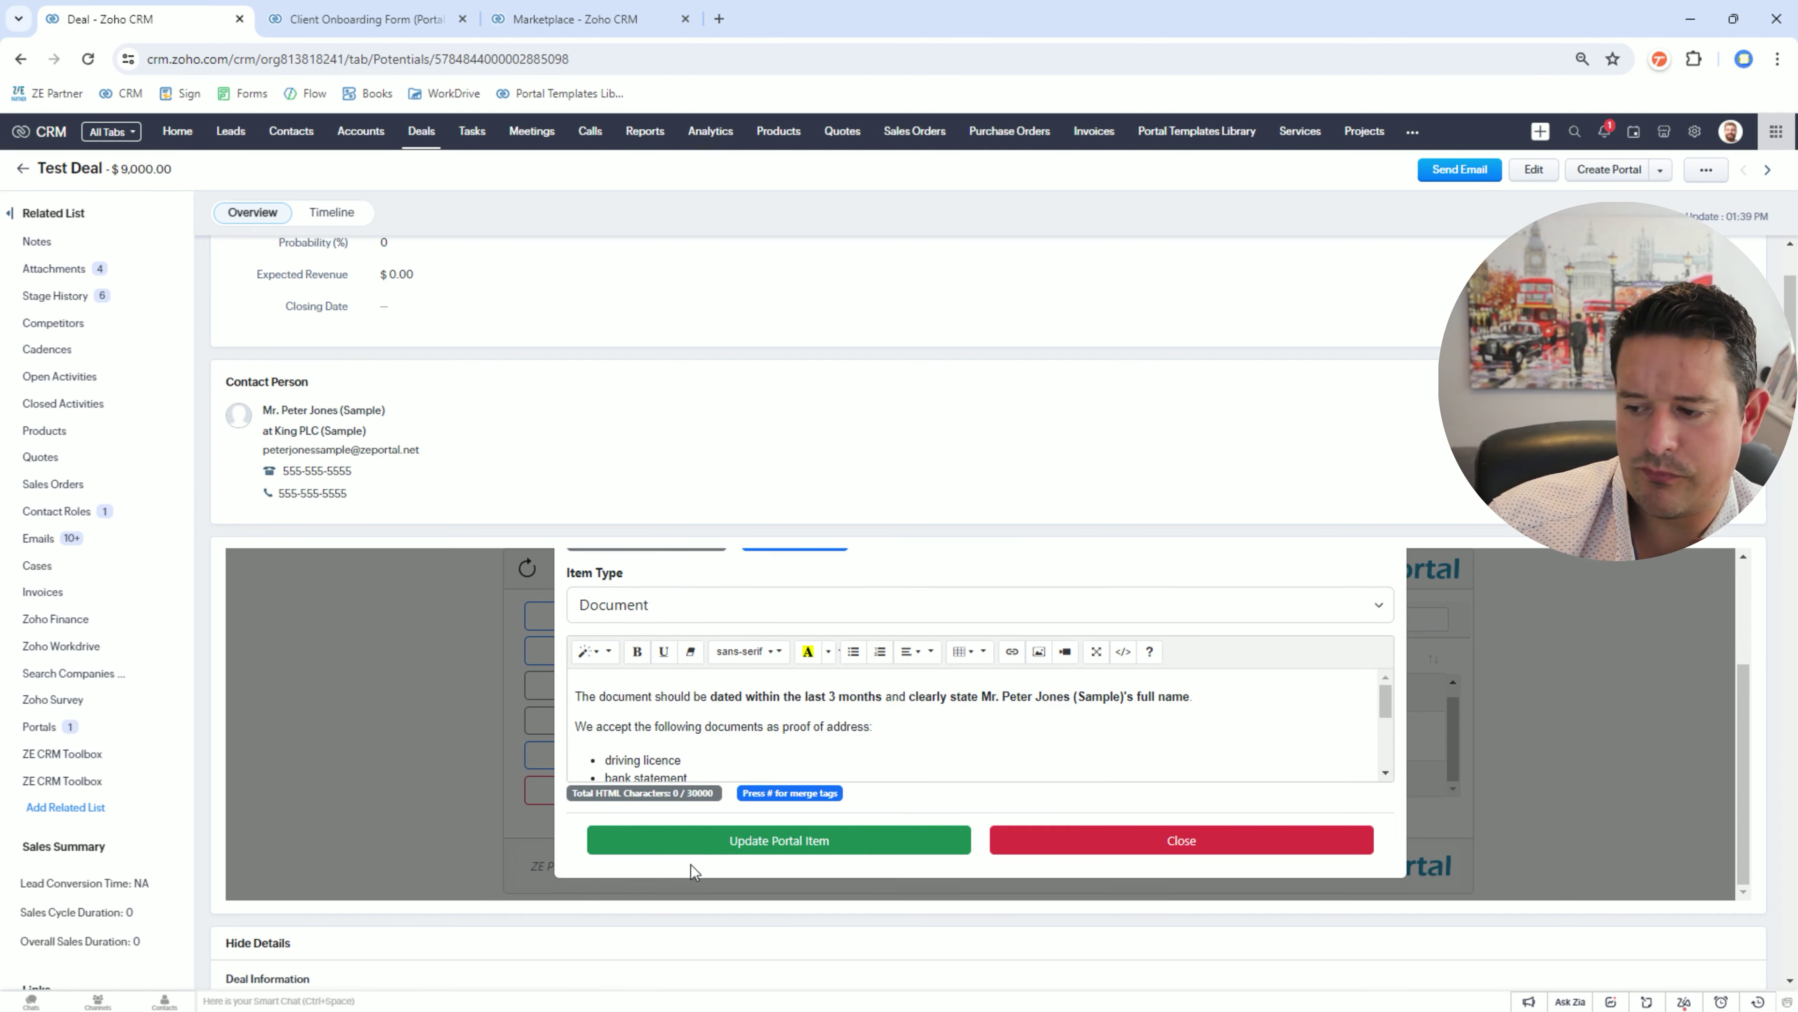
{"action": "left_click", "coordinate": [1077, 848]}
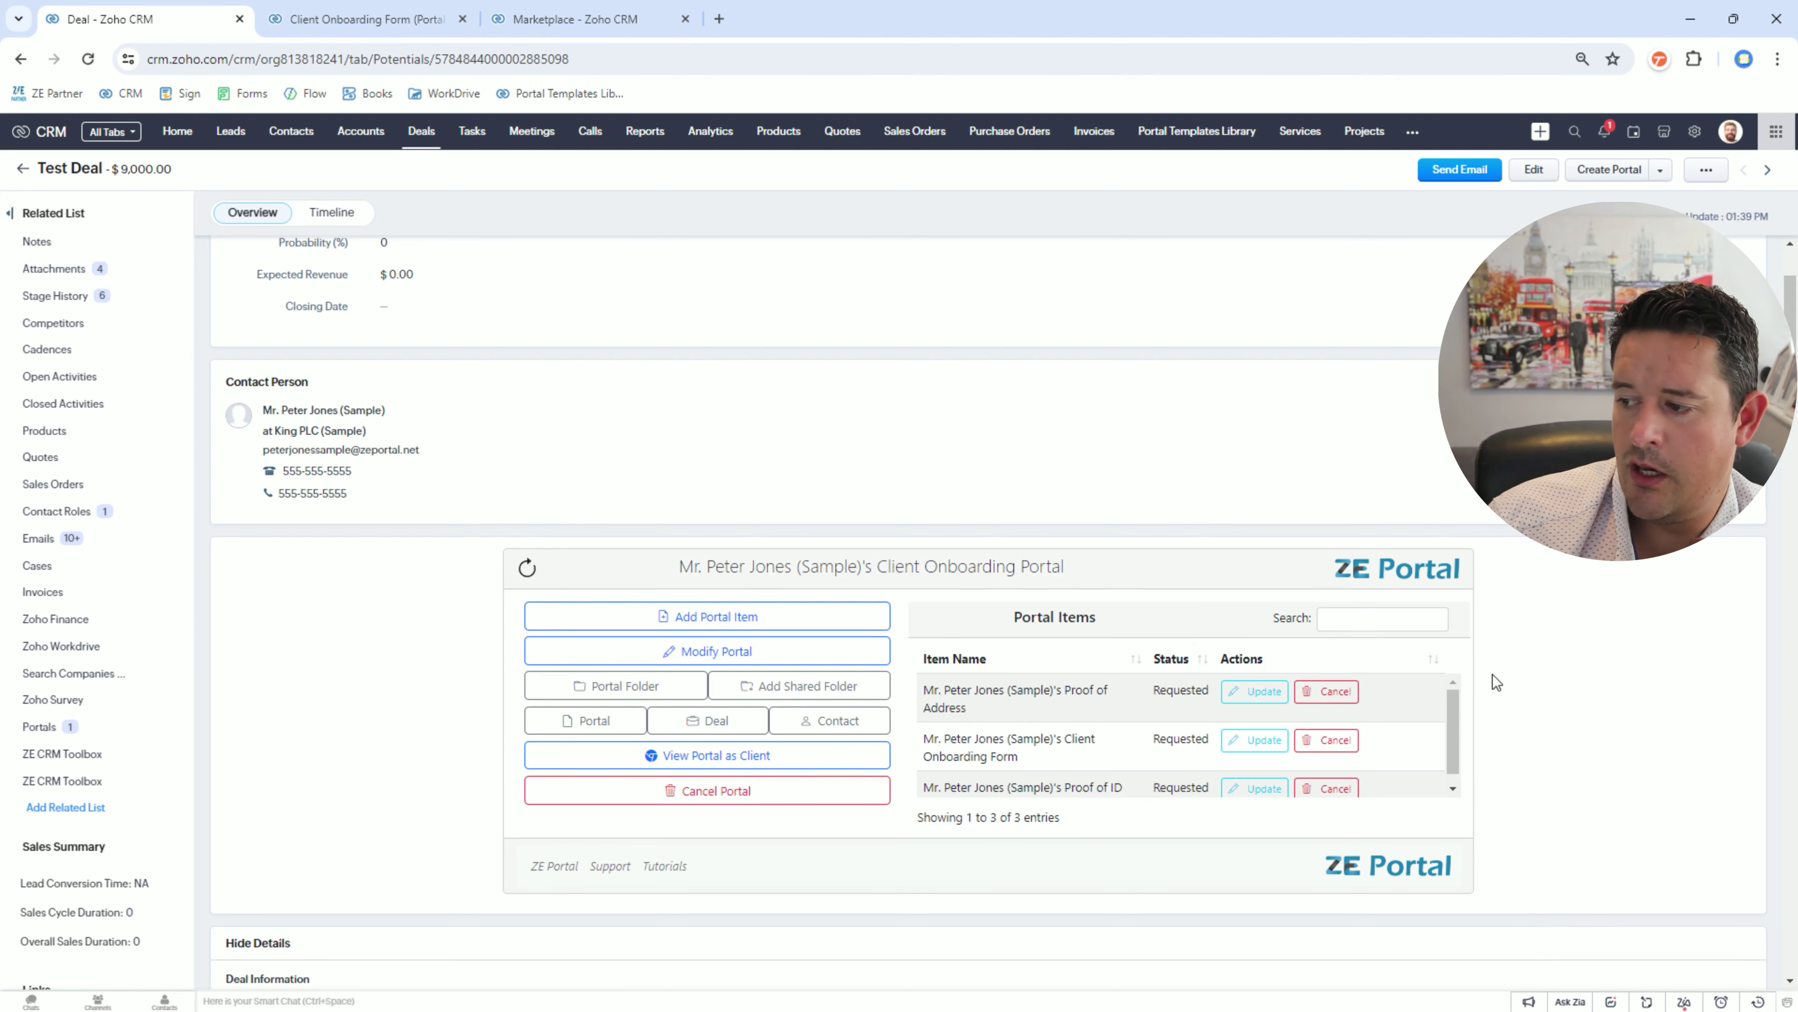
- View the portal's folder in WorkDrive to examine its document subfolders, and return to the deal
{"action": "left_click", "coordinate": [635, 700]}
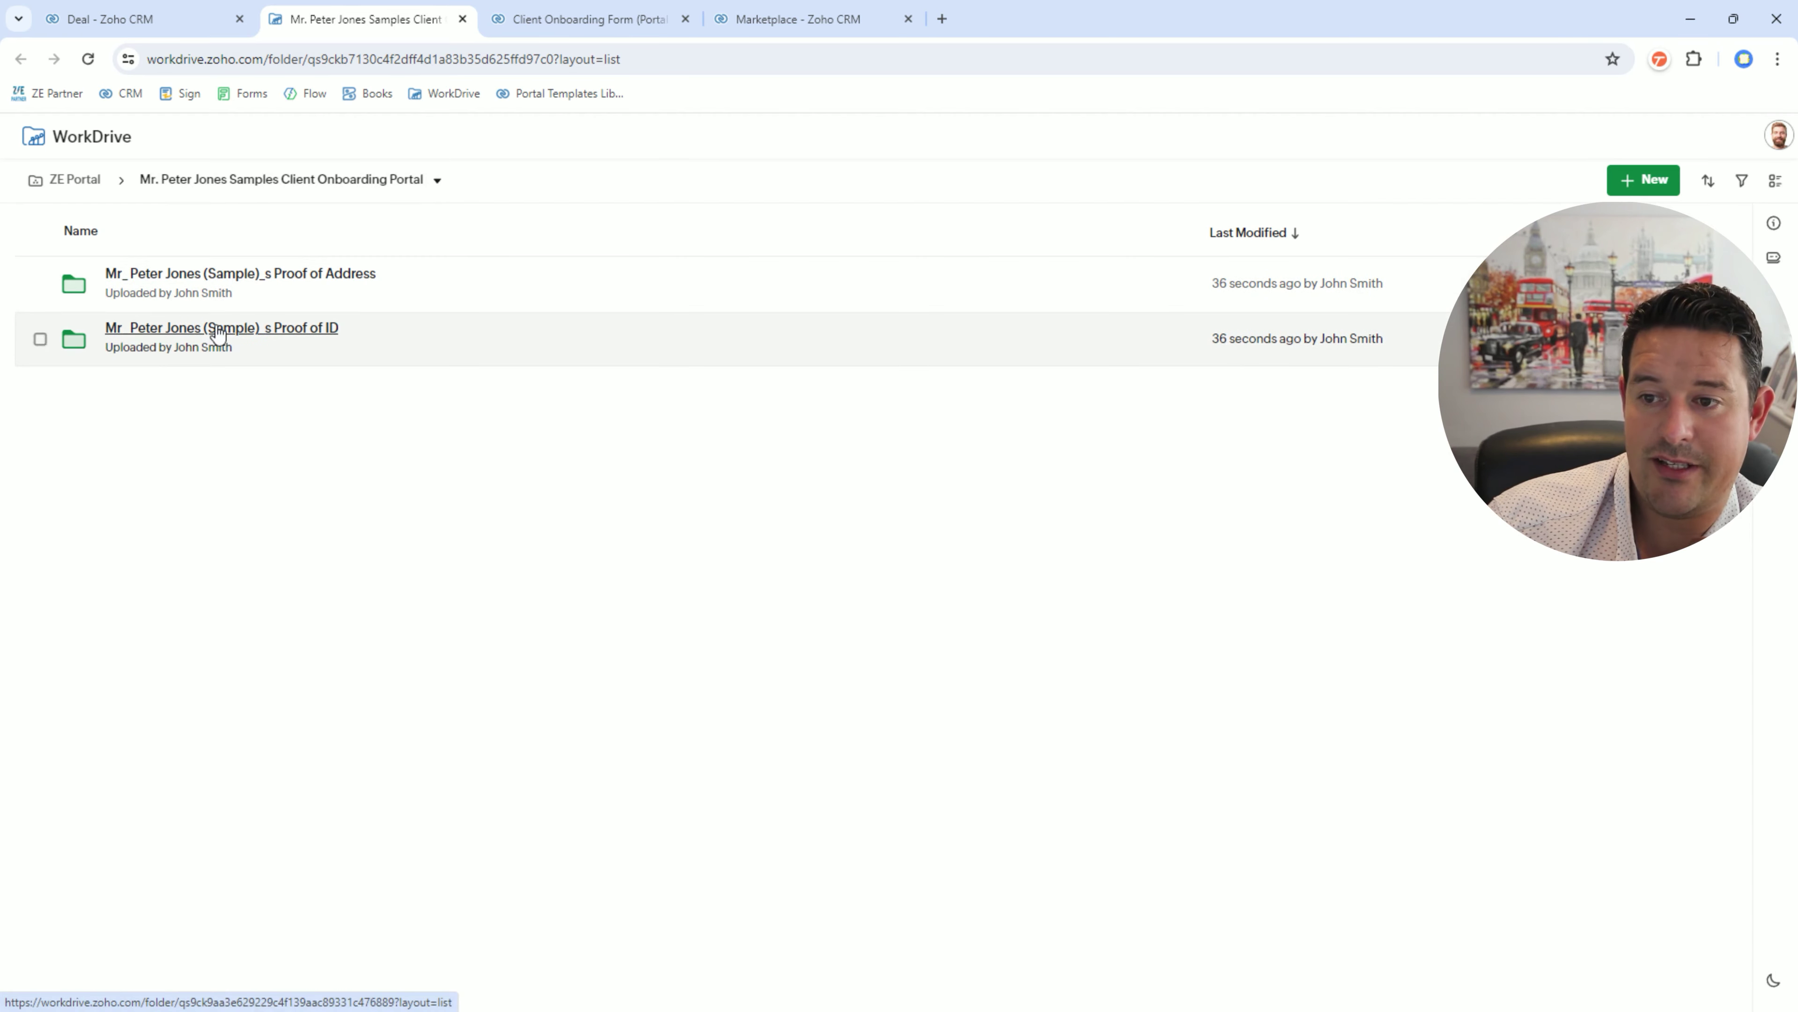
{"action": "left_click", "coordinate": [462, 19]}
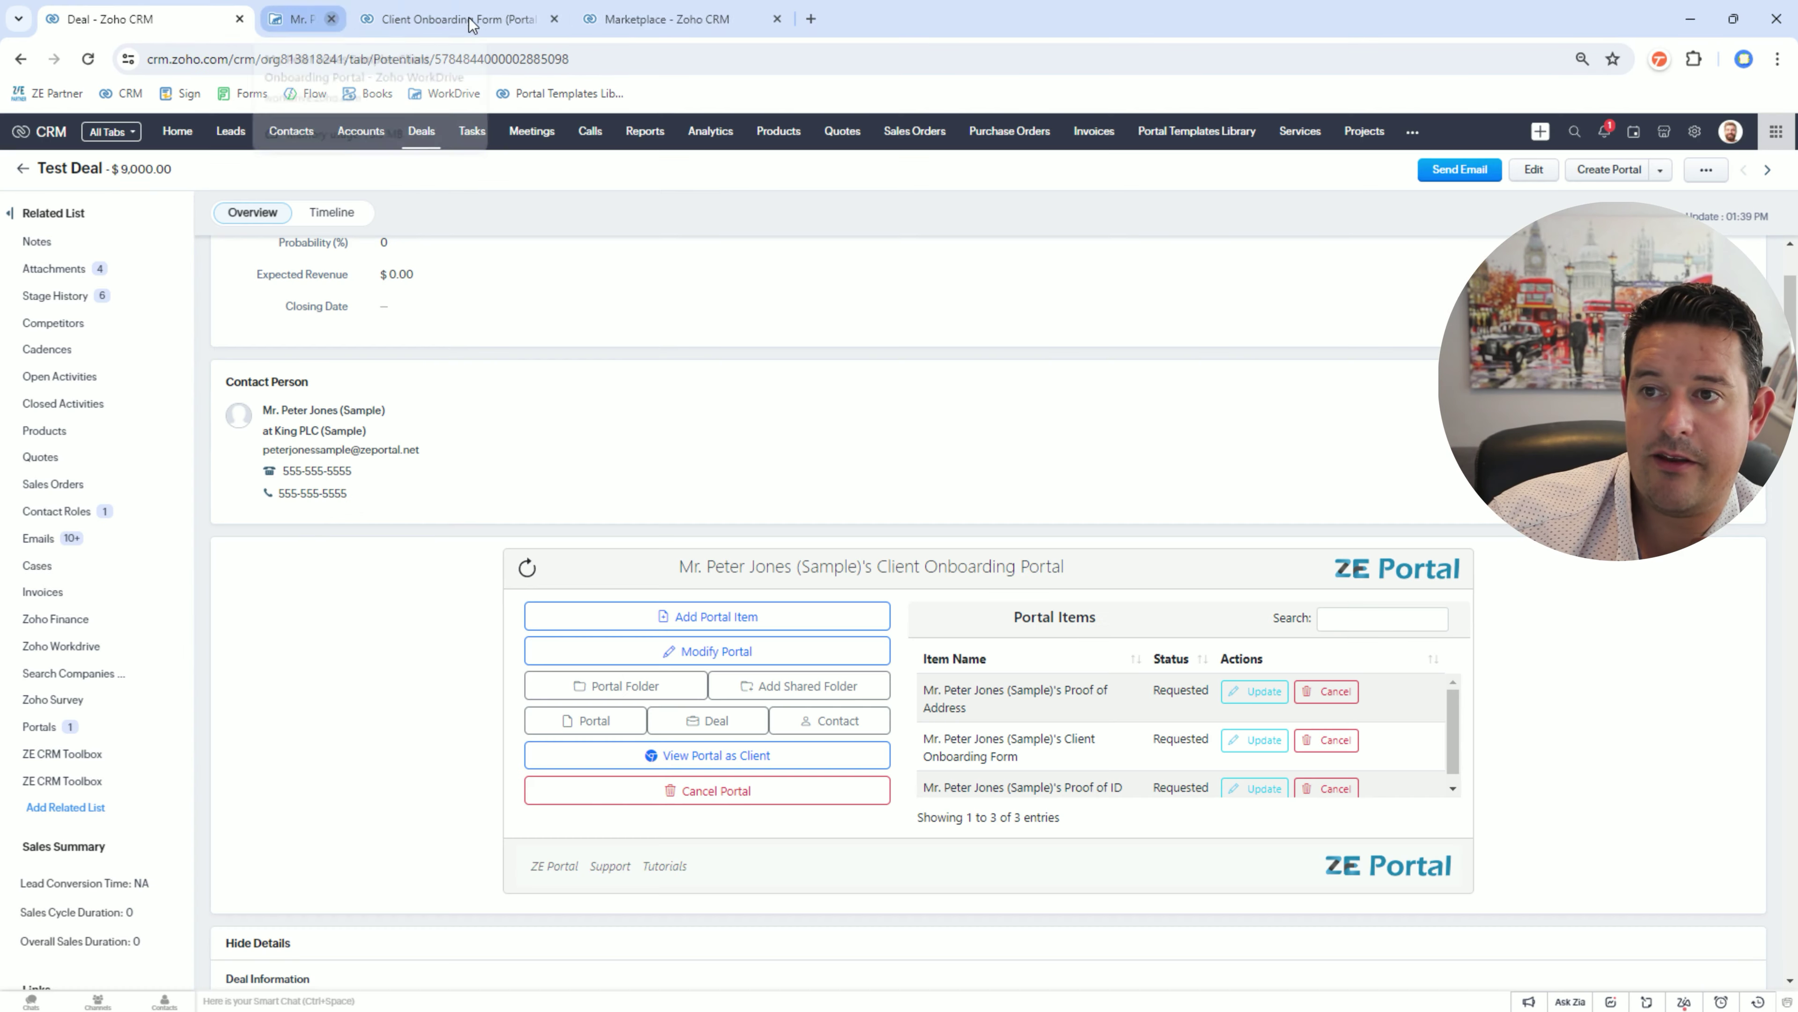
- Add a shared folder to the portal and upload Dummy_PDF.pdf and Mac on desk.jpg to it in WorkDrive
{"action": "scroll", "coordinate": [1082, 708], "scroll_direction": "down", "scroll_amount": 1}
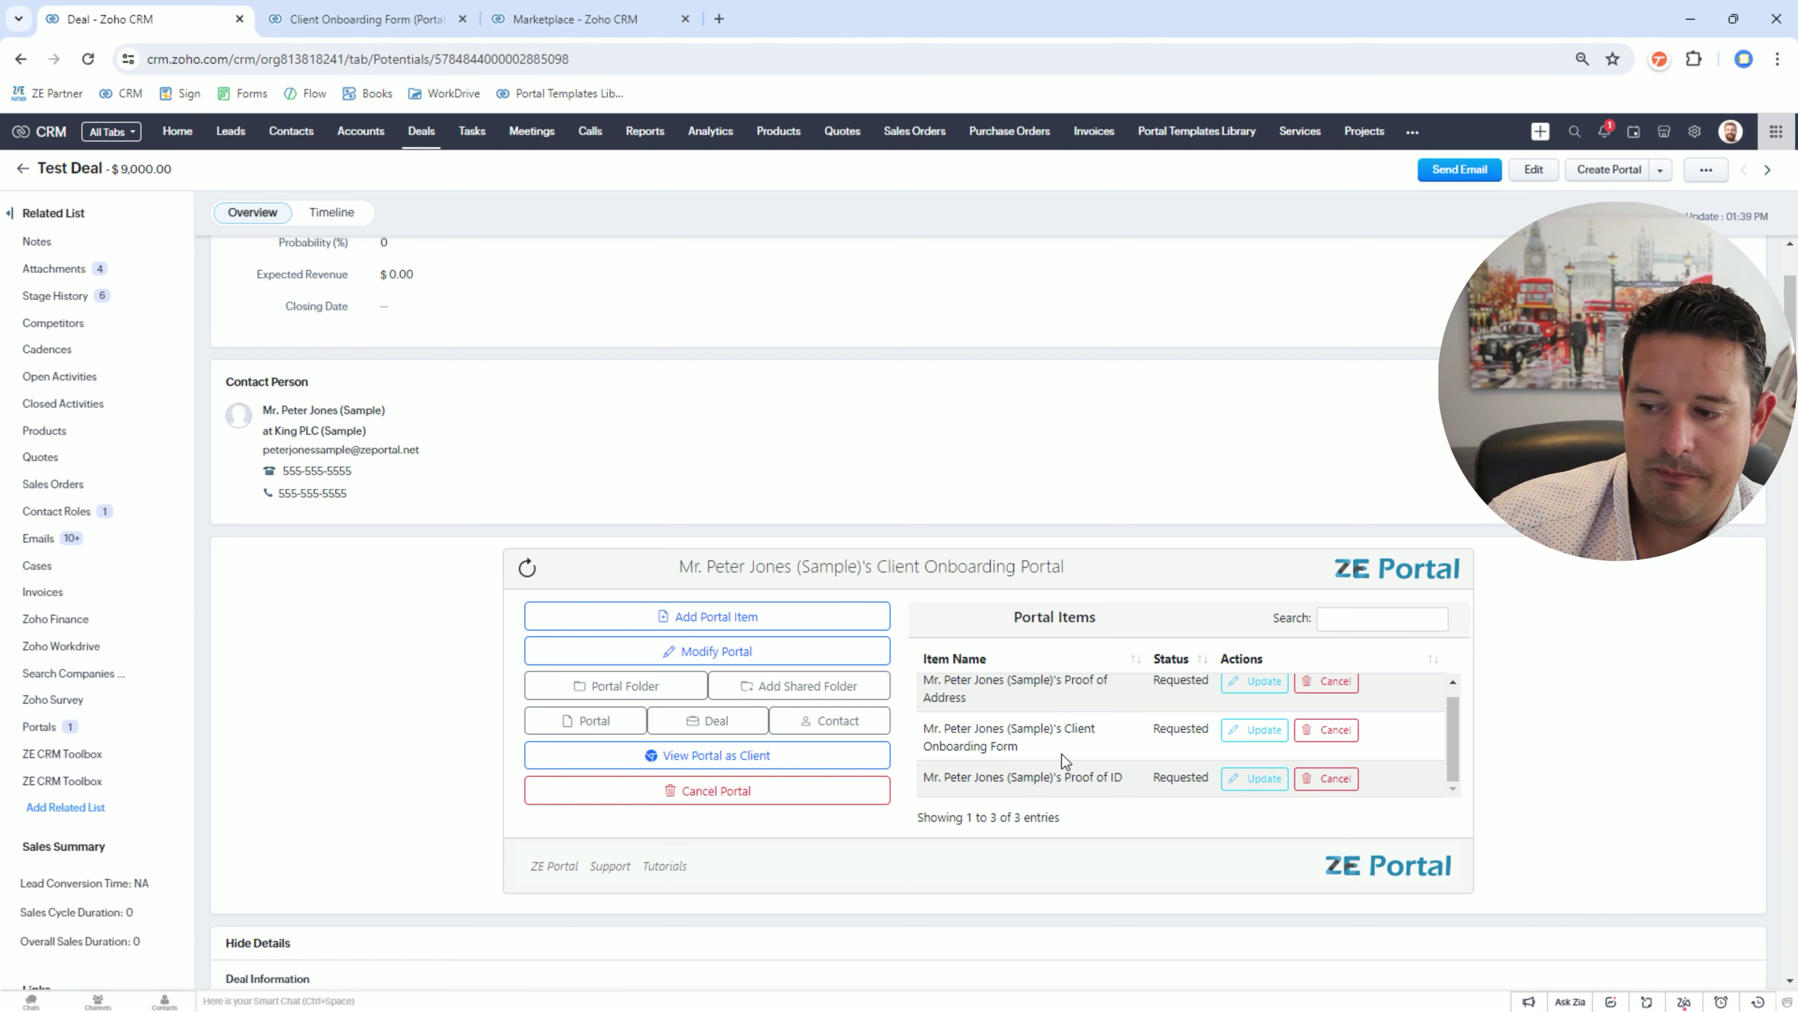
{"action": "scroll", "coordinate": [482, 669], "scroll_direction": "down", "scroll_amount": 1}
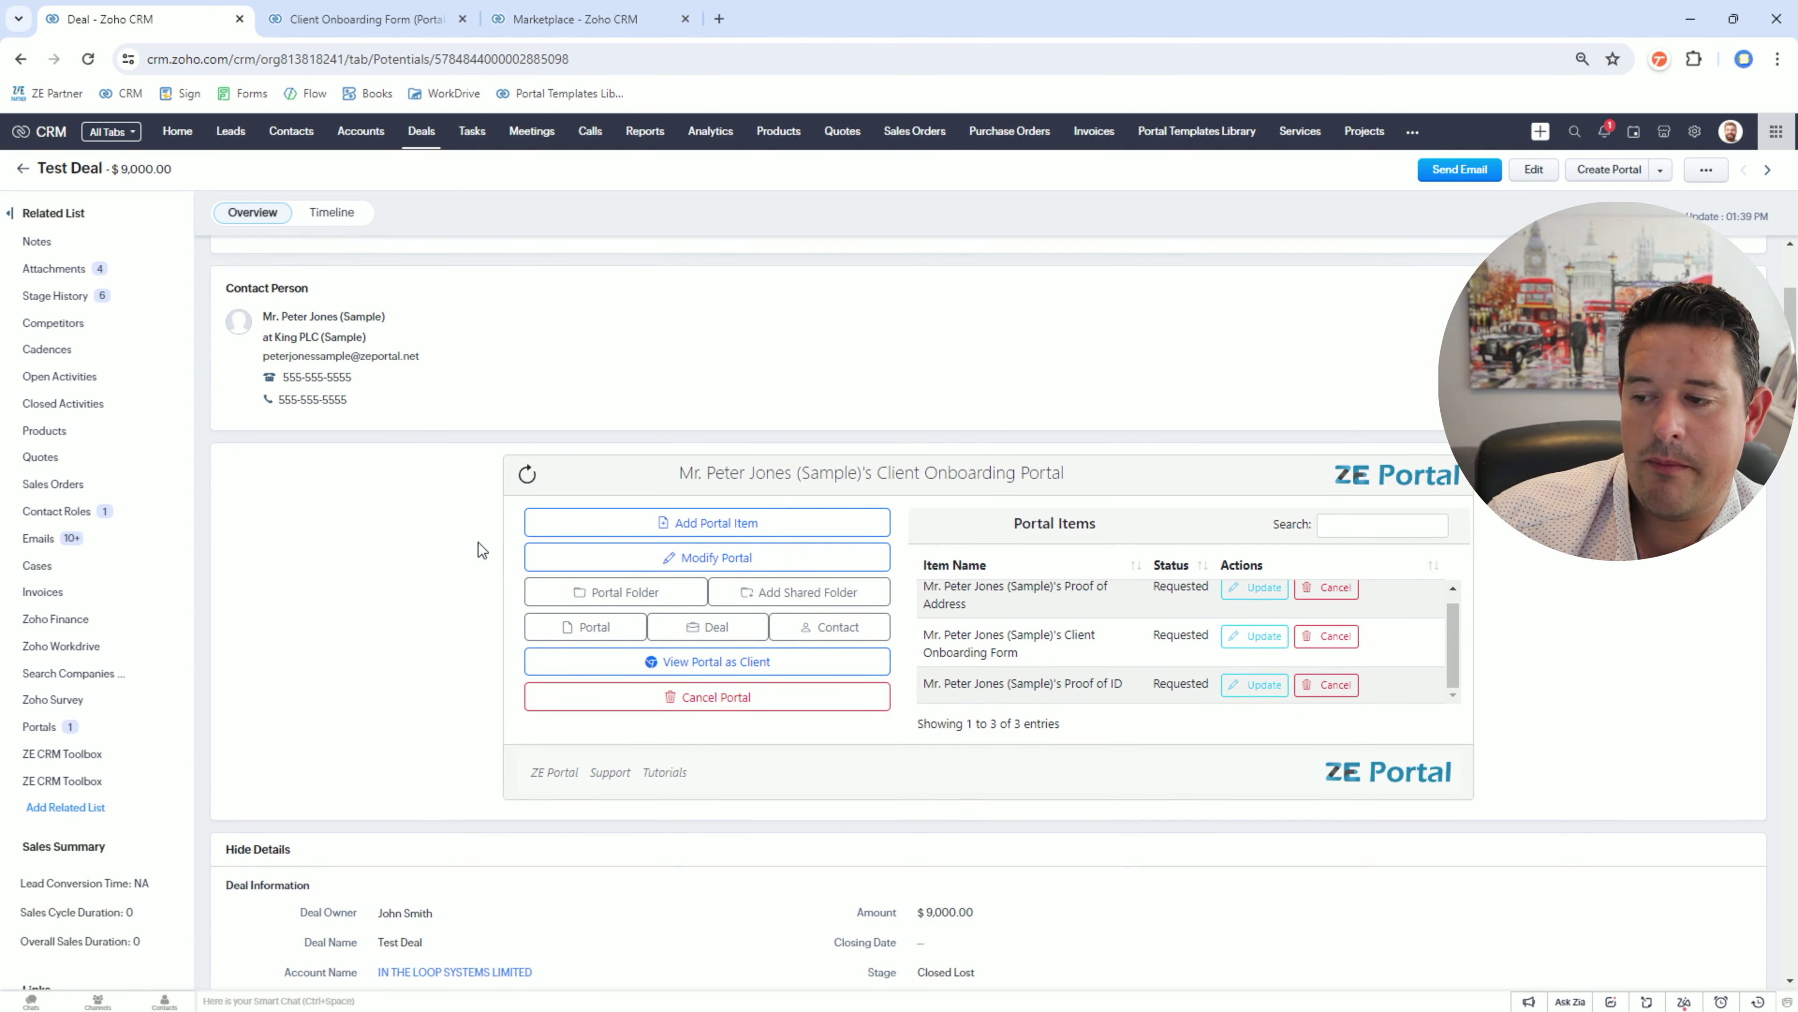
{"action": "left_click", "coordinate": [745, 598]}
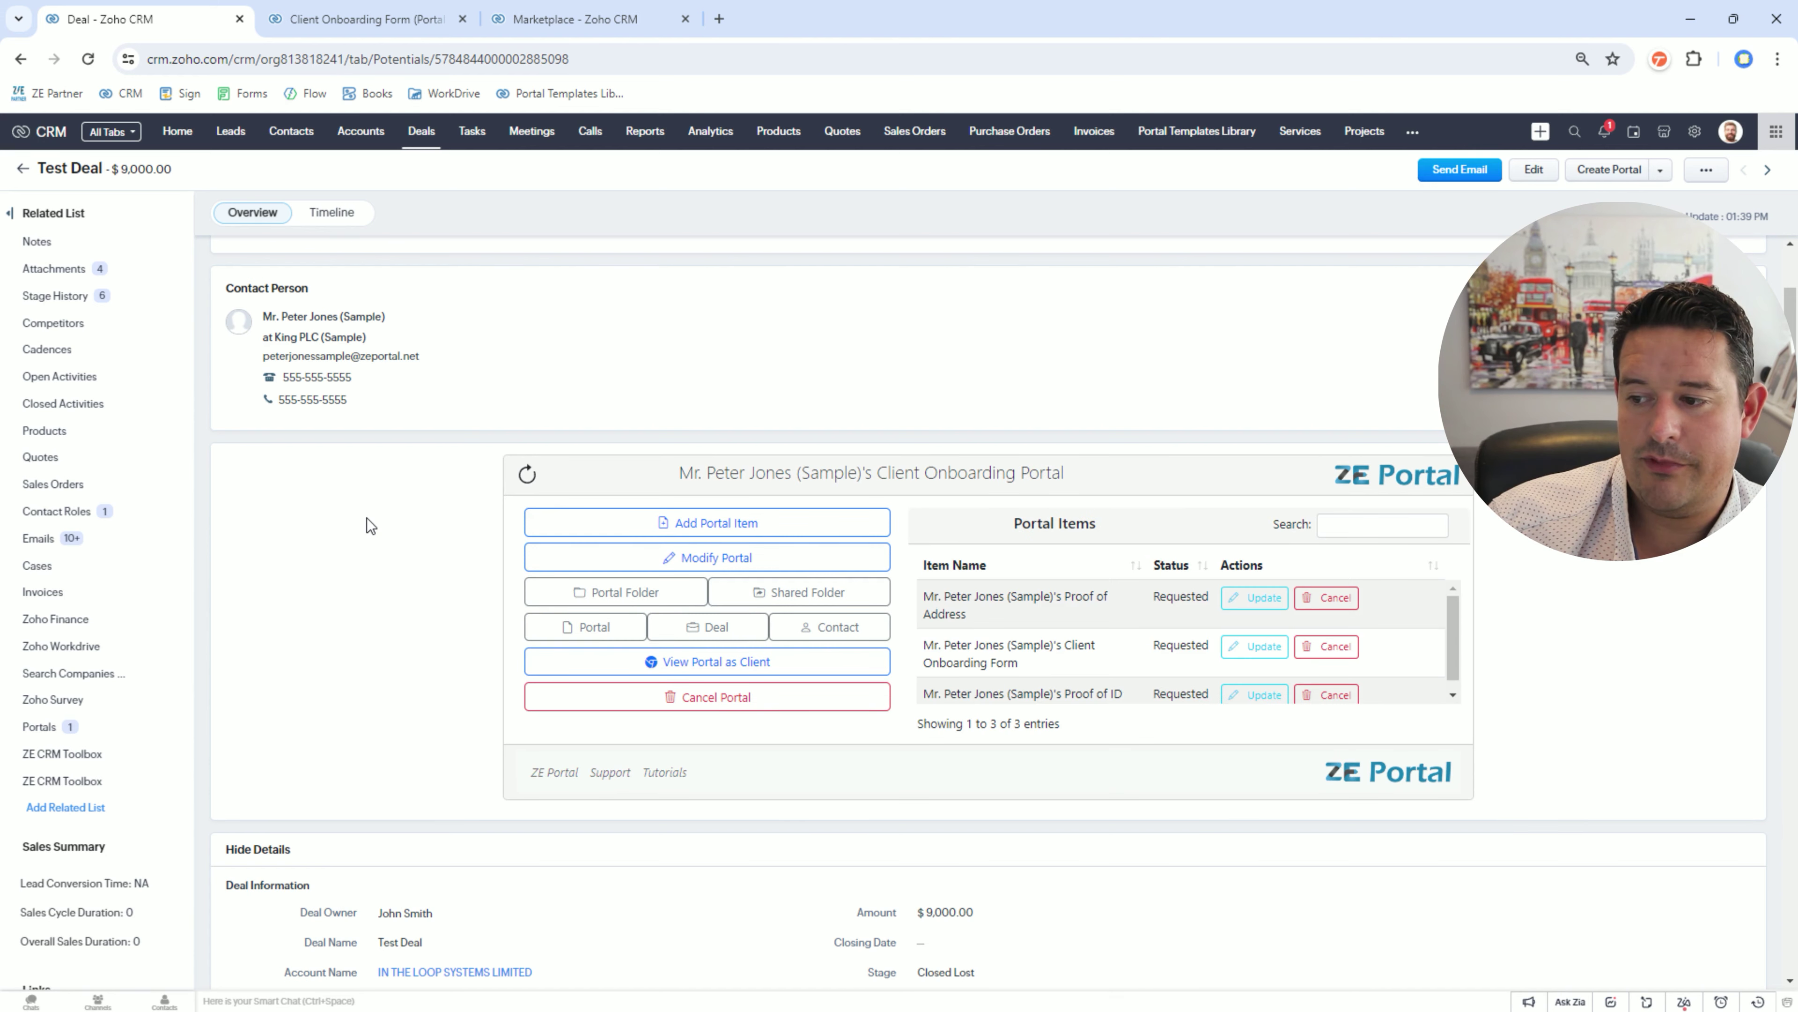
{"action": "left_click", "coordinate": [747, 602]}
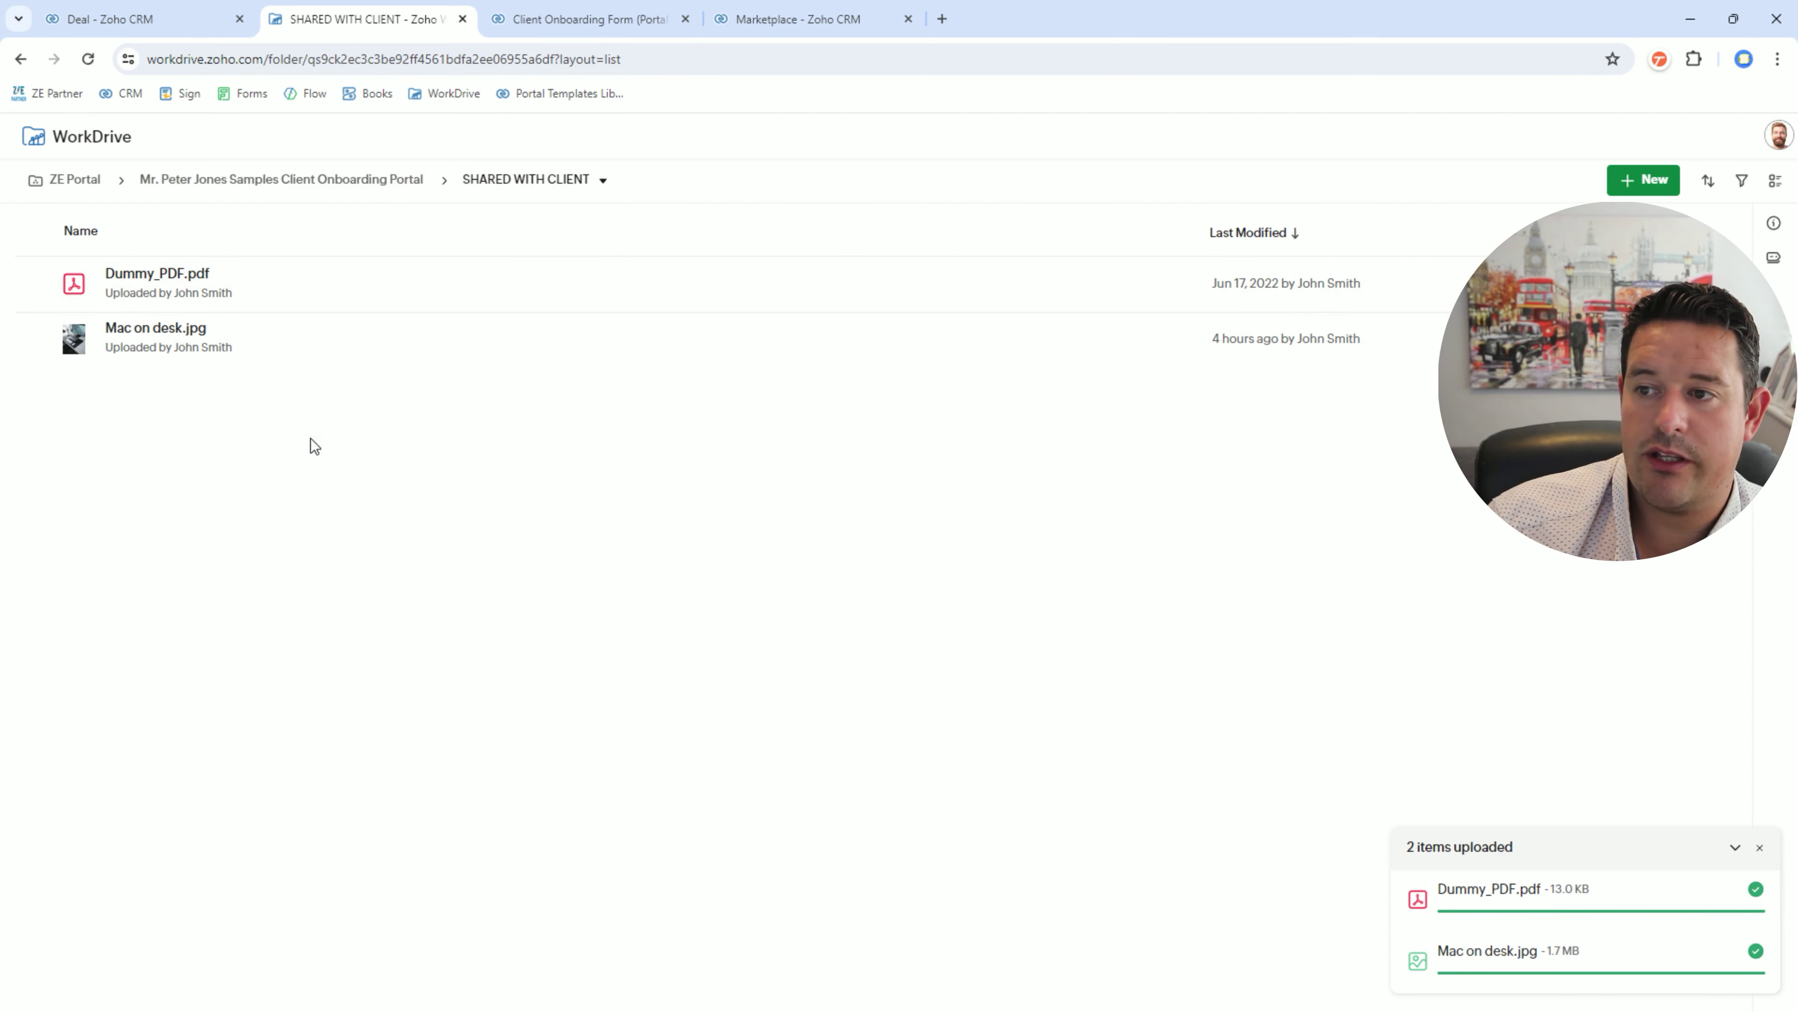
{"action": "key", "text": "ctrl+w"}
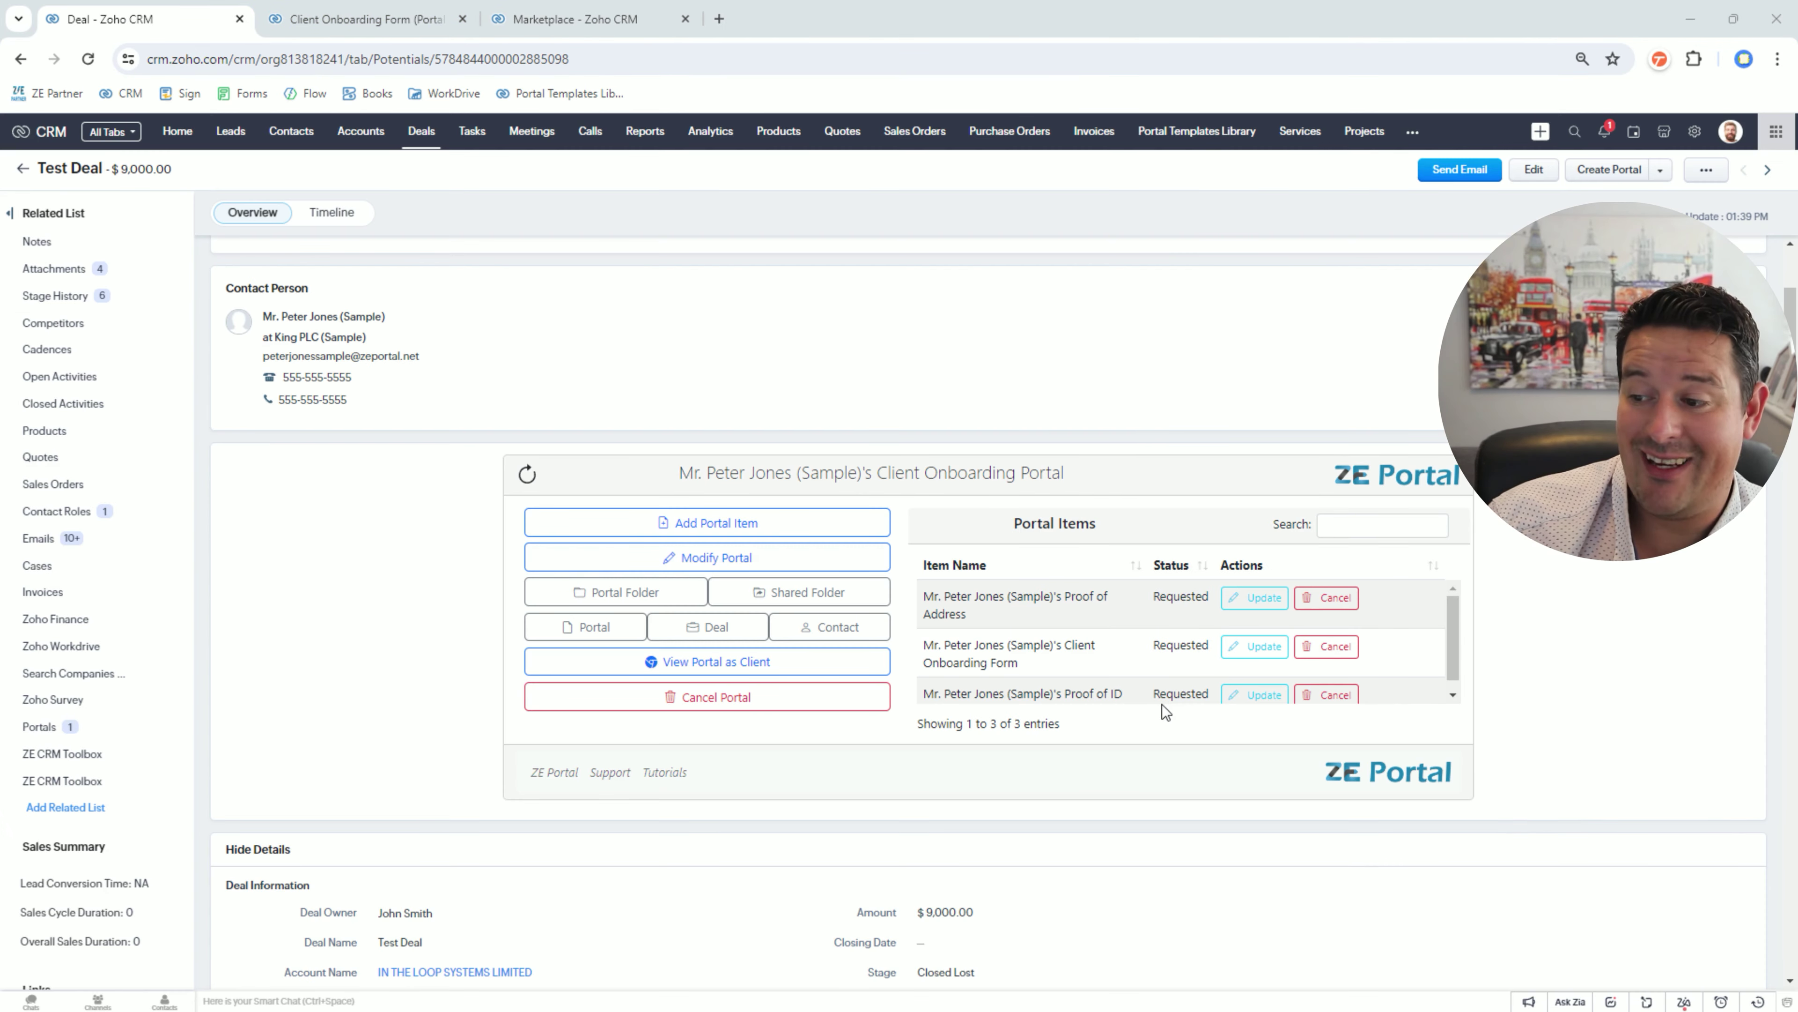
- View the portal as the client and read the welcome message on its page
{"action": "left_click", "coordinate": [772, 666]}
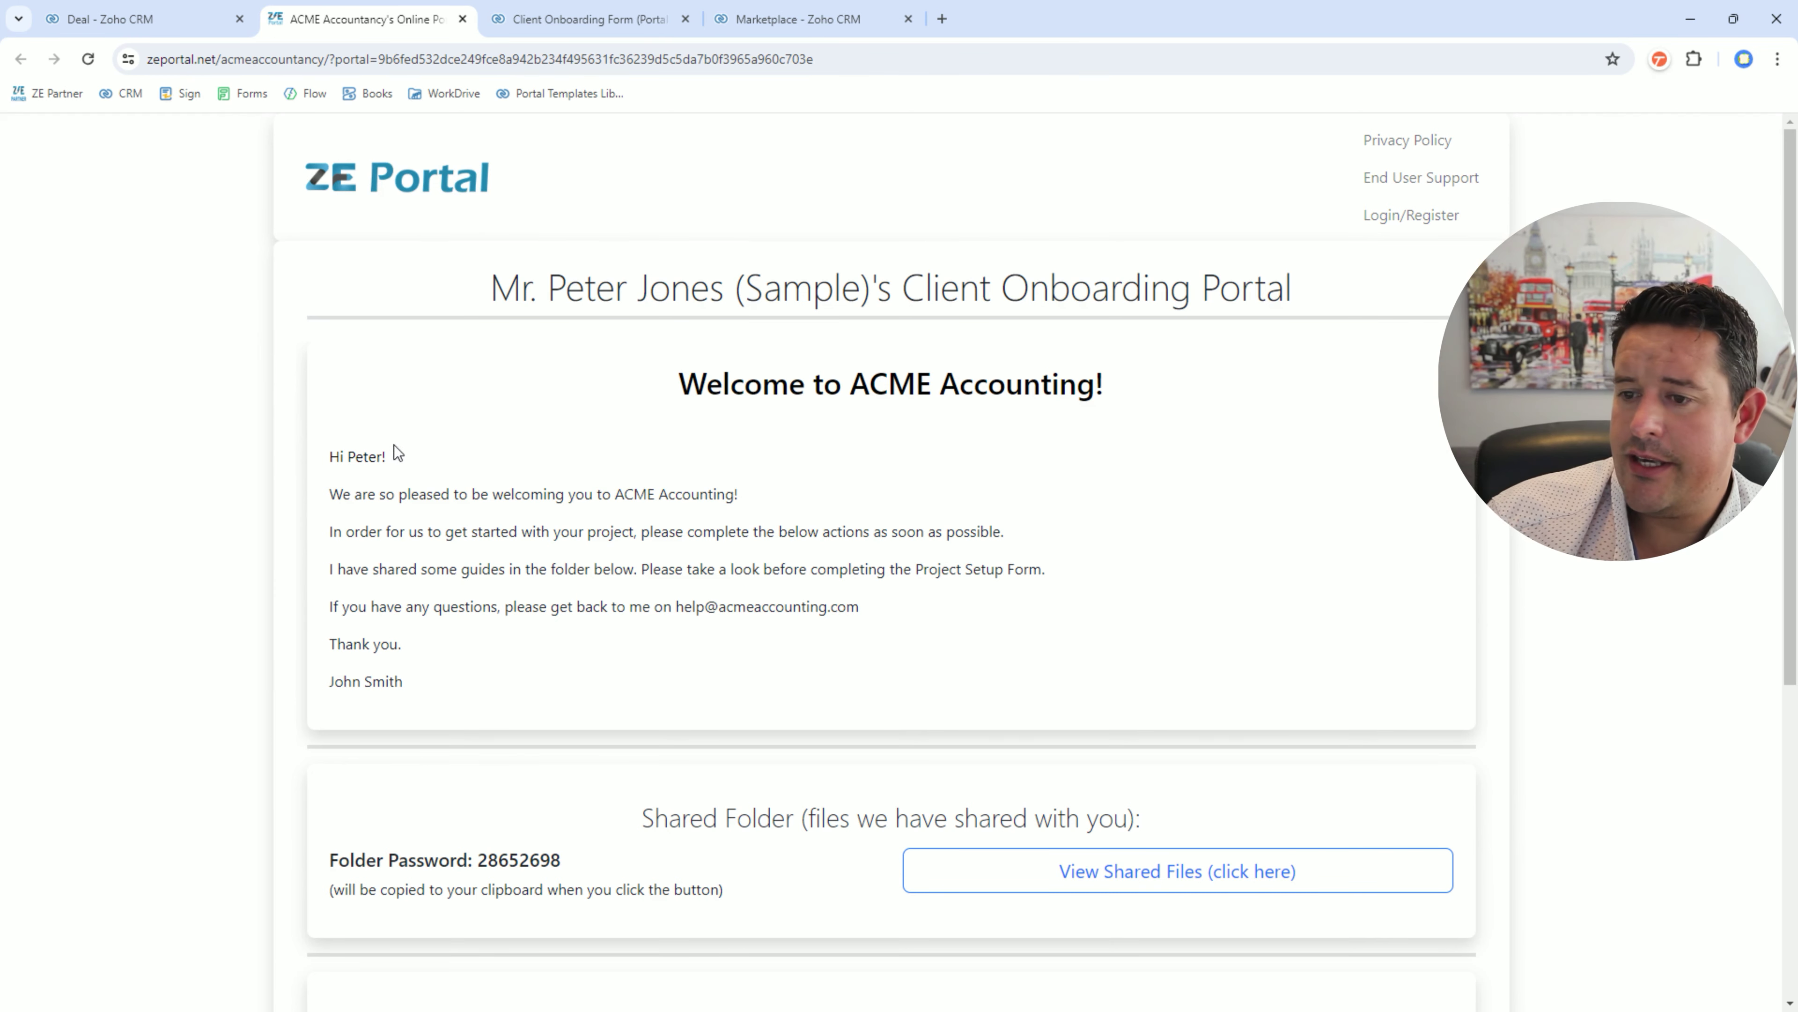
{"action": "left_click_drag", "start_coordinate": [671, 382], "coordinate": [1091, 665]}
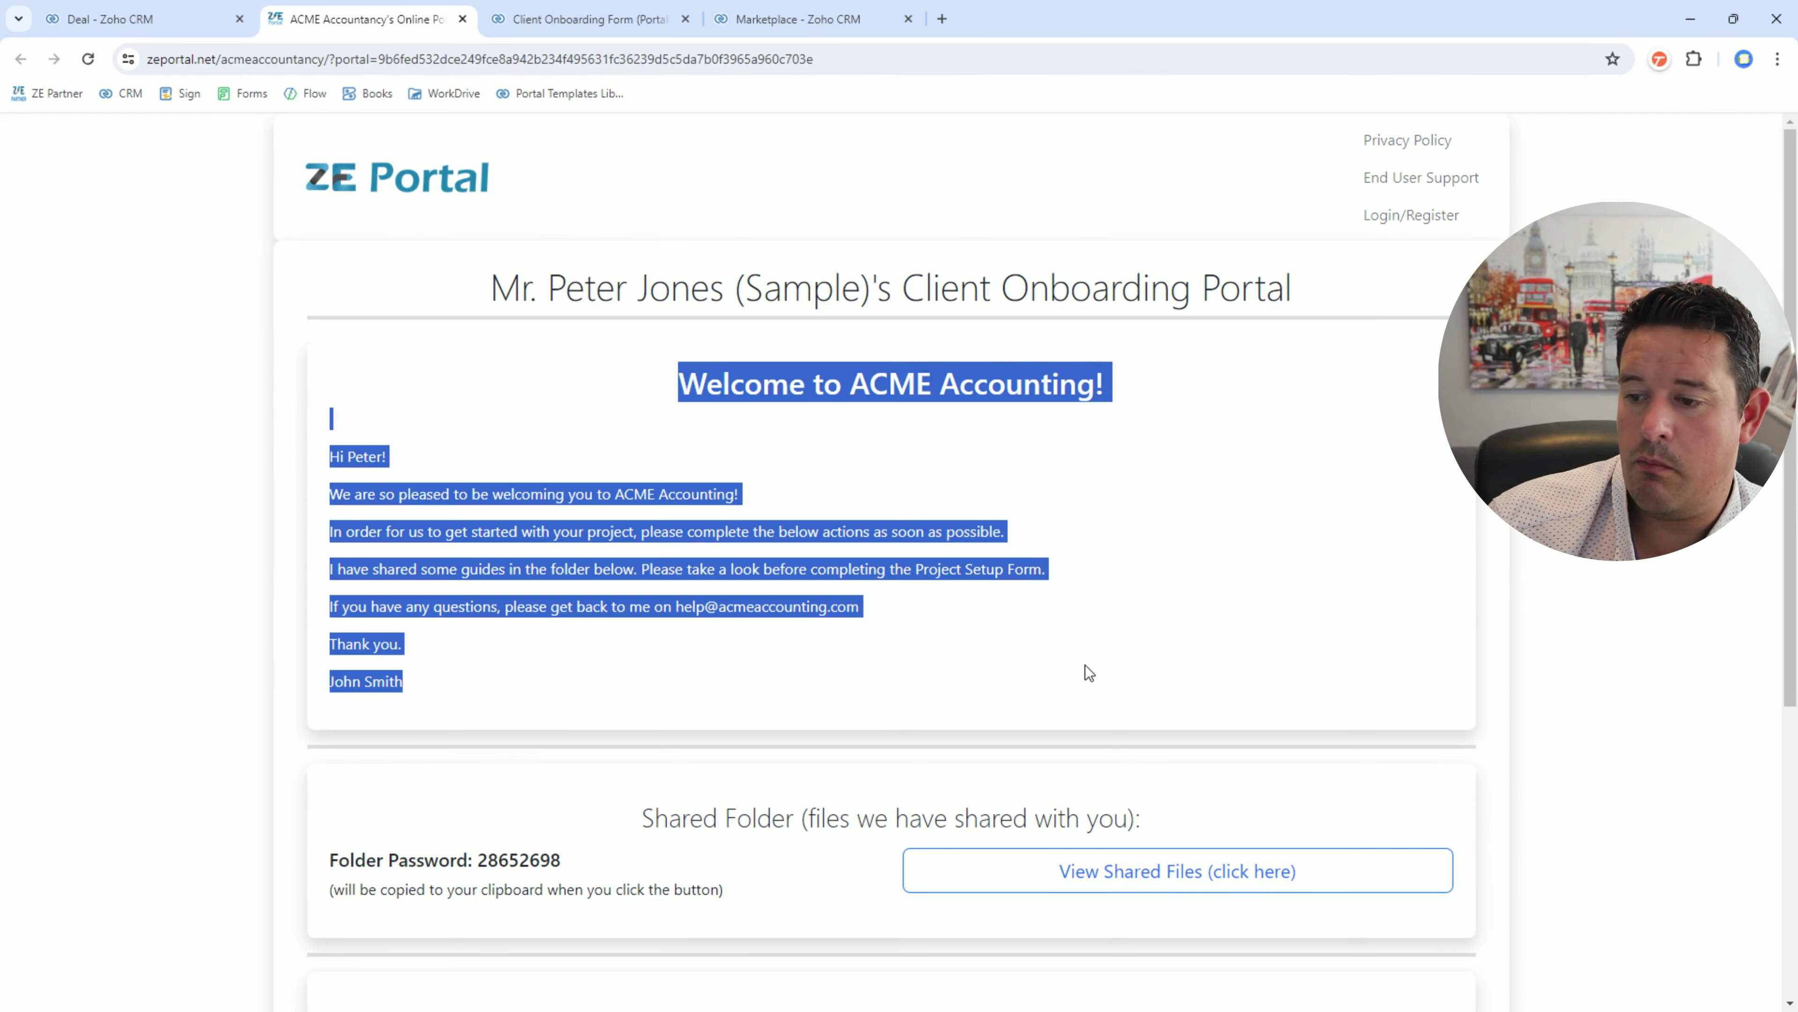
{"action": "left_click", "coordinate": [1089, 672]}
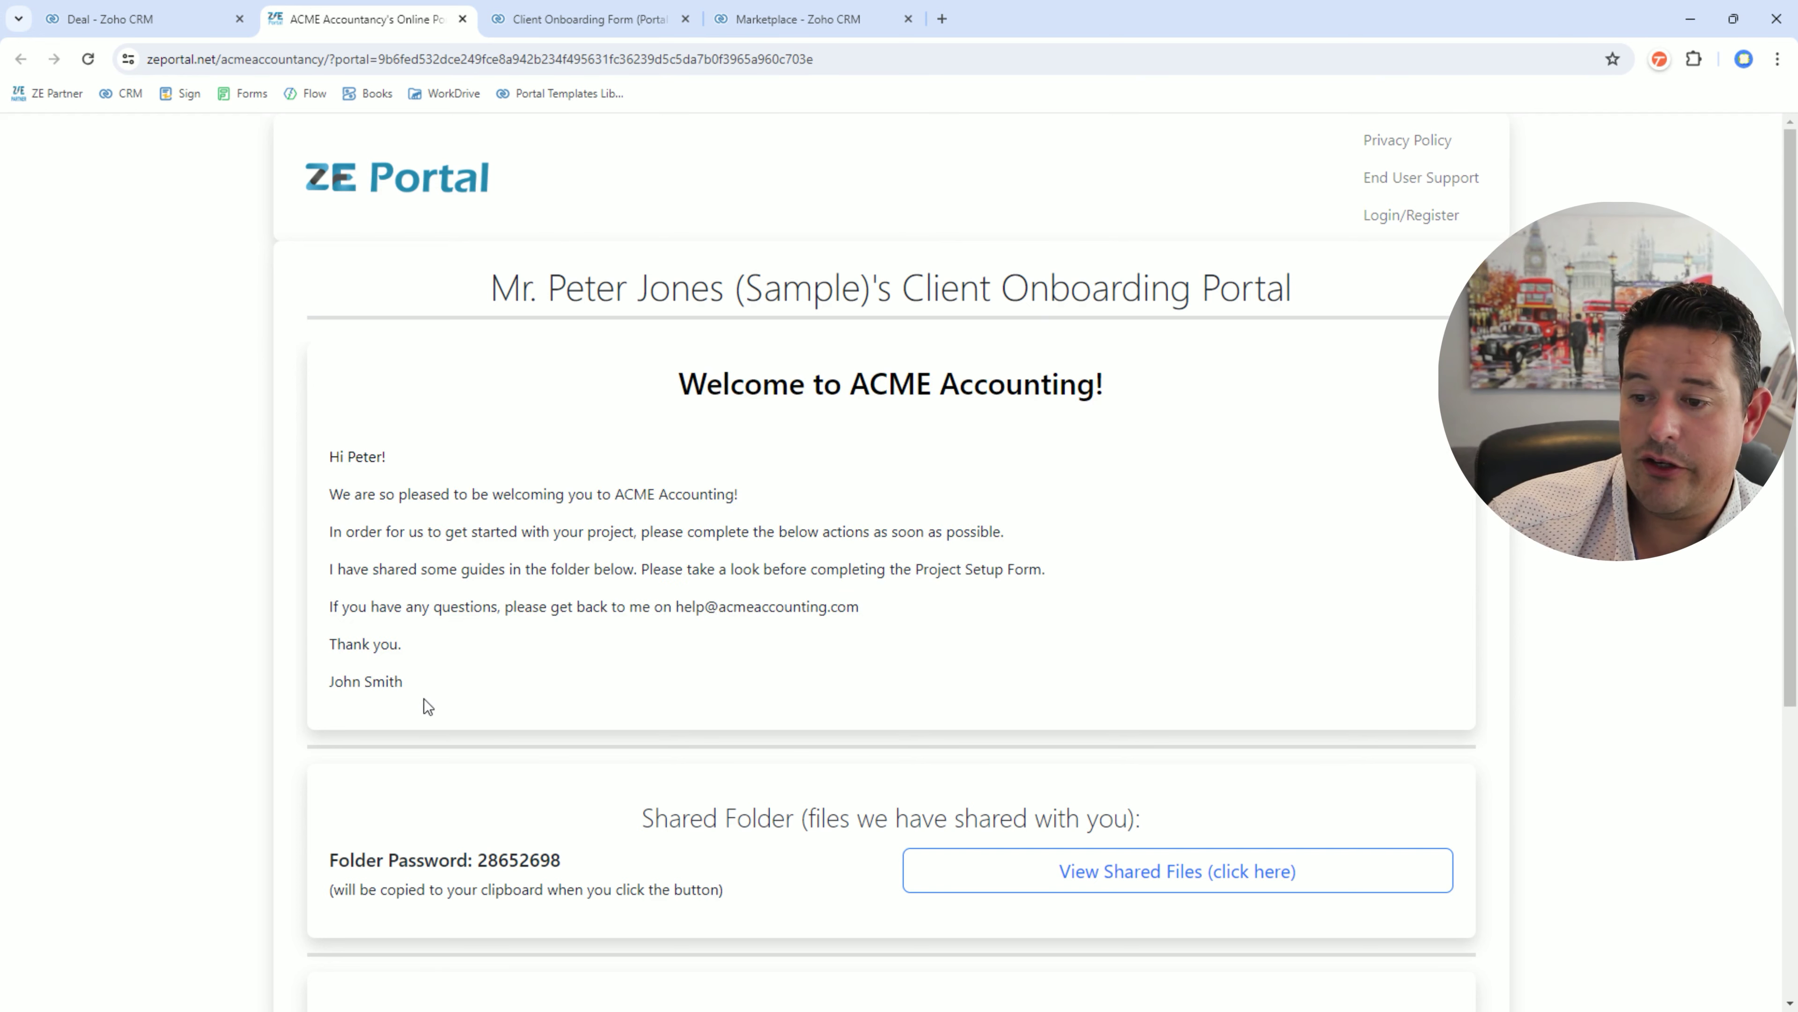
- Compare the sign-off name in the portal's welcome message with the deal owner on the CRM deal, and return to the portal page
{"action": "left_click_drag", "start_coordinate": [423, 699], "coordinate": [312, 694]}
{"action": "left_click", "coordinate": [181, 21]}
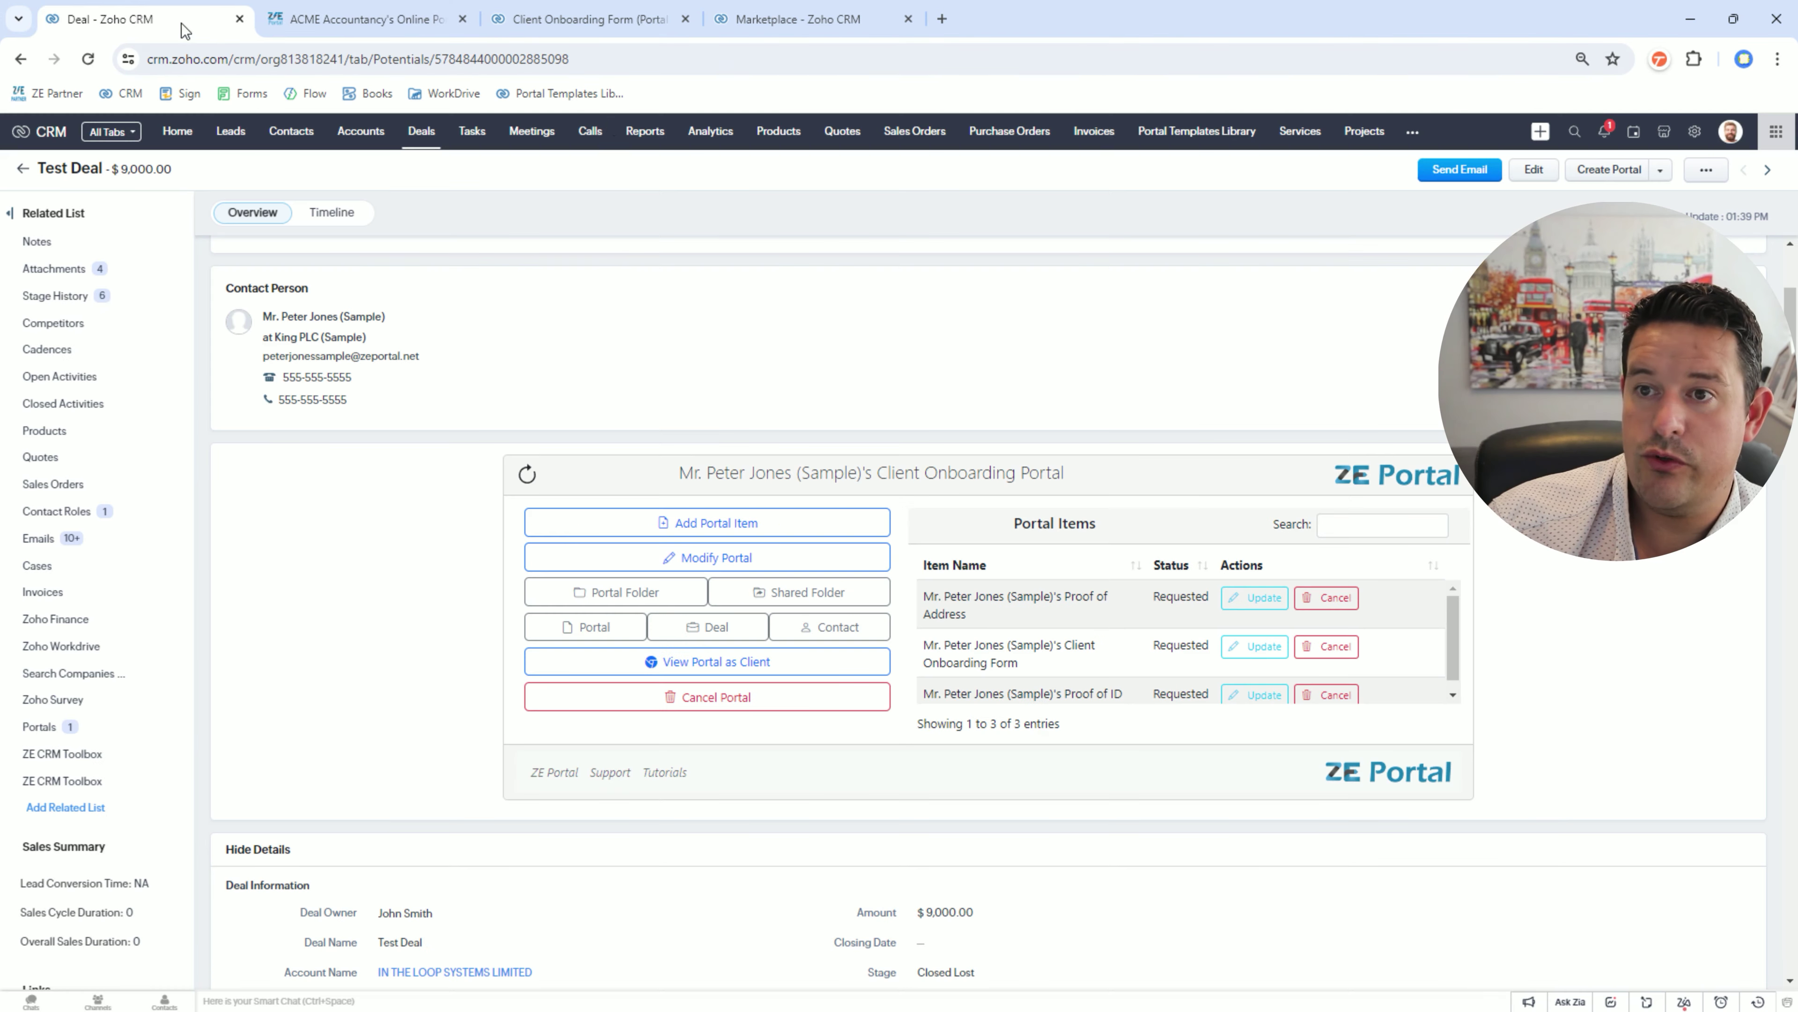
{"action": "scroll", "coordinate": [411, 425], "scroll_direction": "up", "scroll_amount": 4}
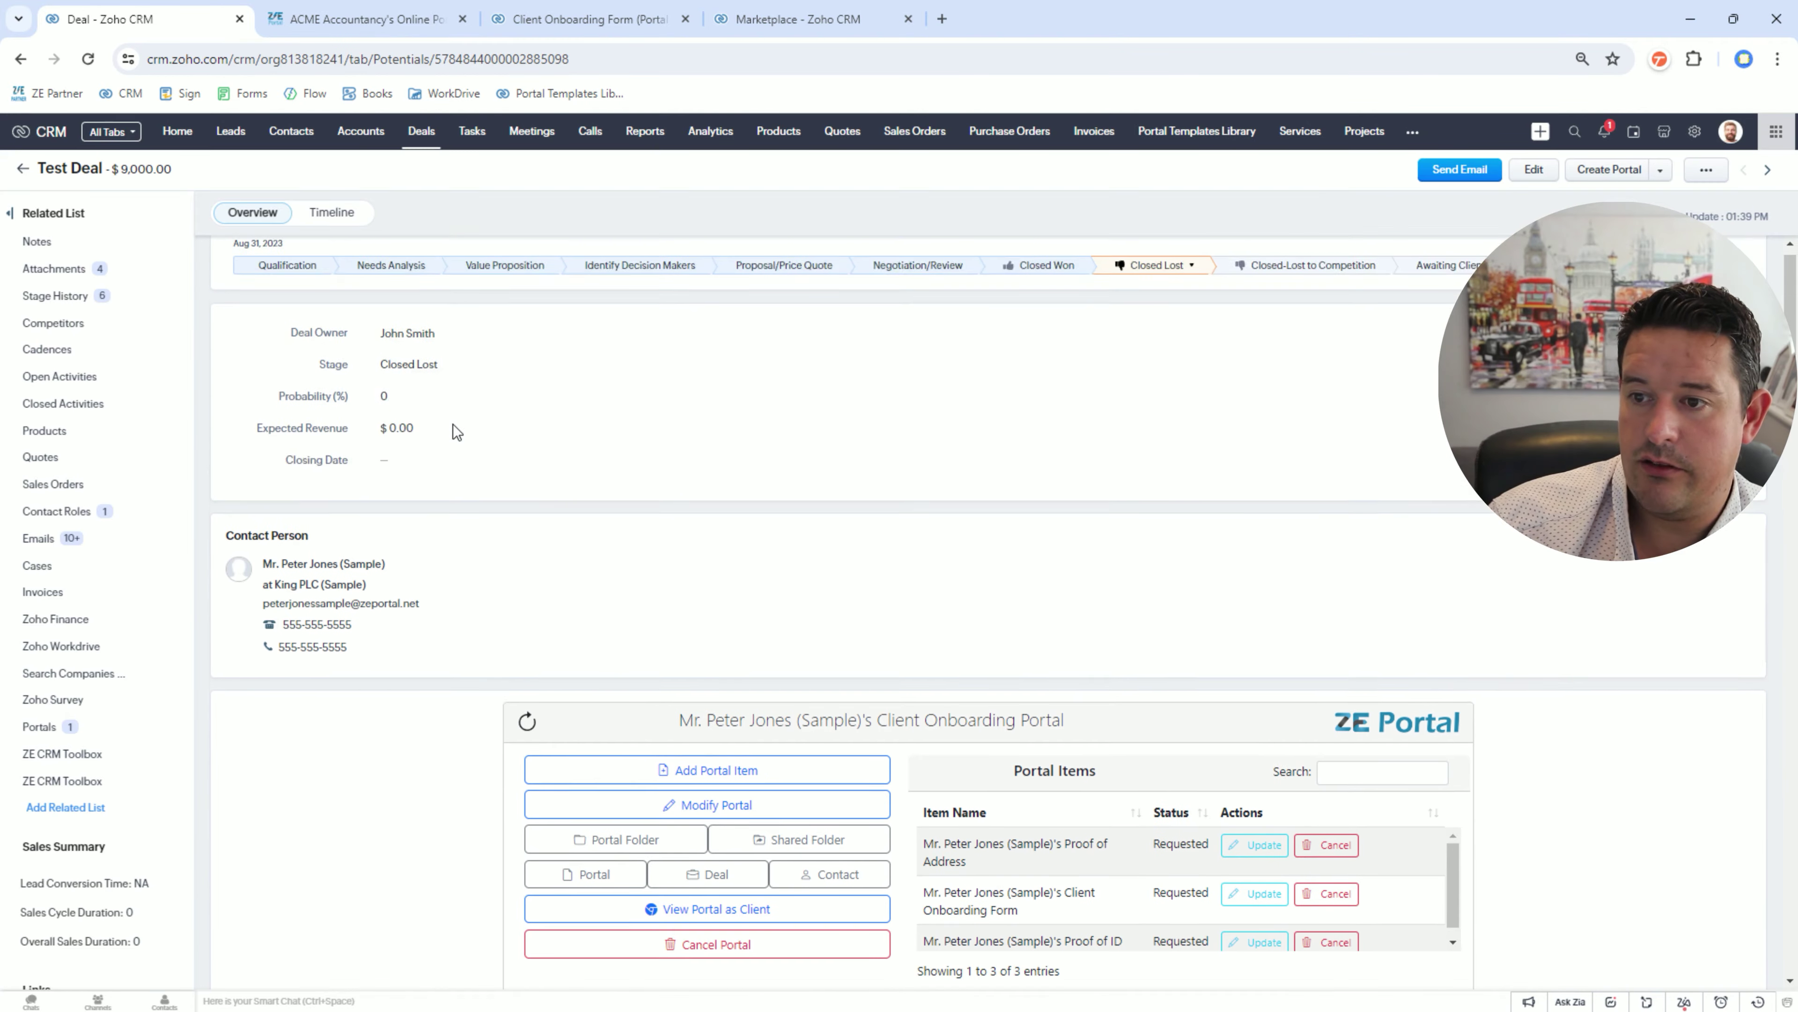
{"action": "left_click_drag", "start_coordinate": [380, 388], "coordinate": [474, 390]}
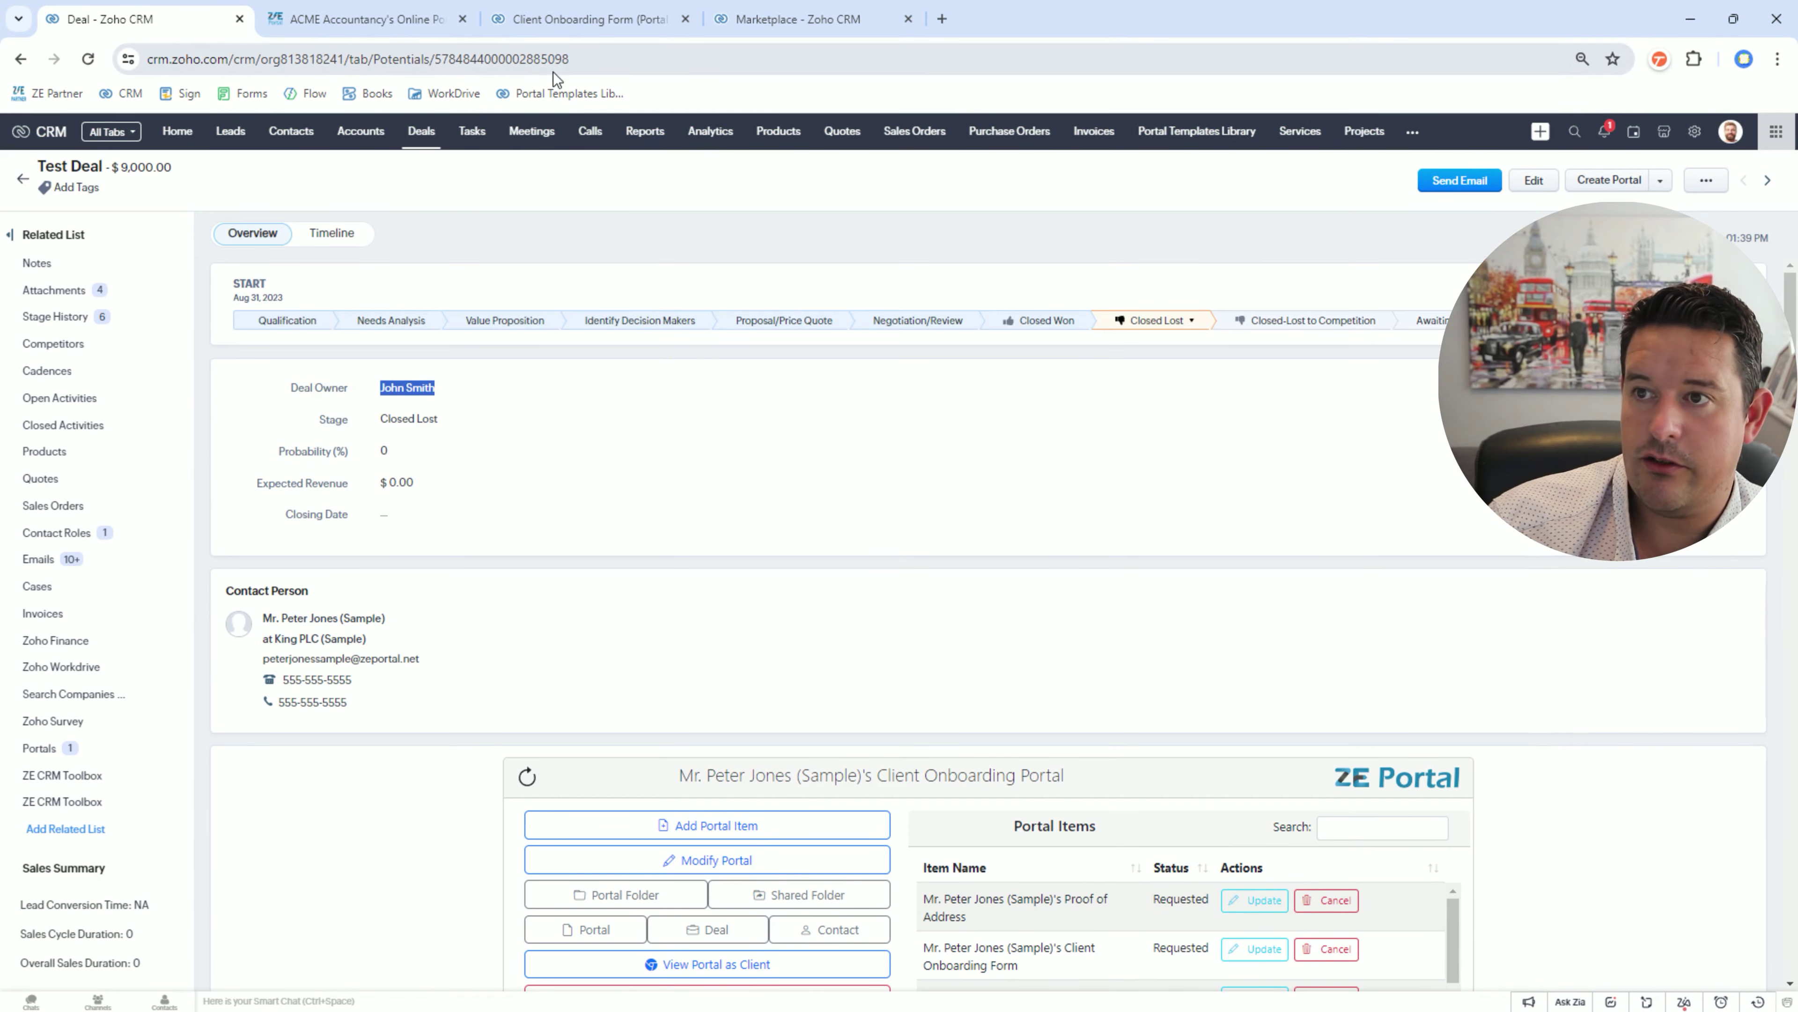
{"action": "left_click", "coordinate": [423, 27]}
{"action": "left_click", "coordinate": [918, 461]}
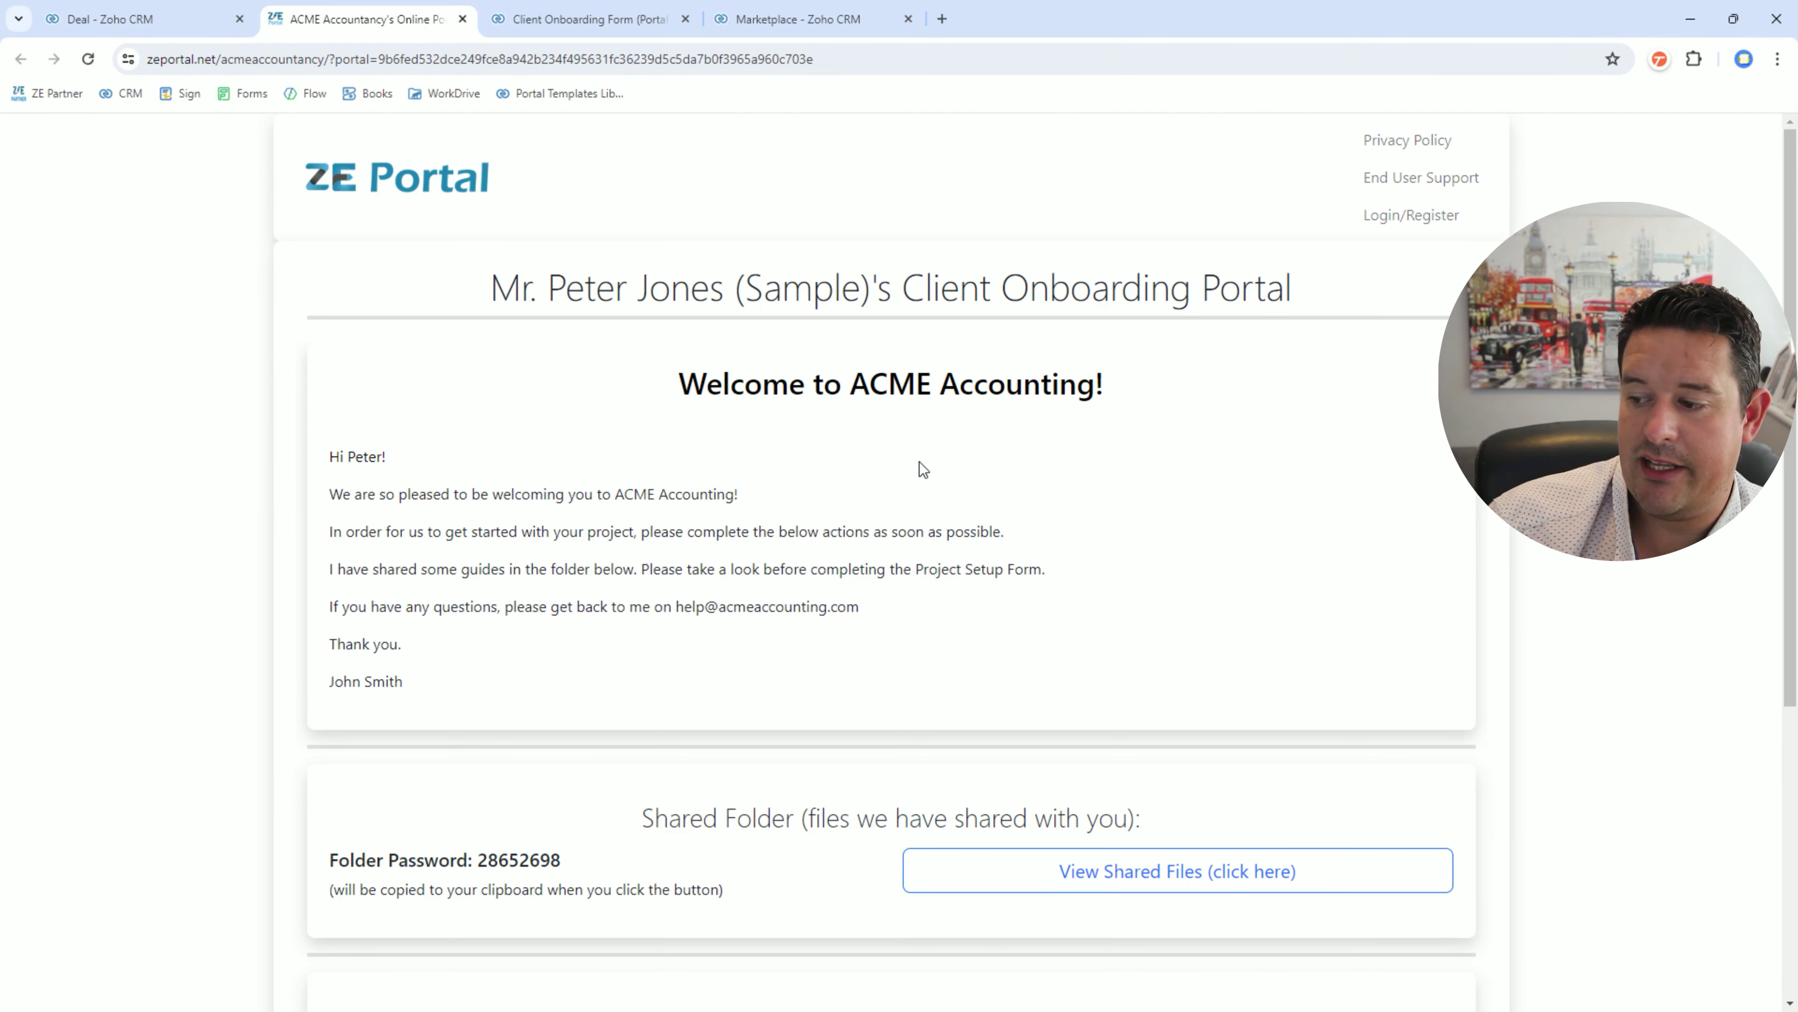
- Copy the folder password from the portal page, open the shared files, and enter the password to access the folder in WorkDrive
{"action": "scroll", "coordinate": [920, 457], "scroll_direction": "down", "scroll_amount": 5}
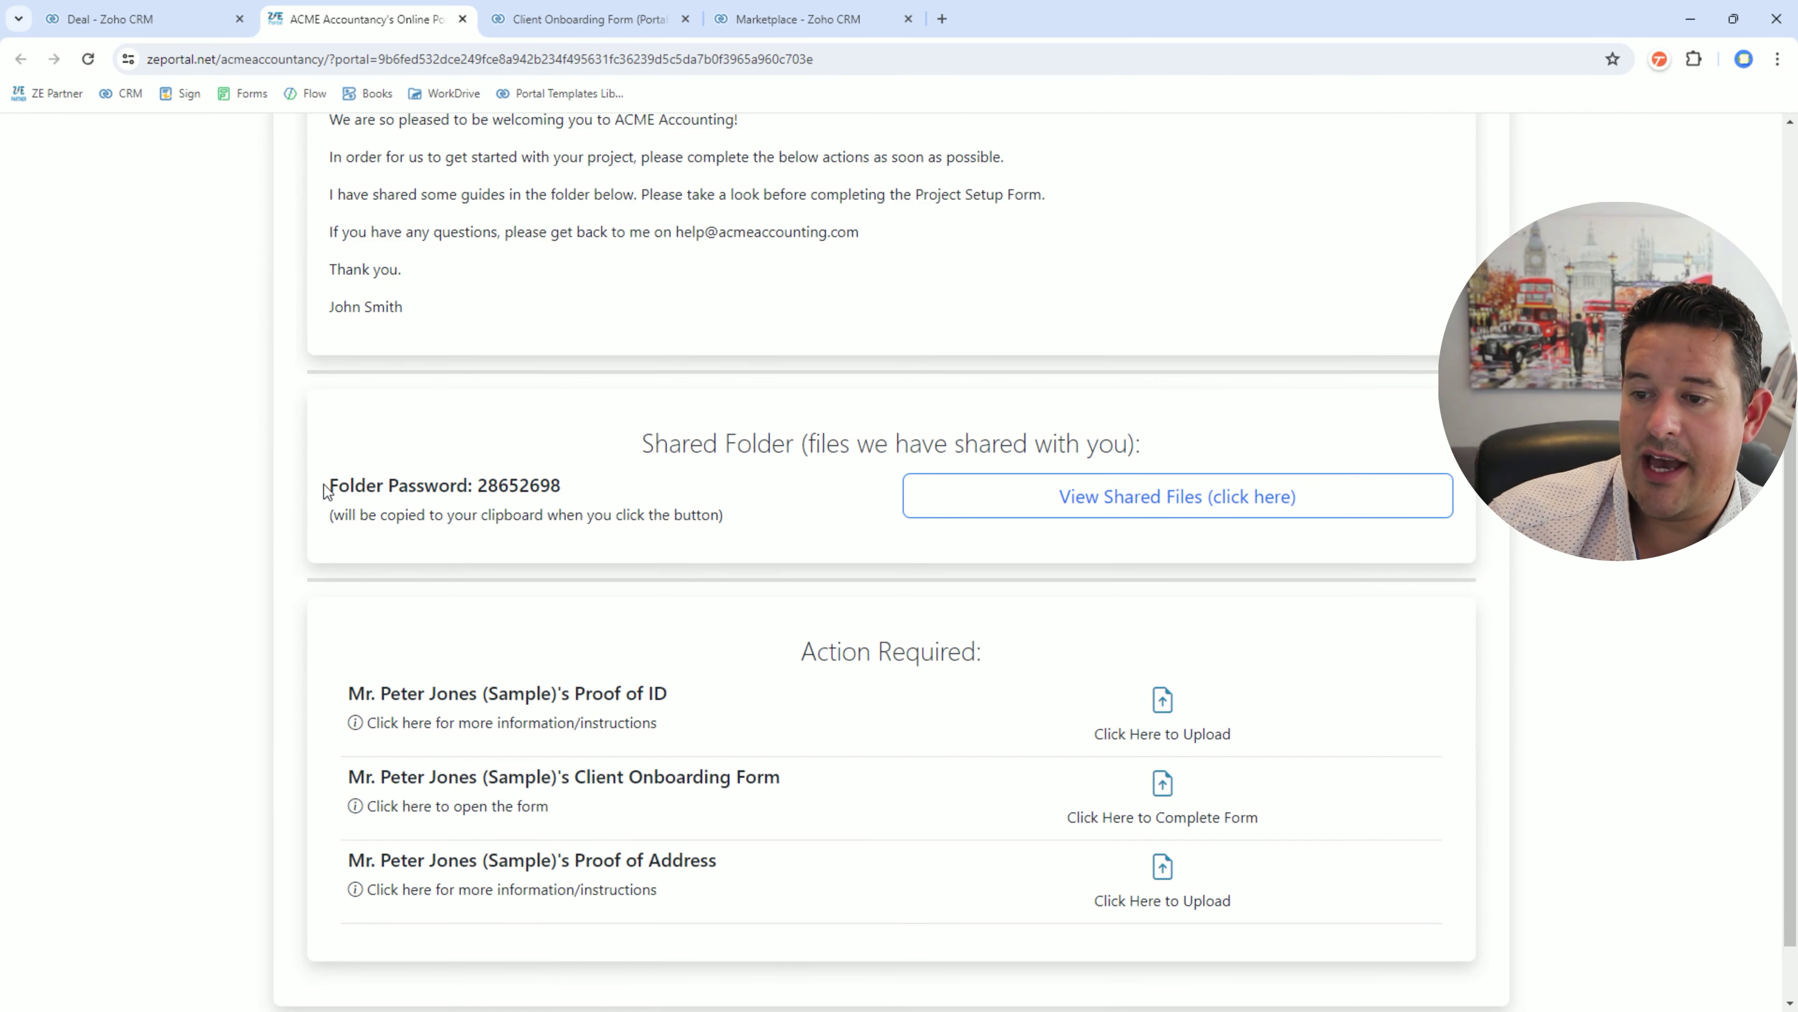
{"action": "left_click_drag", "start_coordinate": [333, 489], "coordinate": [679, 494]}
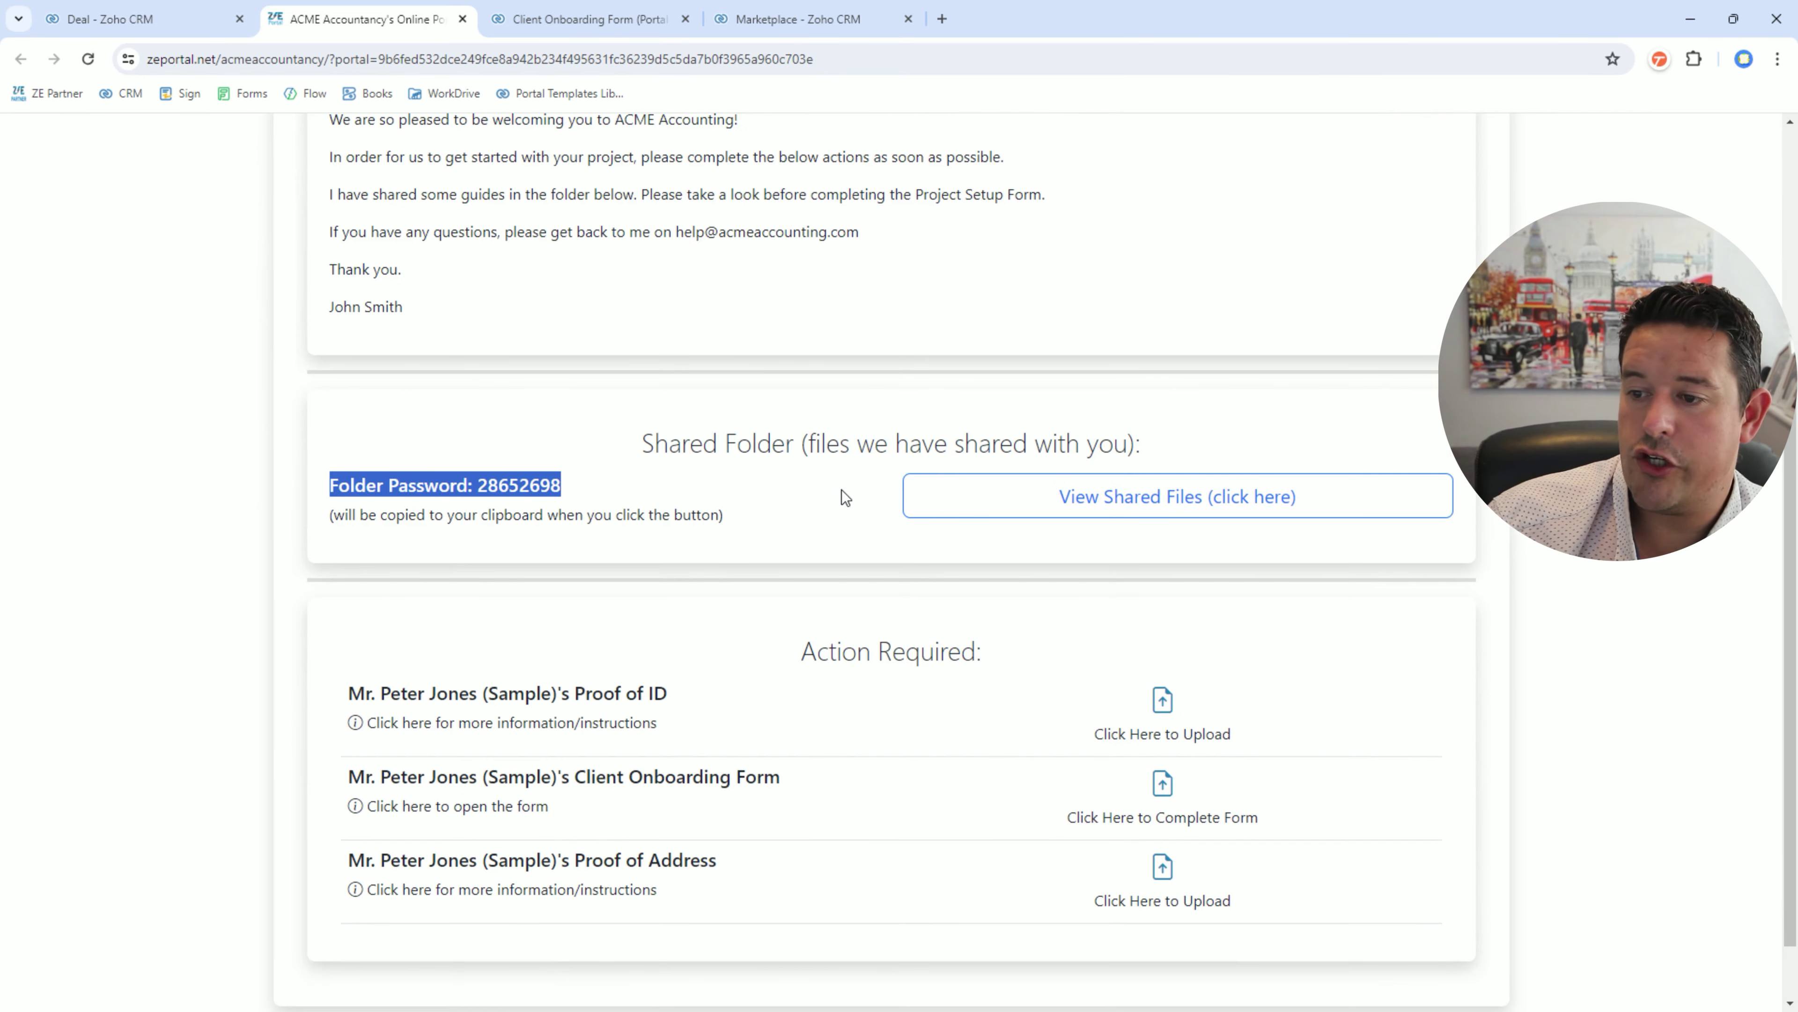
{"action": "left_click", "coordinate": [497, 498]}
{"action": "double_click", "coordinate": [499, 488]}
{"action": "right_click", "coordinate": [497, 484]}
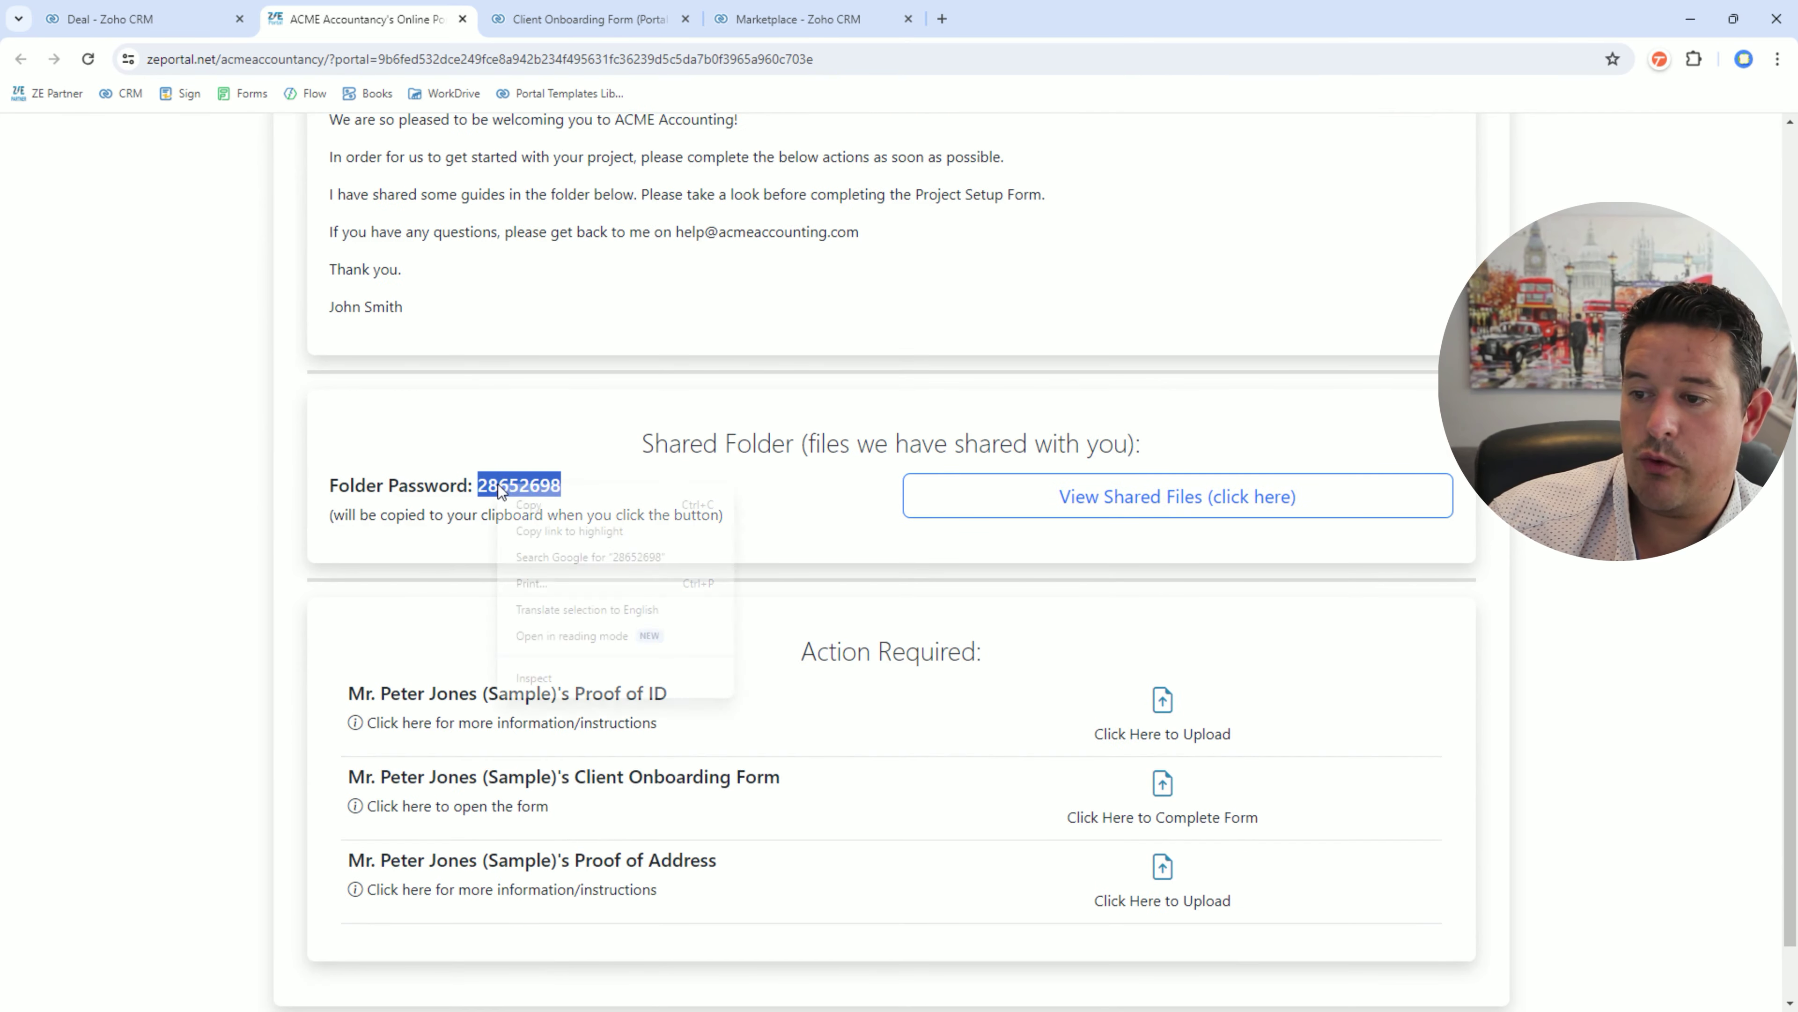
{"action": "left_click", "coordinate": [530, 506]}
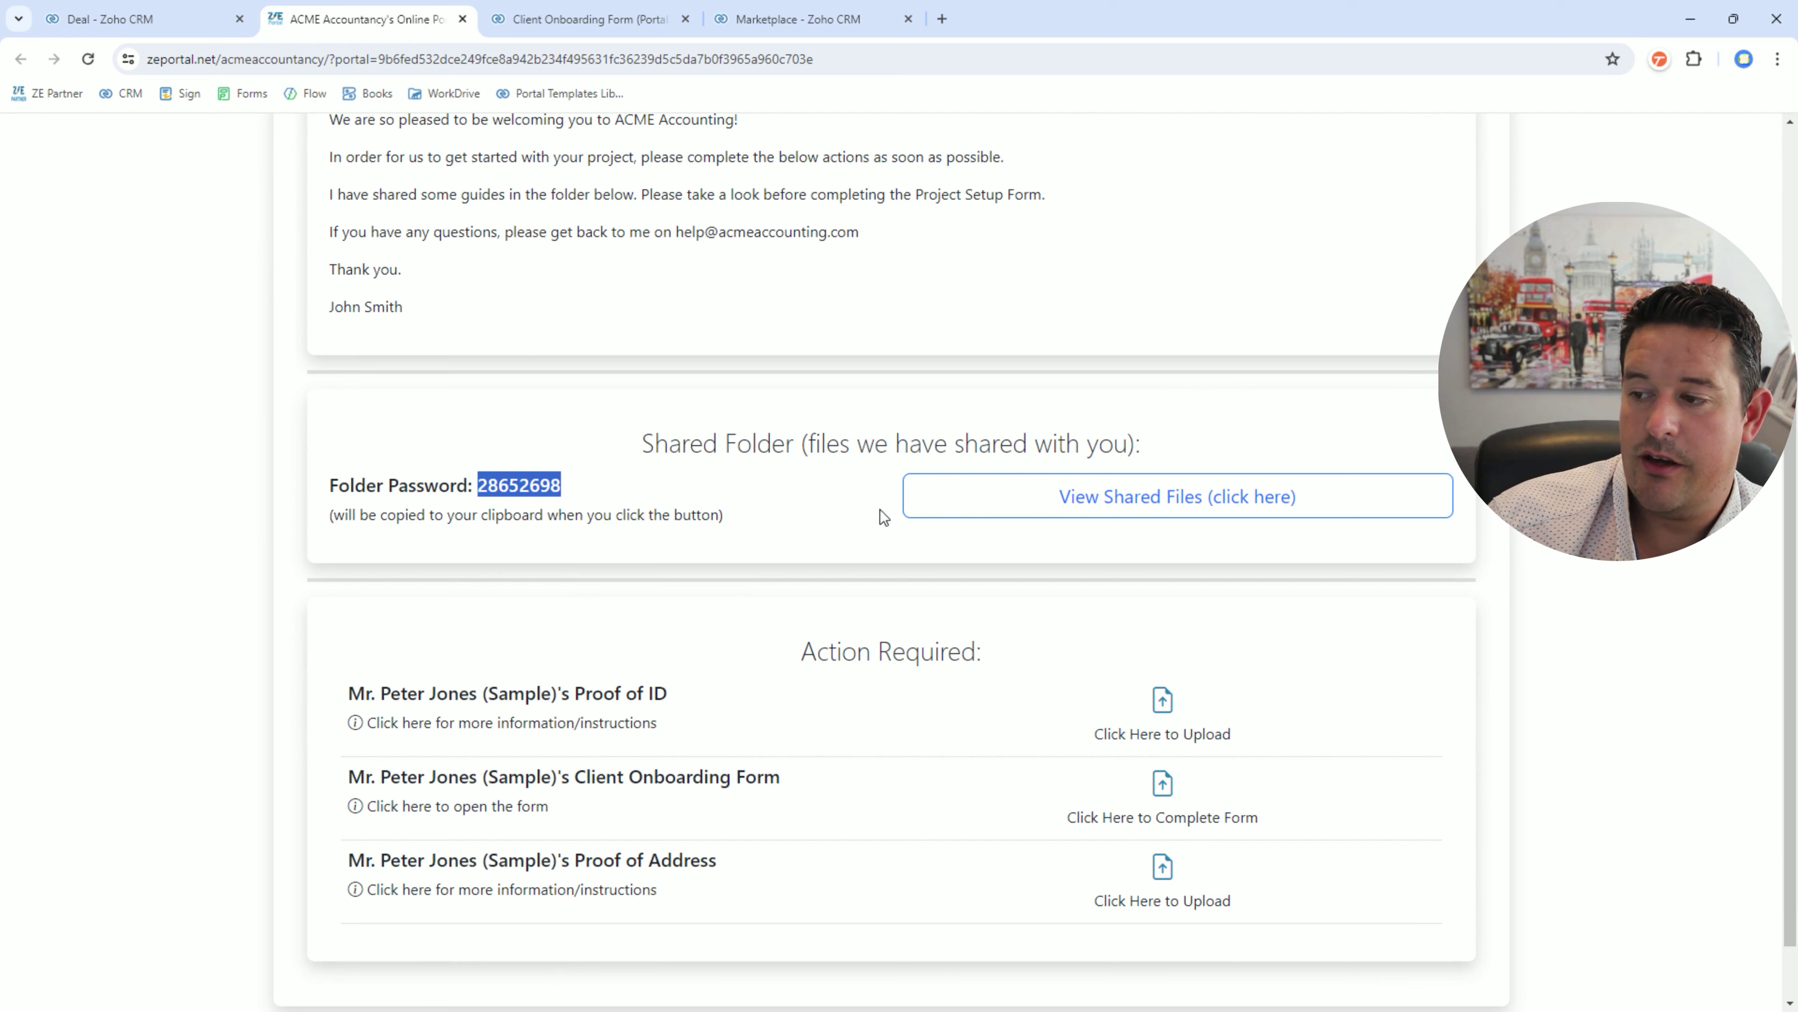
{"action": "left_click", "coordinate": [1016, 510]}
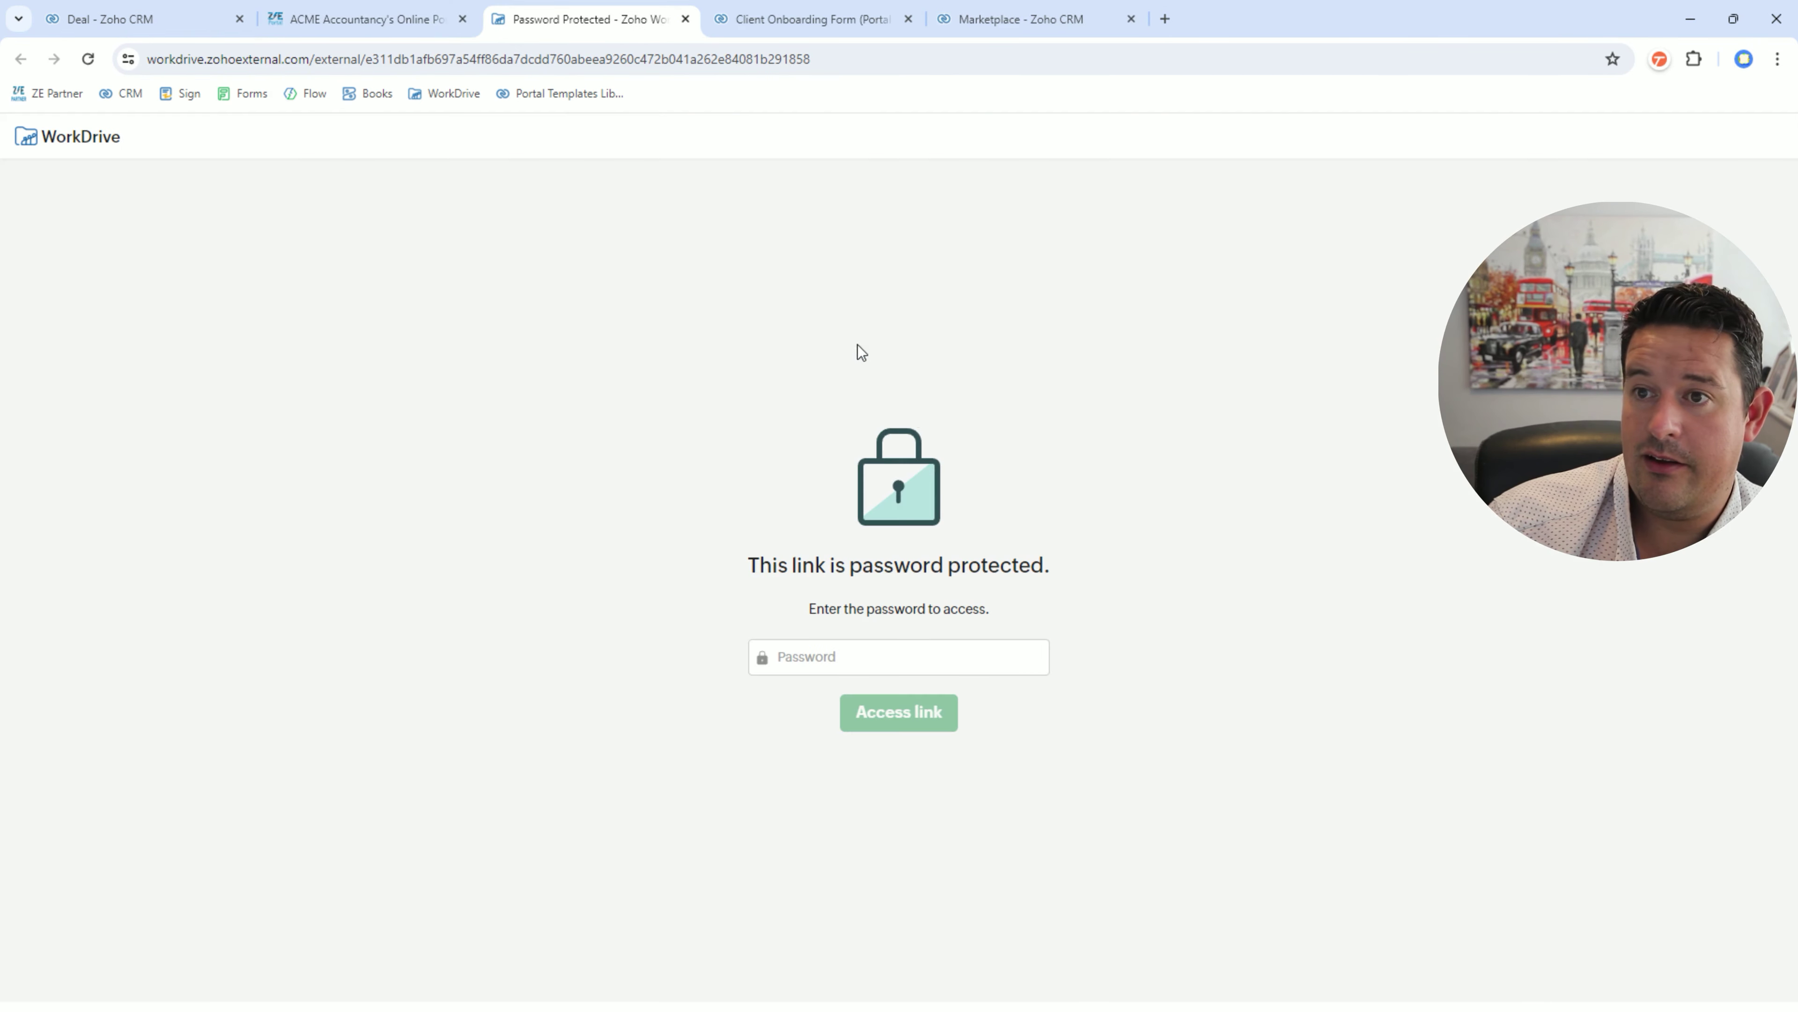
{"action": "left_click", "coordinate": [805, 657]}
{"action": "key", "text": "ctrl+v"}
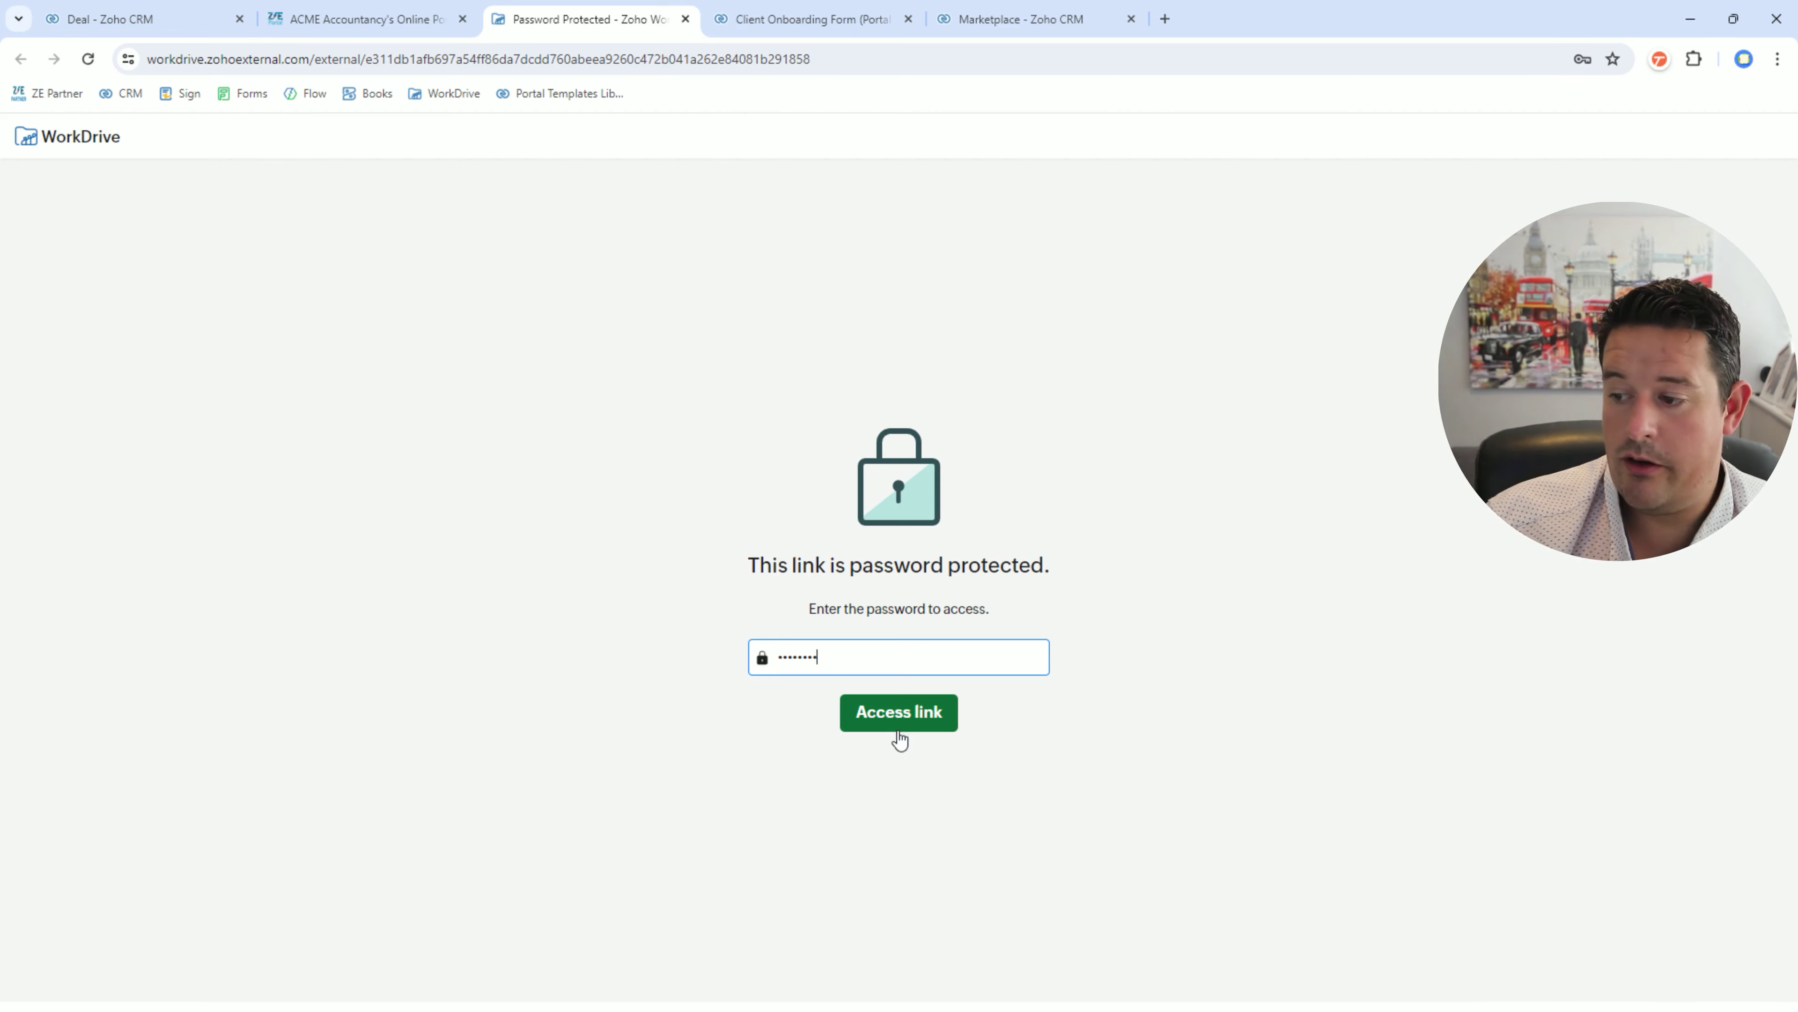
{"action": "left_click", "coordinate": [898, 729]}
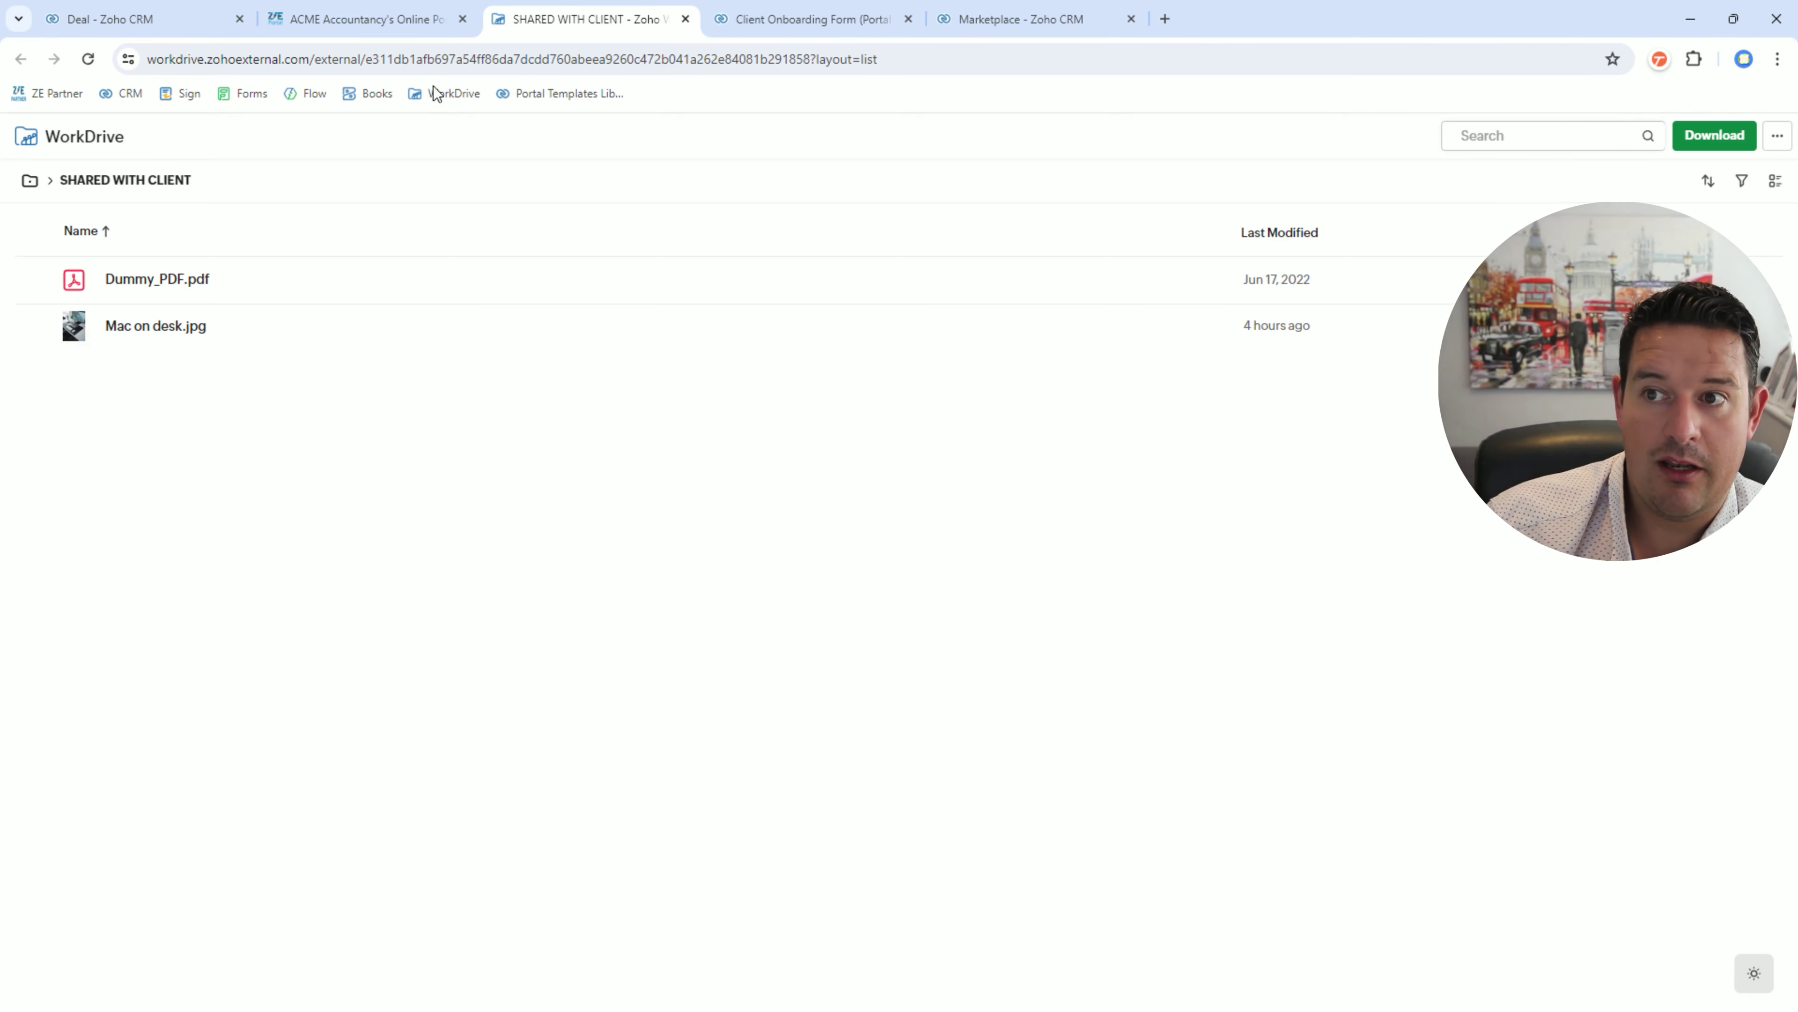
- Return to the client portal, open the Proof of ID request, and submit passport.jpg for it
{"action": "left_click", "coordinate": [388, 29]}
{"action": "scroll", "coordinate": [674, 636], "scroll_direction": "down", "scroll_amount": 1}
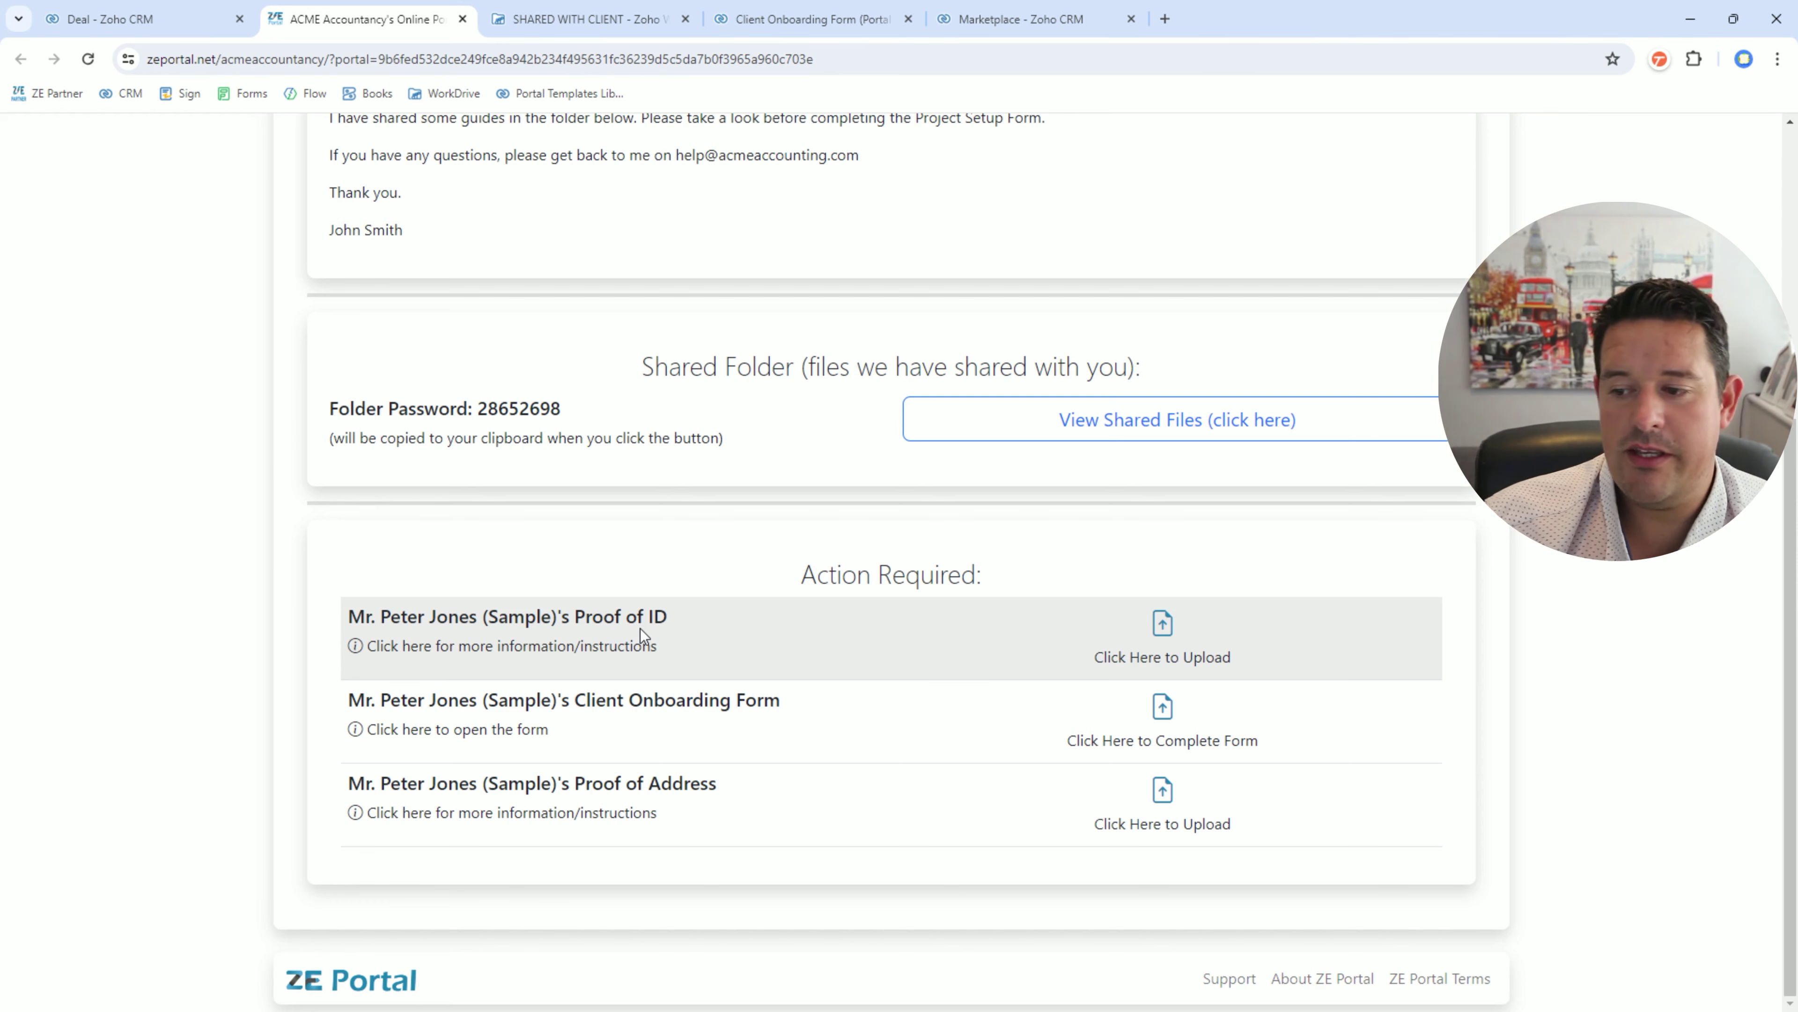
{"action": "left_click", "coordinate": [641, 629]}
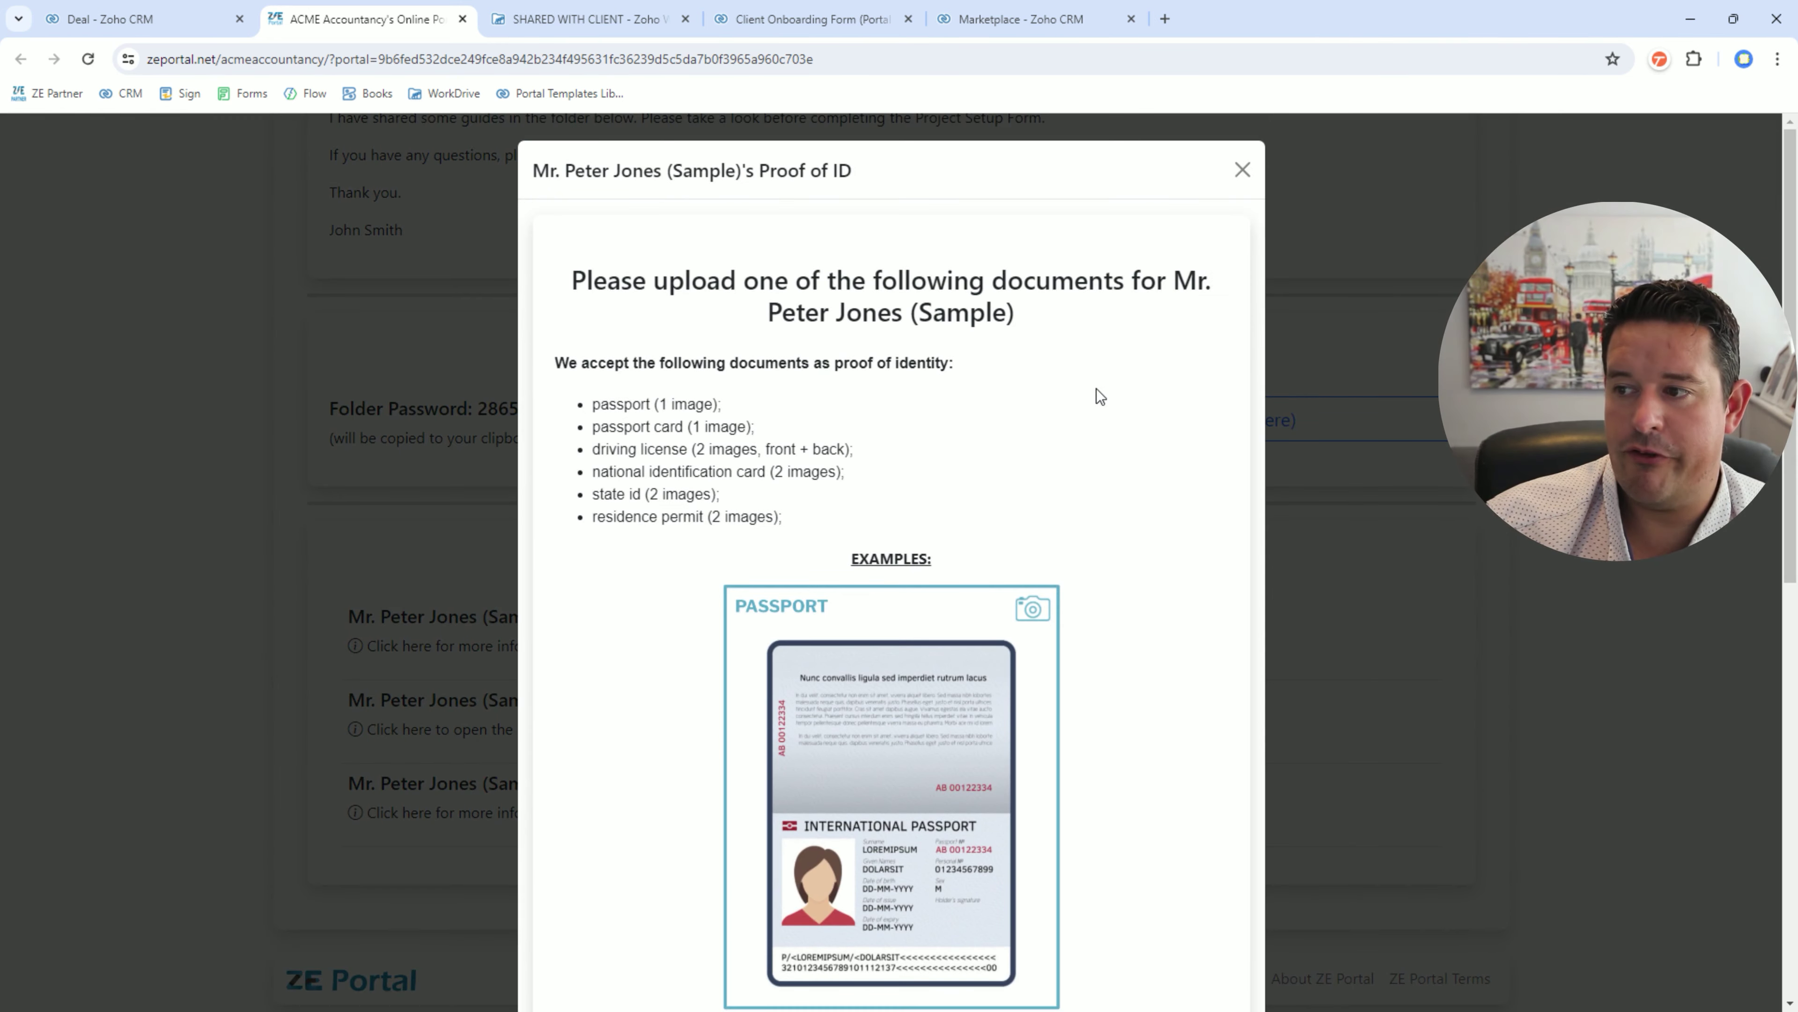
{"action": "scroll", "coordinate": [1024, 361], "scroll_direction": "down", "scroll_amount": 1}
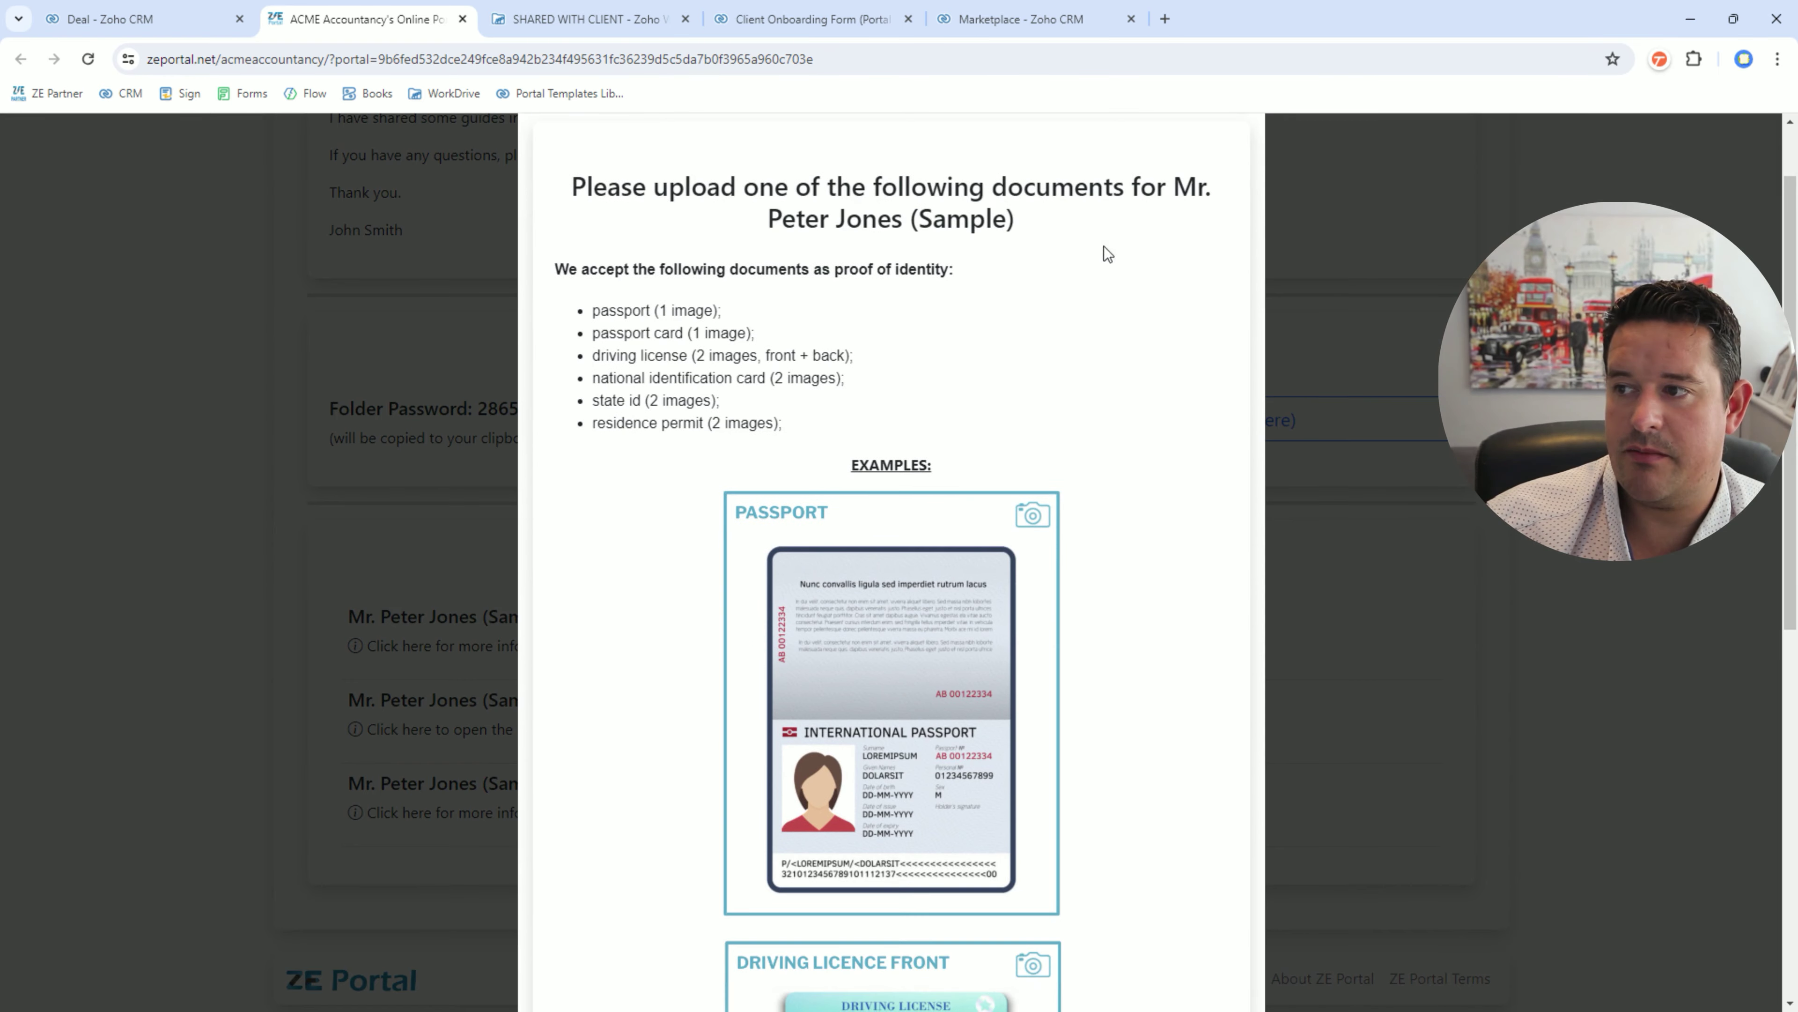
{"action": "scroll", "coordinate": [1065, 298], "scroll_direction": "down", "scroll_amount": 8}
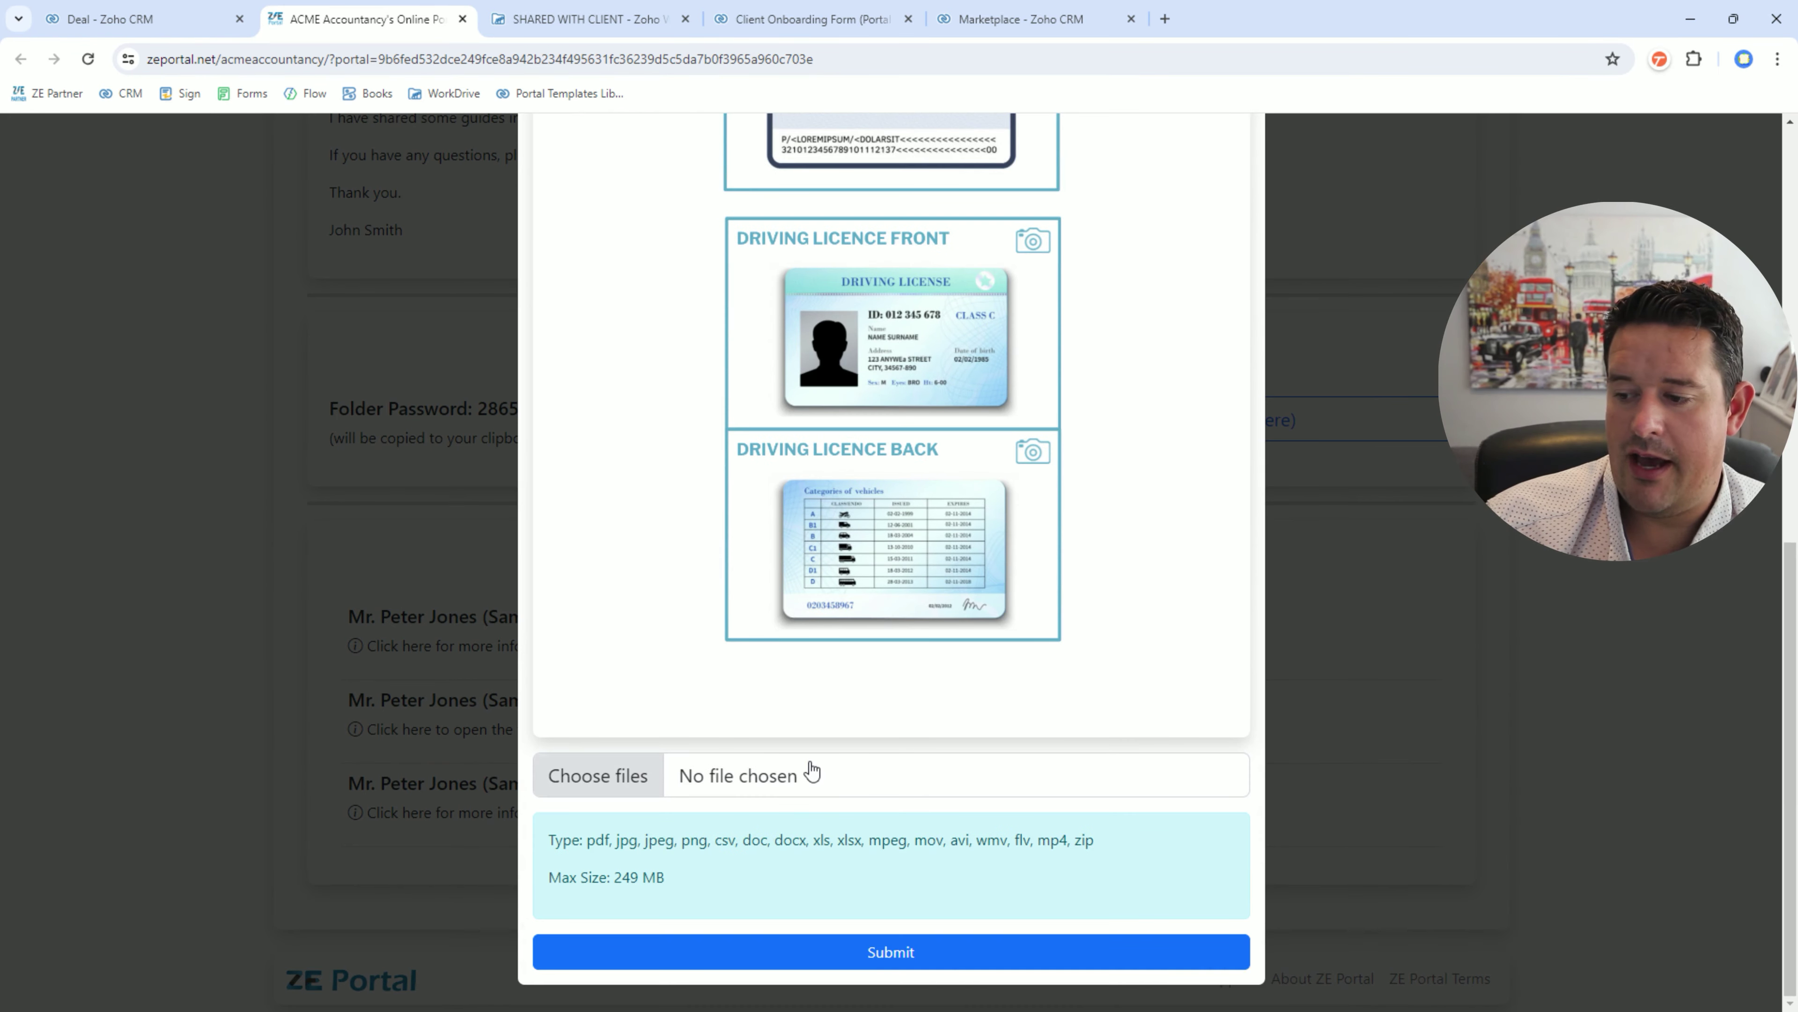
{"action": "left_click", "coordinate": [812, 771]}
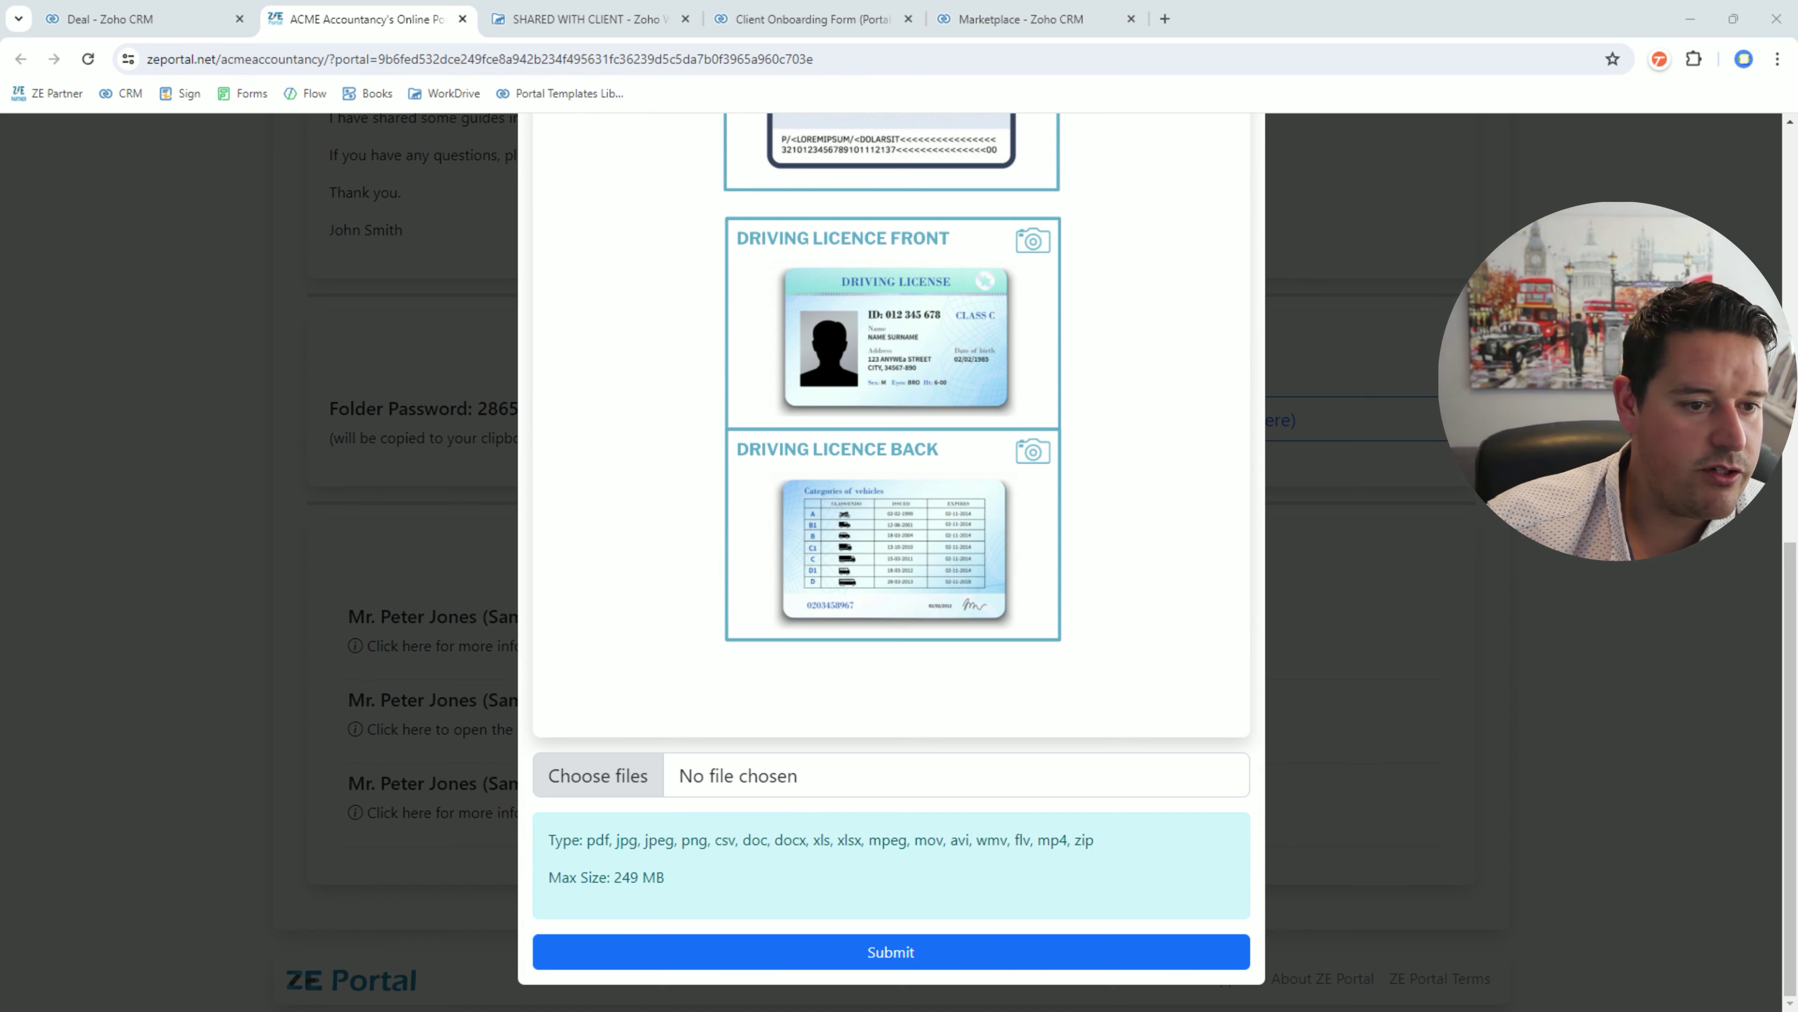
{"action": "double_click", "coordinate": [816, 819]}
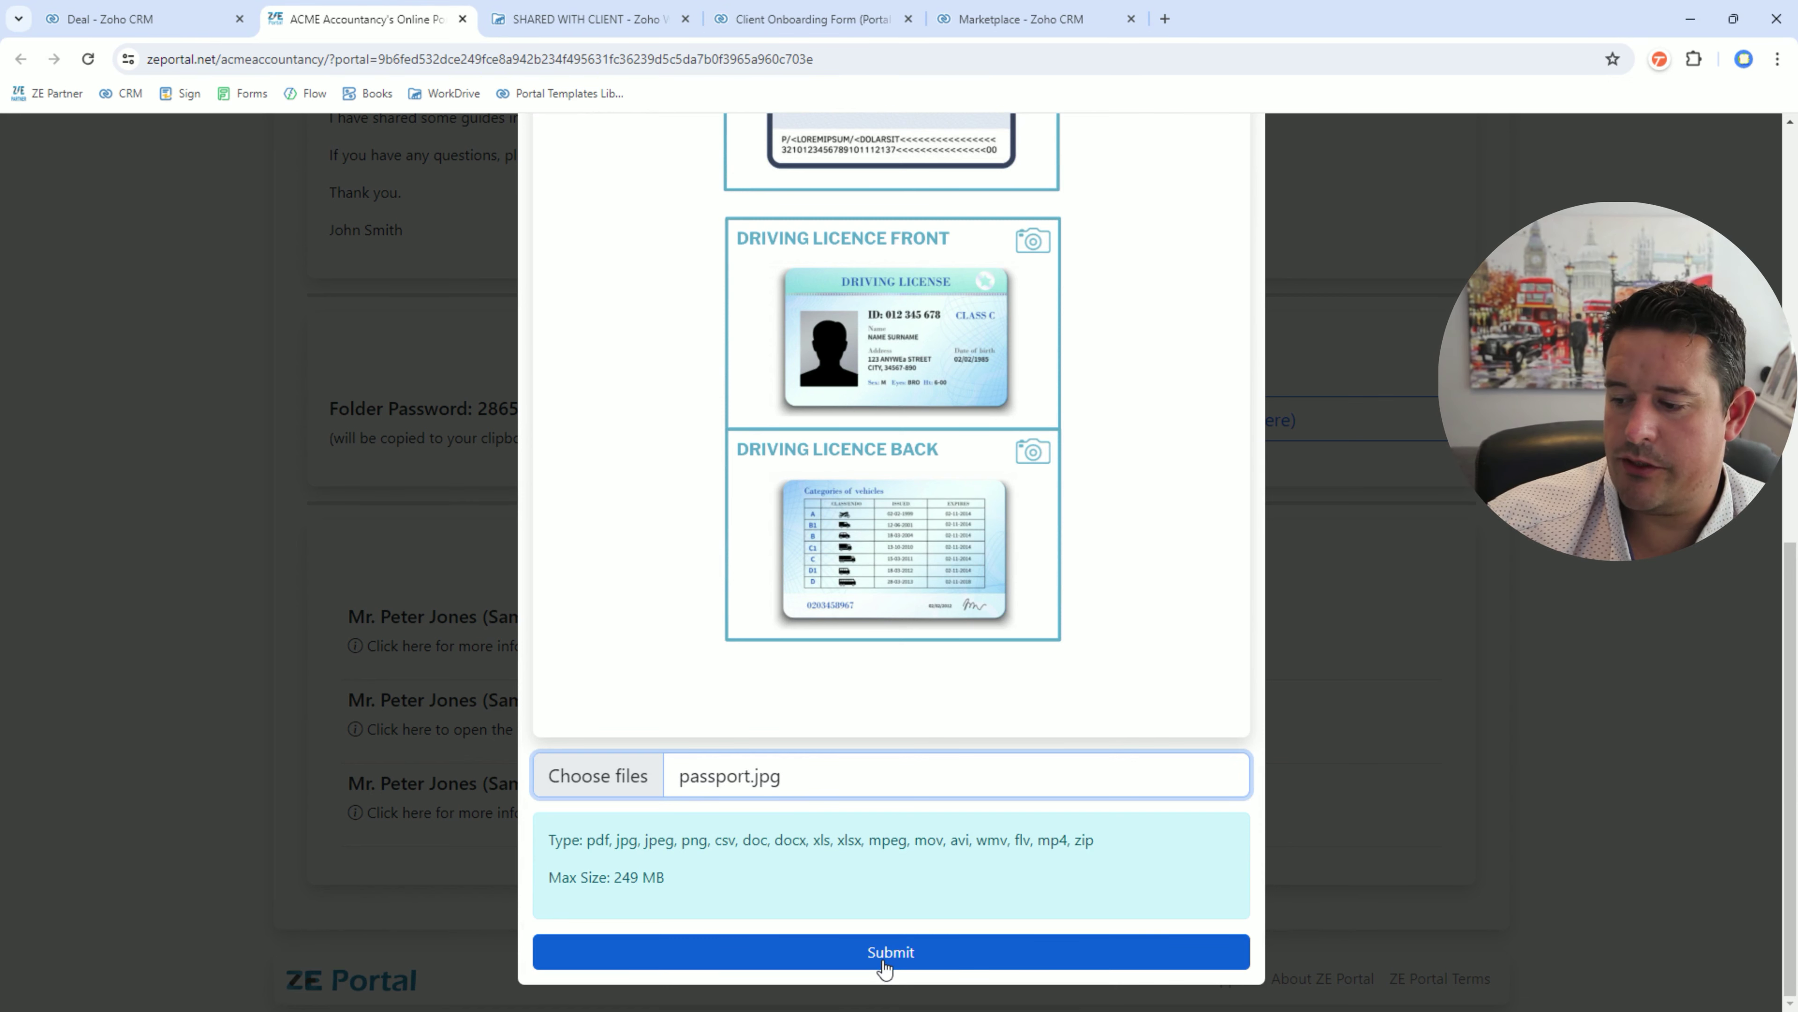
{"action": "left_click", "coordinate": [884, 962]}
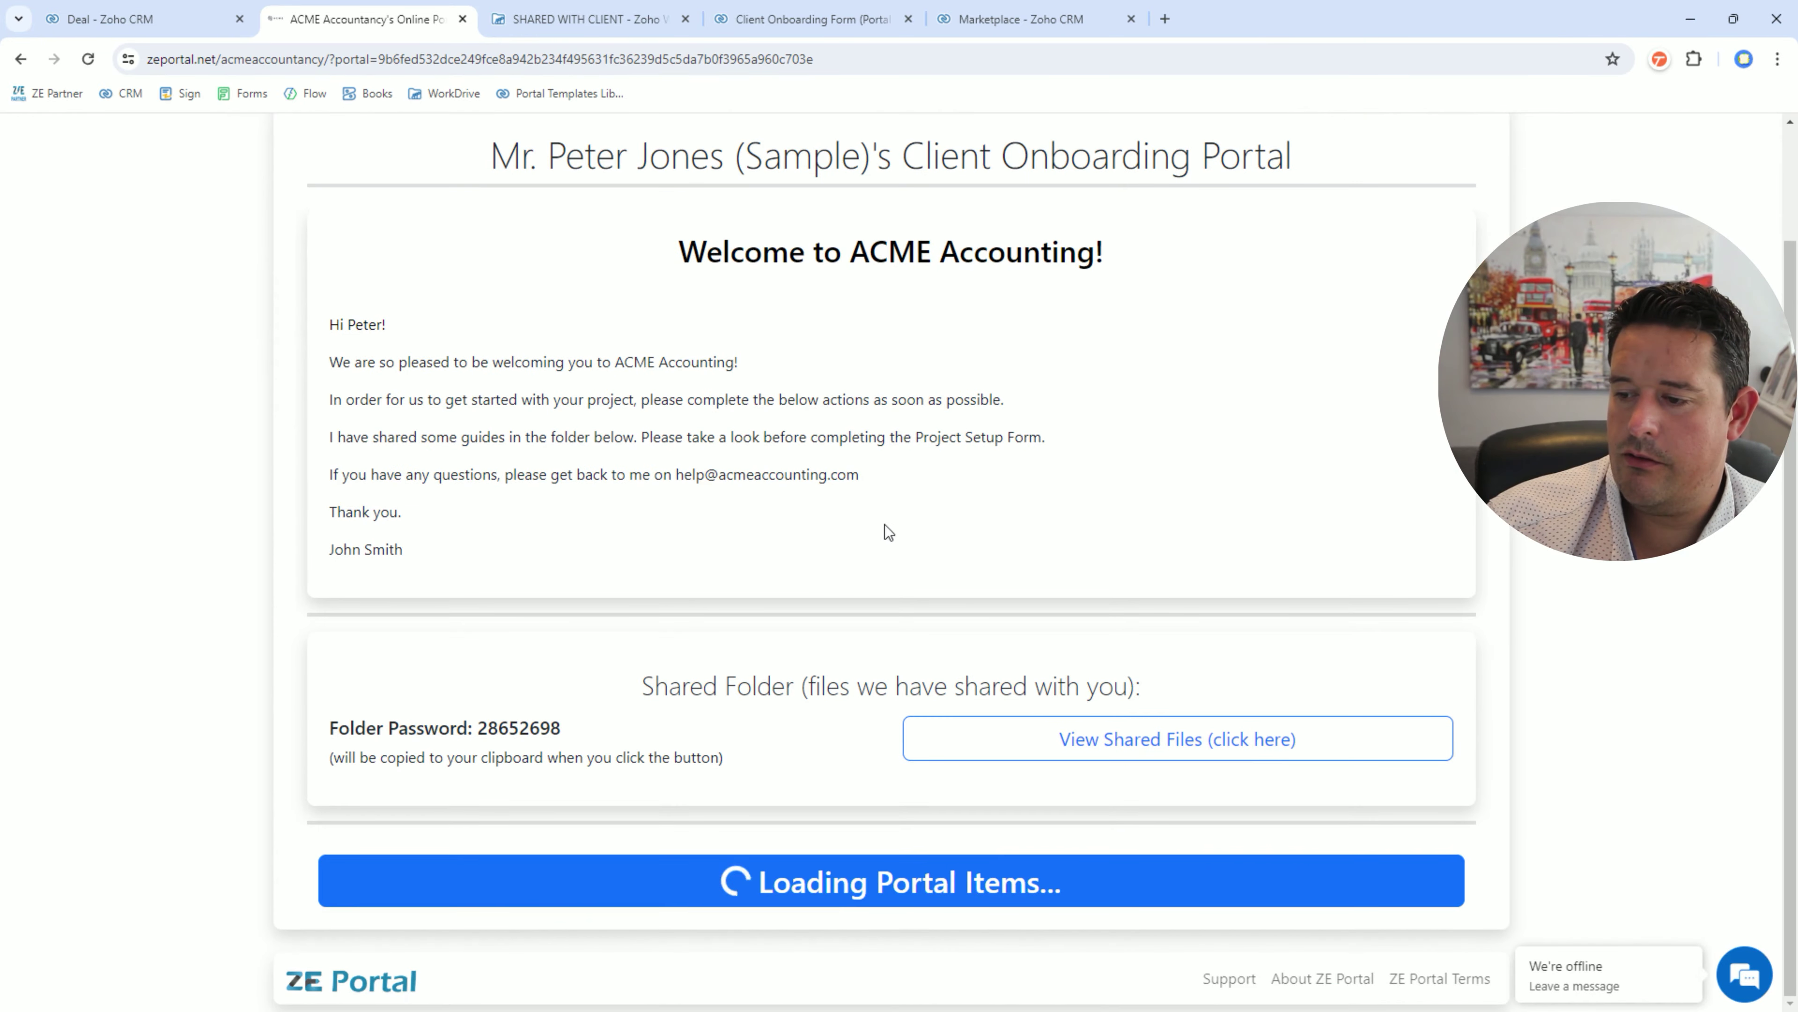
- Add and submit Example Proof of ID - Driving Licence.png as a further file for the Proof of ID item
{"action": "scroll", "coordinate": [885, 528], "scroll_direction": "down", "scroll_amount": 6}
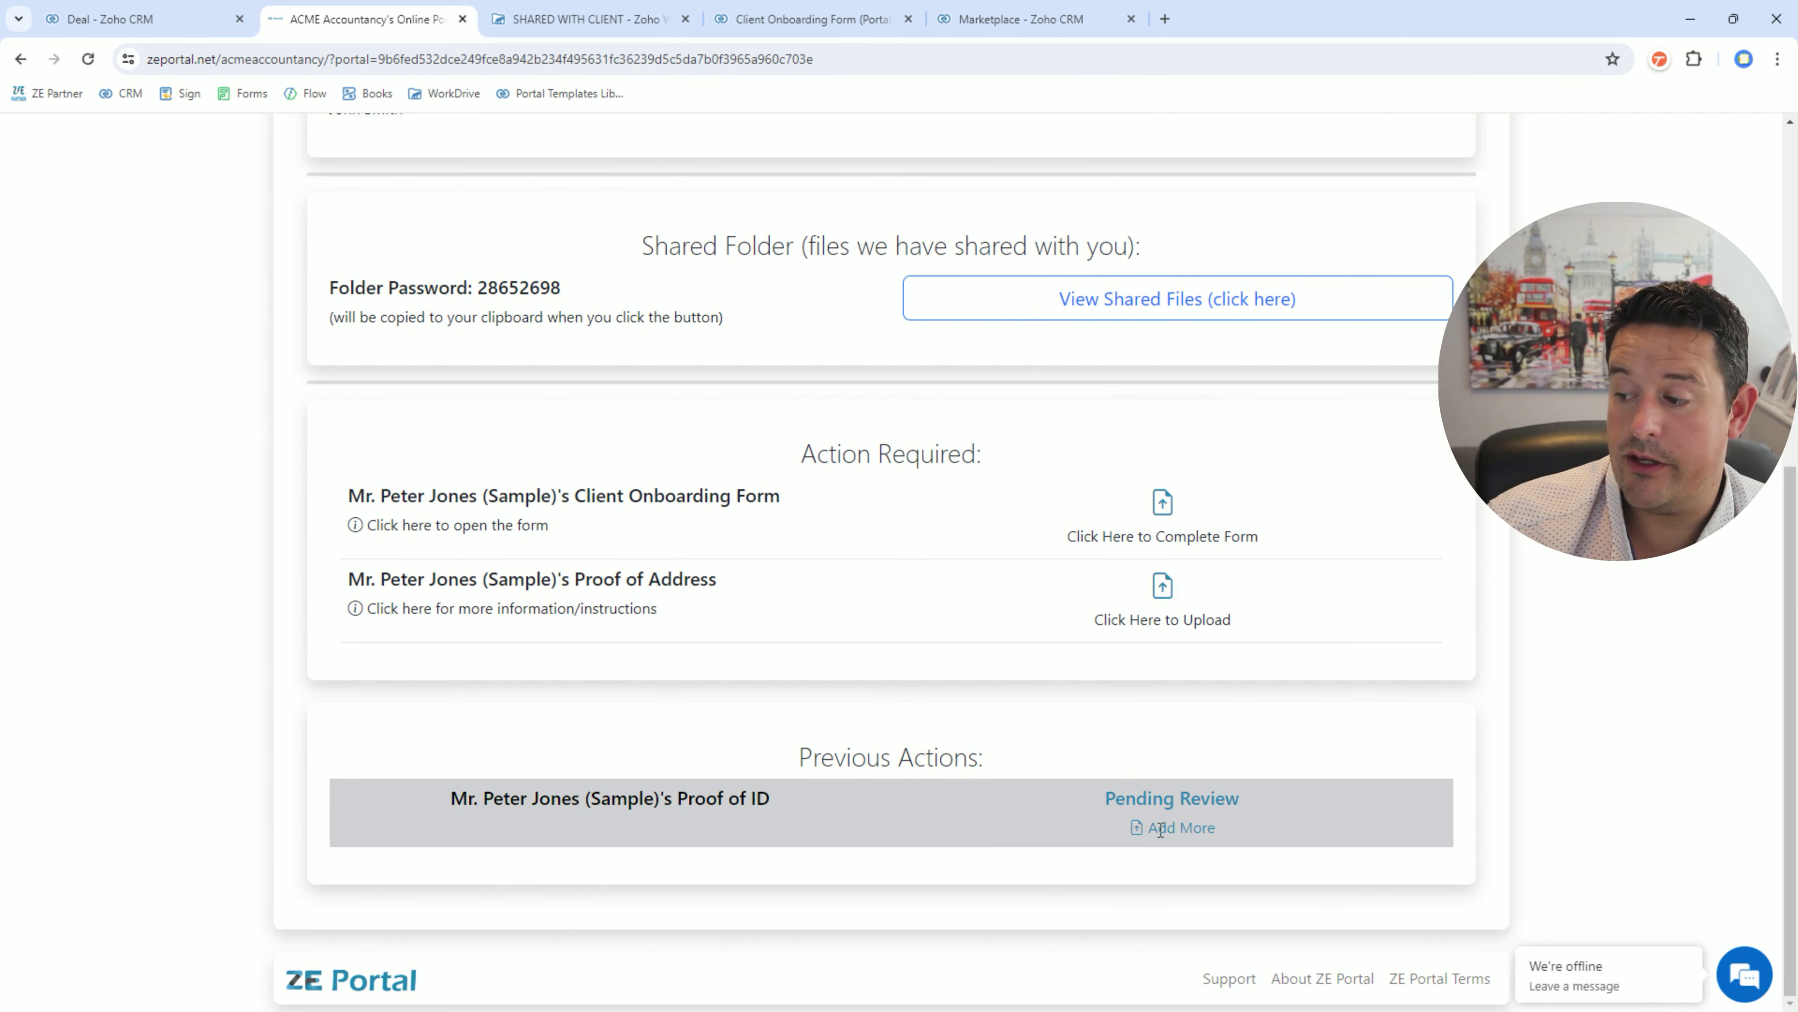
{"action": "left_click", "coordinate": [1161, 829]}
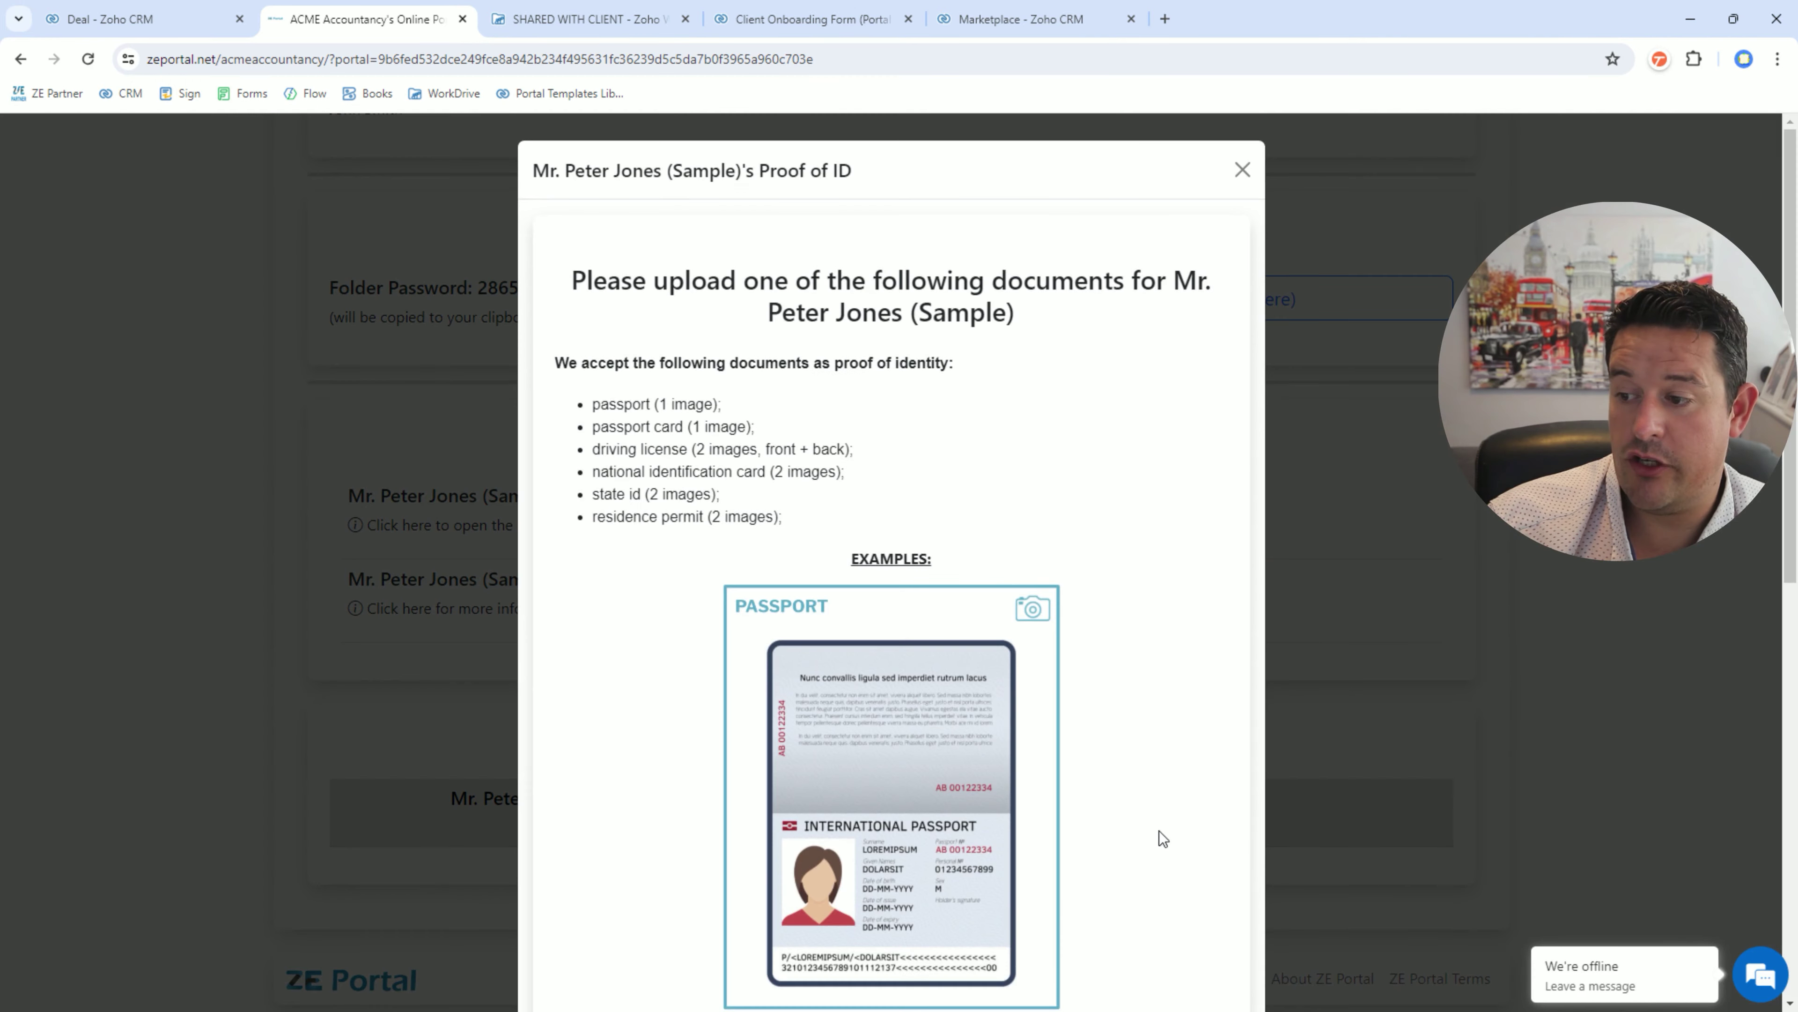
{"action": "scroll", "coordinate": [1033, 700], "scroll_direction": "down", "scroll_amount": 10}
{"action": "left_click", "coordinate": [598, 775]}
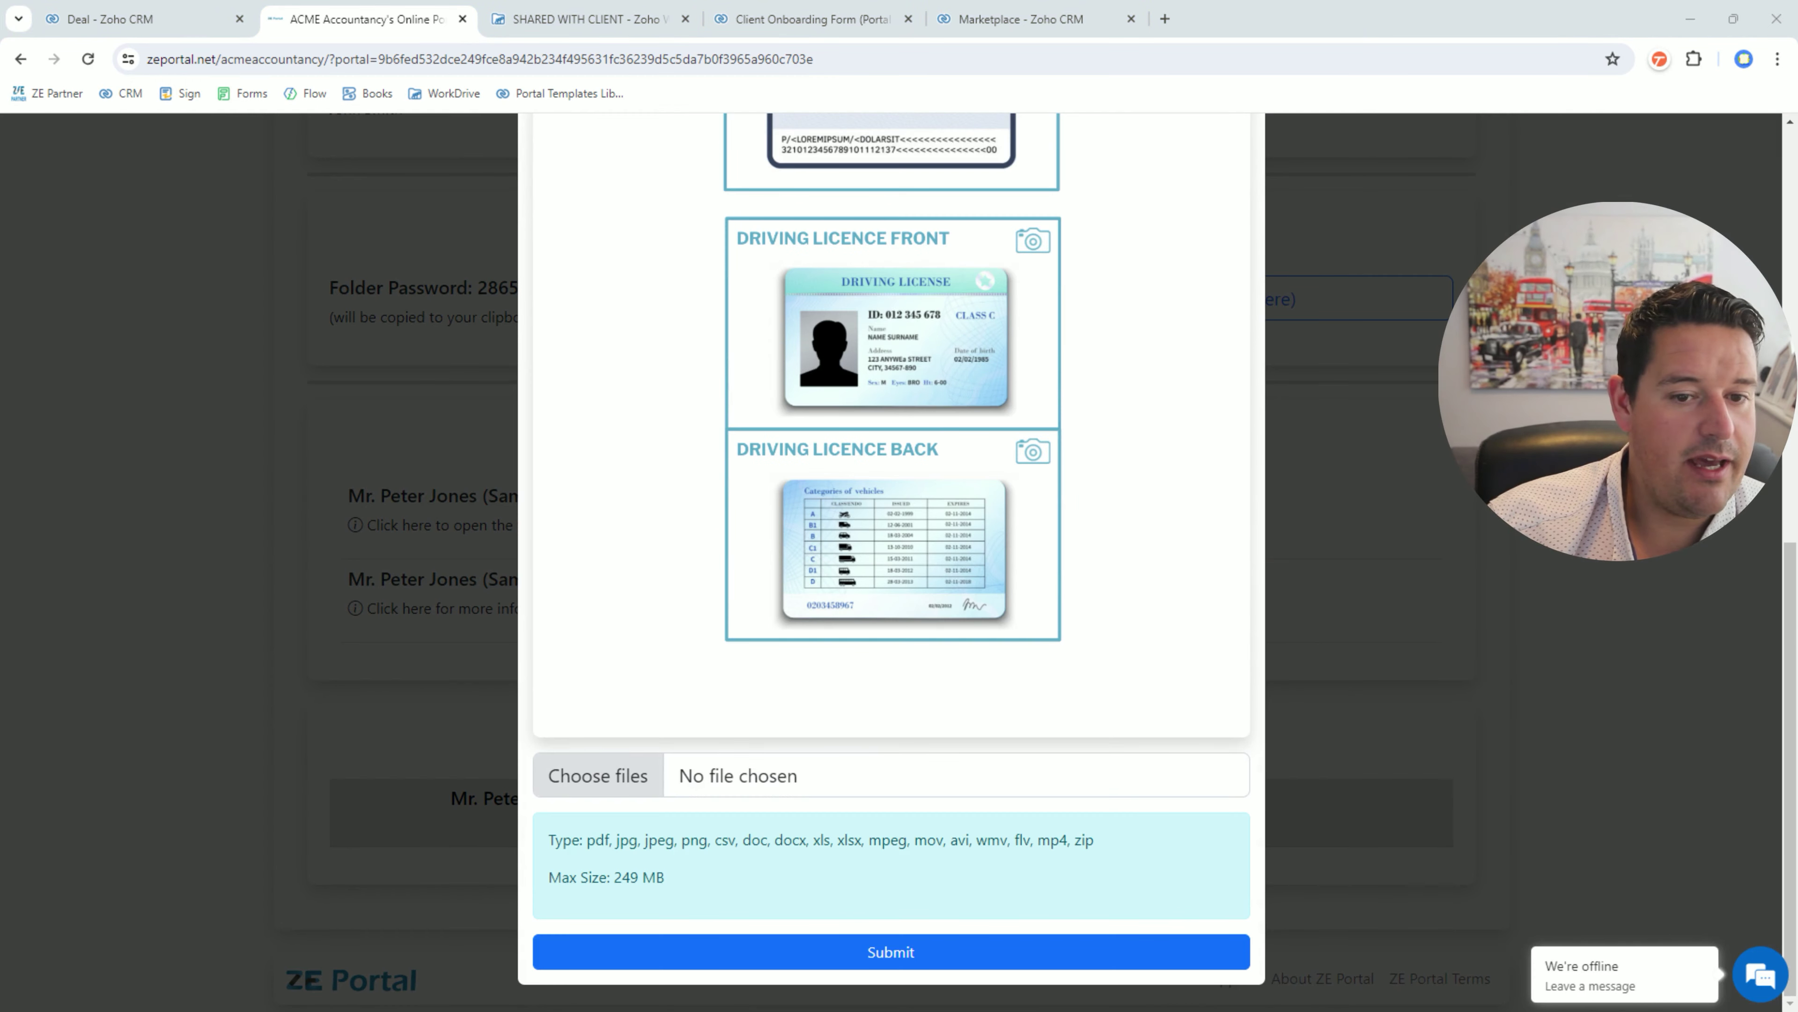
{"action": "key", "text": "Return"}
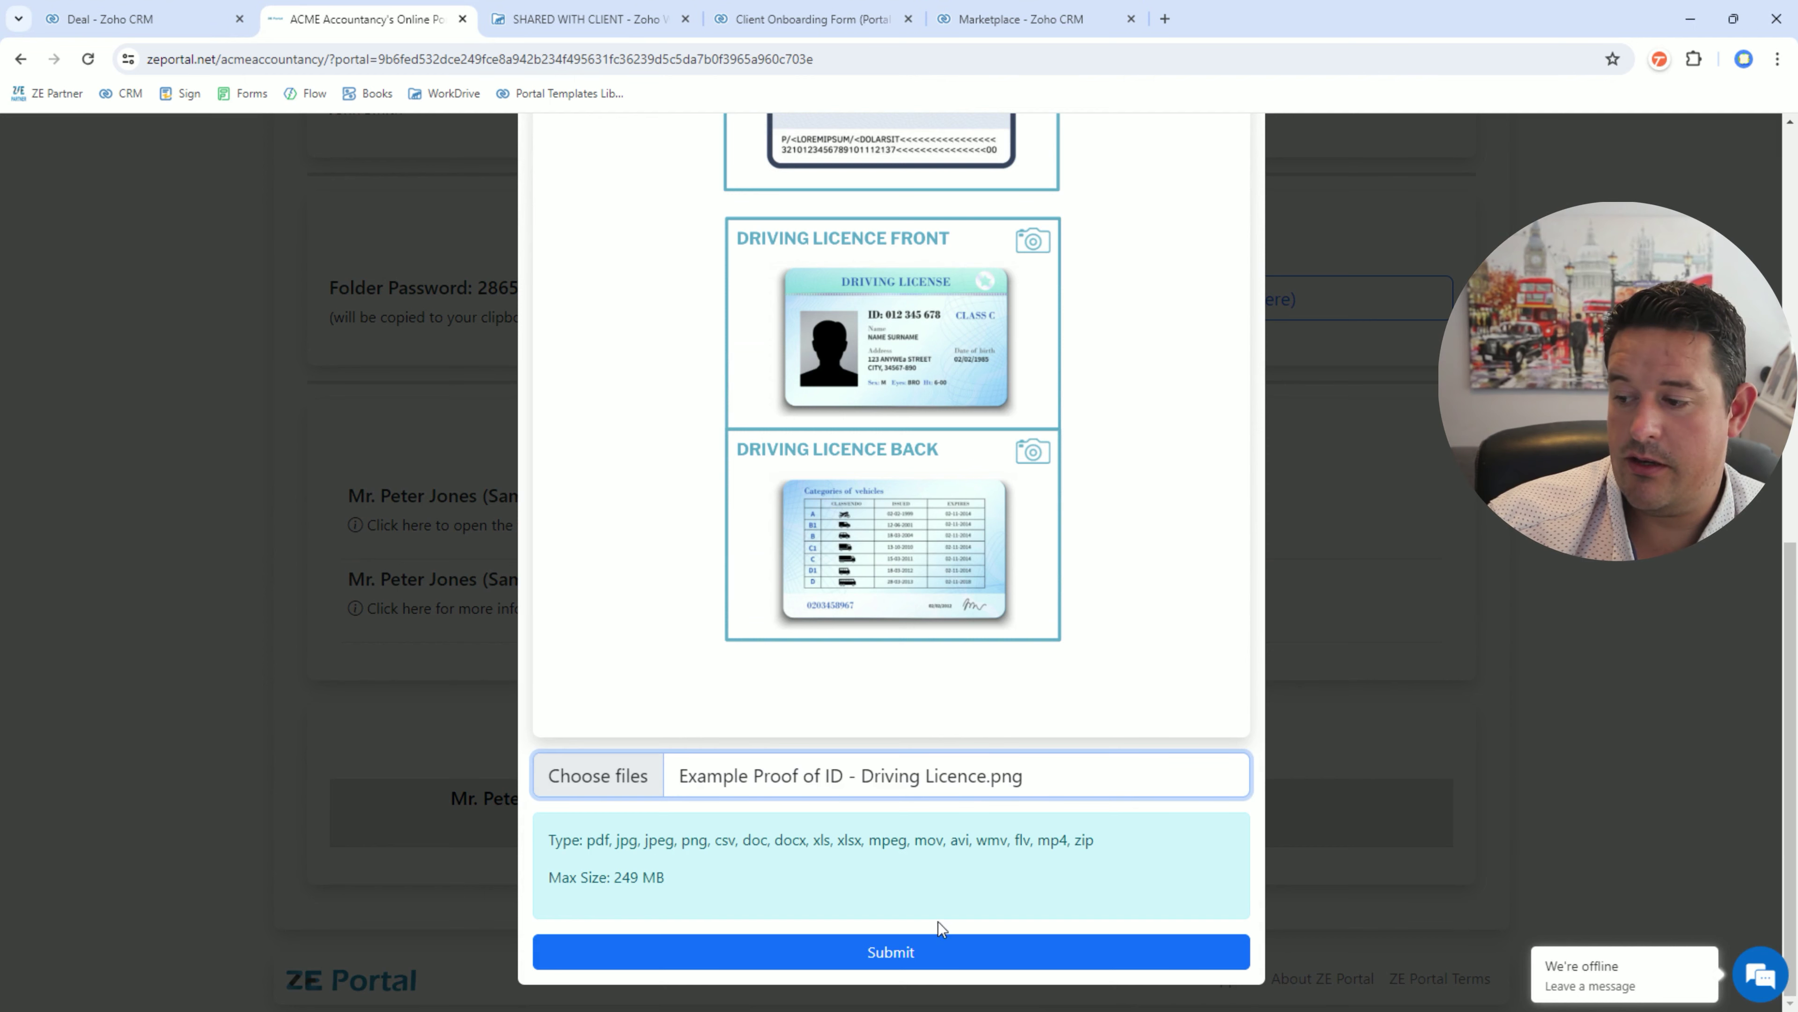
{"action": "left_click", "coordinate": [936, 945]}
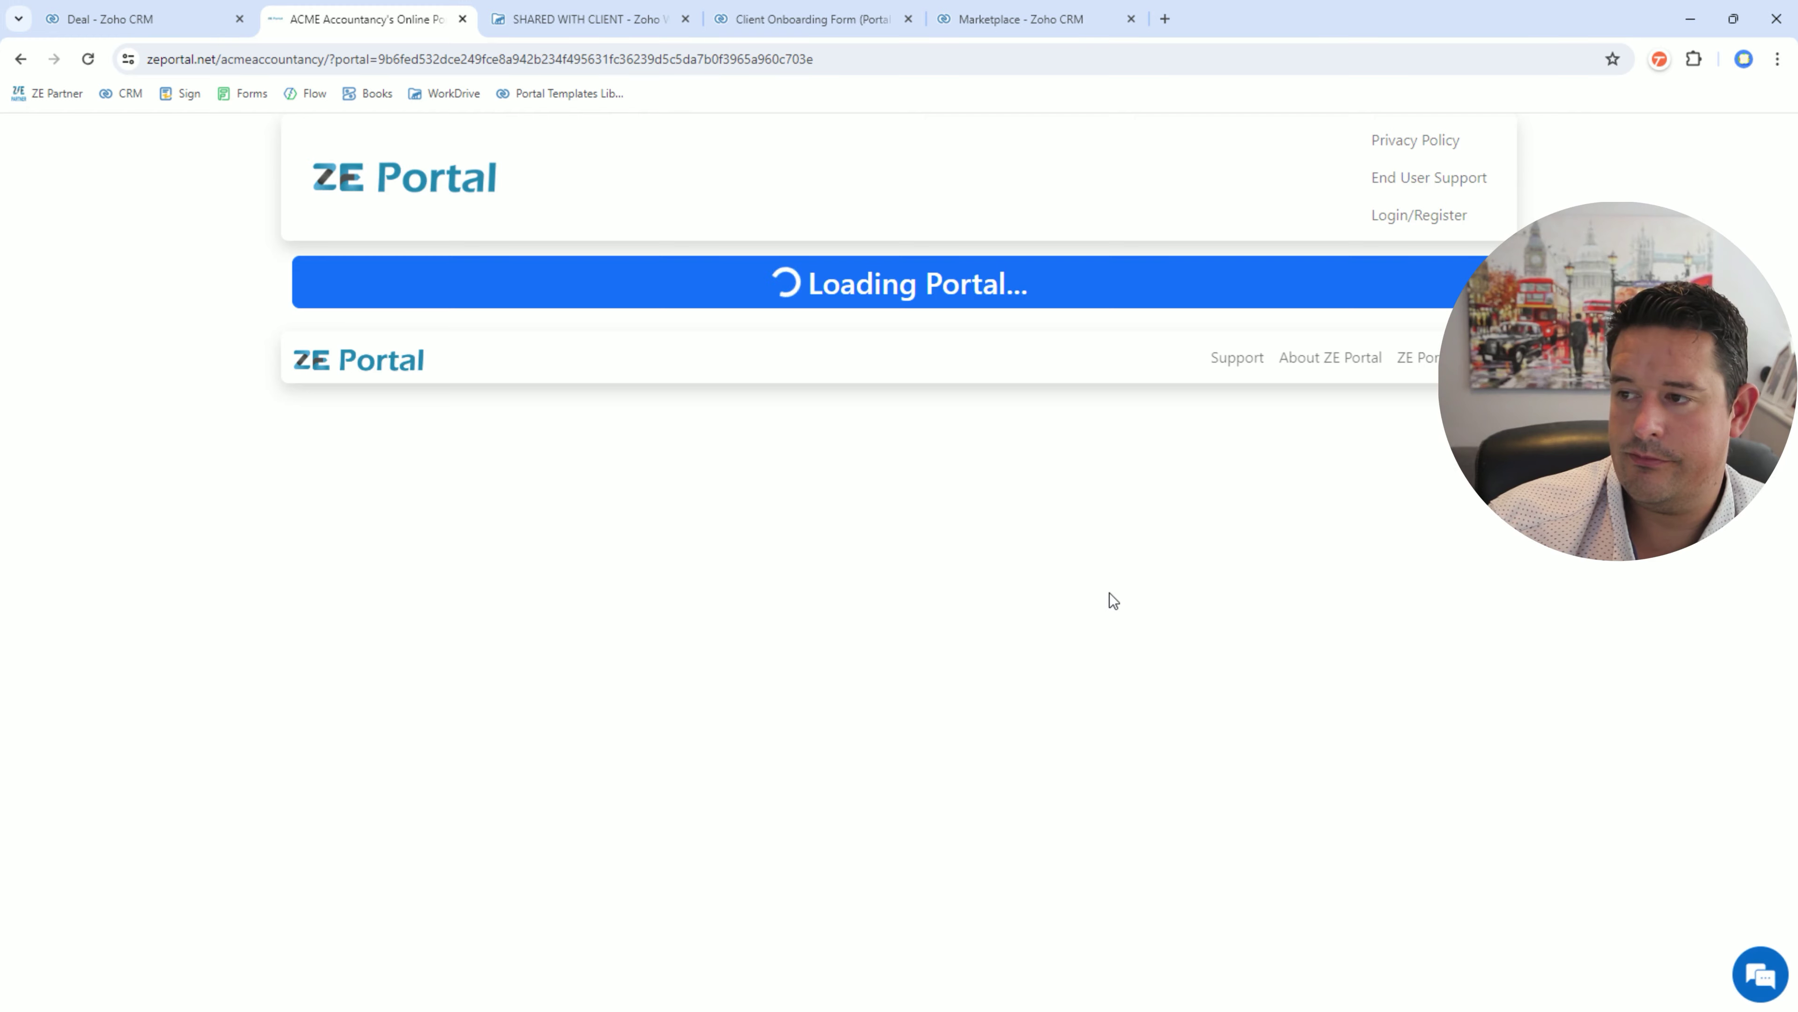
- Open the Client Onboarding Form, choose Employed as the main income type, edit the street address, and submit the form
{"action": "scroll", "coordinate": [1108, 599], "scroll_direction": "down", "scroll_amount": 2}
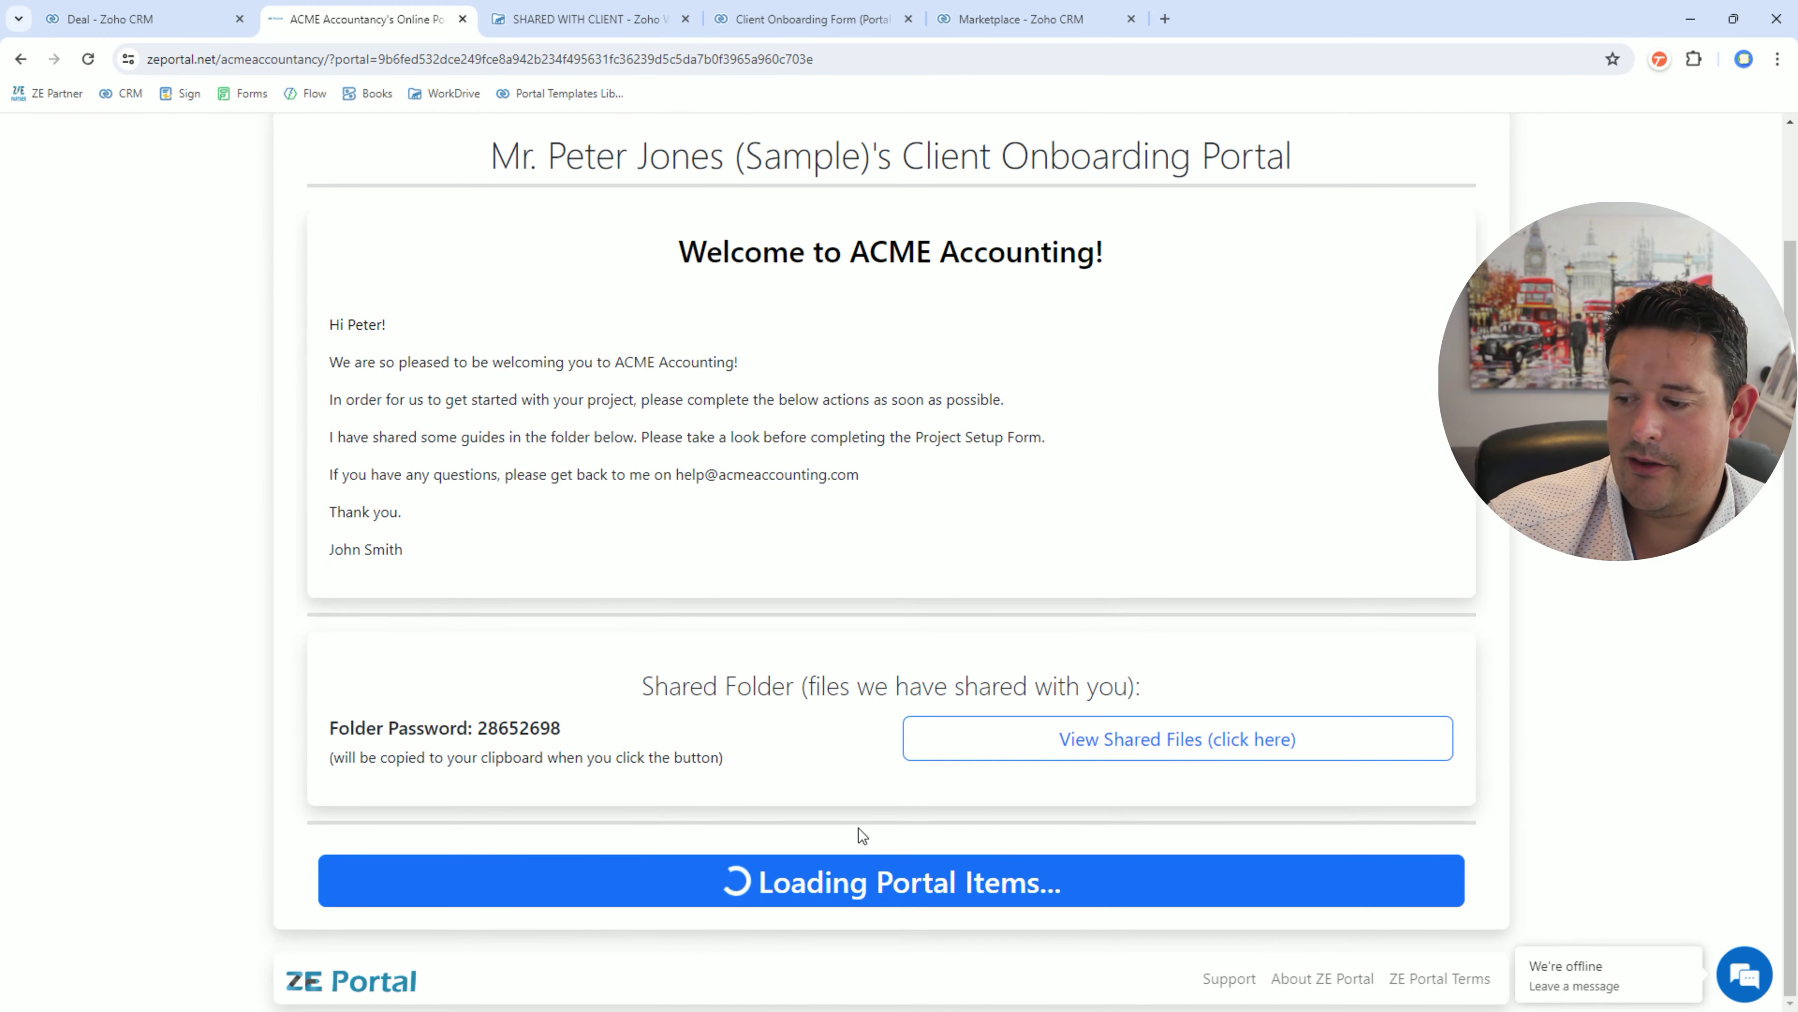
{"action": "scroll", "coordinate": [906, 868], "scroll_direction": "down", "scroll_amount": 6}
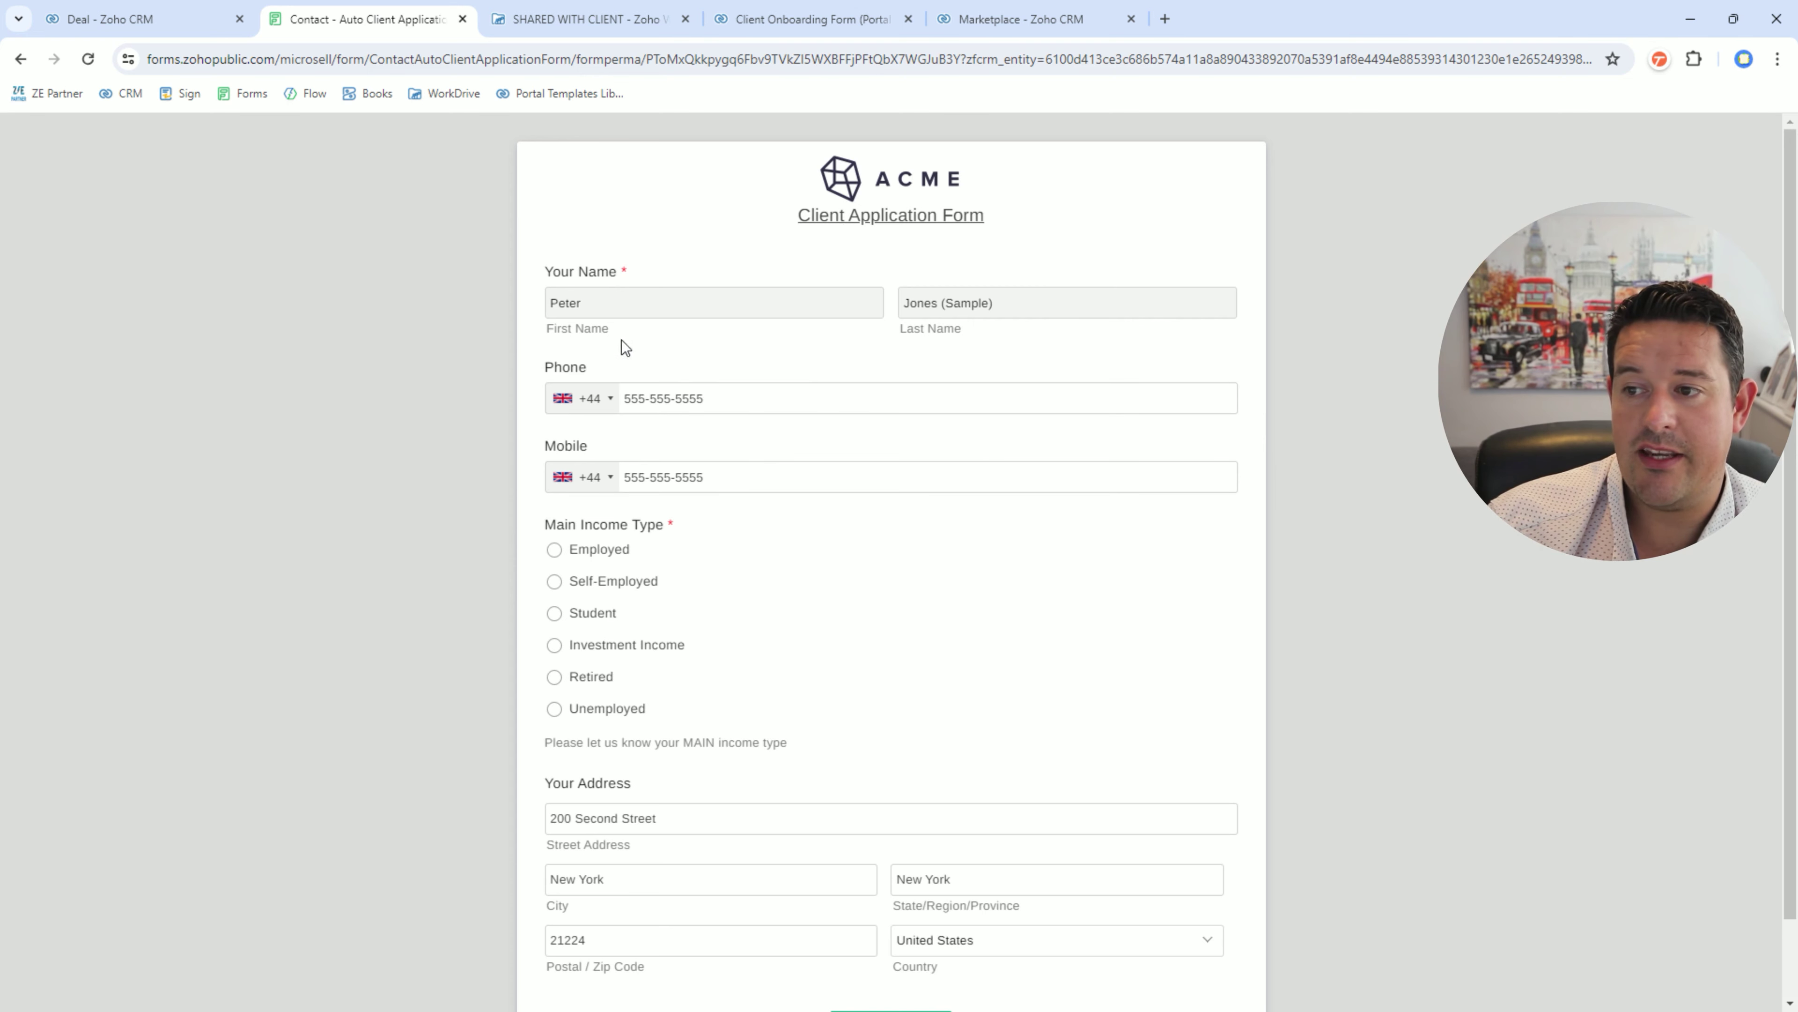
{"action": "scroll", "coordinate": [680, 623], "scroll_direction": "down", "scroll_amount": 2}
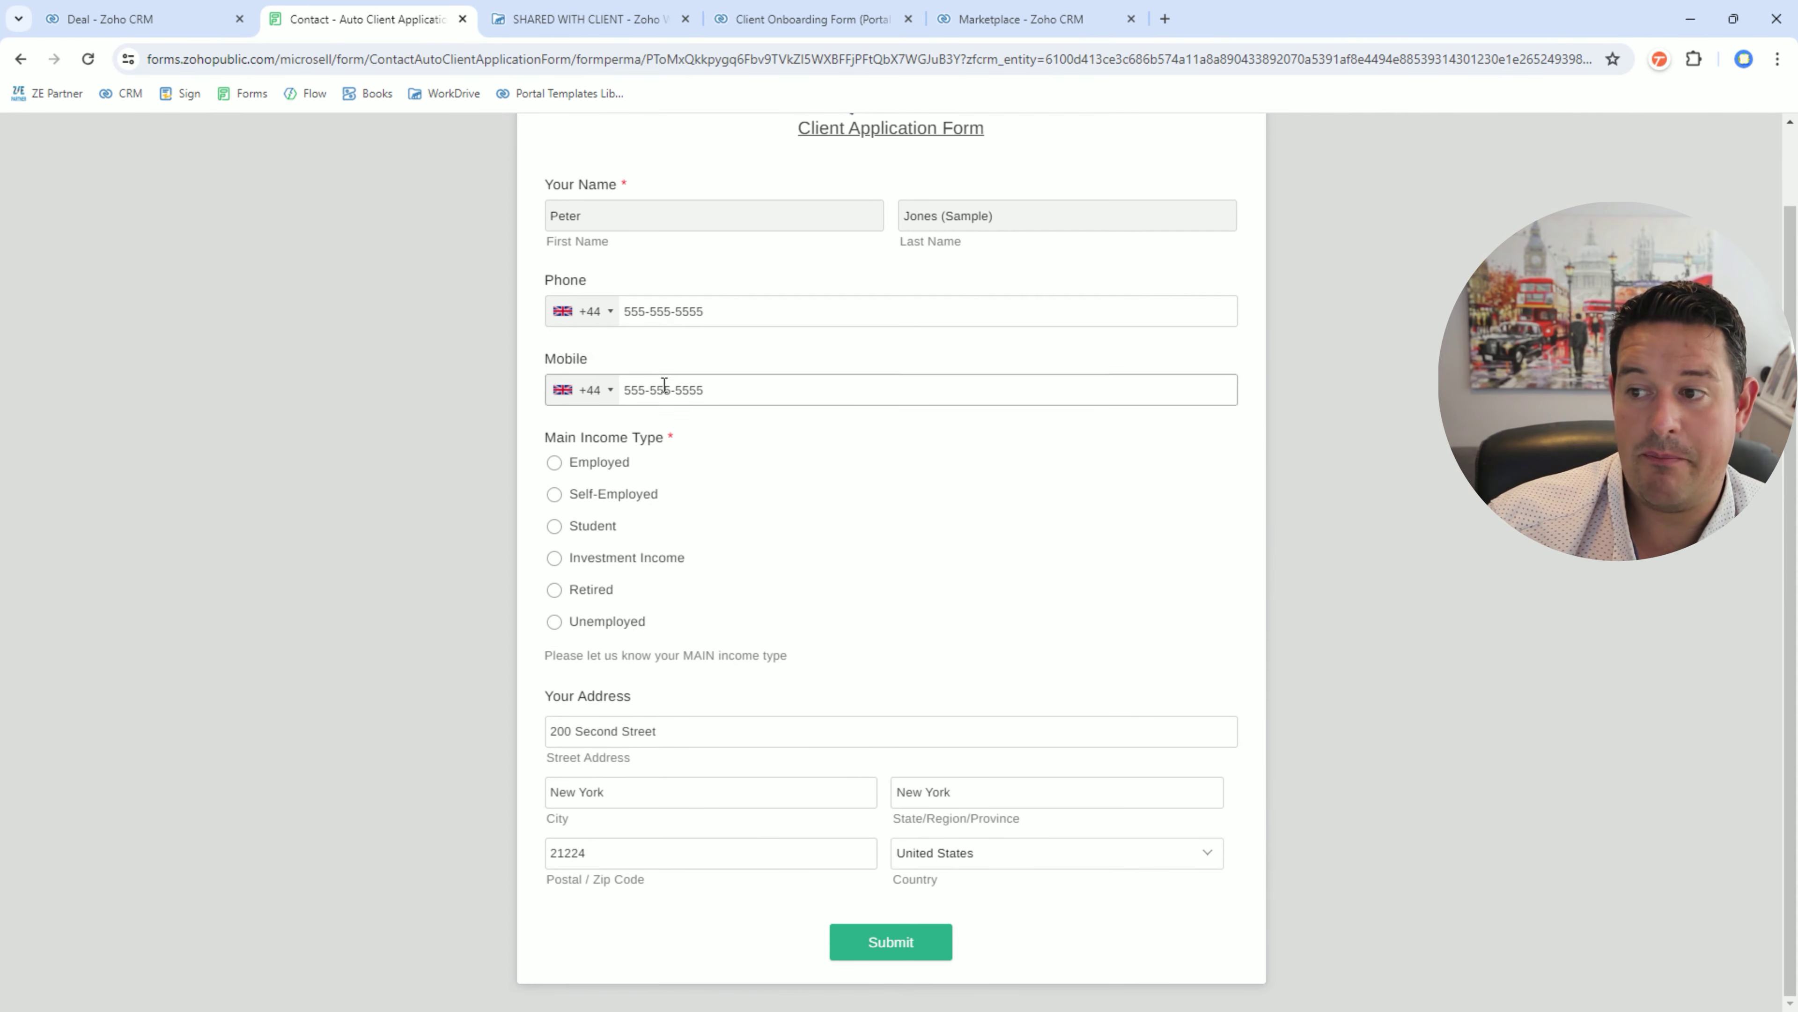
{"action": "left_click", "coordinate": [591, 469]}
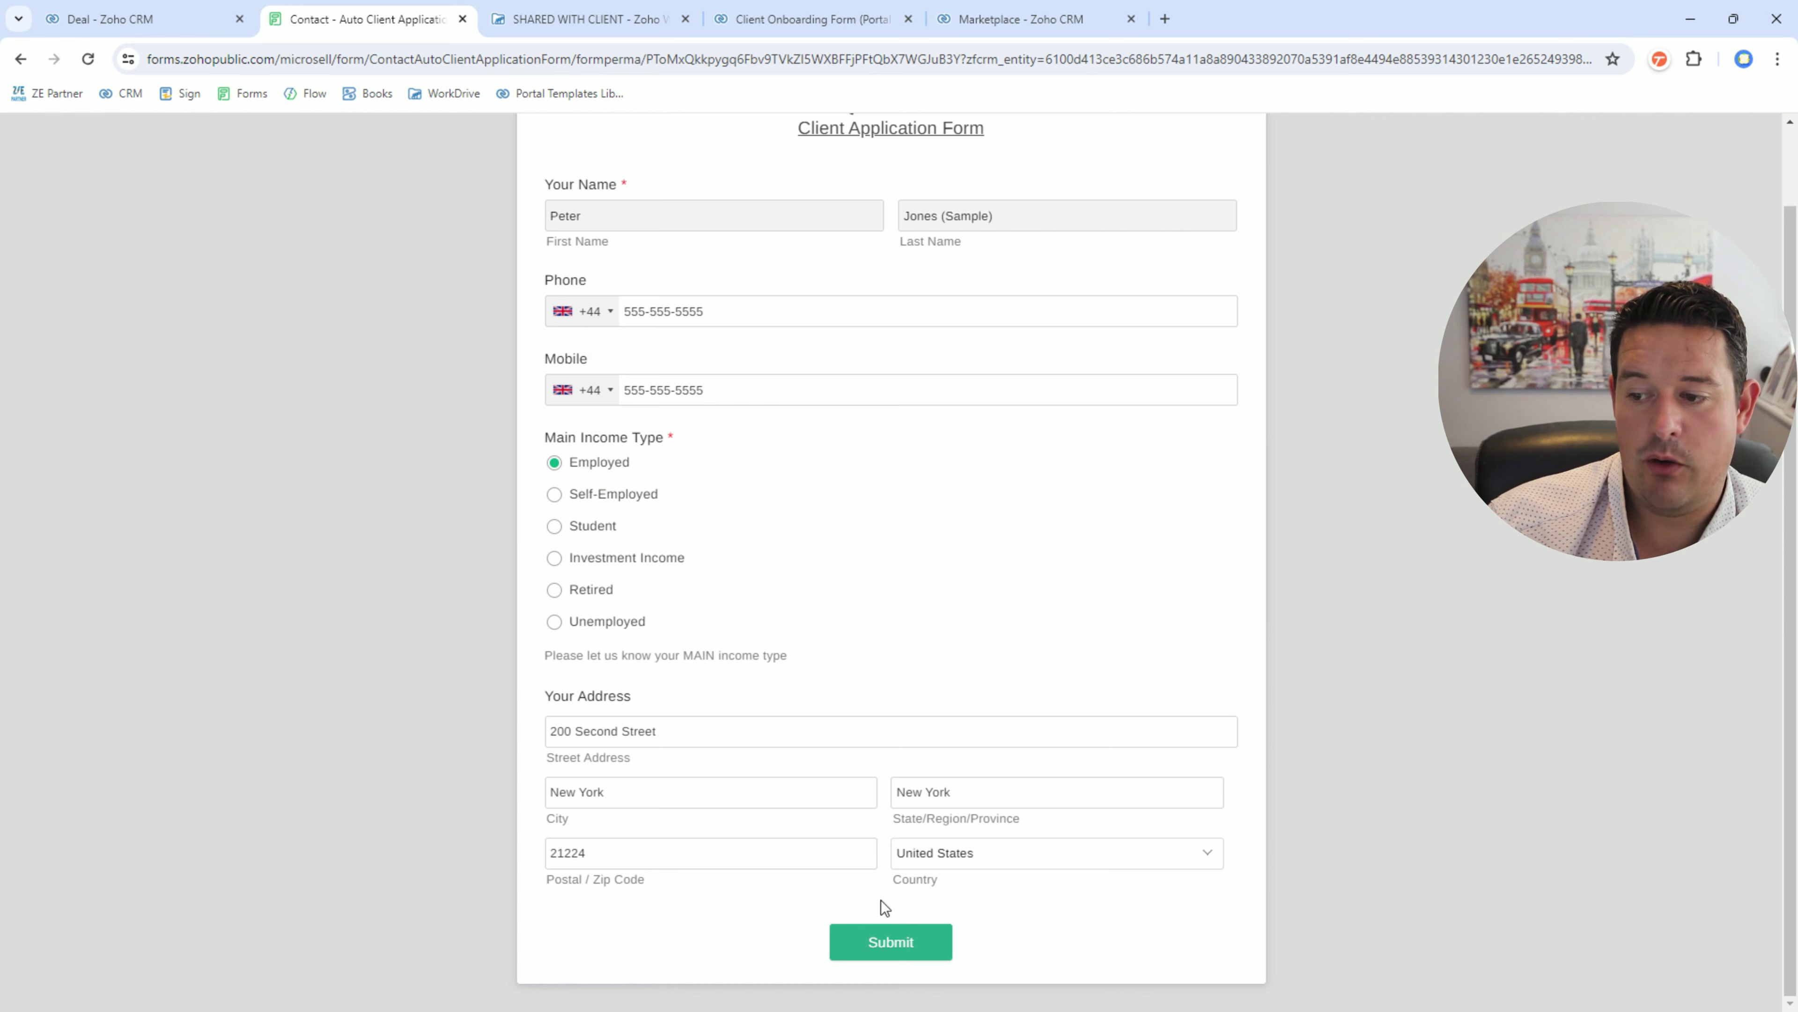
{"action": "left_click", "coordinate": [556, 732]}
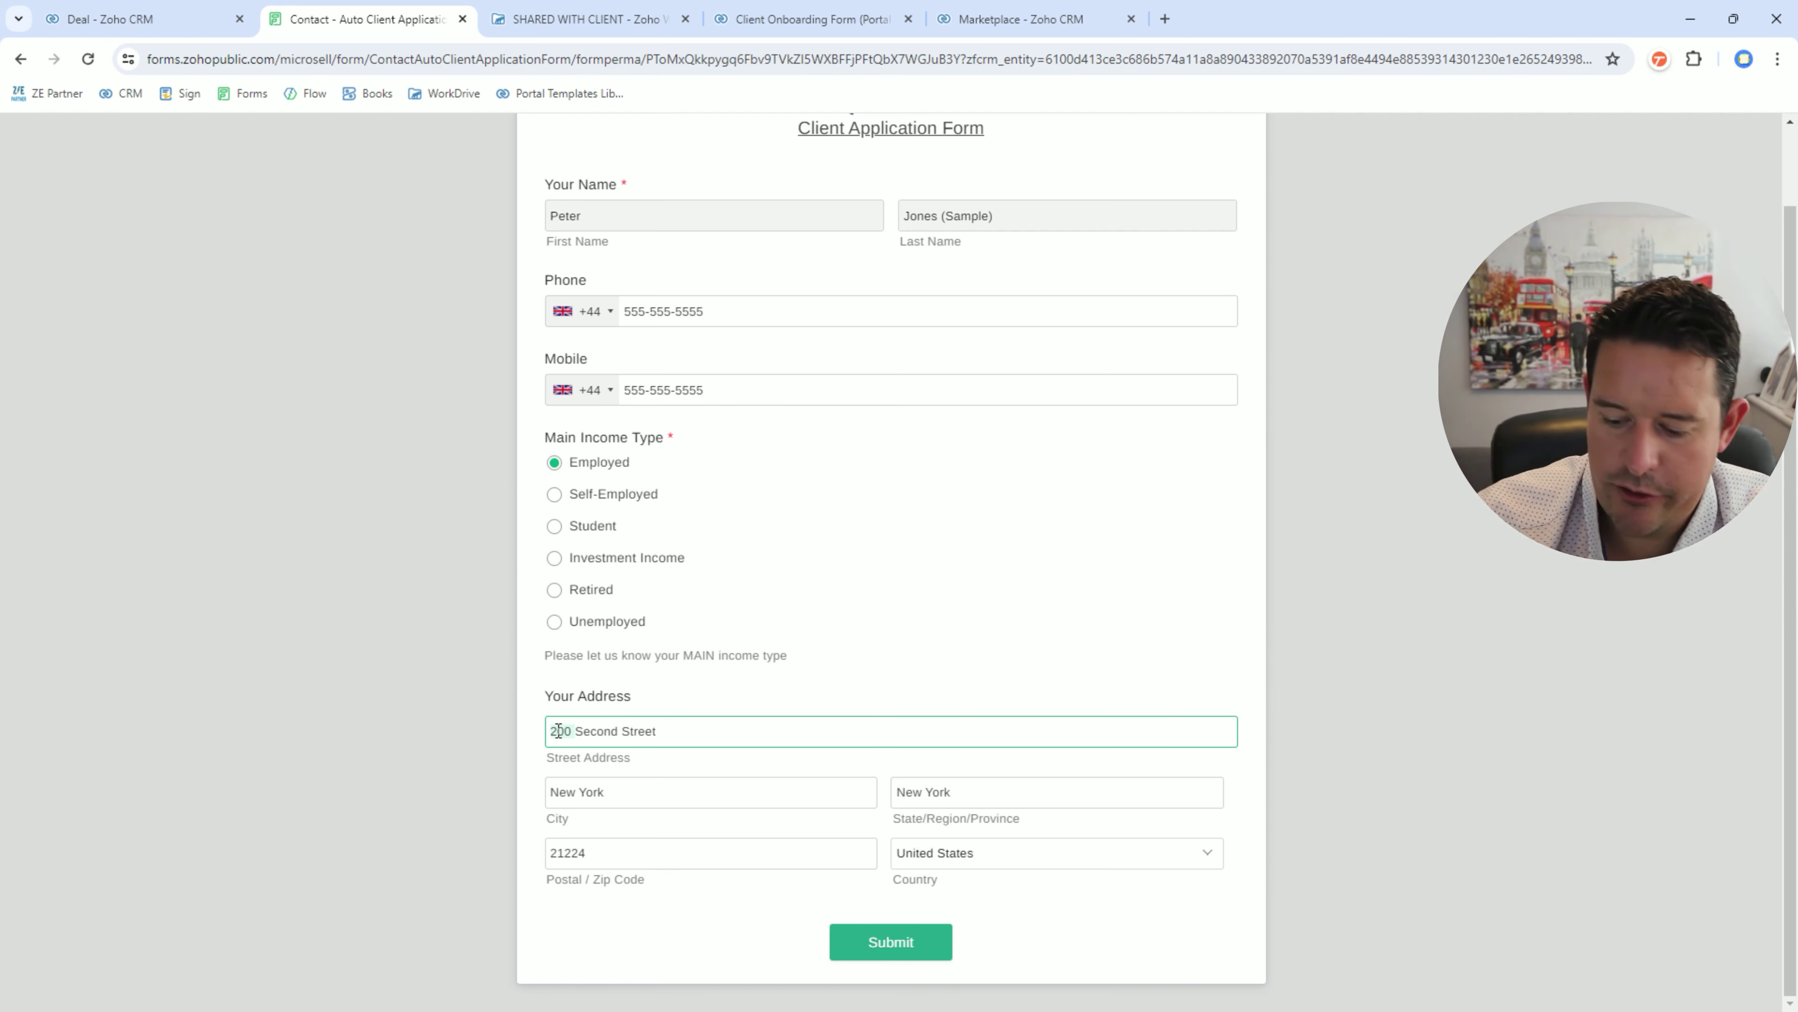
{"action": "key", "text": "BackSpace"}
{"action": "type", "text": "1"}
{"action": "key", "text": "ctrl+shift+Right"}
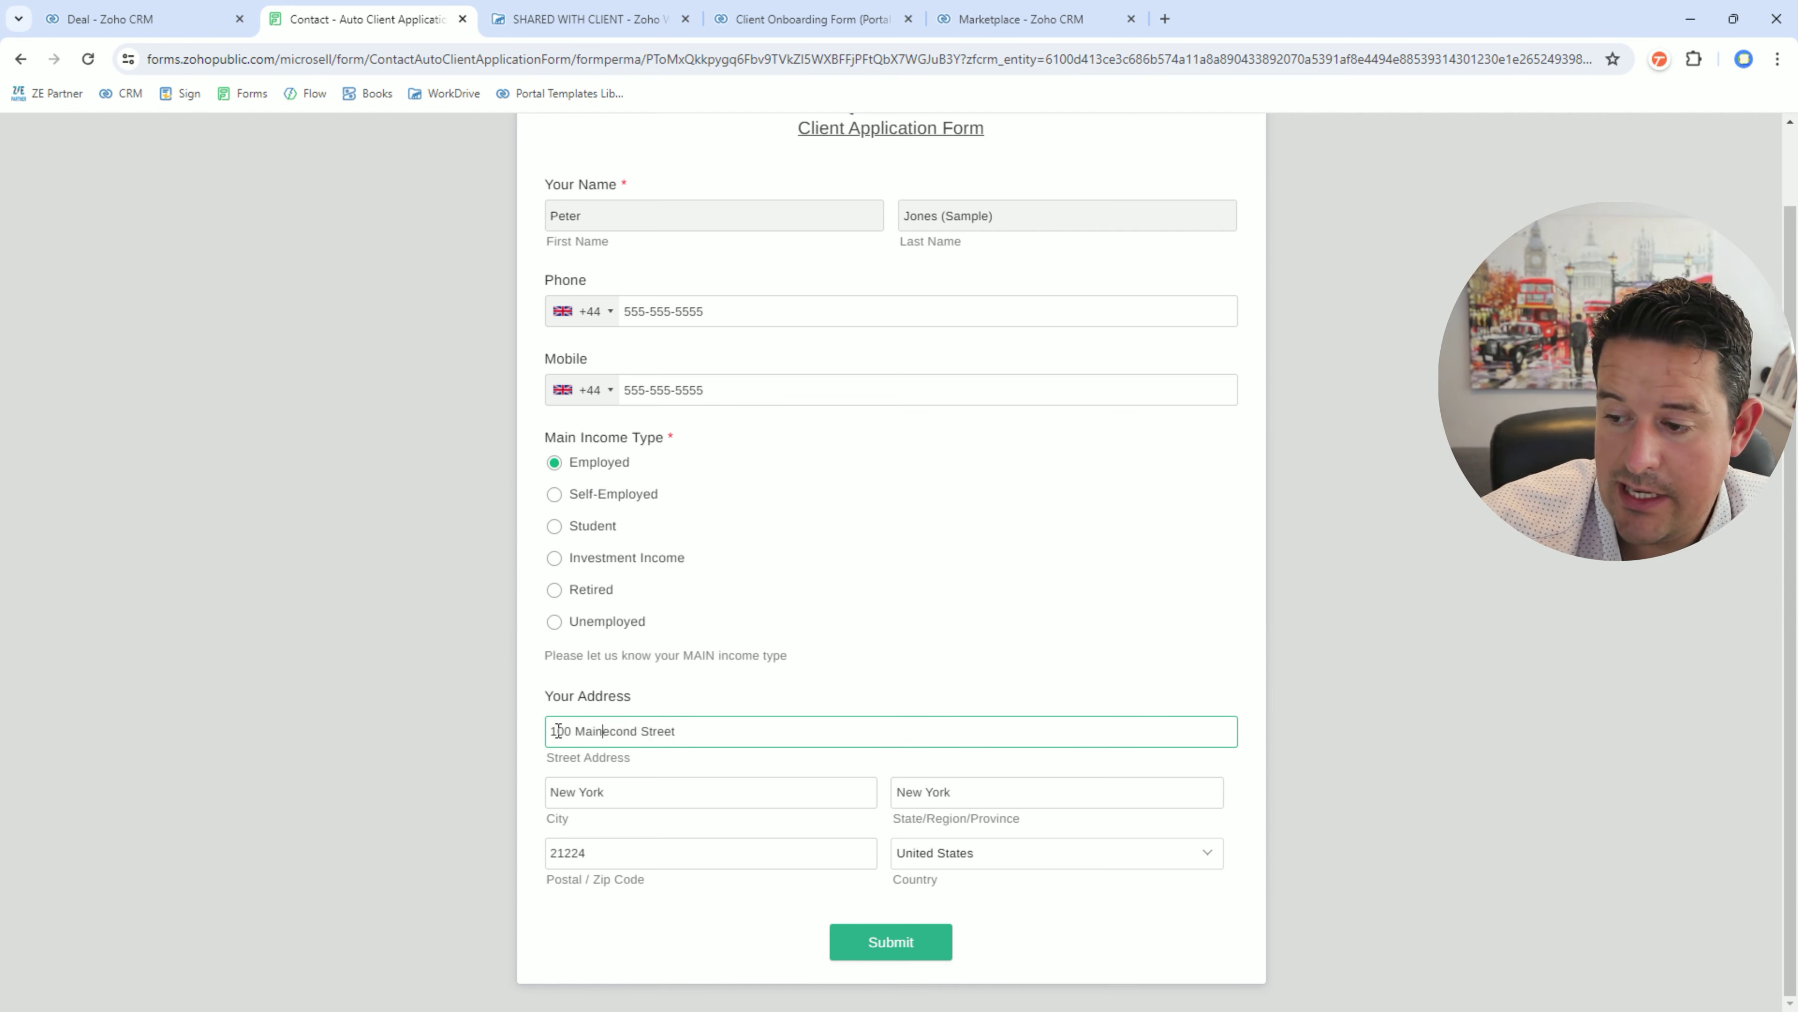
{"action": "type", "text": "Main"}
{"action": "left_click", "coordinate": [874, 936]}
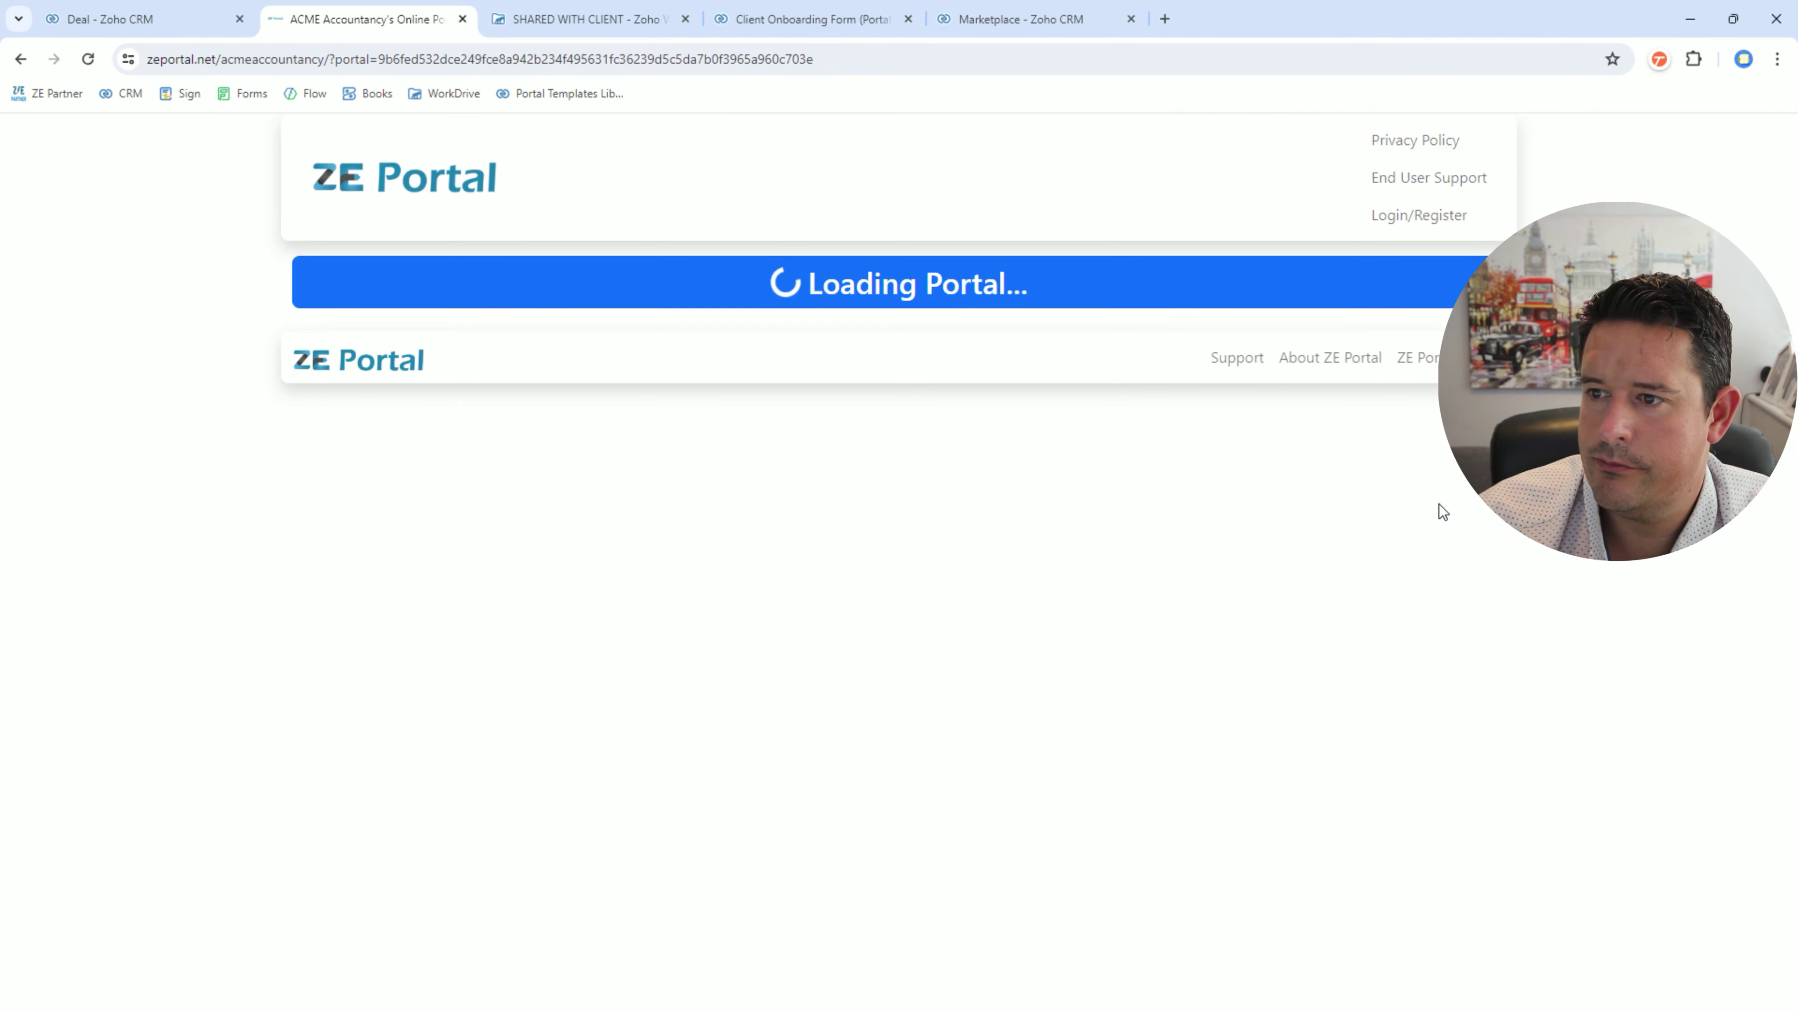
- Check the portal's previous actions, return to the Zoho CRM deal, and refresh the portal items to view their statuses
{"action": "scroll", "coordinate": [1239, 334], "scroll_direction": "down", "scroll_amount": 2}
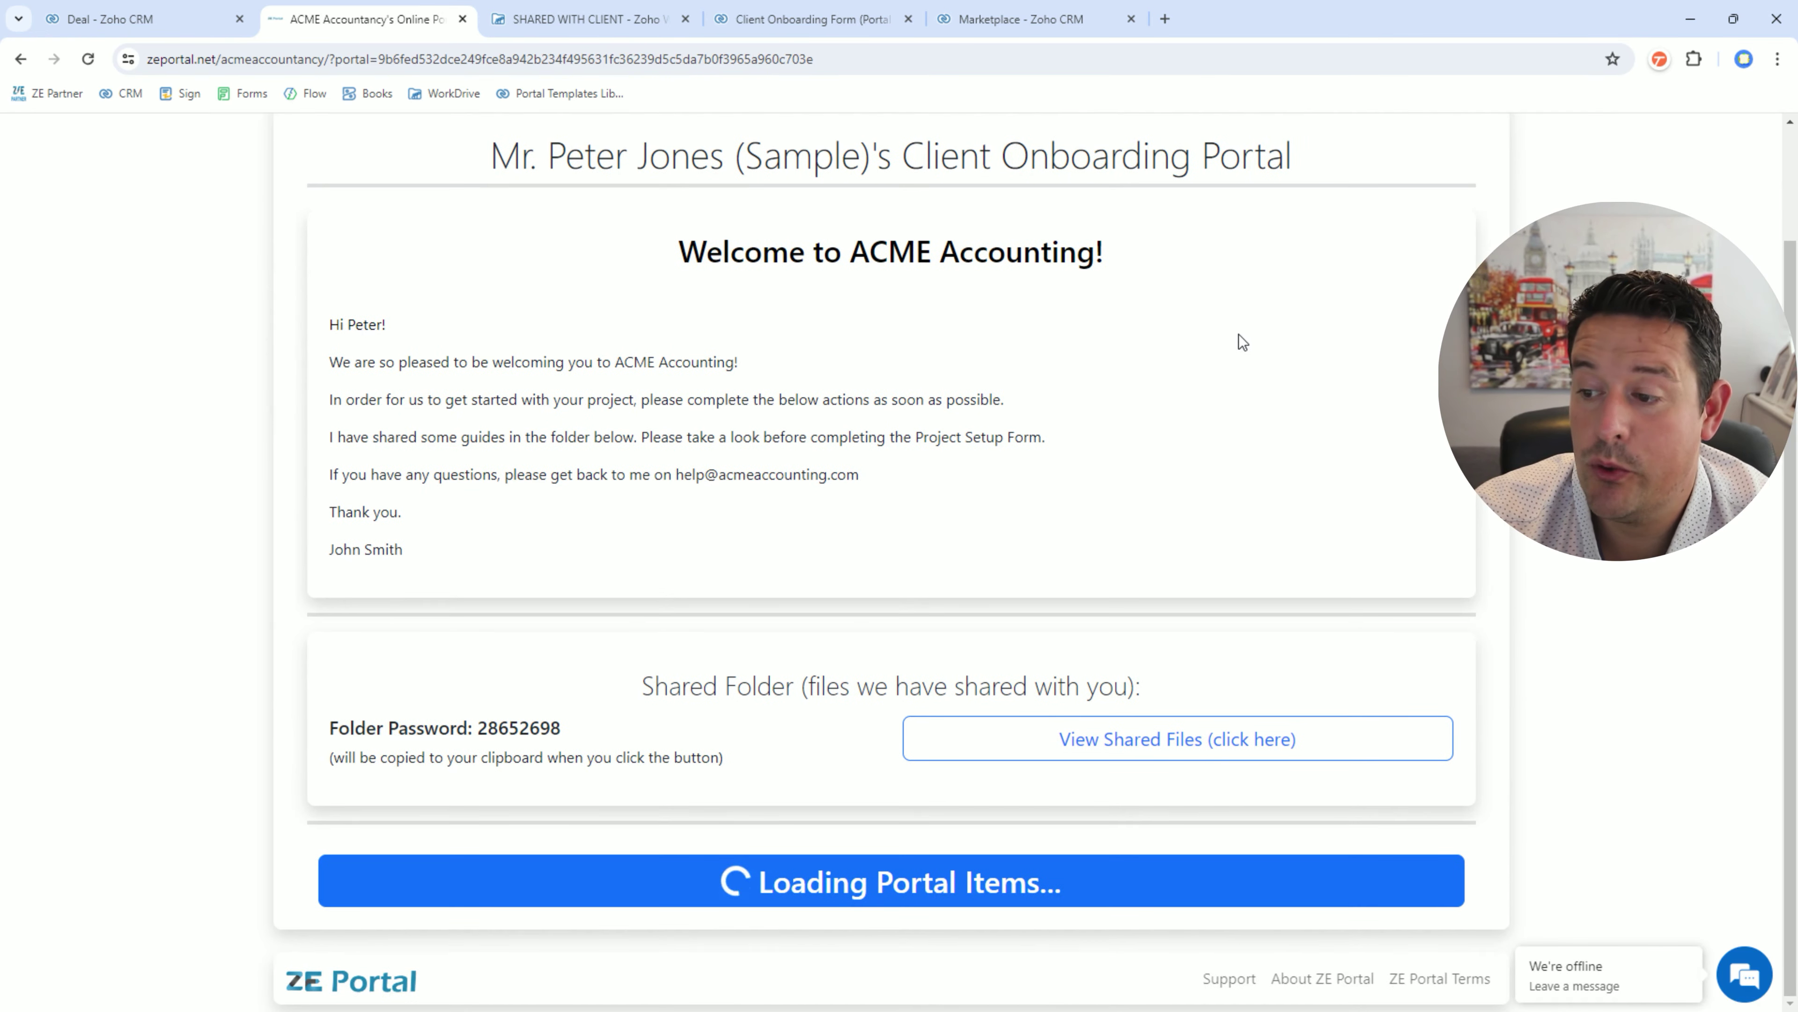
{"action": "scroll", "coordinate": [1239, 334], "scroll_direction": "down", "scroll_amount": 6}
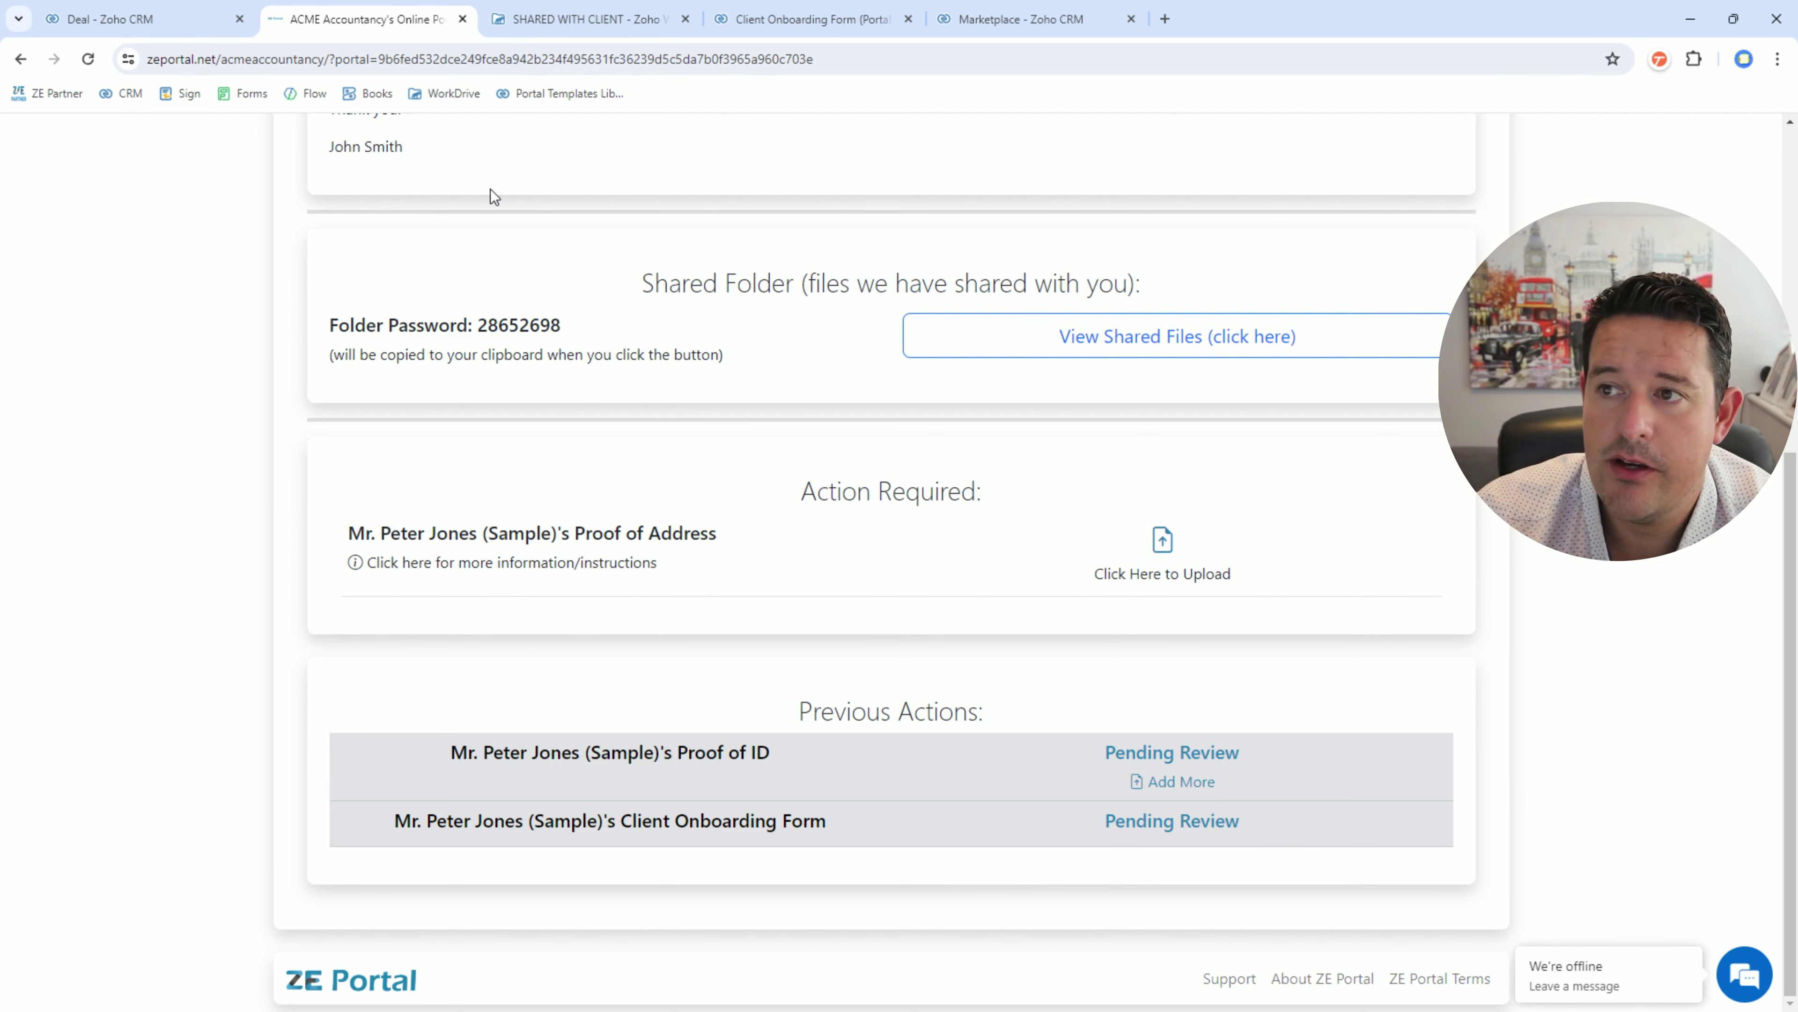
{"action": "left_click", "coordinate": [193, 32]}
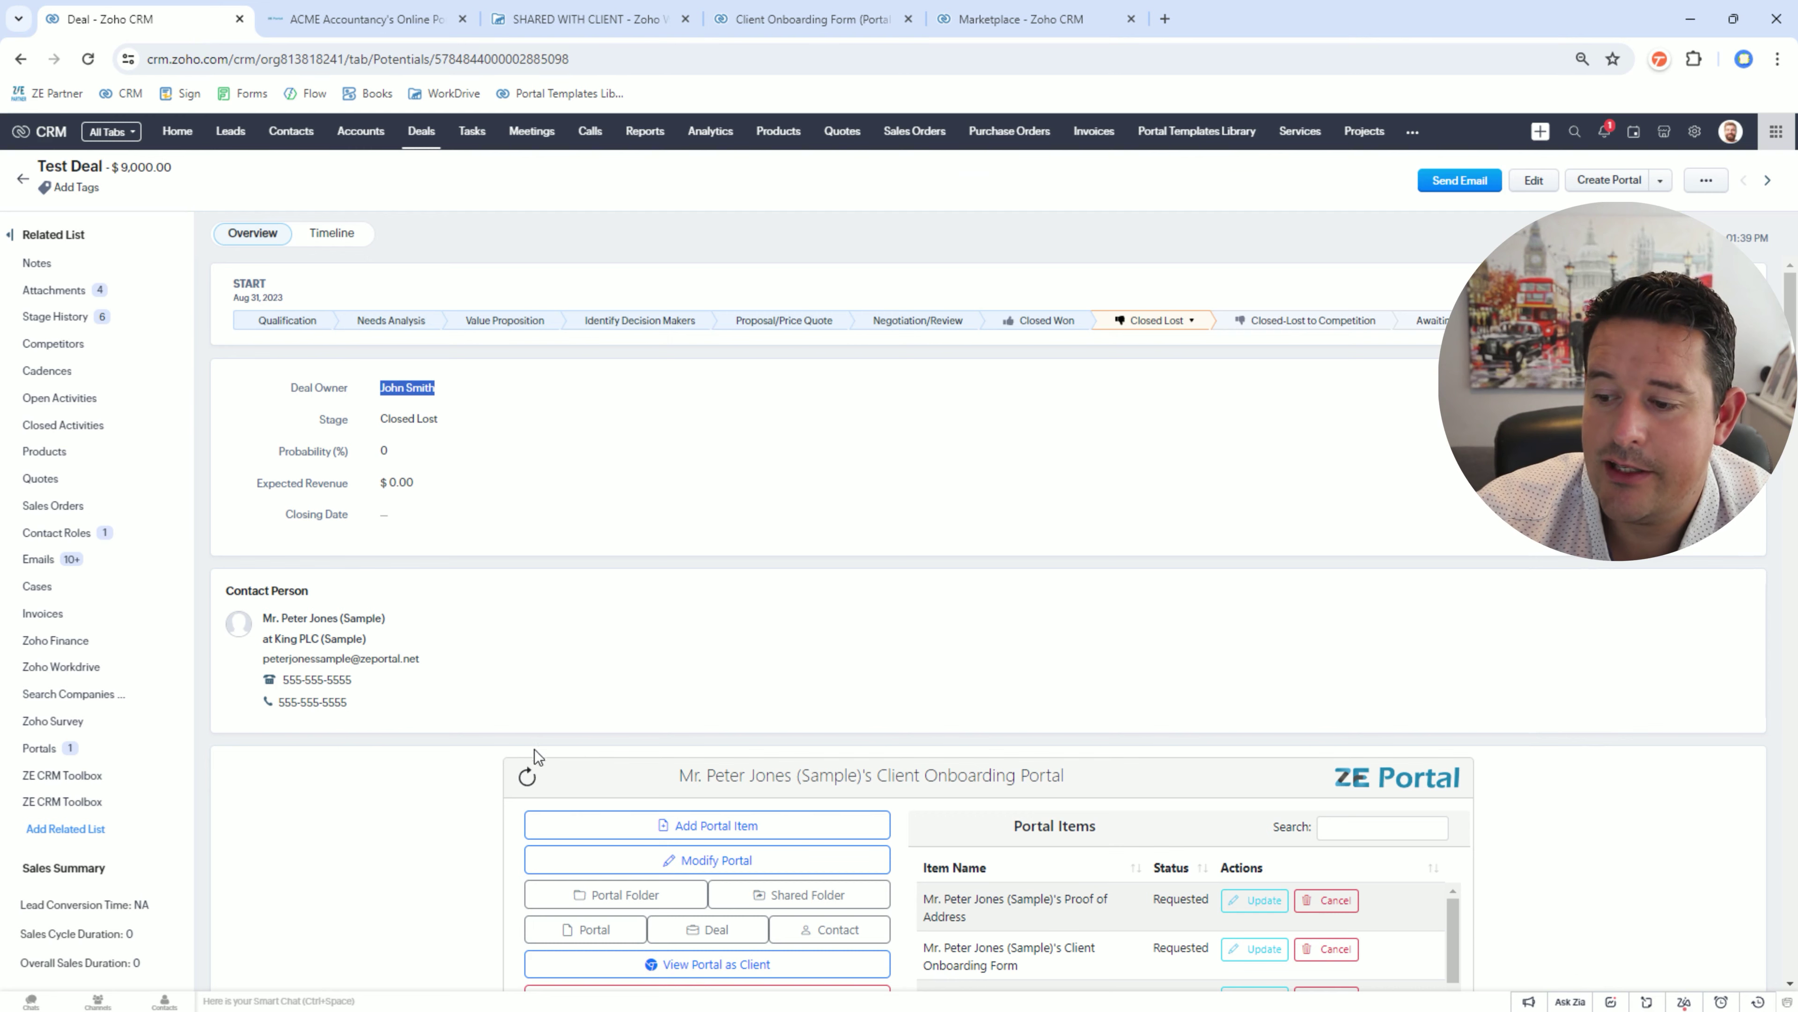
{"action": "left_click", "coordinate": [525, 775]}
{"action": "scroll", "coordinate": [771, 340], "scroll_direction": "down", "scroll_amount": 3}
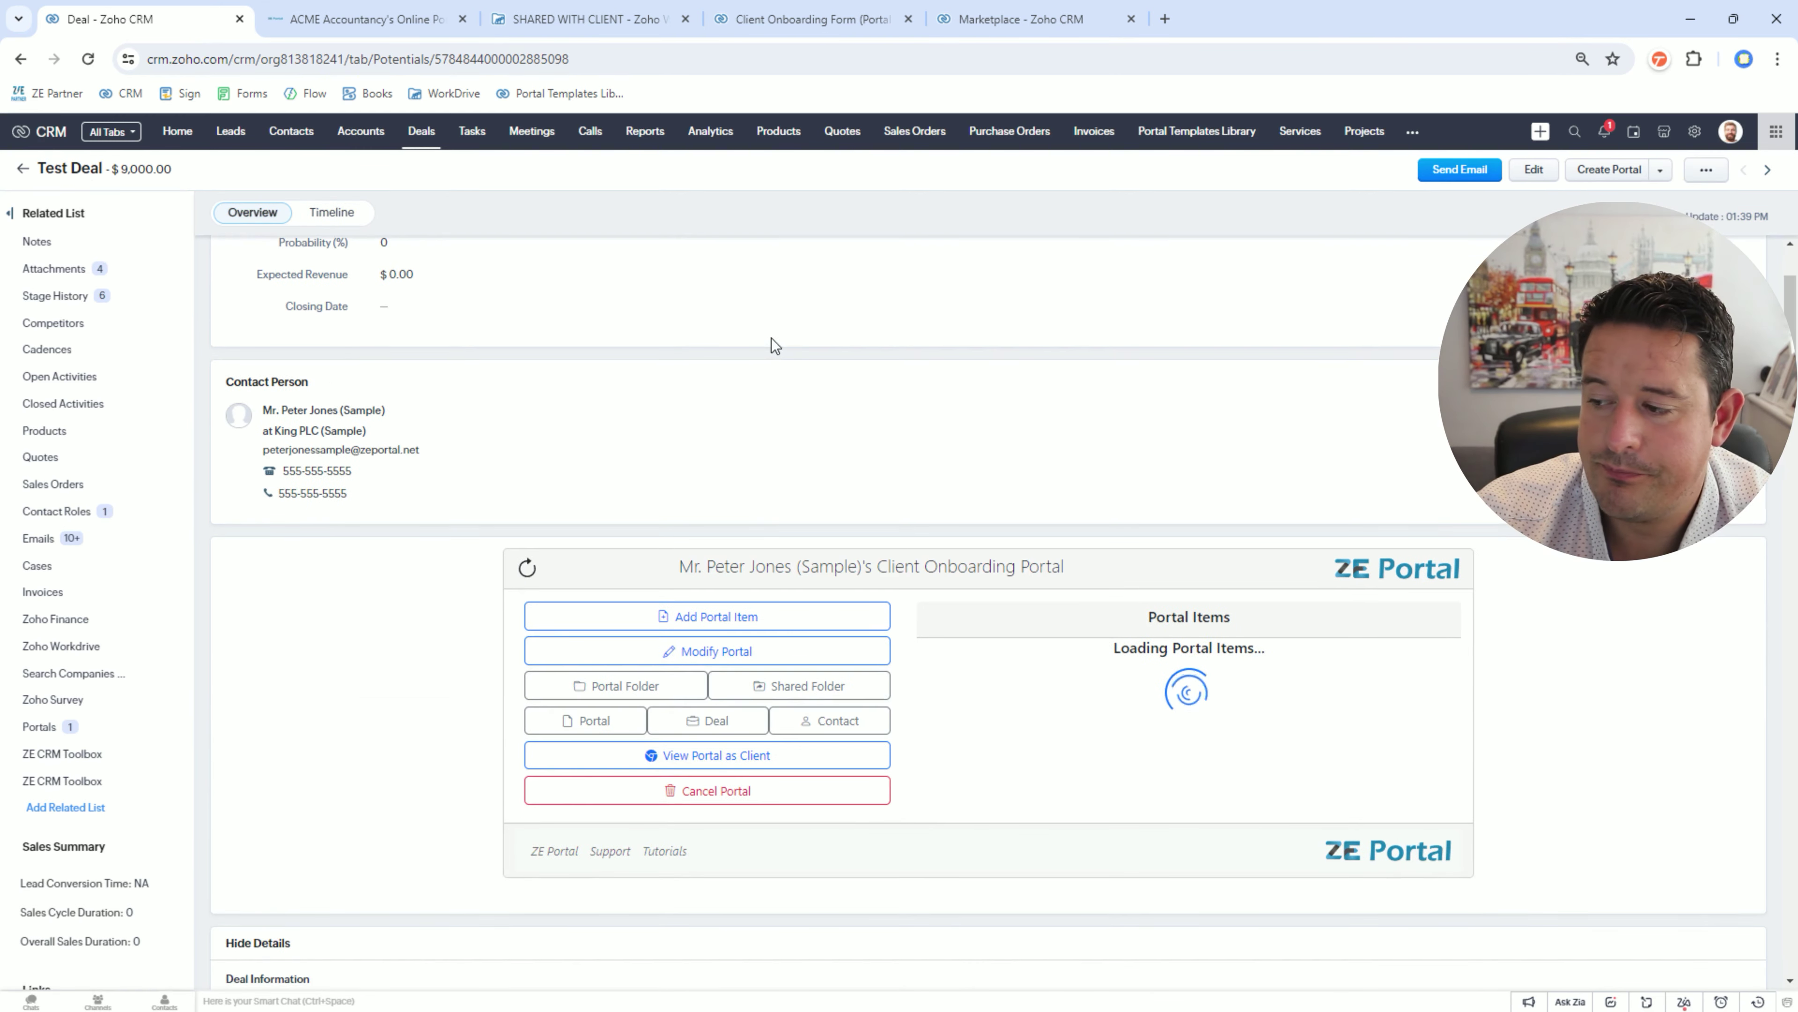
{"action": "scroll", "coordinate": [1133, 496], "scroll_direction": "down", "scroll_amount": 3}
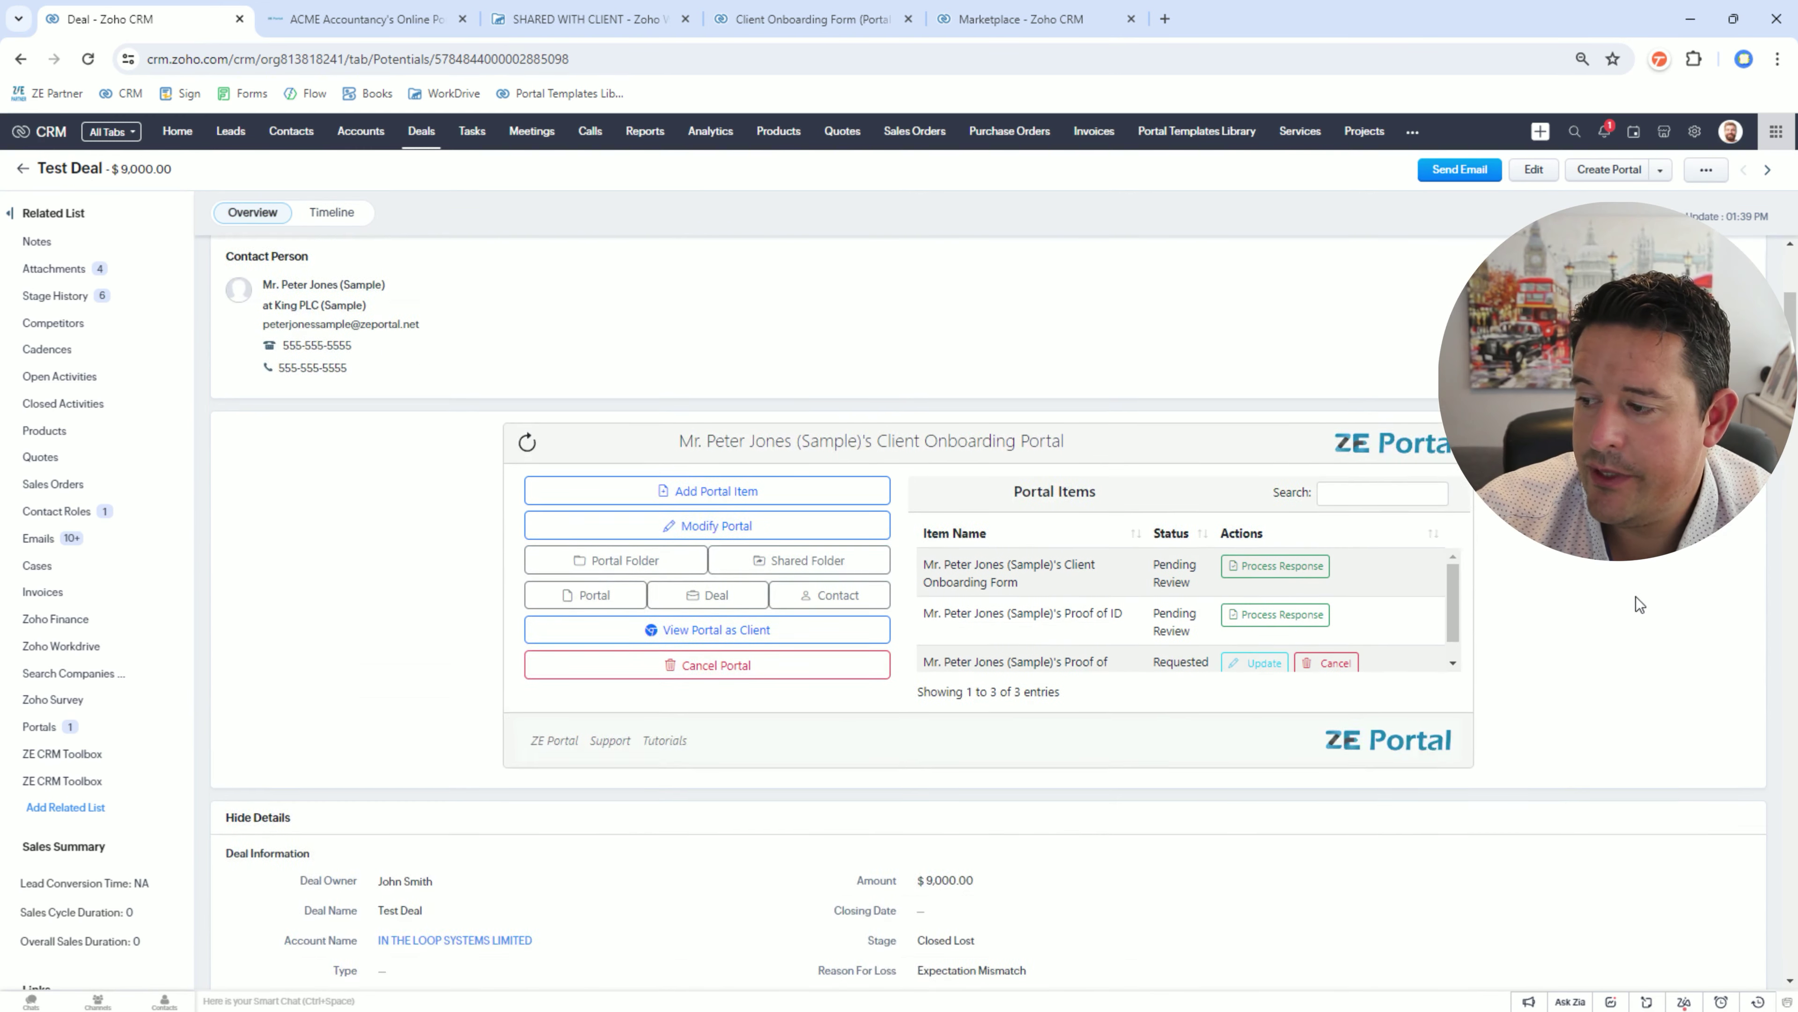
- Open the client's Proof of ID response for processing and accept the passport.jpg file
{"action": "scroll", "coordinate": [1171, 508], "scroll_direction": "down", "scroll_amount": 1}
{"action": "scroll", "coordinate": [1172, 508], "scroll_direction": "up", "scroll_amount": 1}
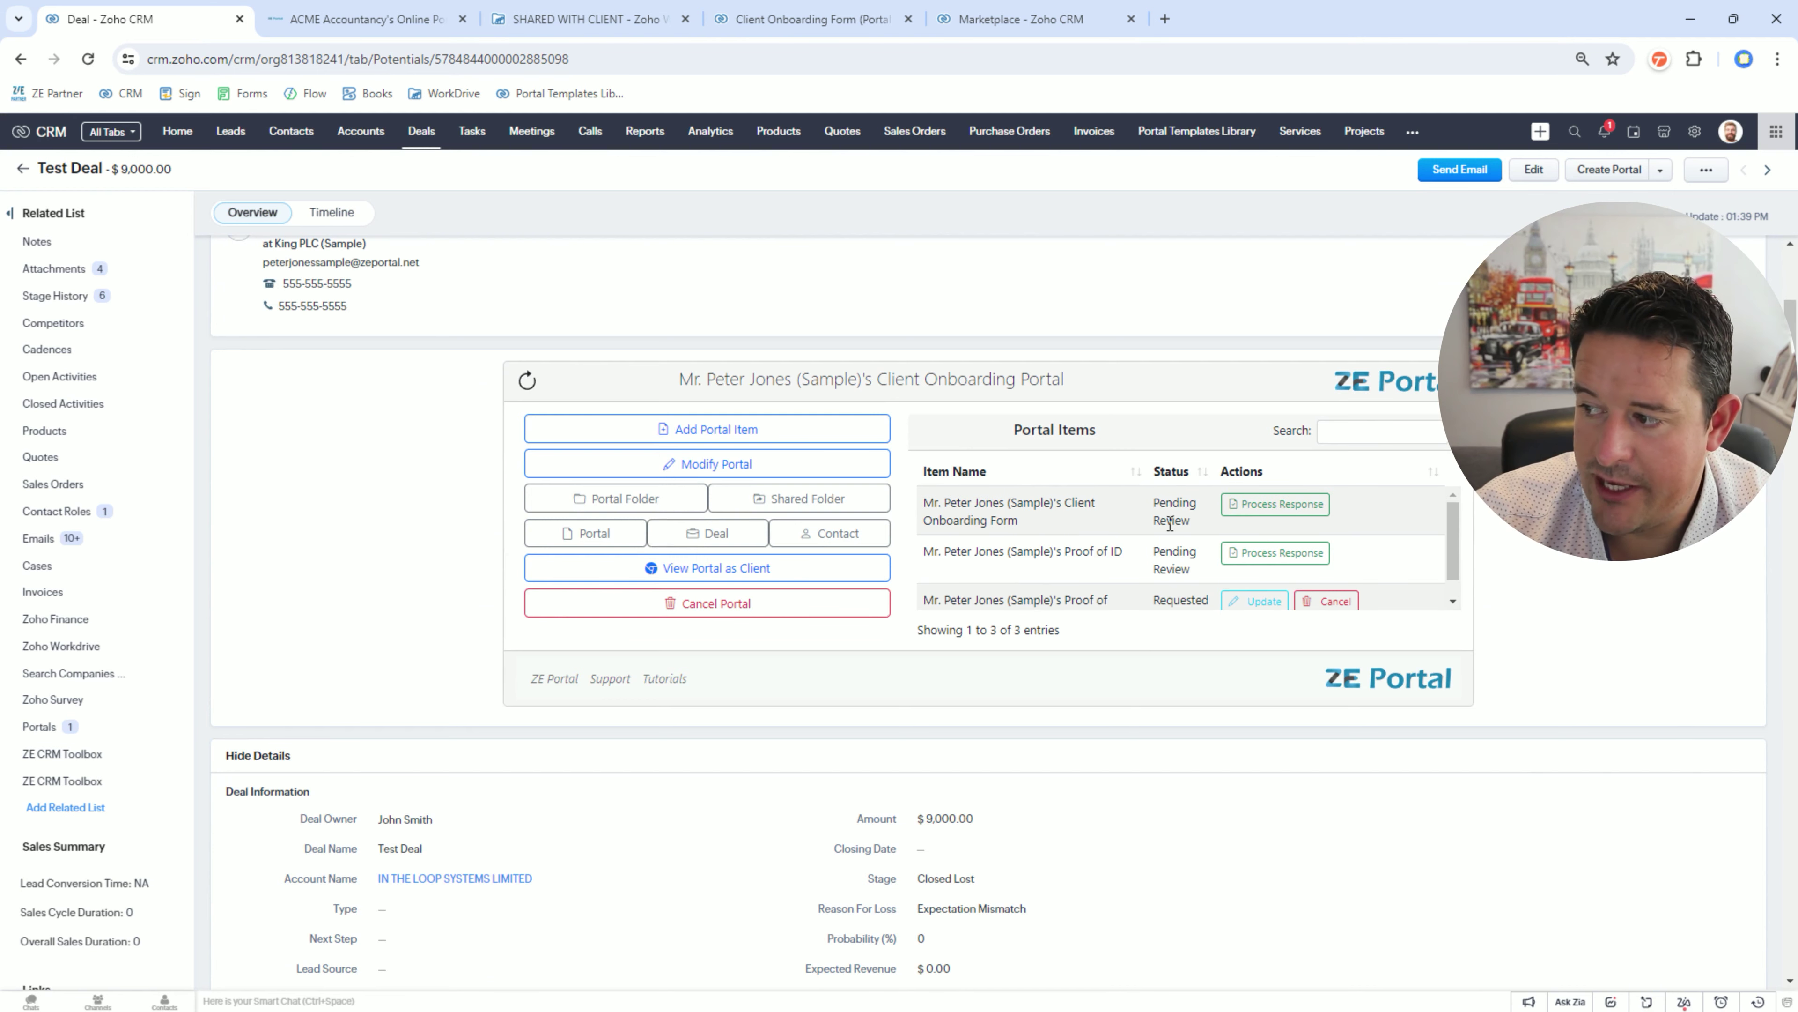
{"action": "left_click", "coordinate": [1286, 564]}
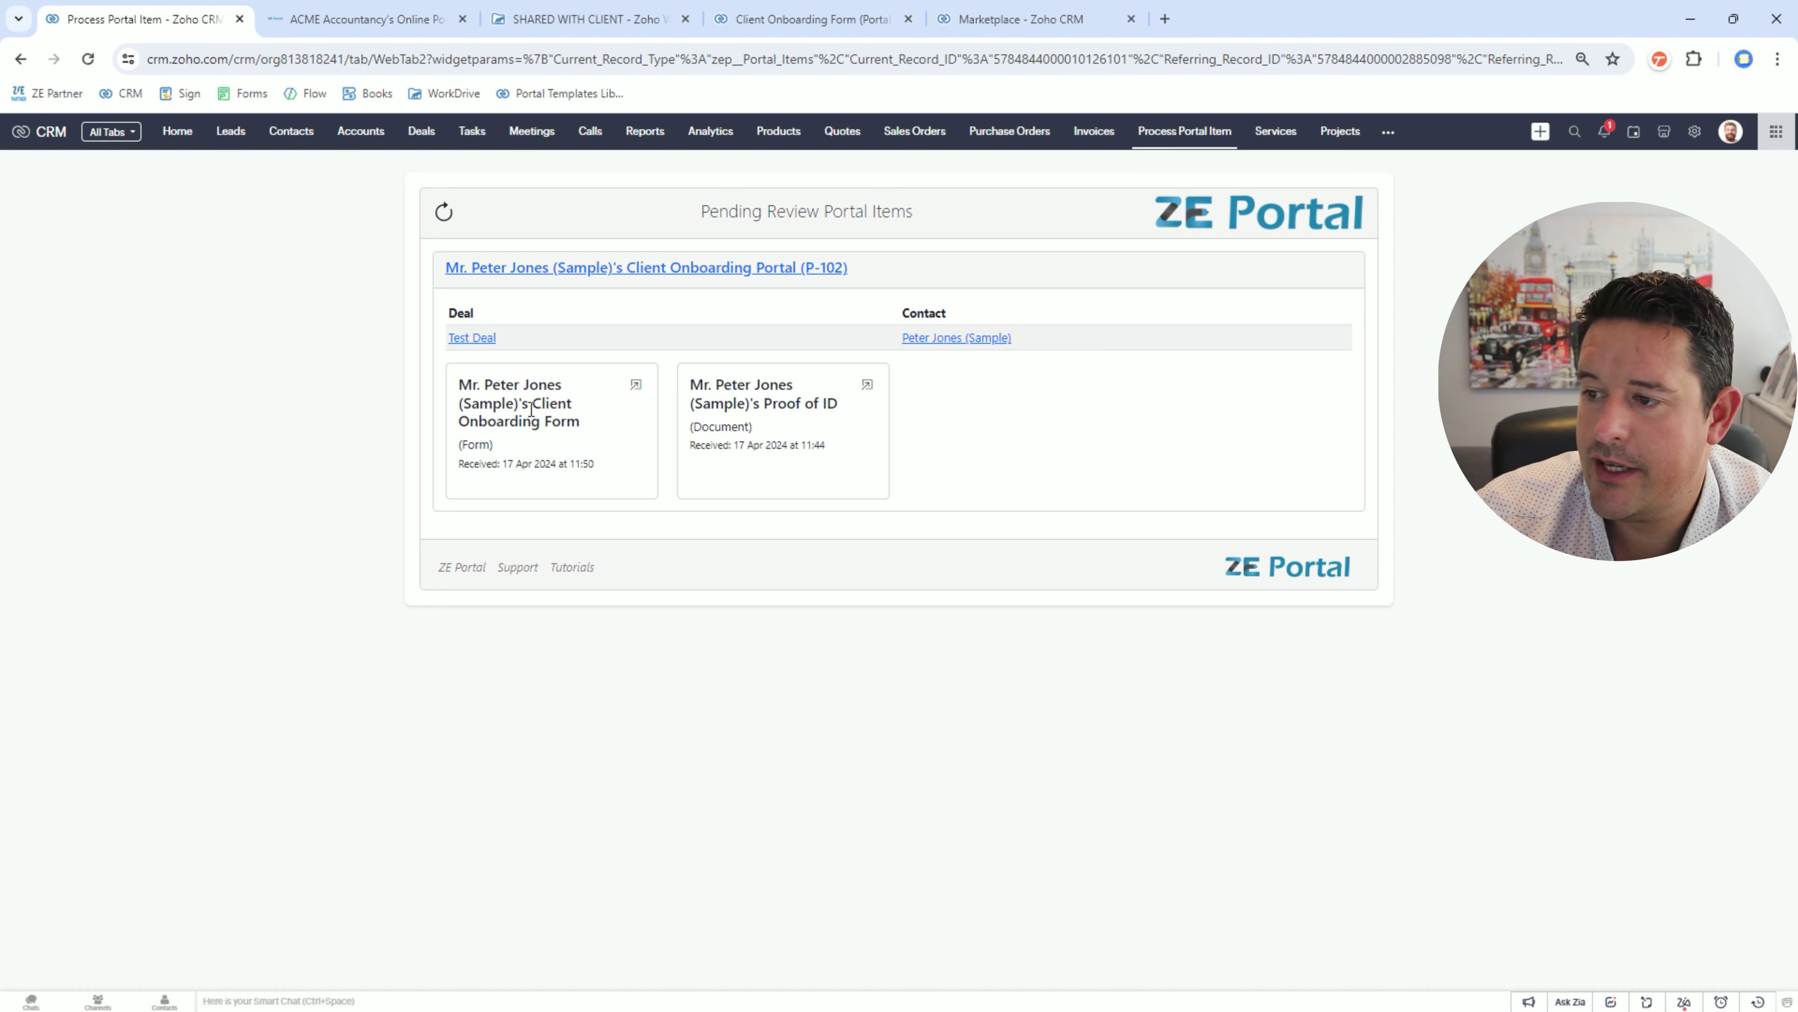
{"action": "left_click", "coordinate": [792, 413]}
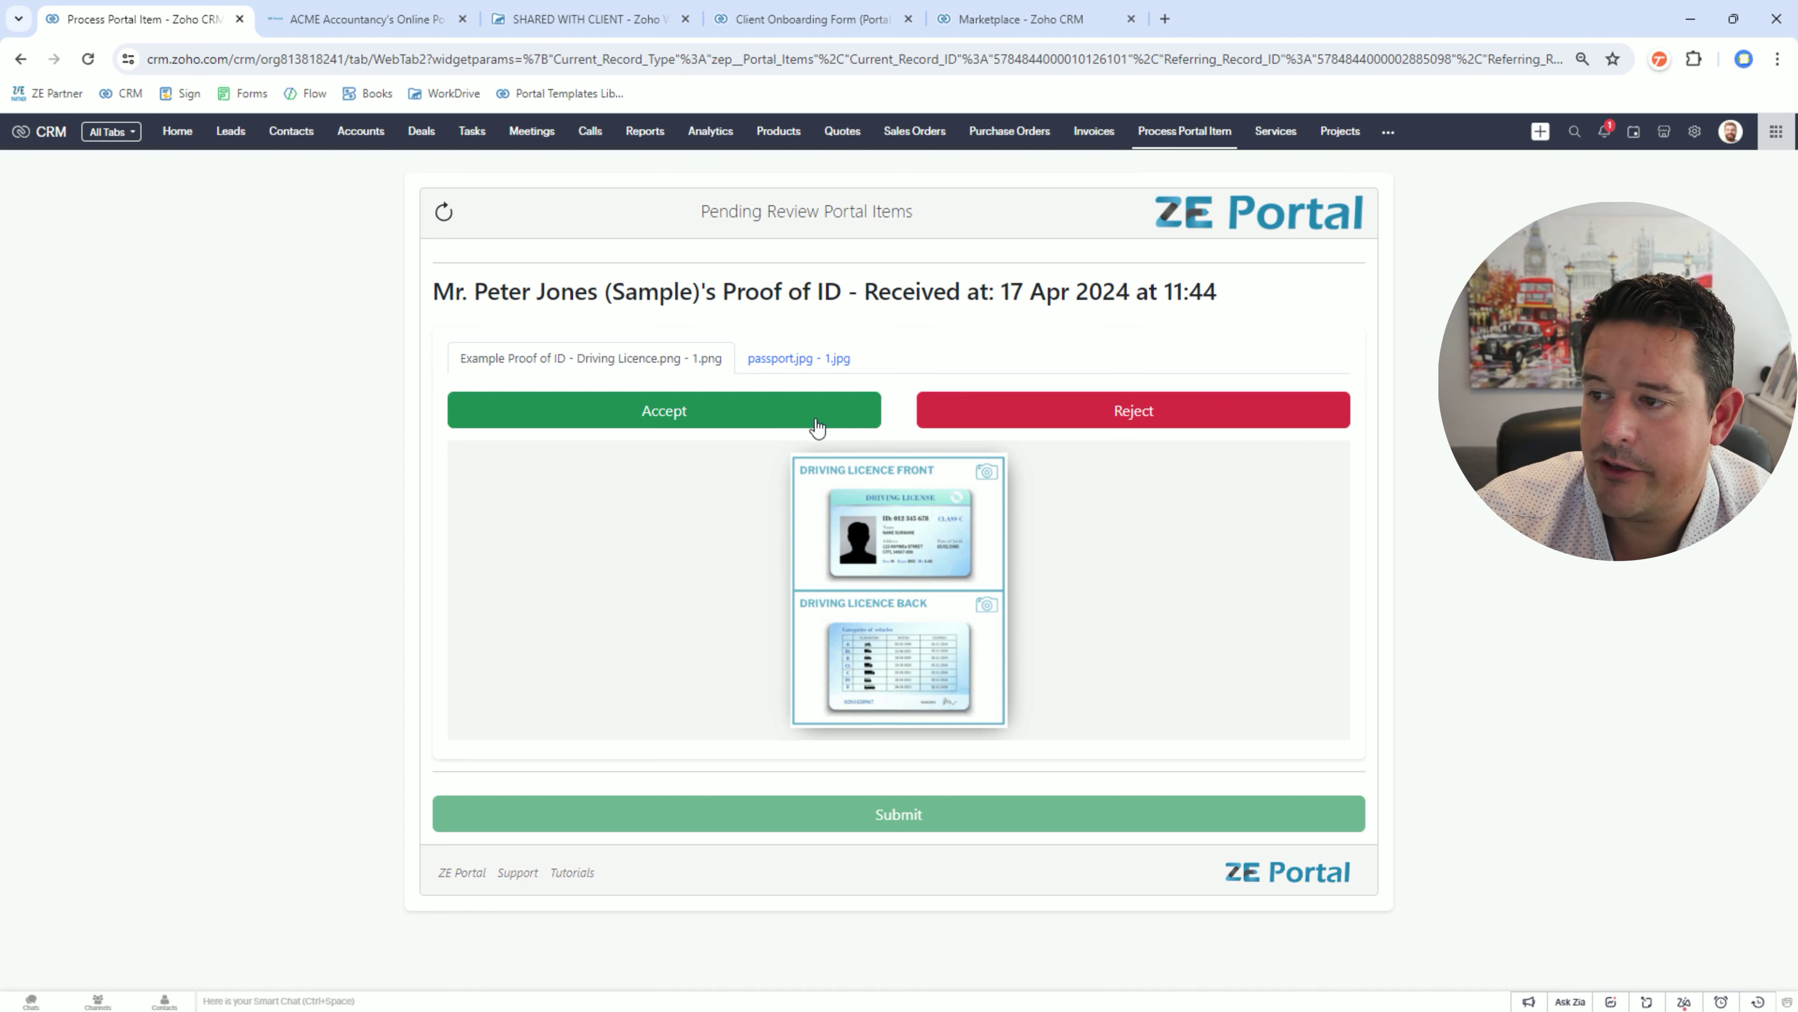
{"action": "left_click", "coordinate": [797, 359]}
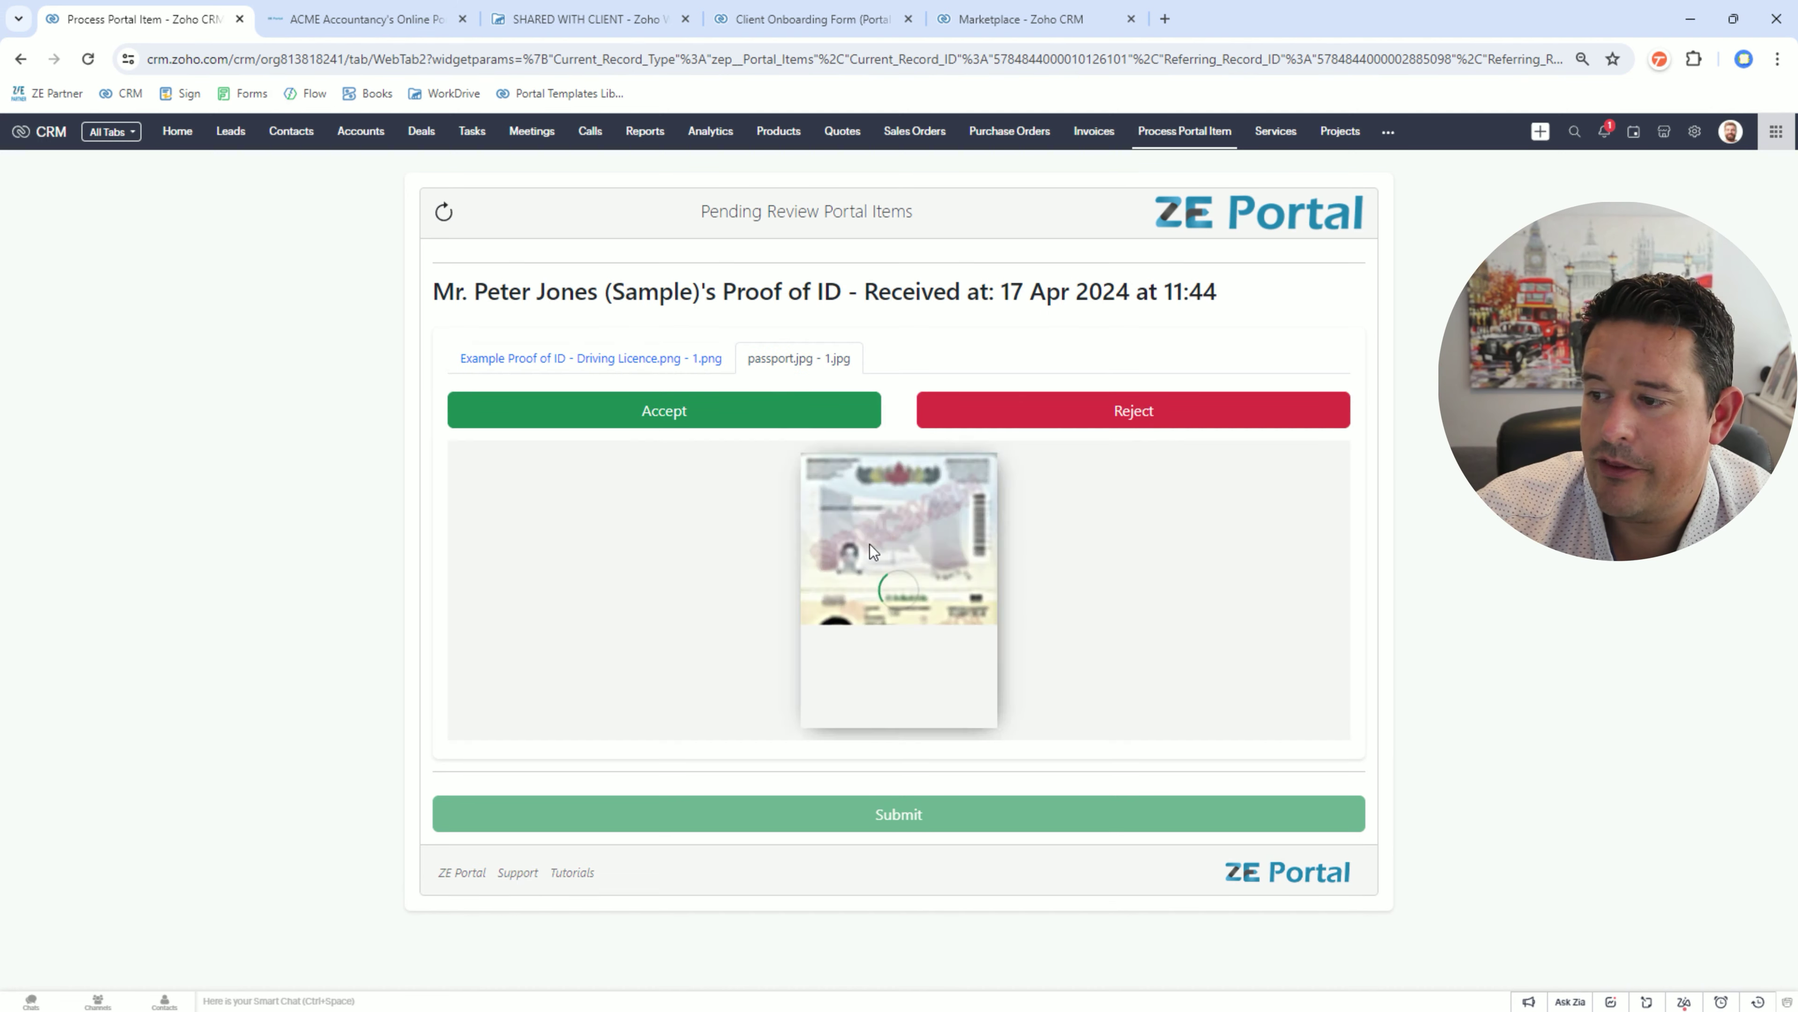
{"action": "left_click", "coordinate": [728, 407]}
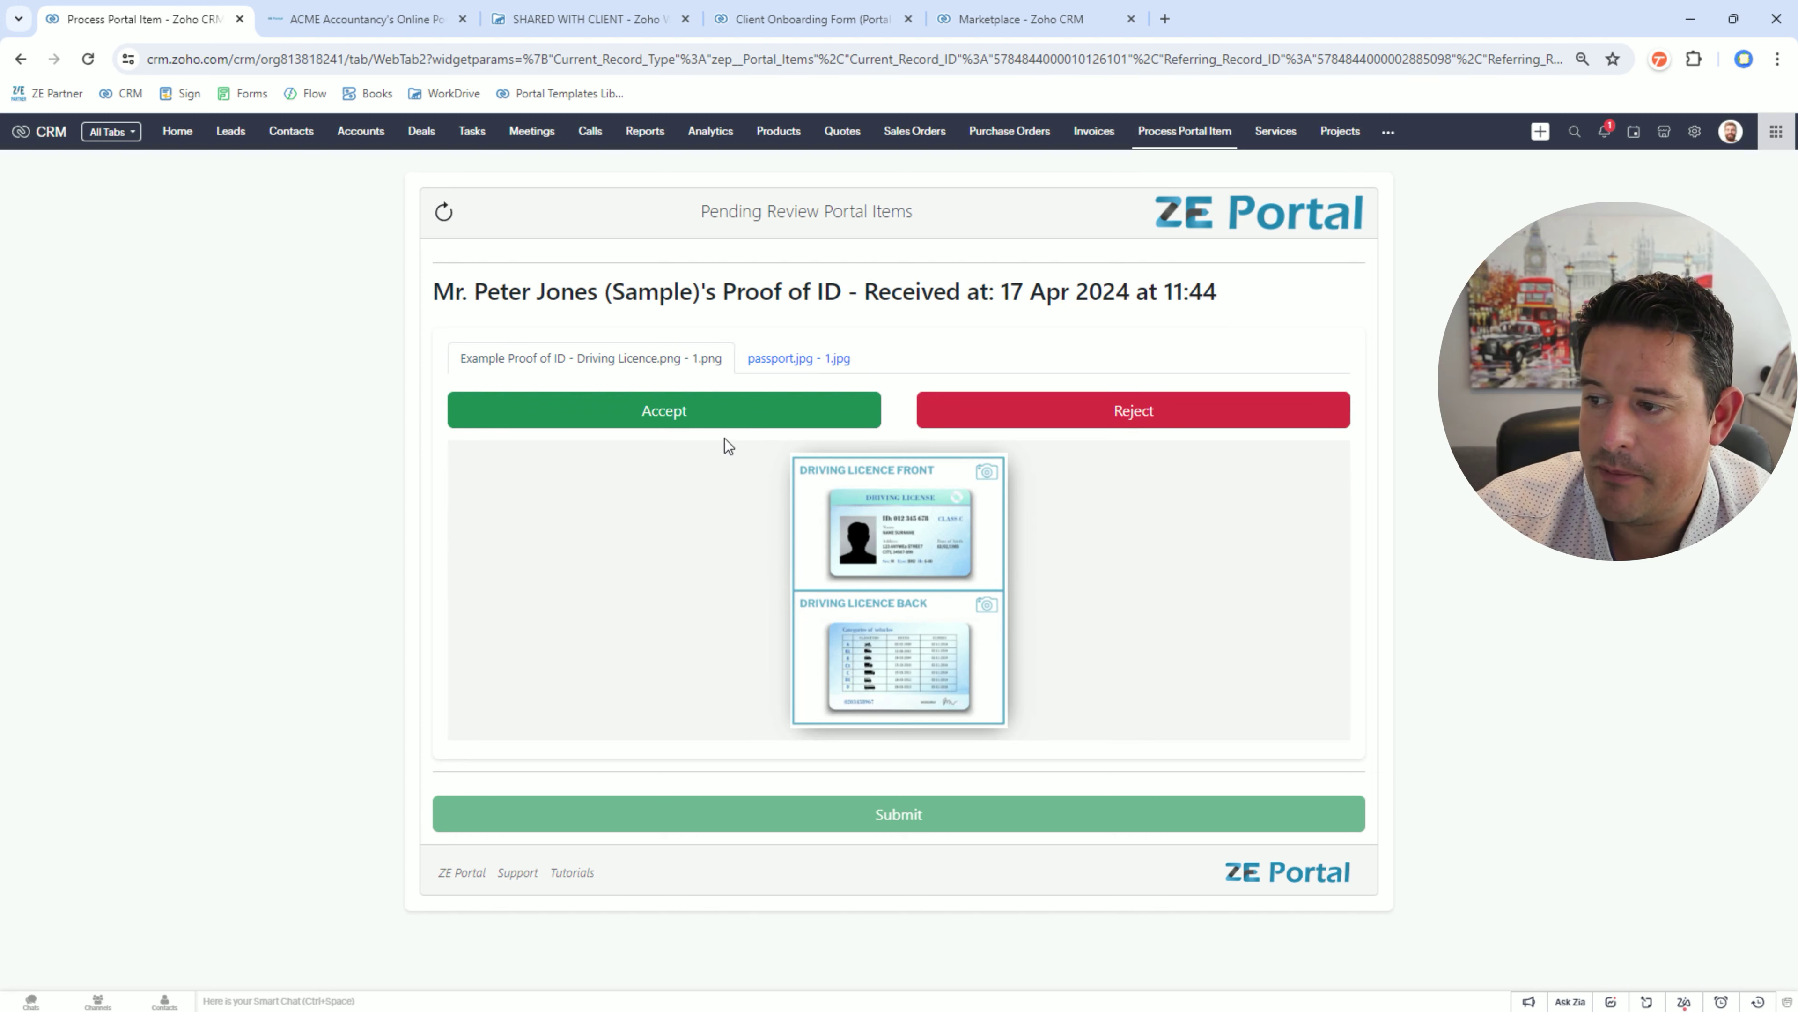
- Reject the driving licence file with the reason "Unfortunately the driving licence is too blurry. Please upload a clearer copy." and submit the review
{"action": "left_click", "coordinate": [992, 414]}
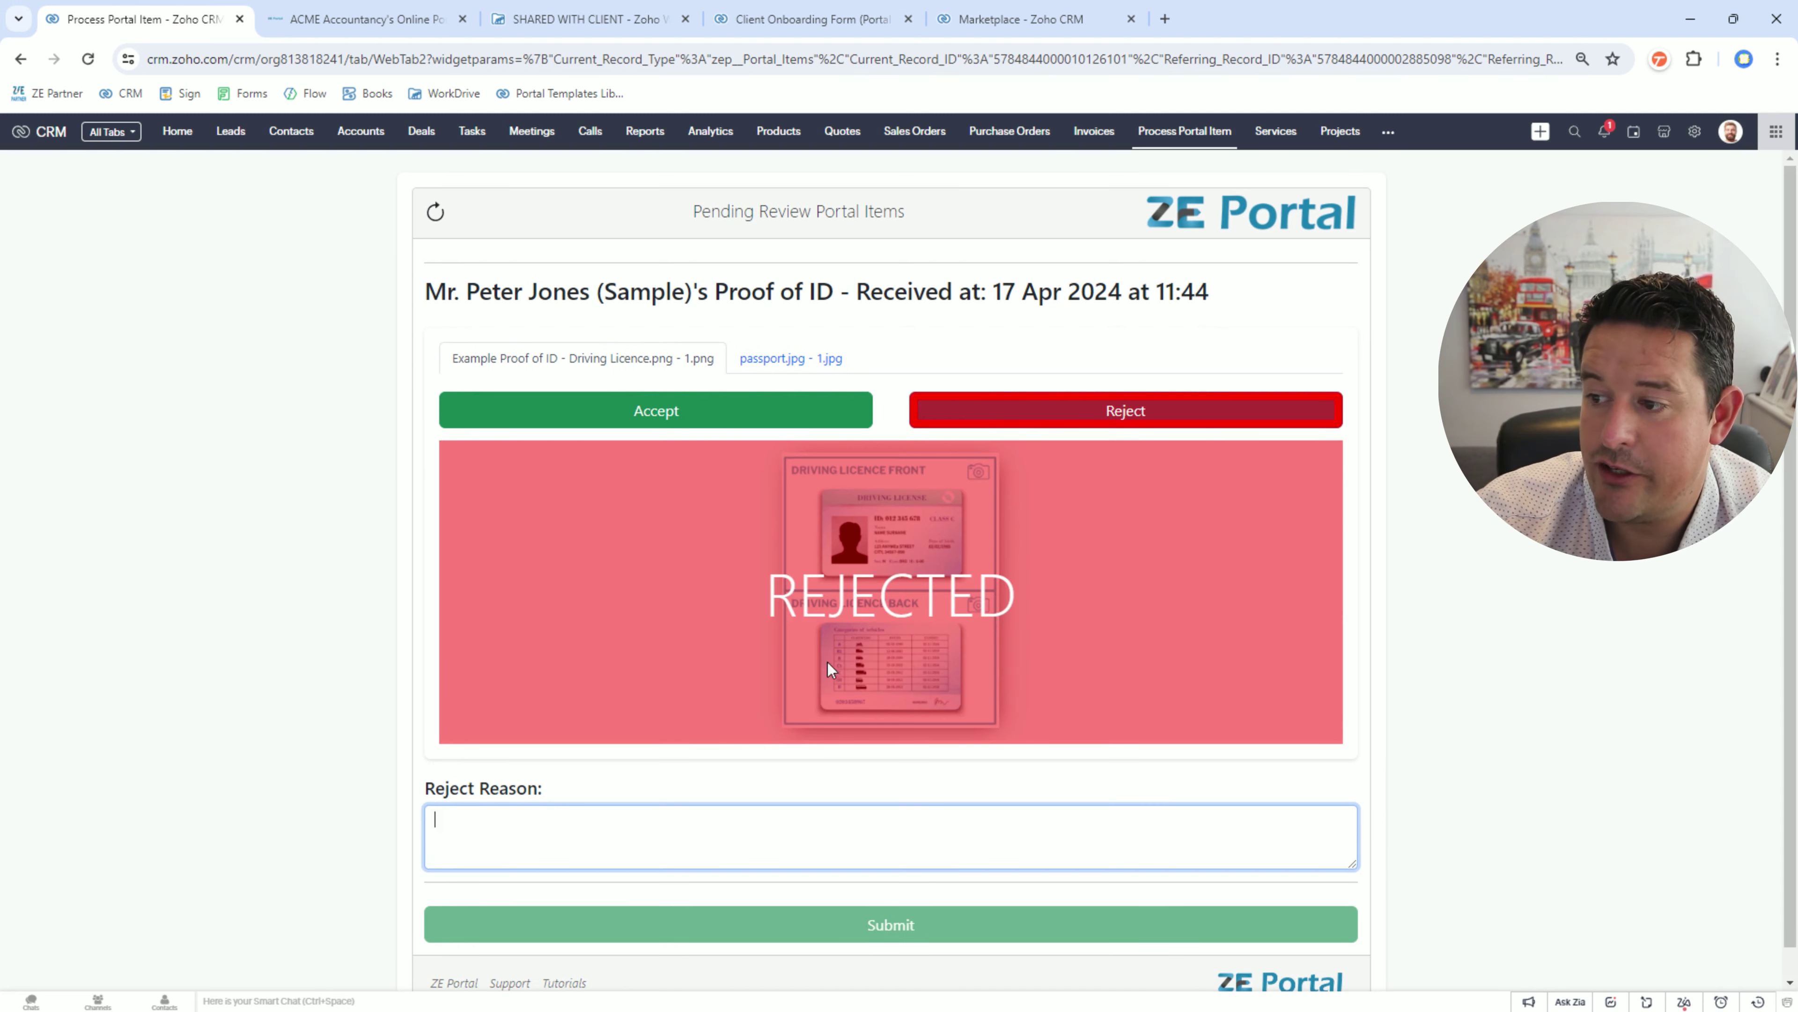
{"action": "key", "text": "ctrl+v"}
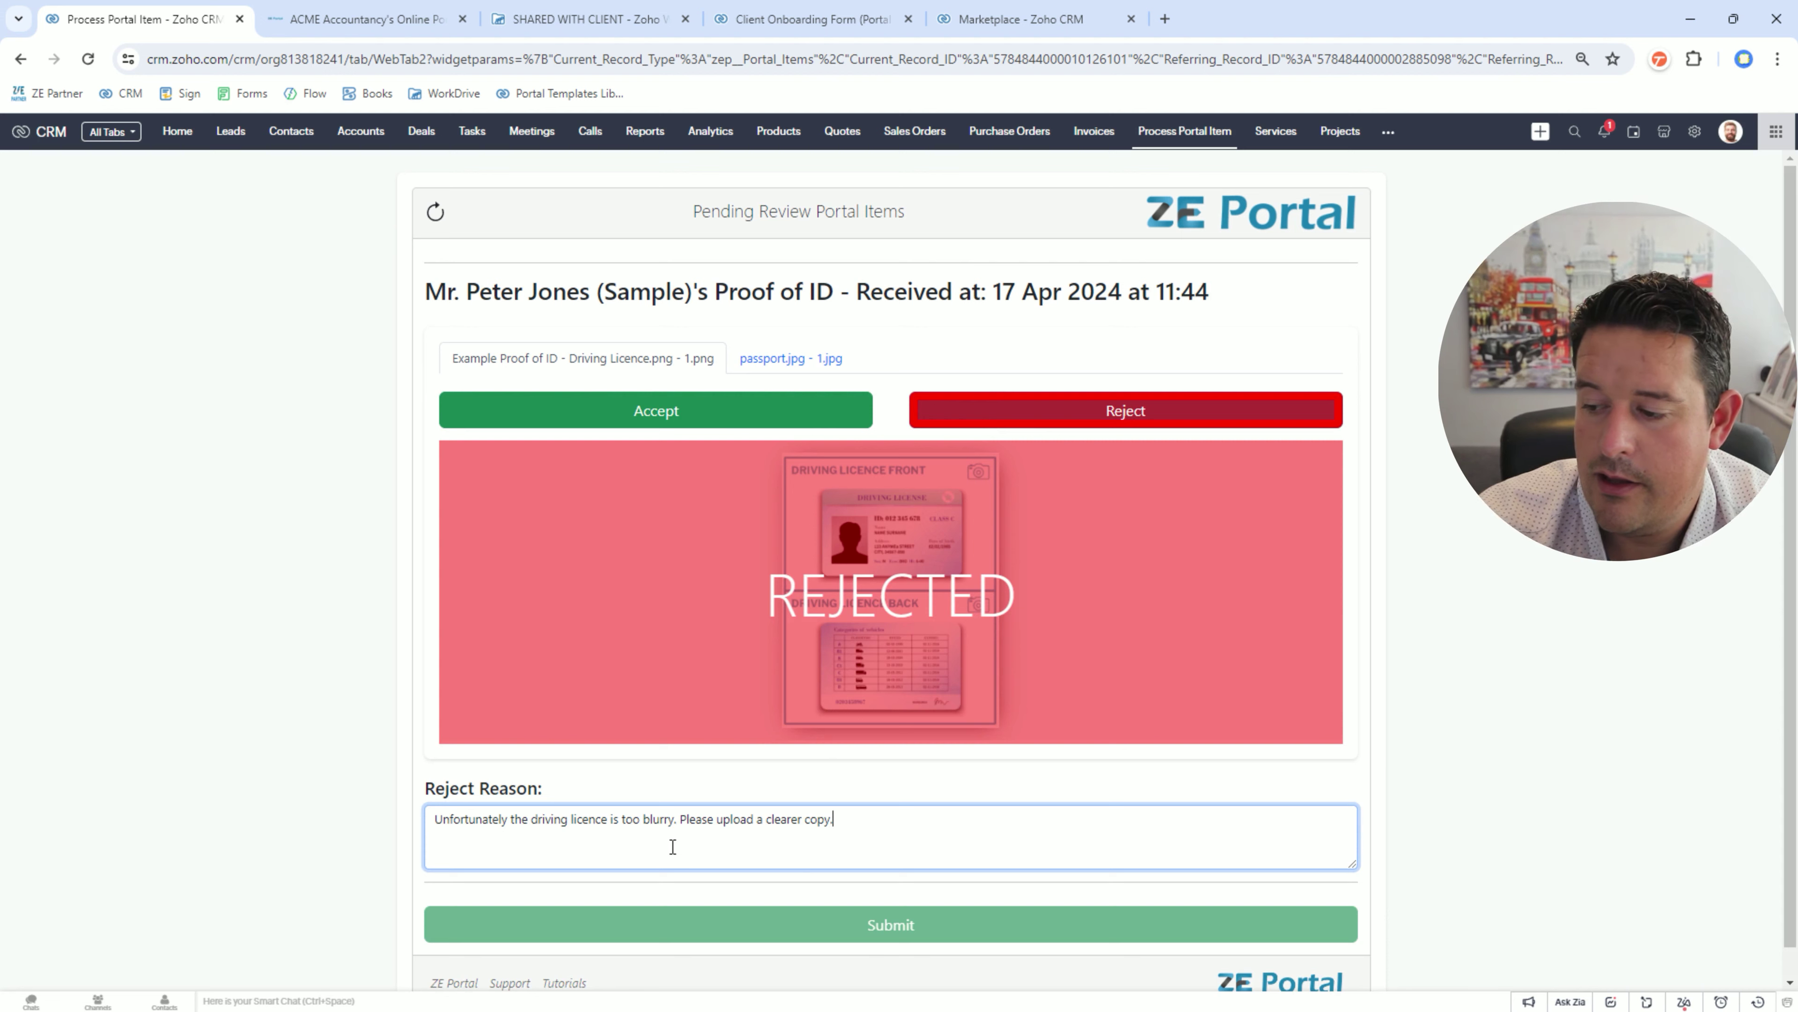
{"action": "left_click", "coordinate": [318, 704]}
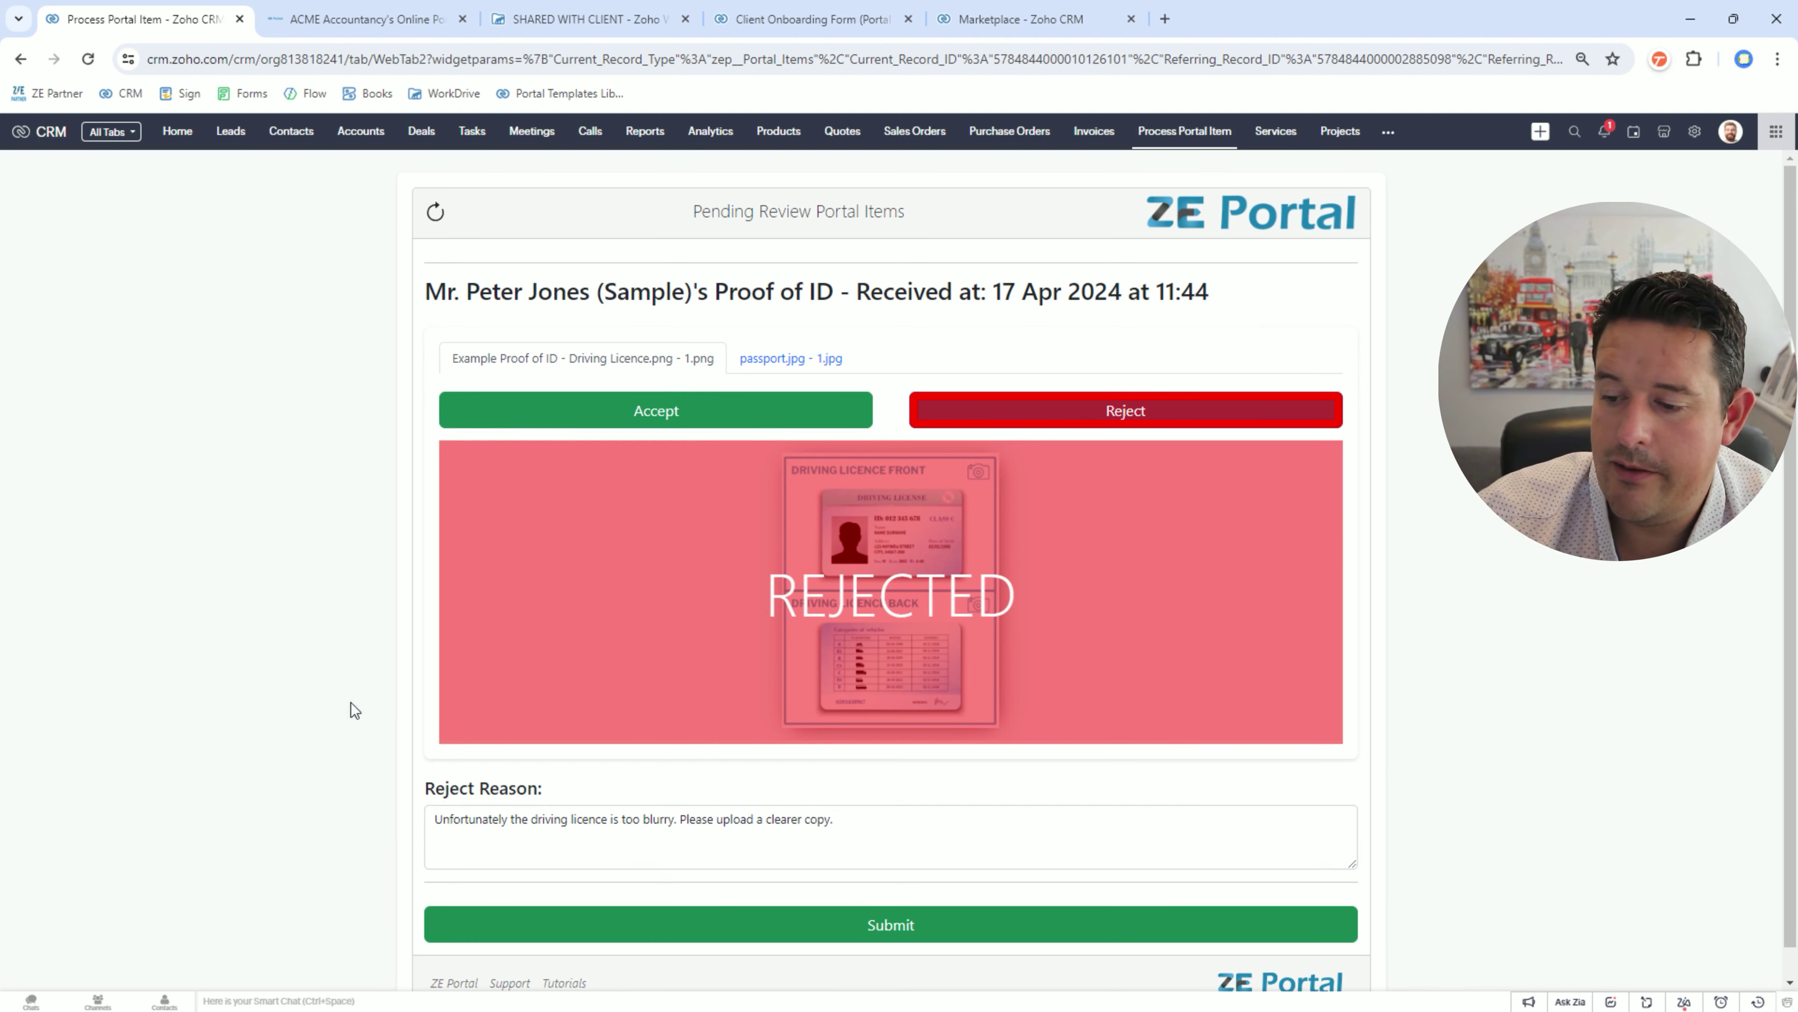
{"action": "left_click", "coordinate": [760, 923]}
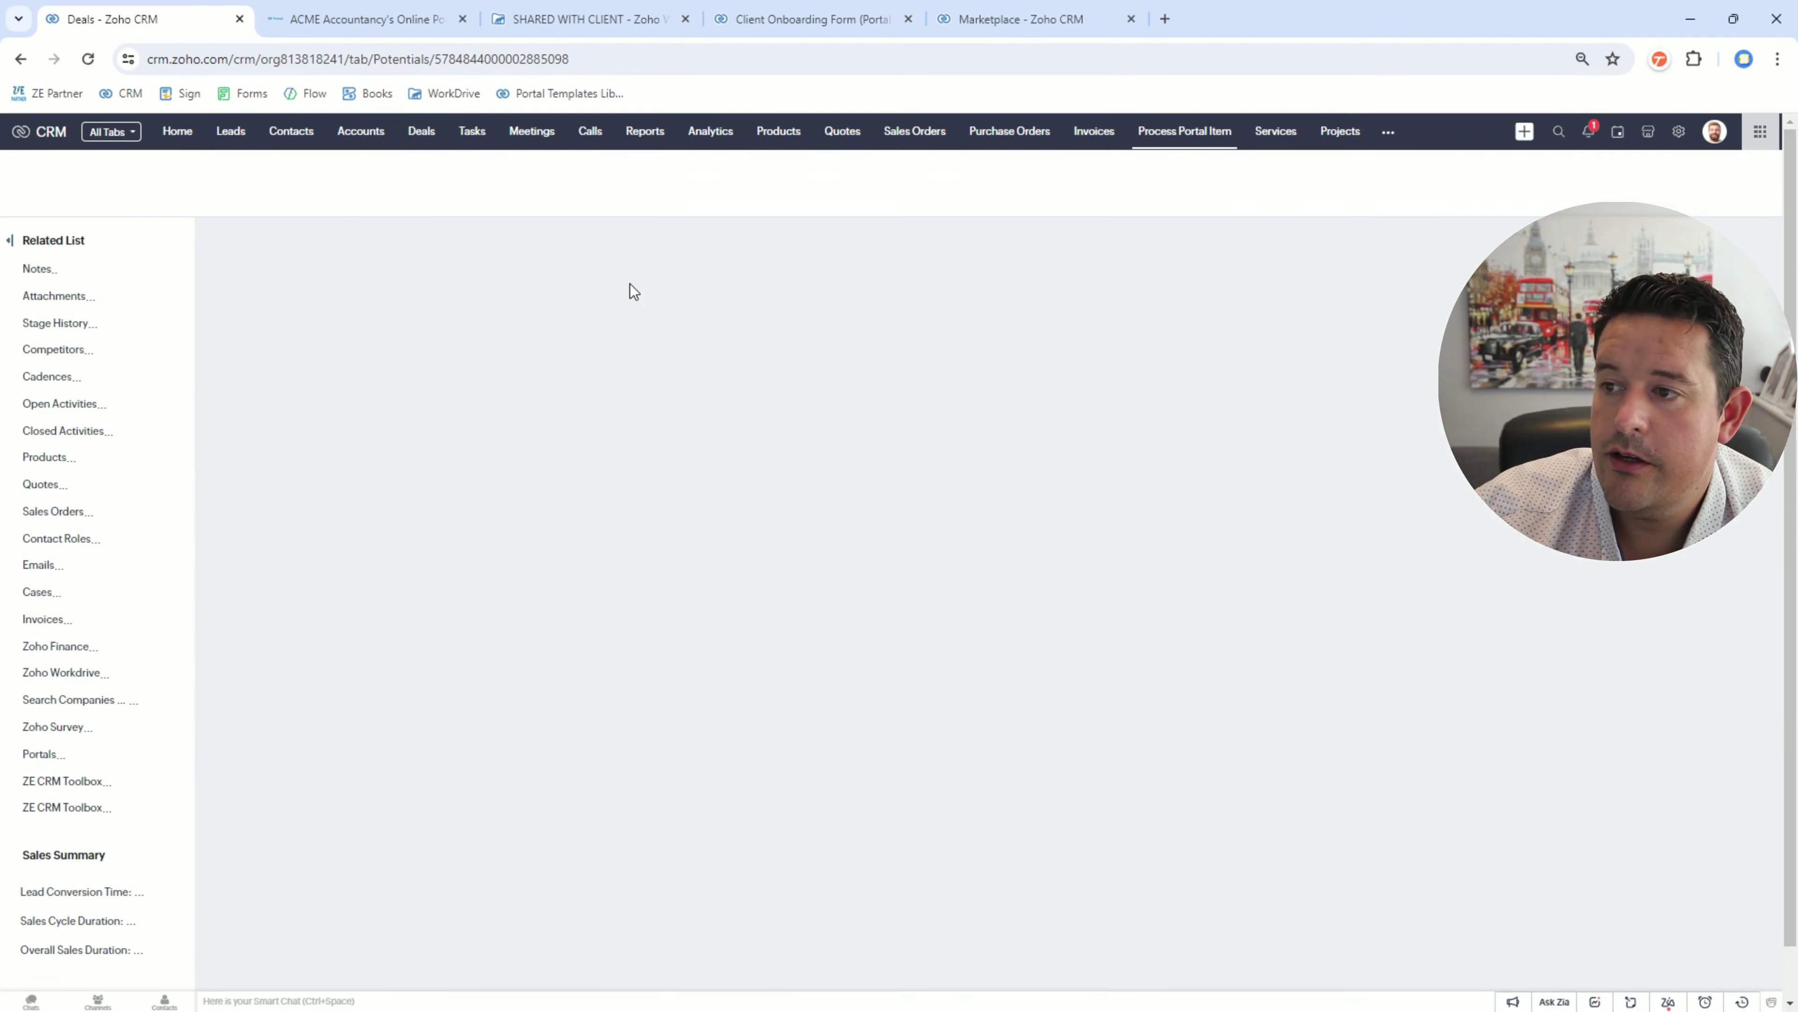
- Check the item statuses on the deal, open the Client Onboarding Form response for processing, and view the submitted form as the client
{"action": "scroll", "coordinate": [1144, 530], "scroll_direction": "down", "scroll_amount": 3}
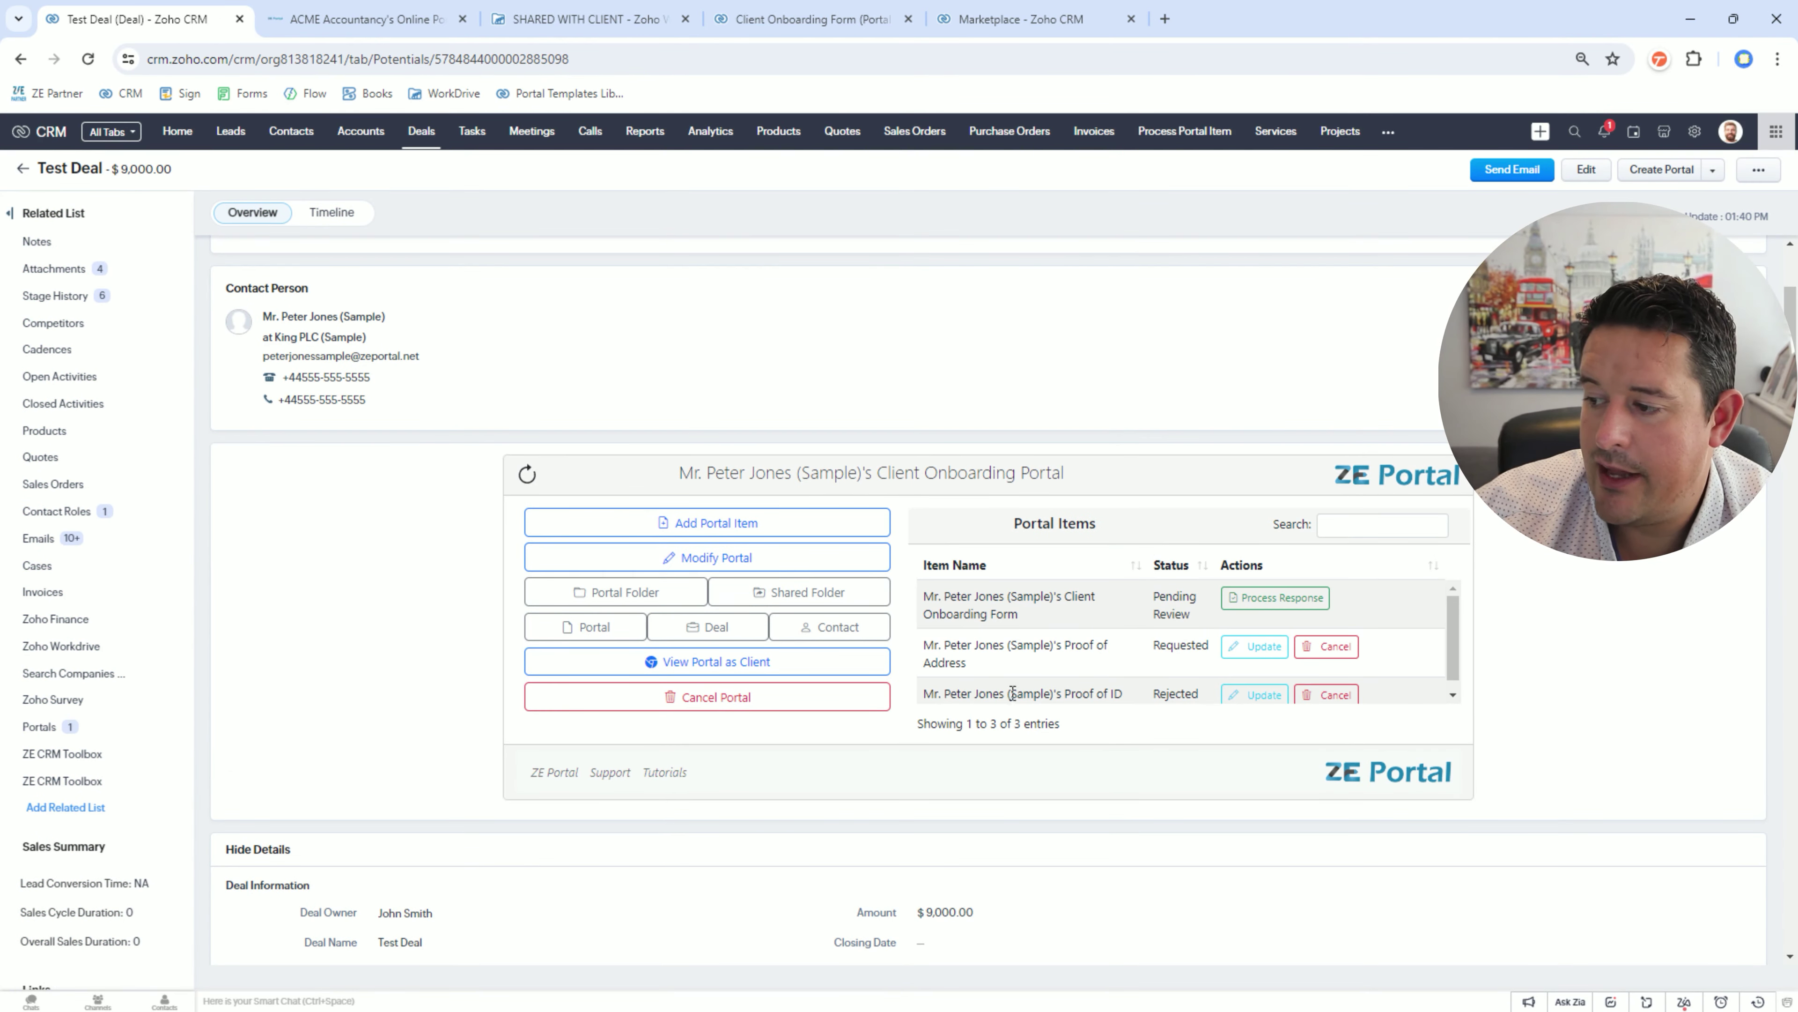
{"action": "scroll", "coordinate": [971, 694], "scroll_direction": "down", "scroll_amount": 1}
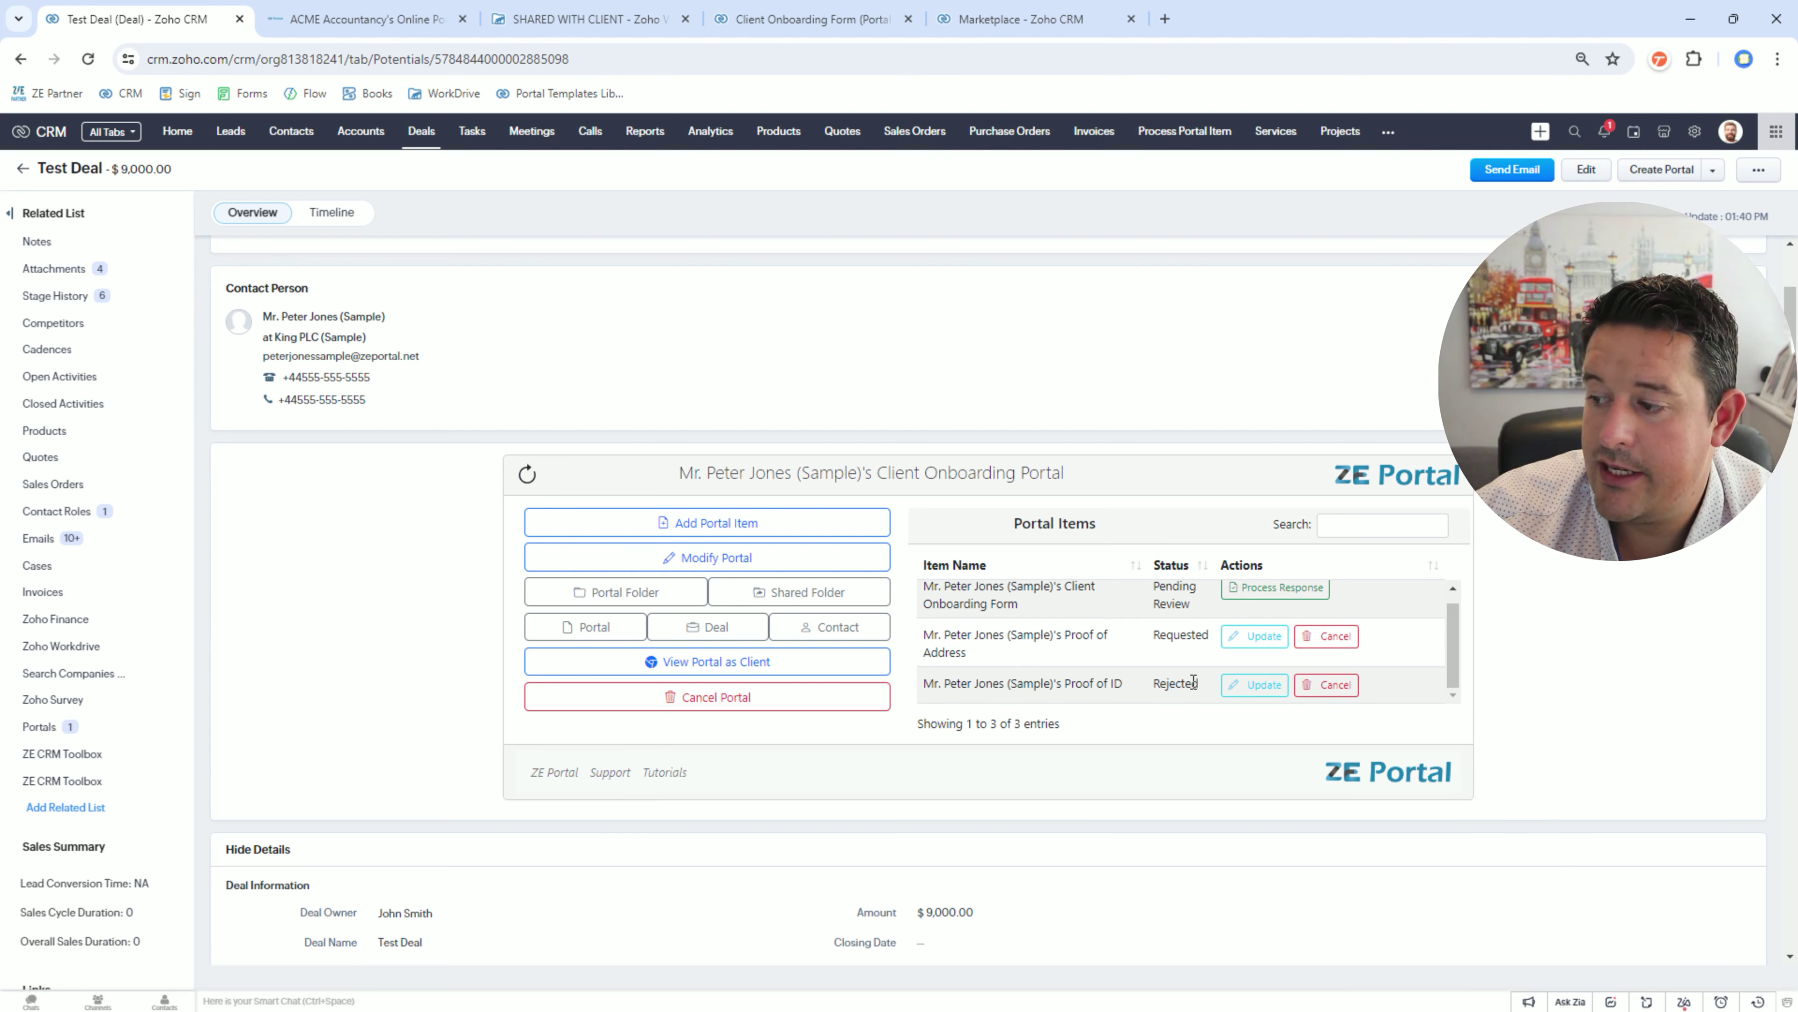
{"action": "scroll", "coordinate": [1171, 670], "scroll_direction": "up", "scroll_amount": 1}
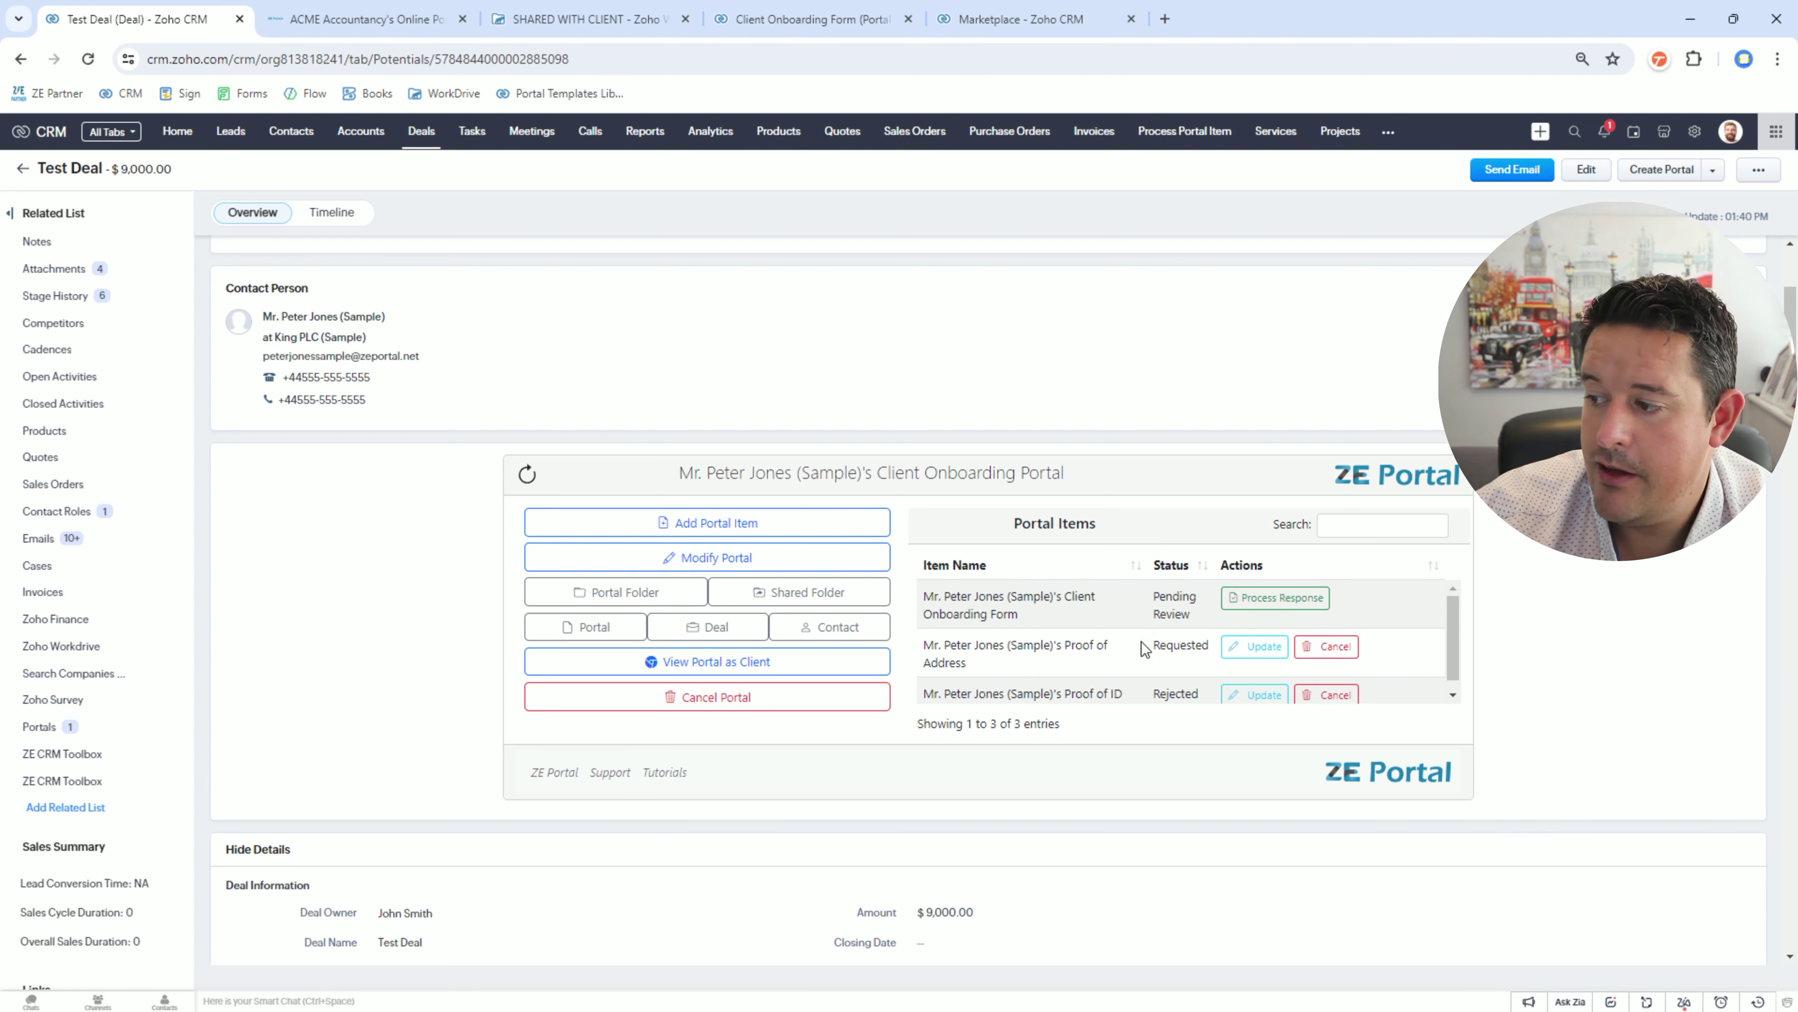
{"action": "left_click", "coordinate": [1270, 601]}
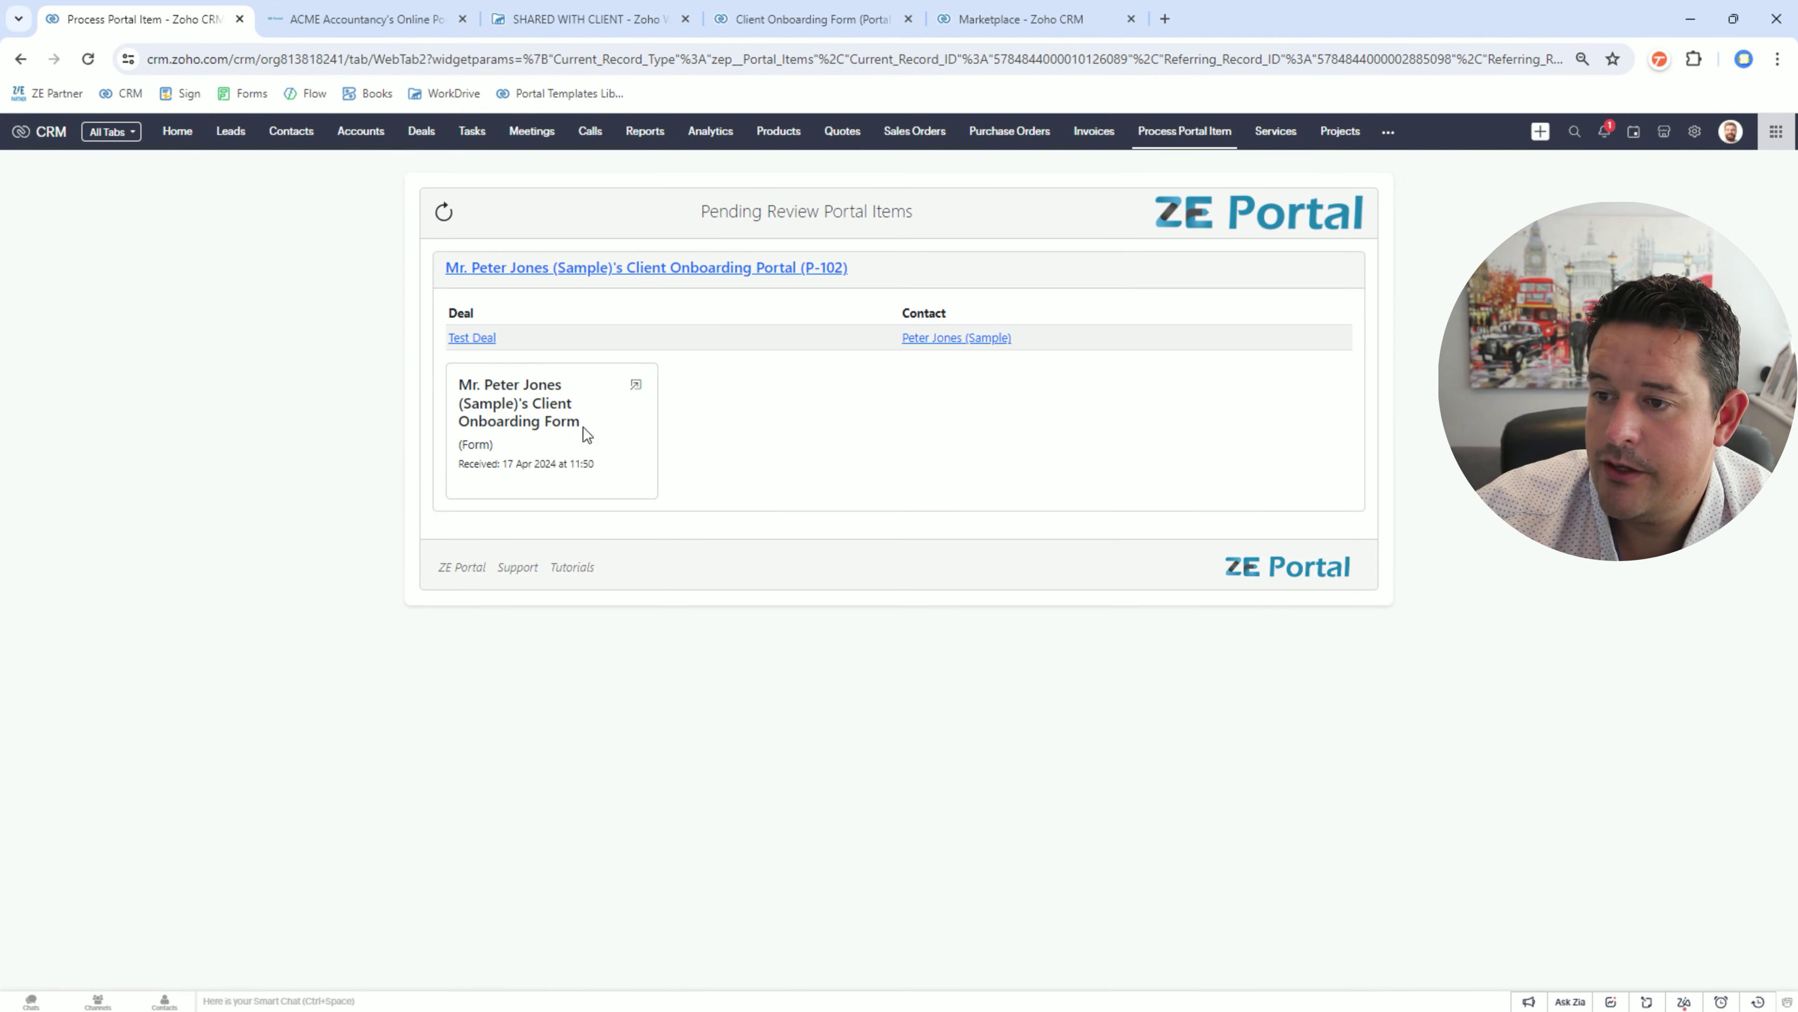
{"action": "left_click", "coordinate": [573, 432]}
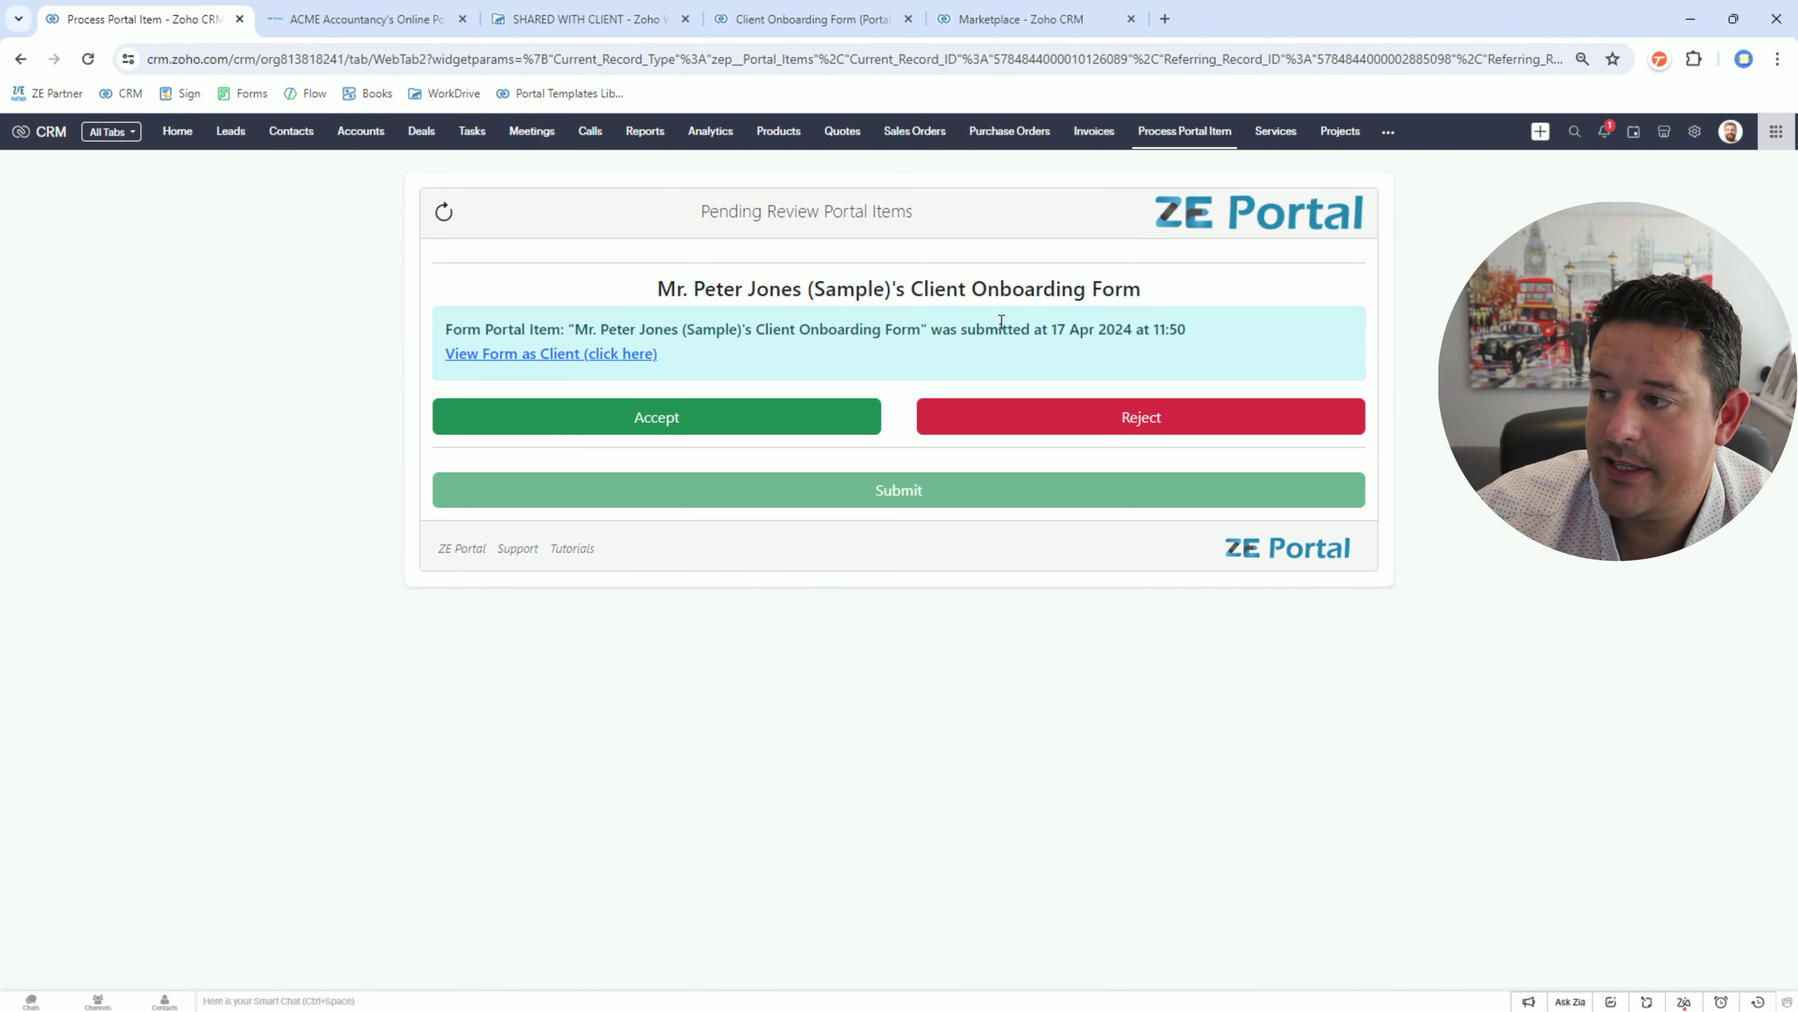
{"action": "left_click", "coordinate": [557, 354]}
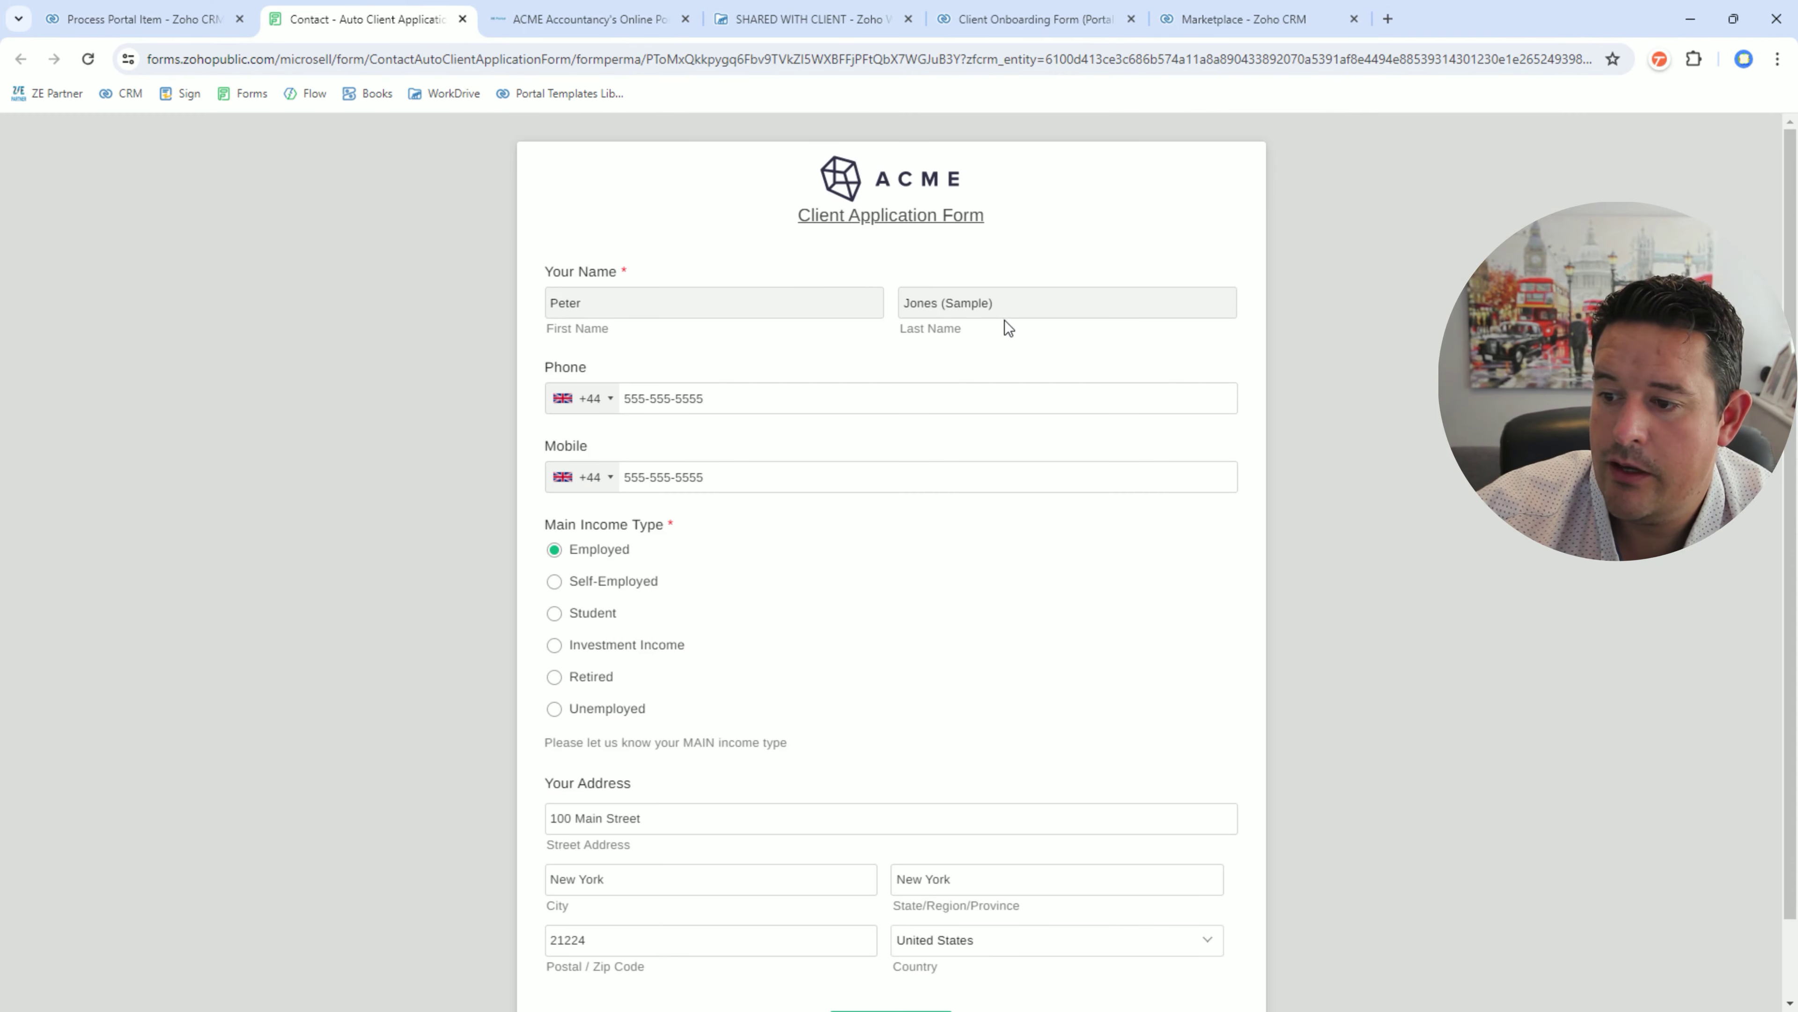
{"action": "scroll", "coordinate": [1004, 321], "scroll_direction": "down", "scroll_amount": 2}
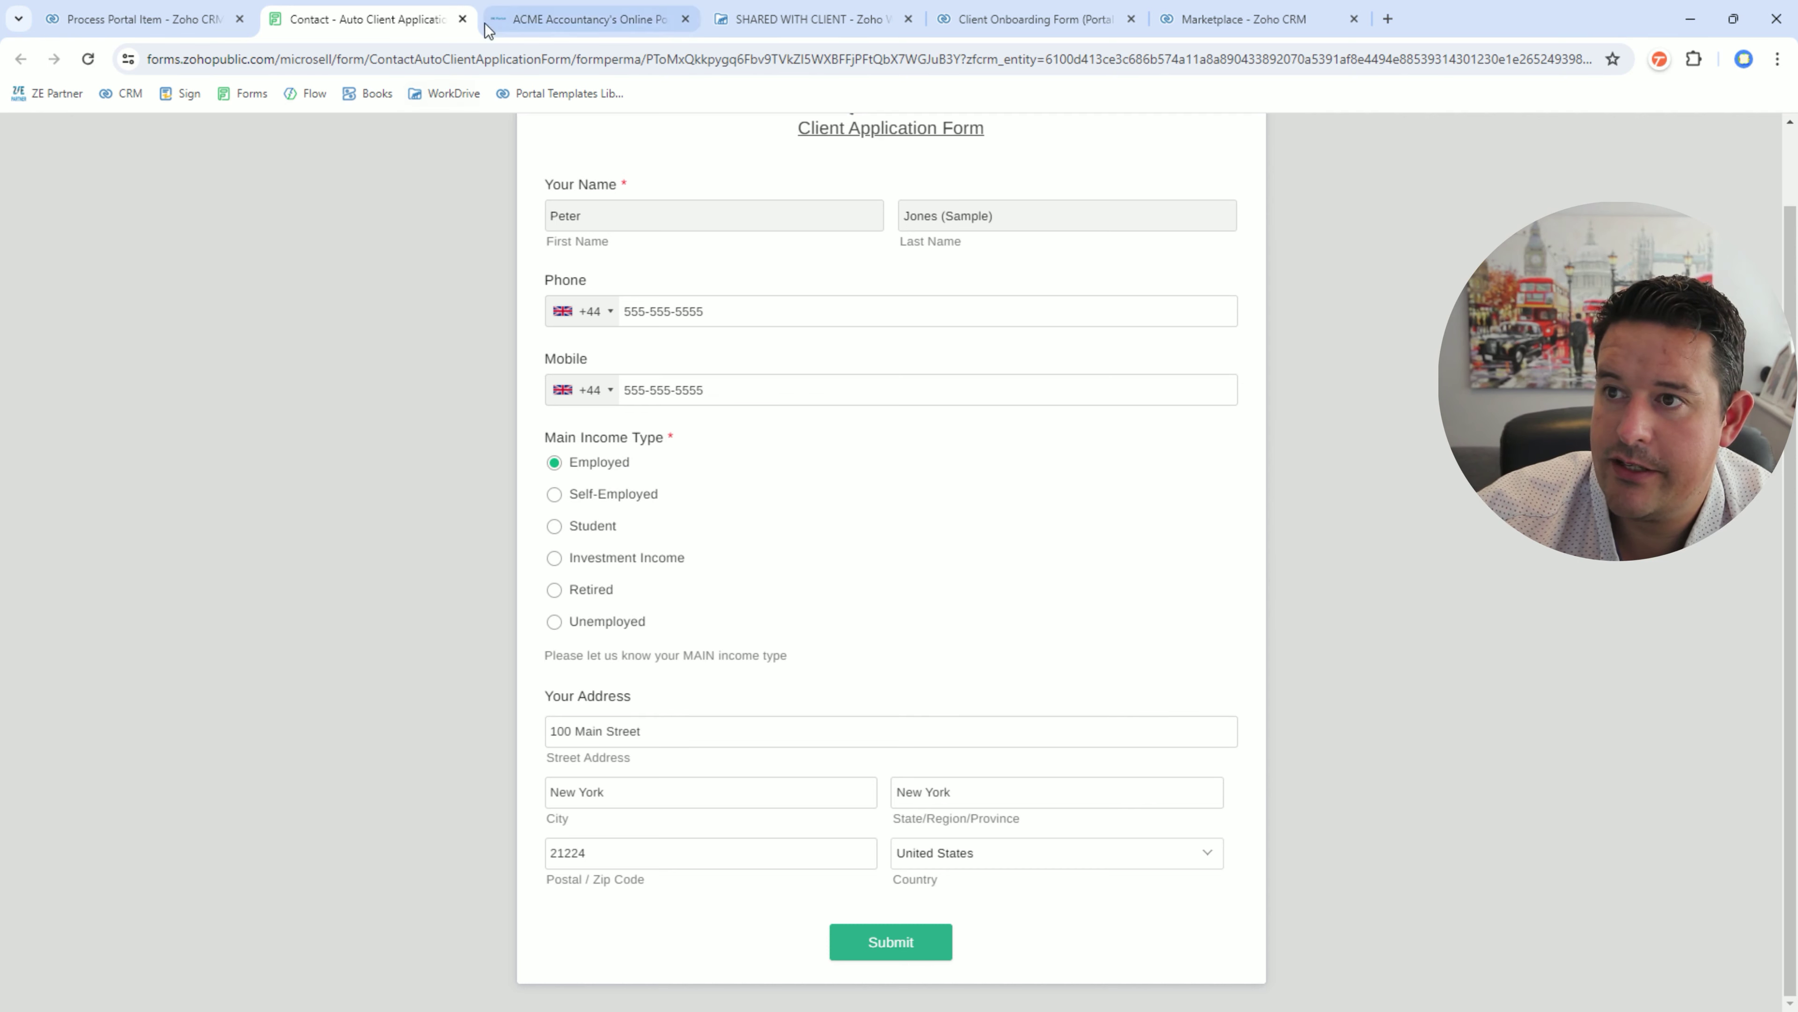
- Close the client's view of the form, accept the Client Onboarding Form response, and submit the review
{"action": "left_click", "coordinate": [462, 19]}
{"action": "left_click", "coordinate": [462, 19]}
{"action": "left_click", "coordinate": [672, 418]}
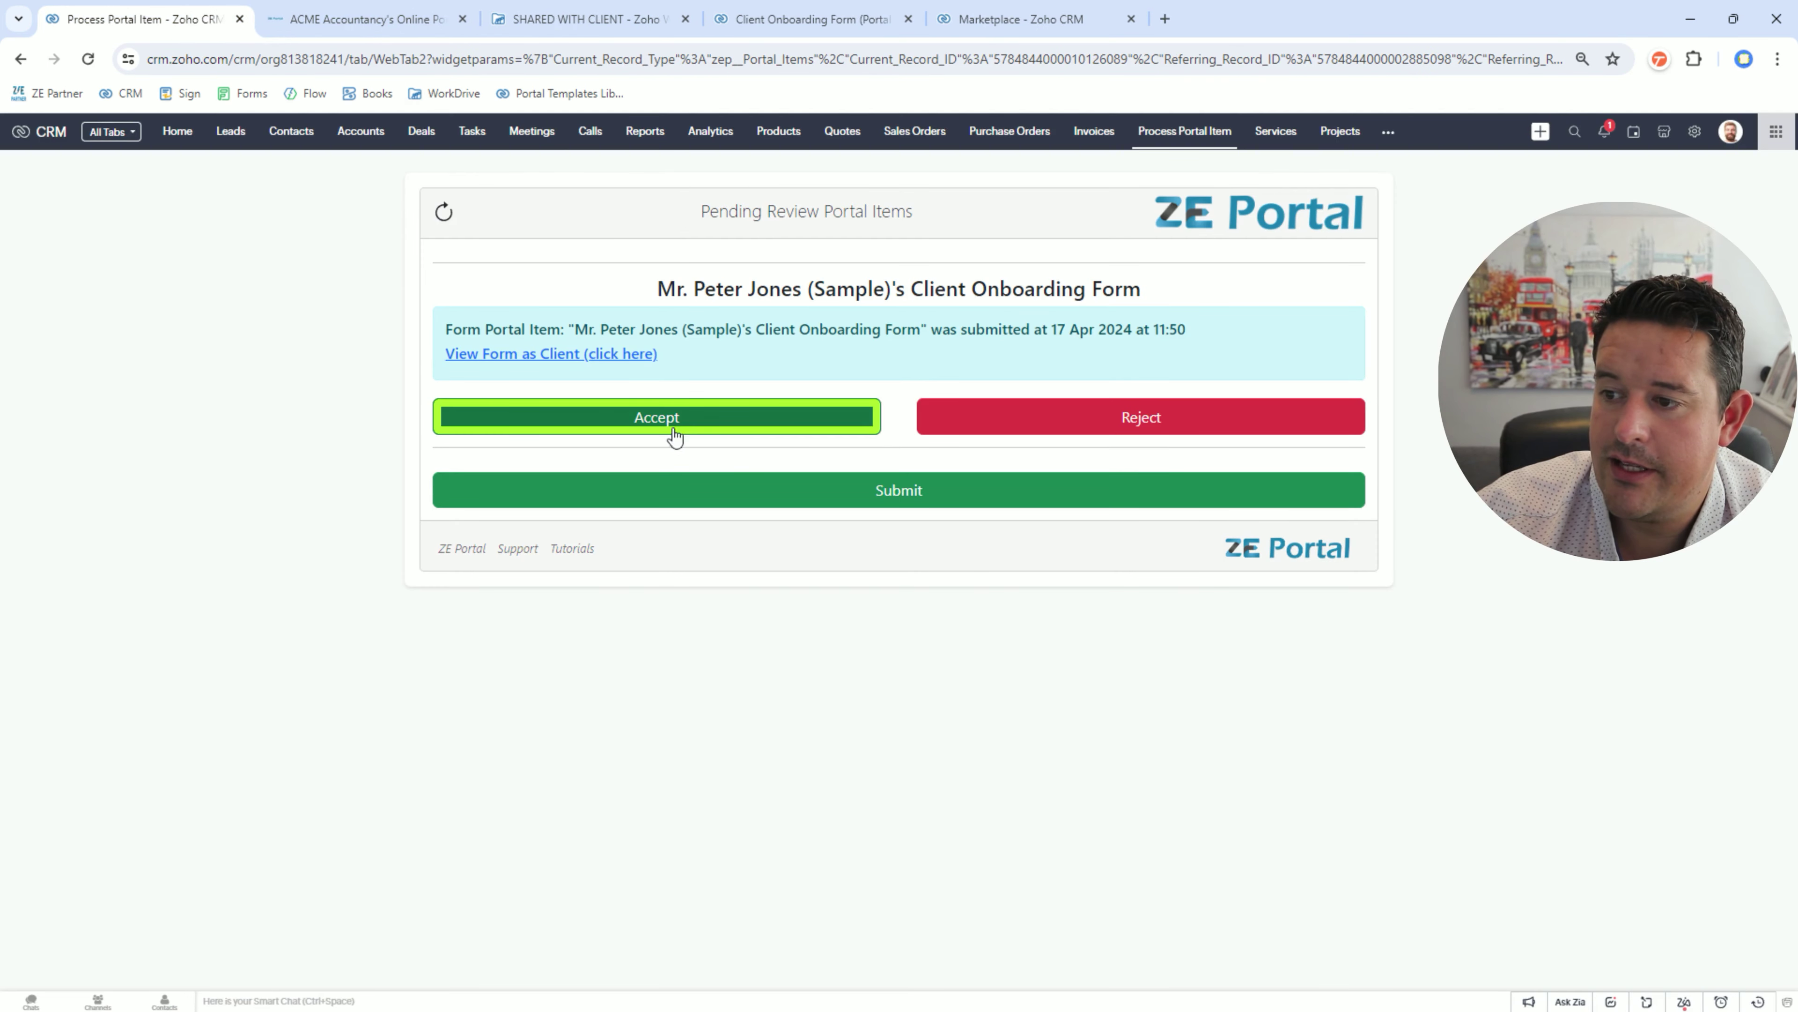
{"action": "left_click", "coordinate": [725, 496]}
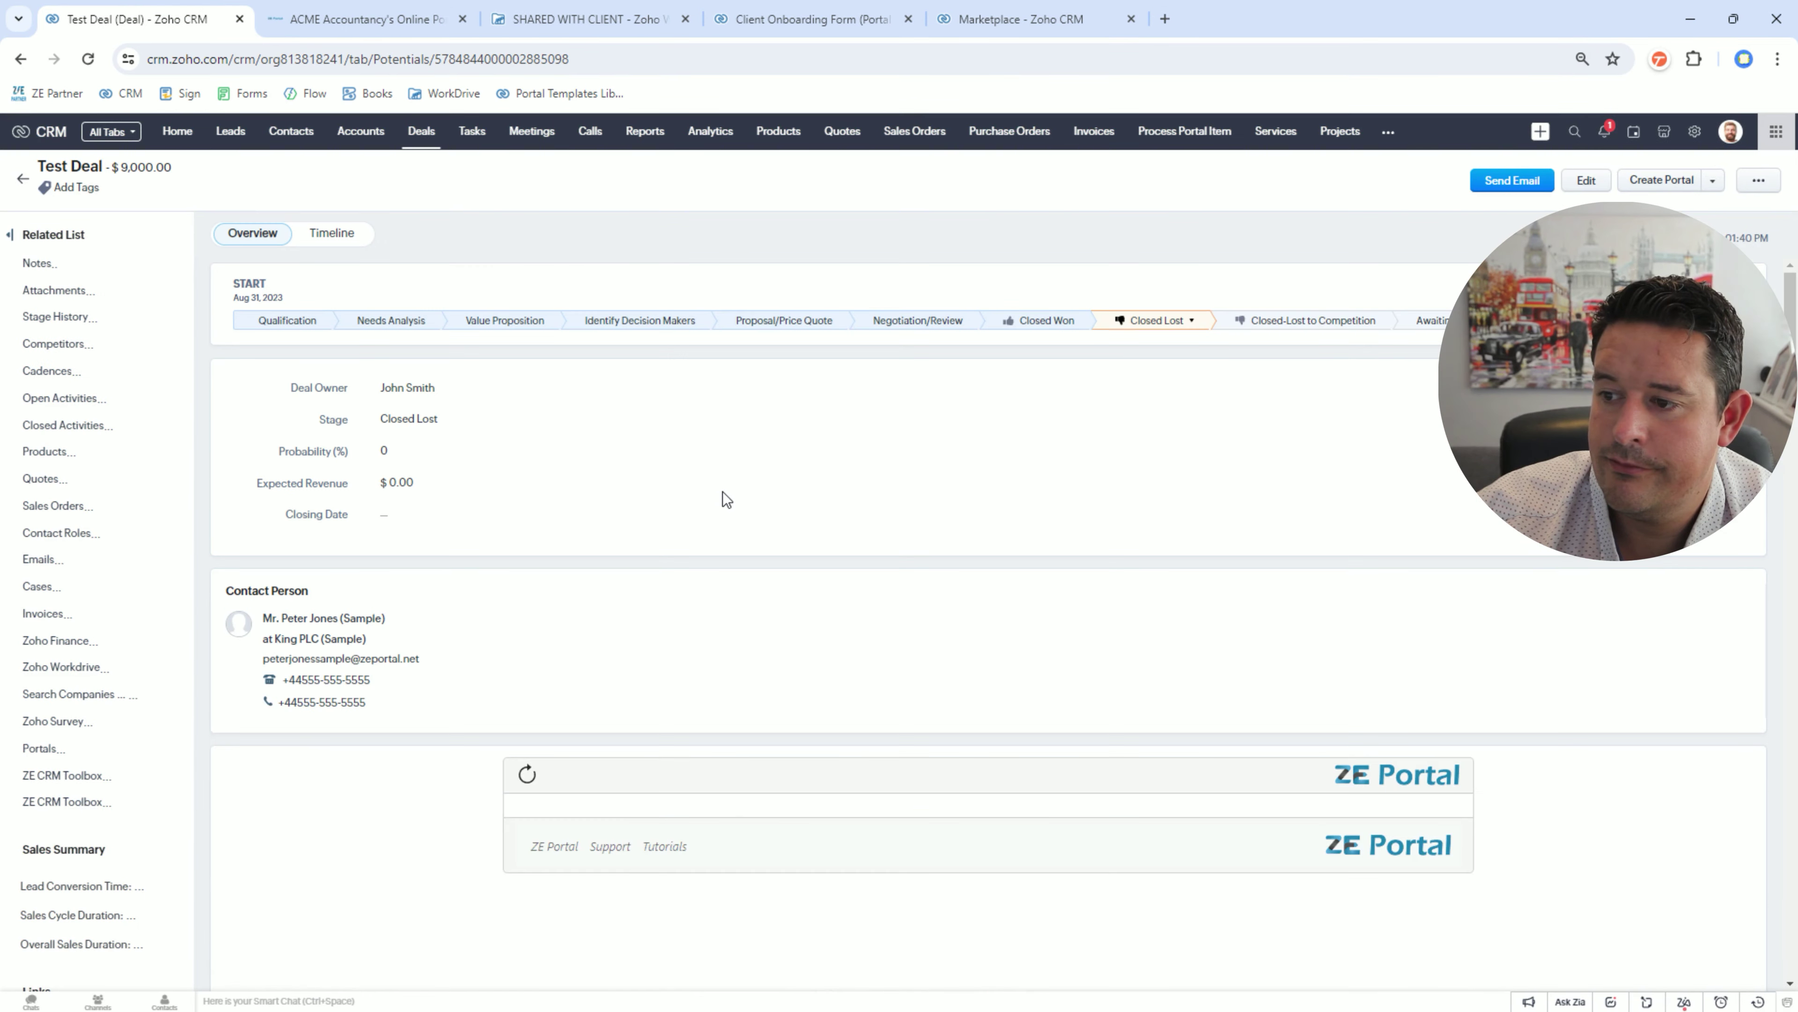
- Check the portal item statuses on the deal, especially that of the Proof of ID item
{"action": "scroll", "coordinate": [1191, 568], "scroll_direction": "down", "scroll_amount": 3}
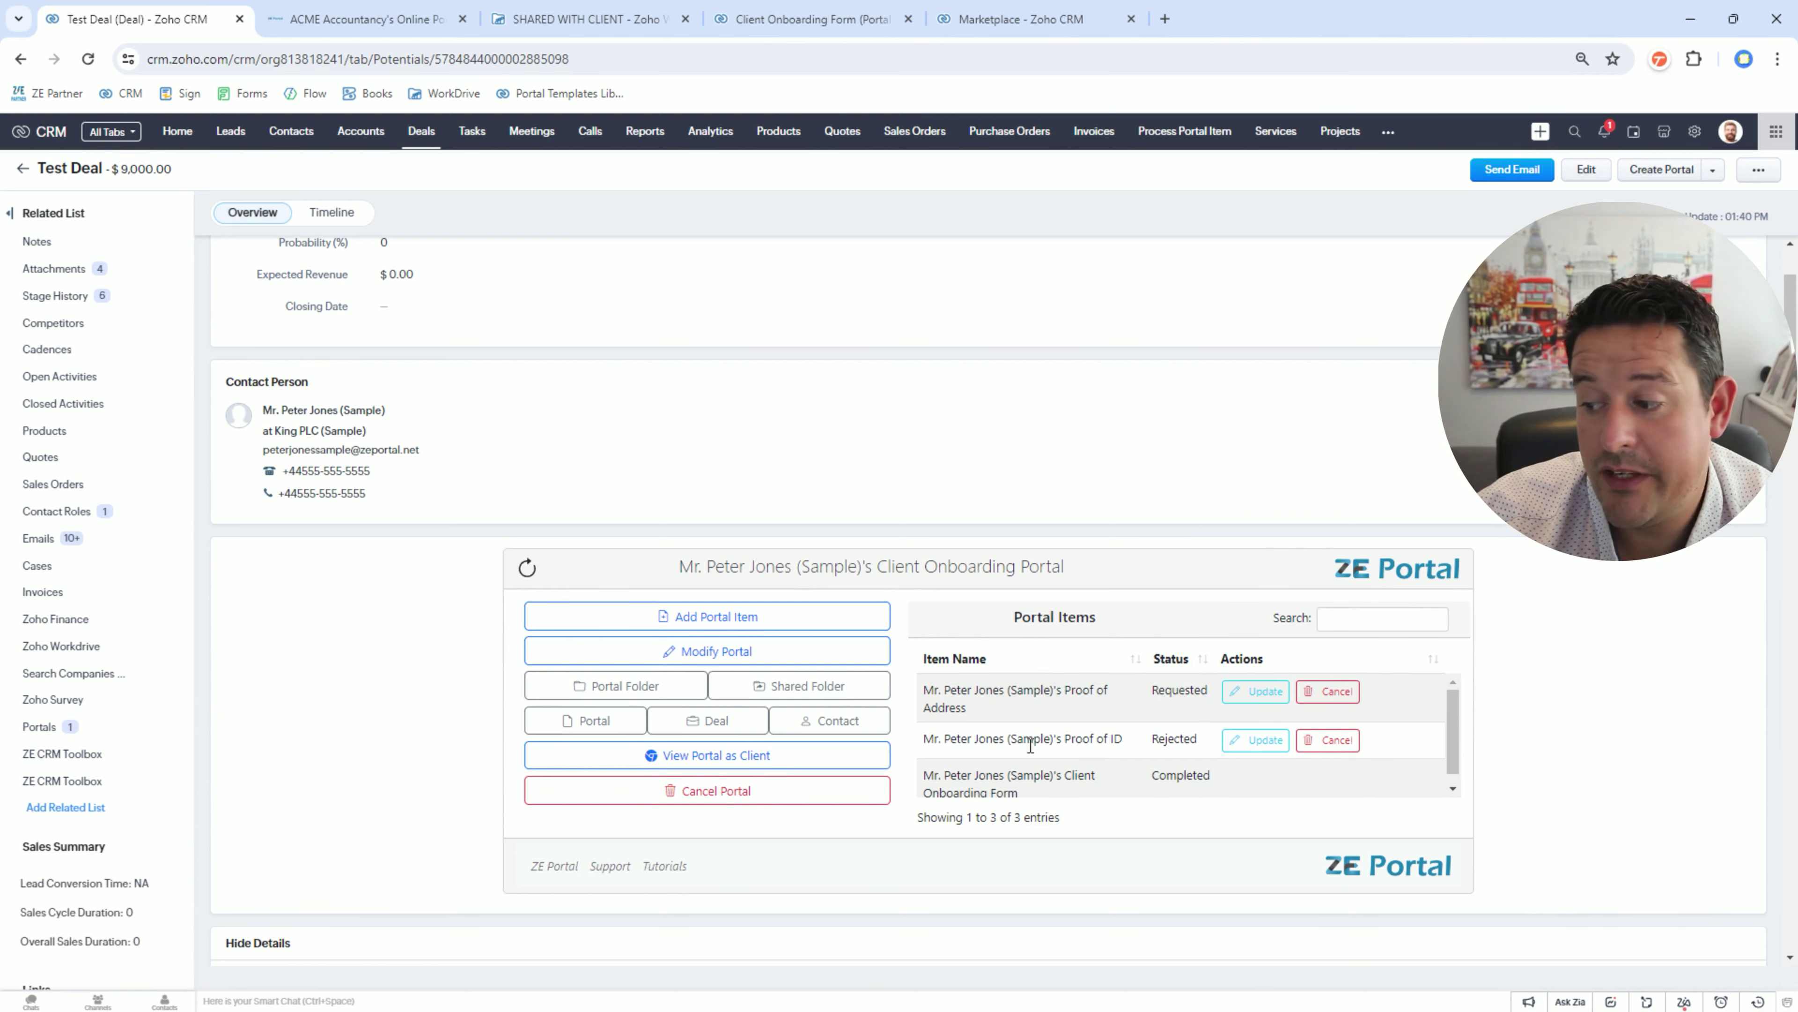
{"action": "double_click", "coordinate": [1168, 739]}
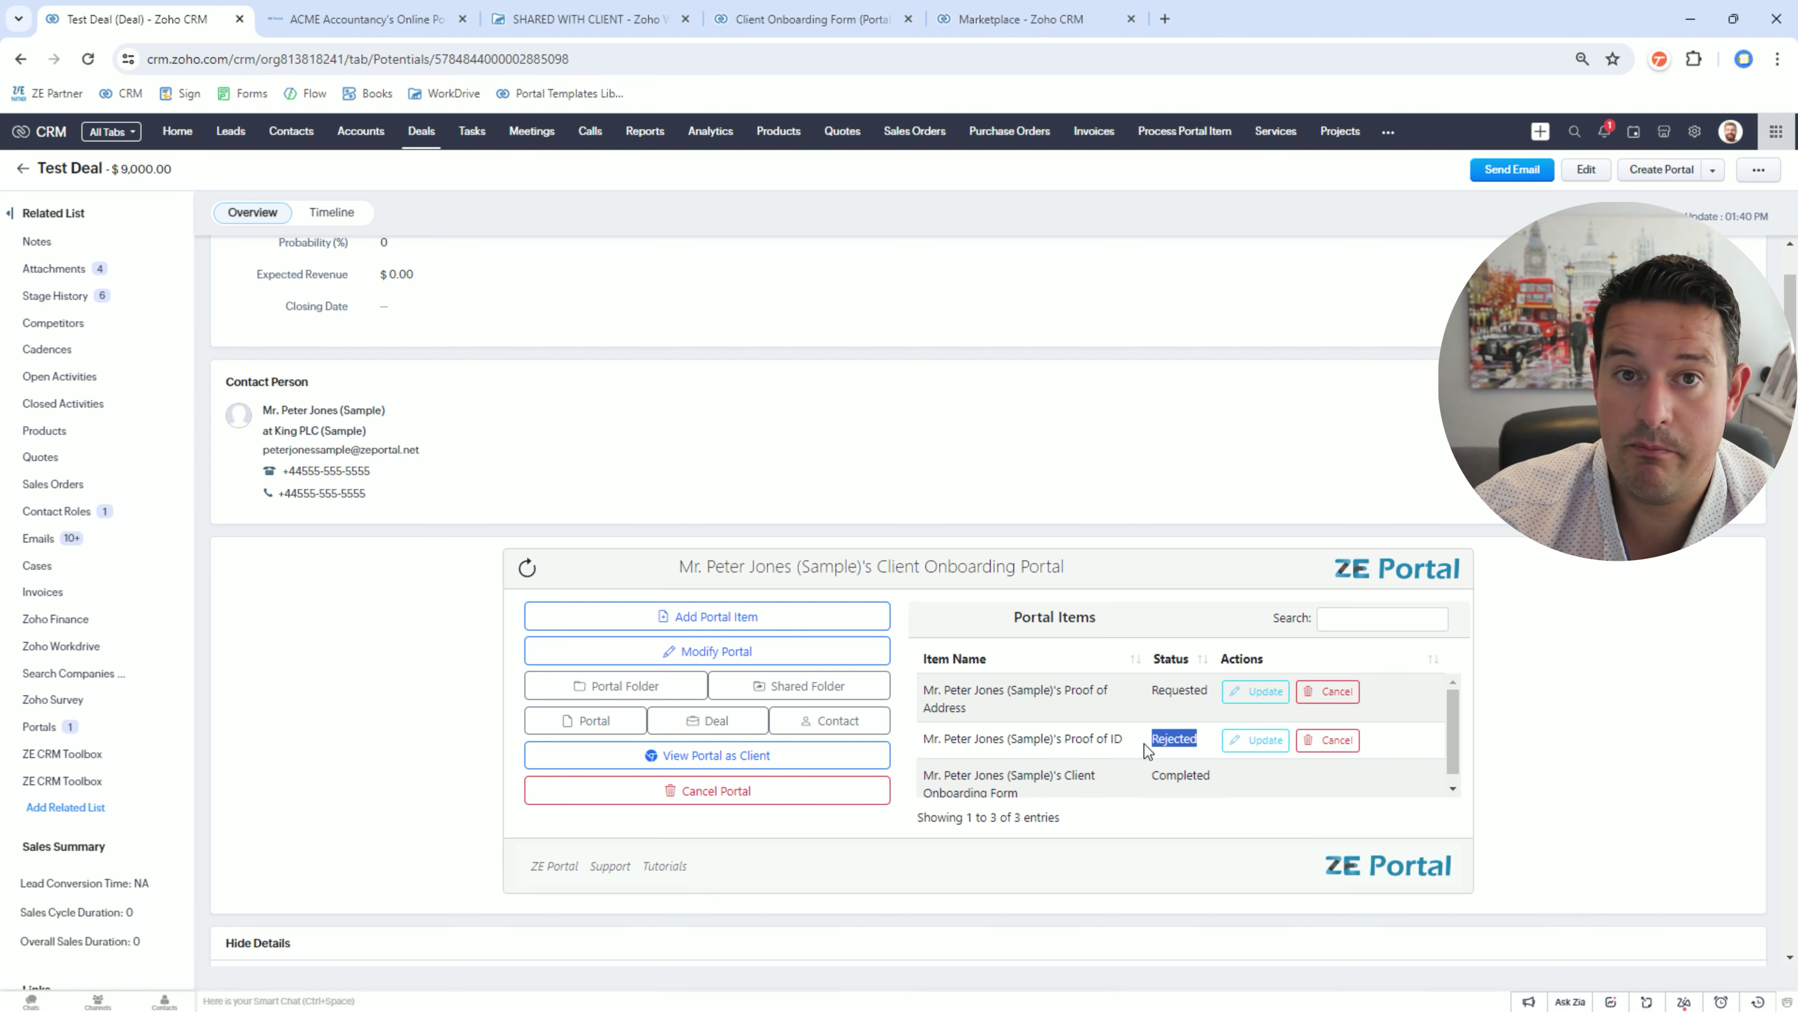
{"action": "left_click", "coordinate": [1144, 744]}
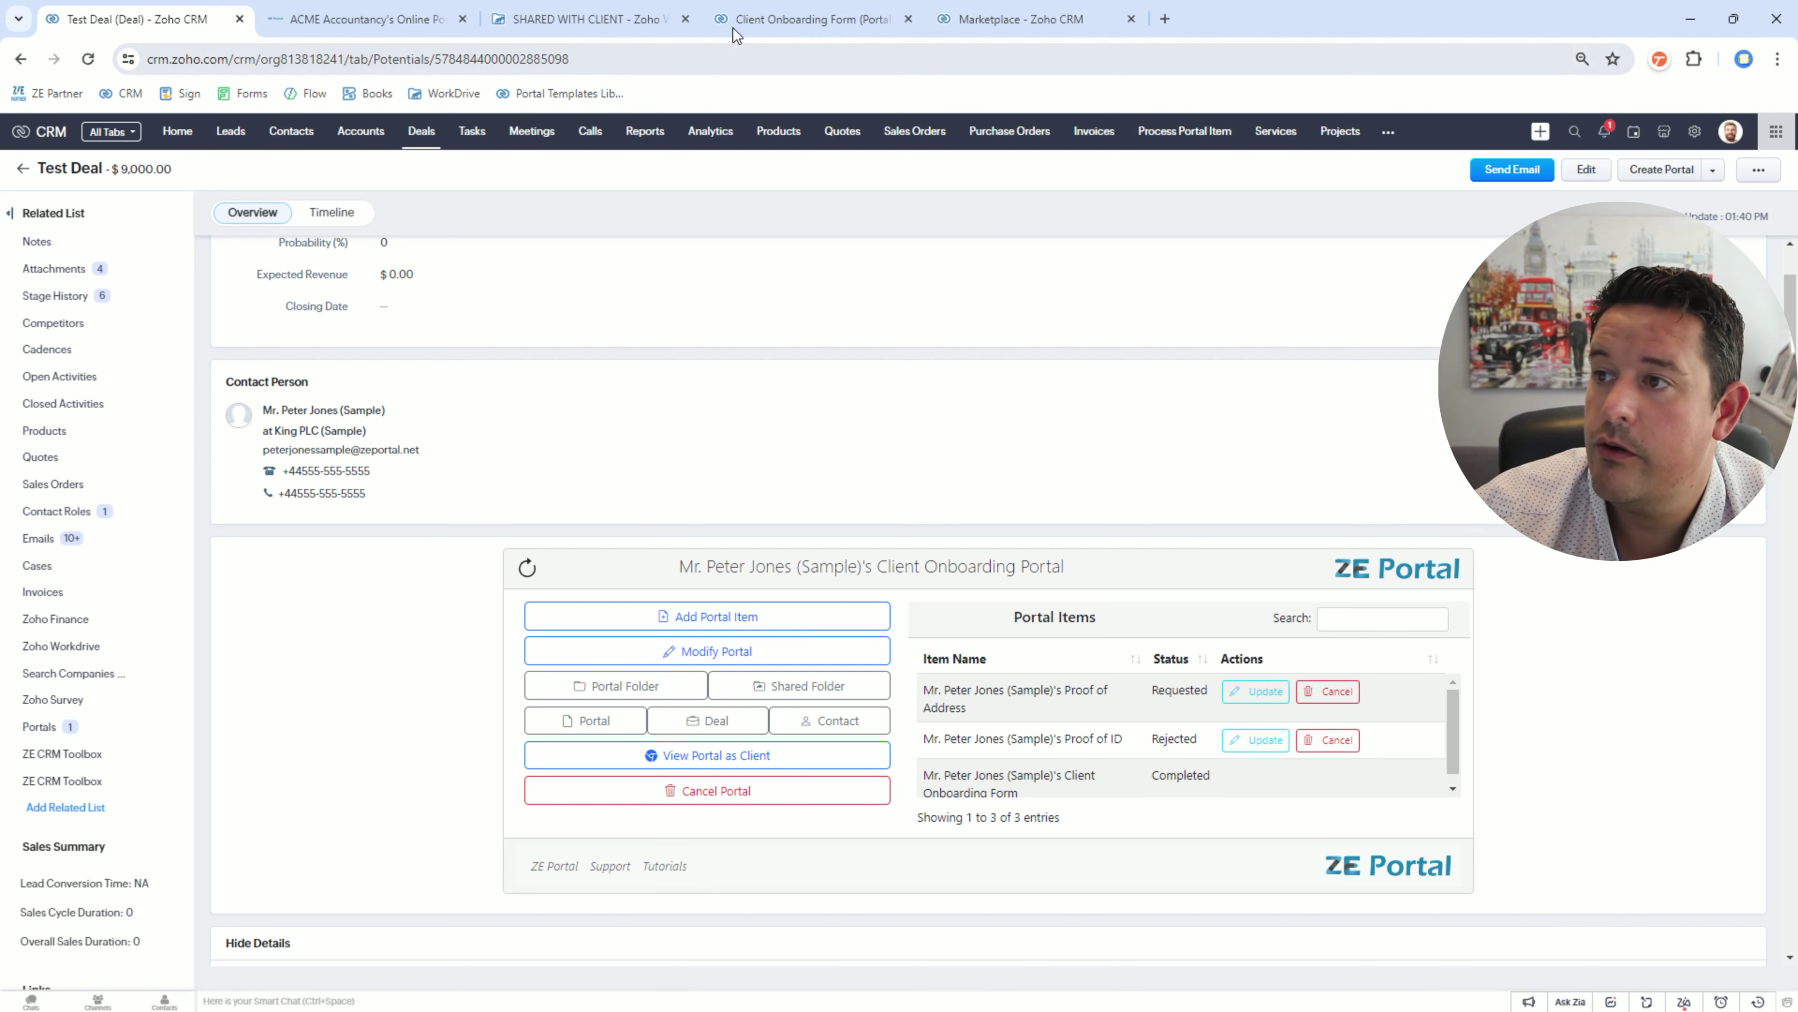
- Switch to the client portal, reload it, and review the required actions and the Proof of ID rejection reason
{"action": "left_click", "coordinate": [368, 20]}
{"action": "right_click", "coordinate": [729, 181]}
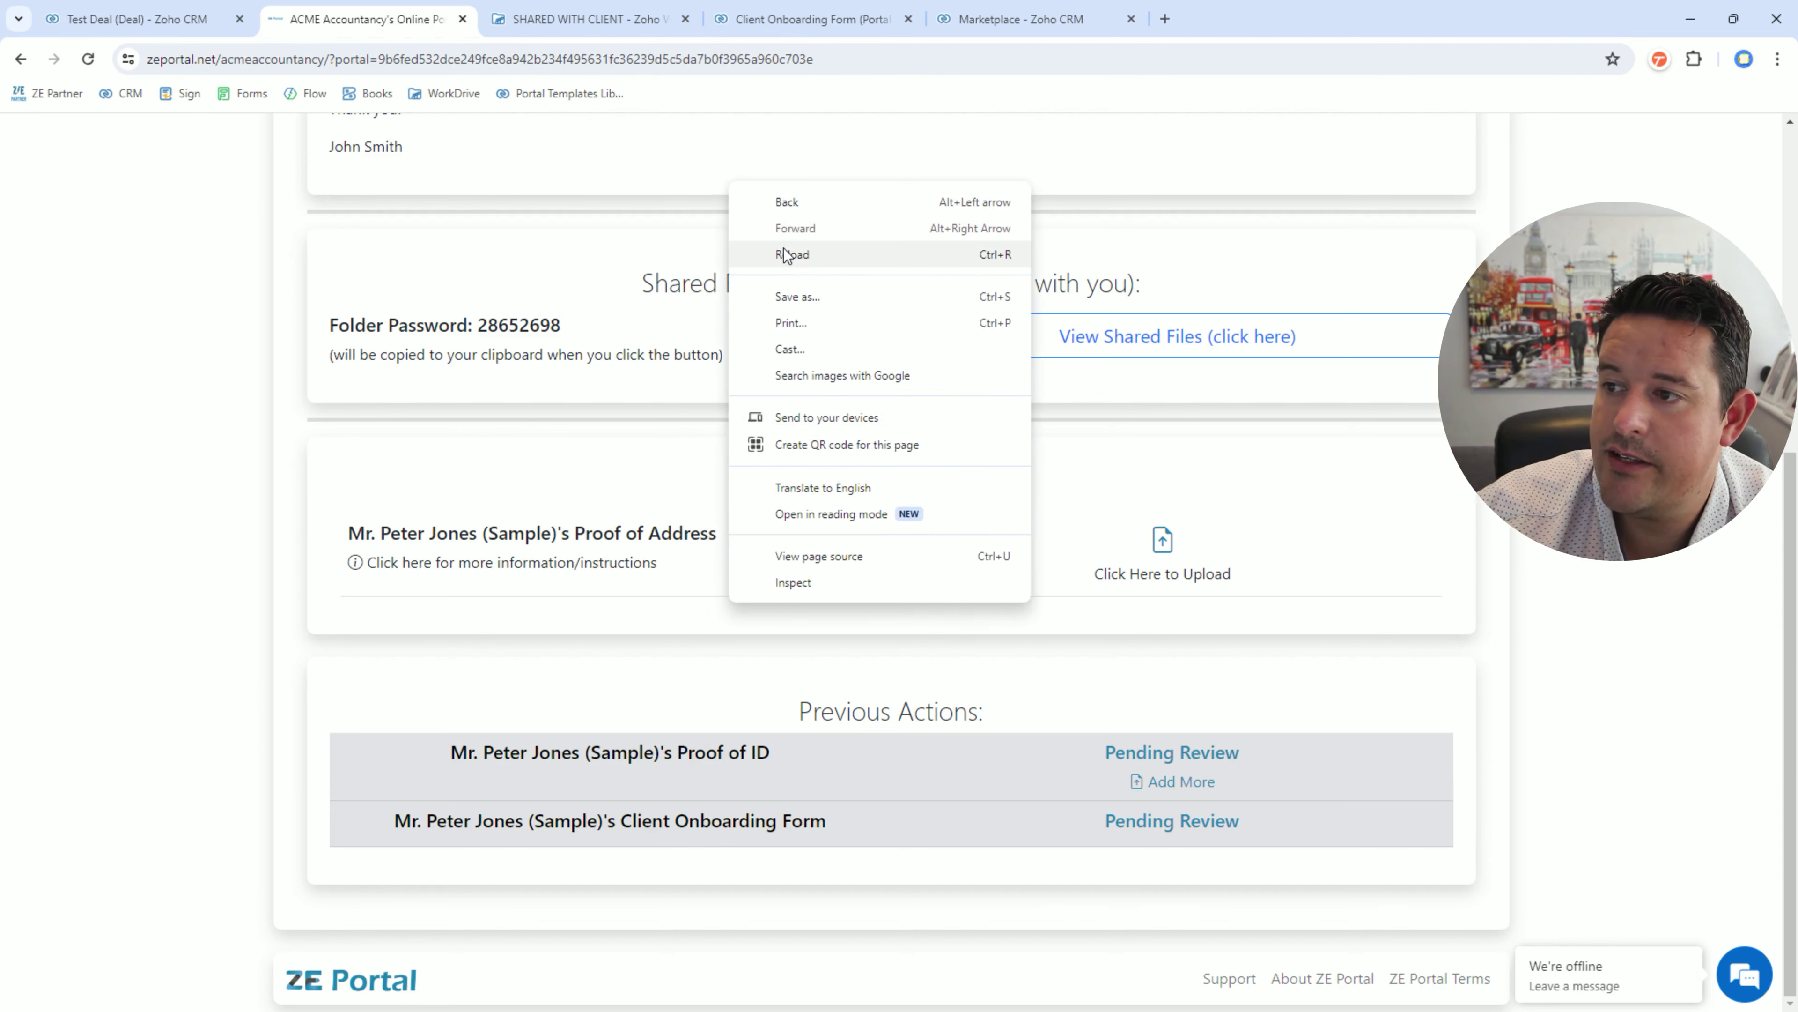
{"action": "left_click", "coordinate": [785, 256]}
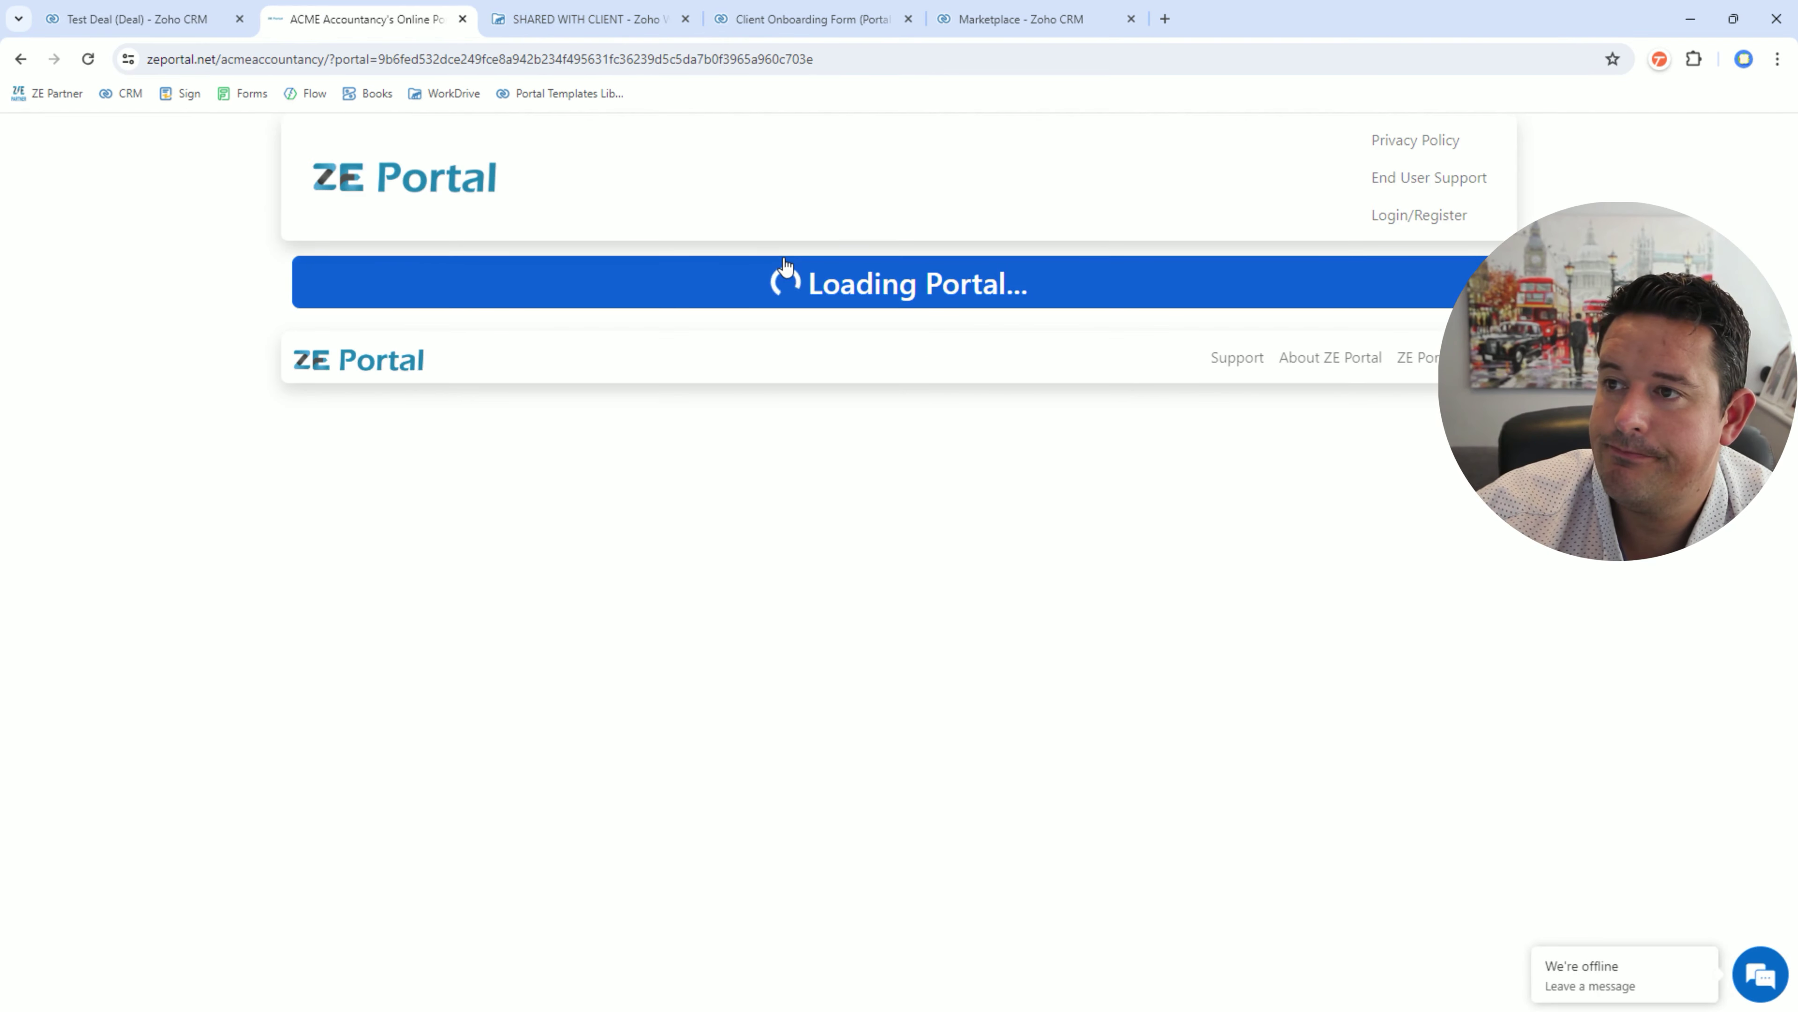
{"action": "scroll", "coordinate": [1037, 347], "scroll_direction": "down", "scroll_amount": 2}
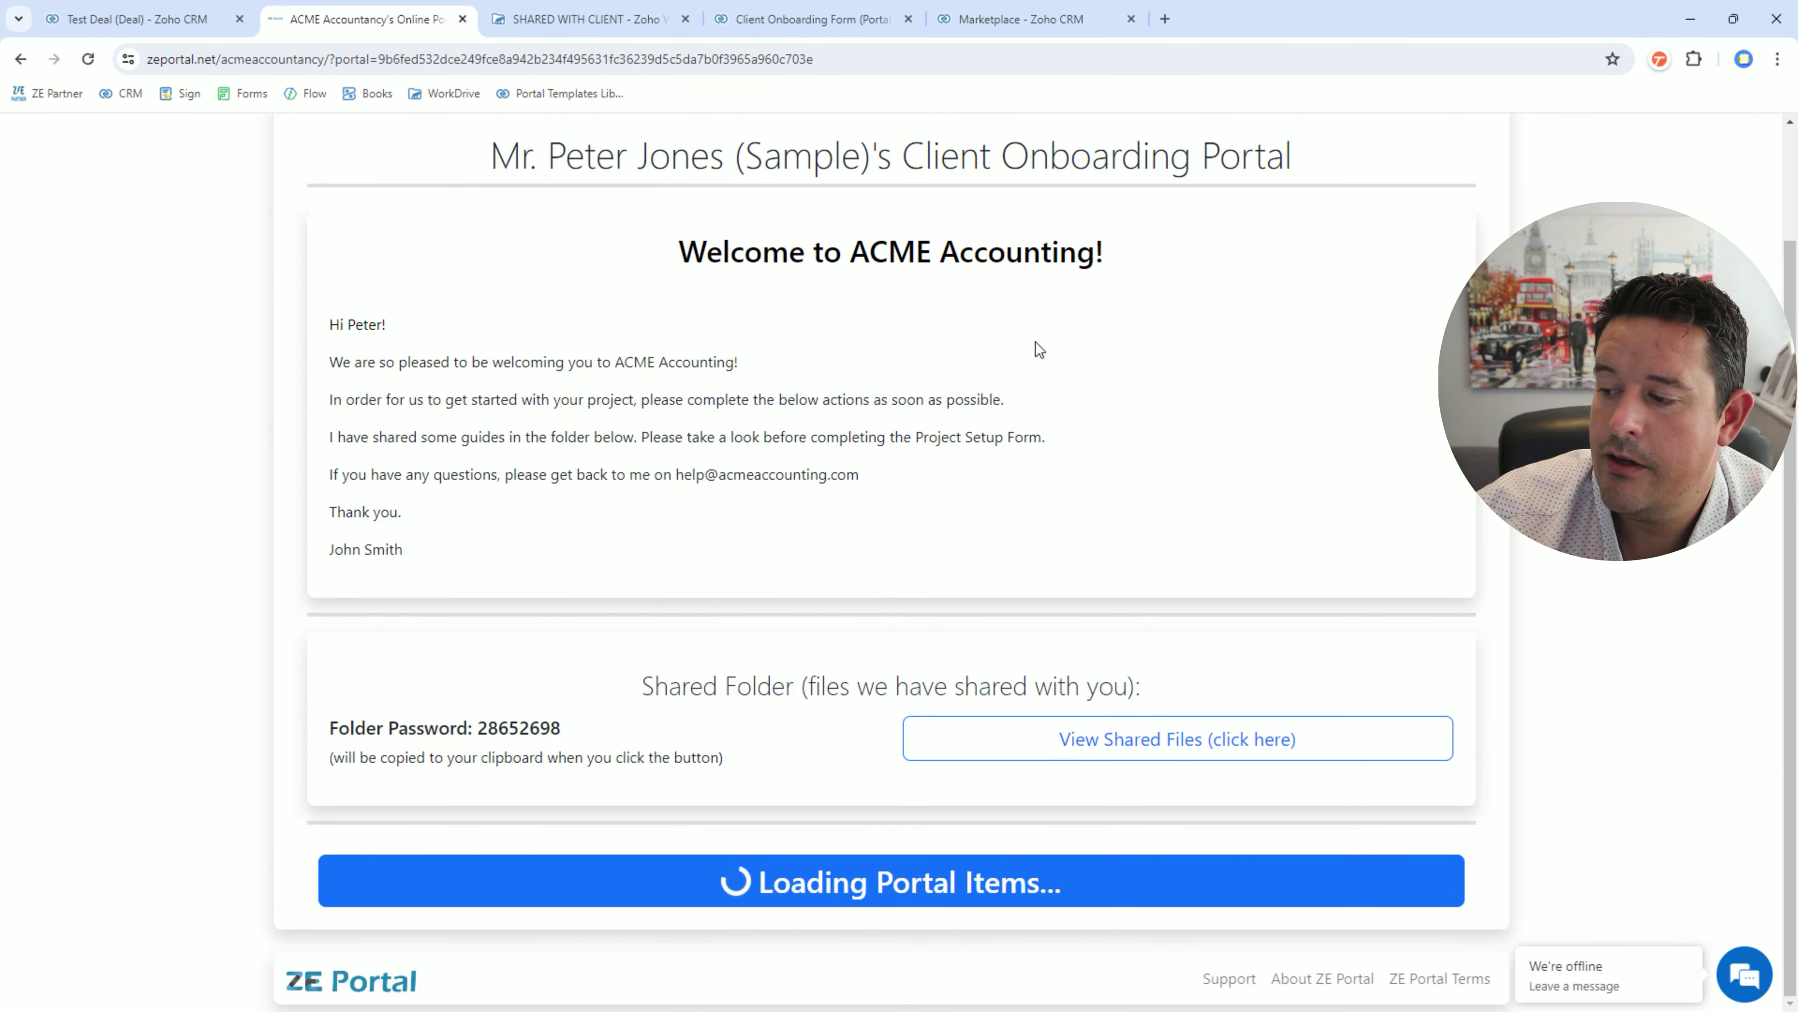
{"action": "scroll", "coordinate": [1035, 341], "scroll_direction": "down", "scroll_amount": 6}
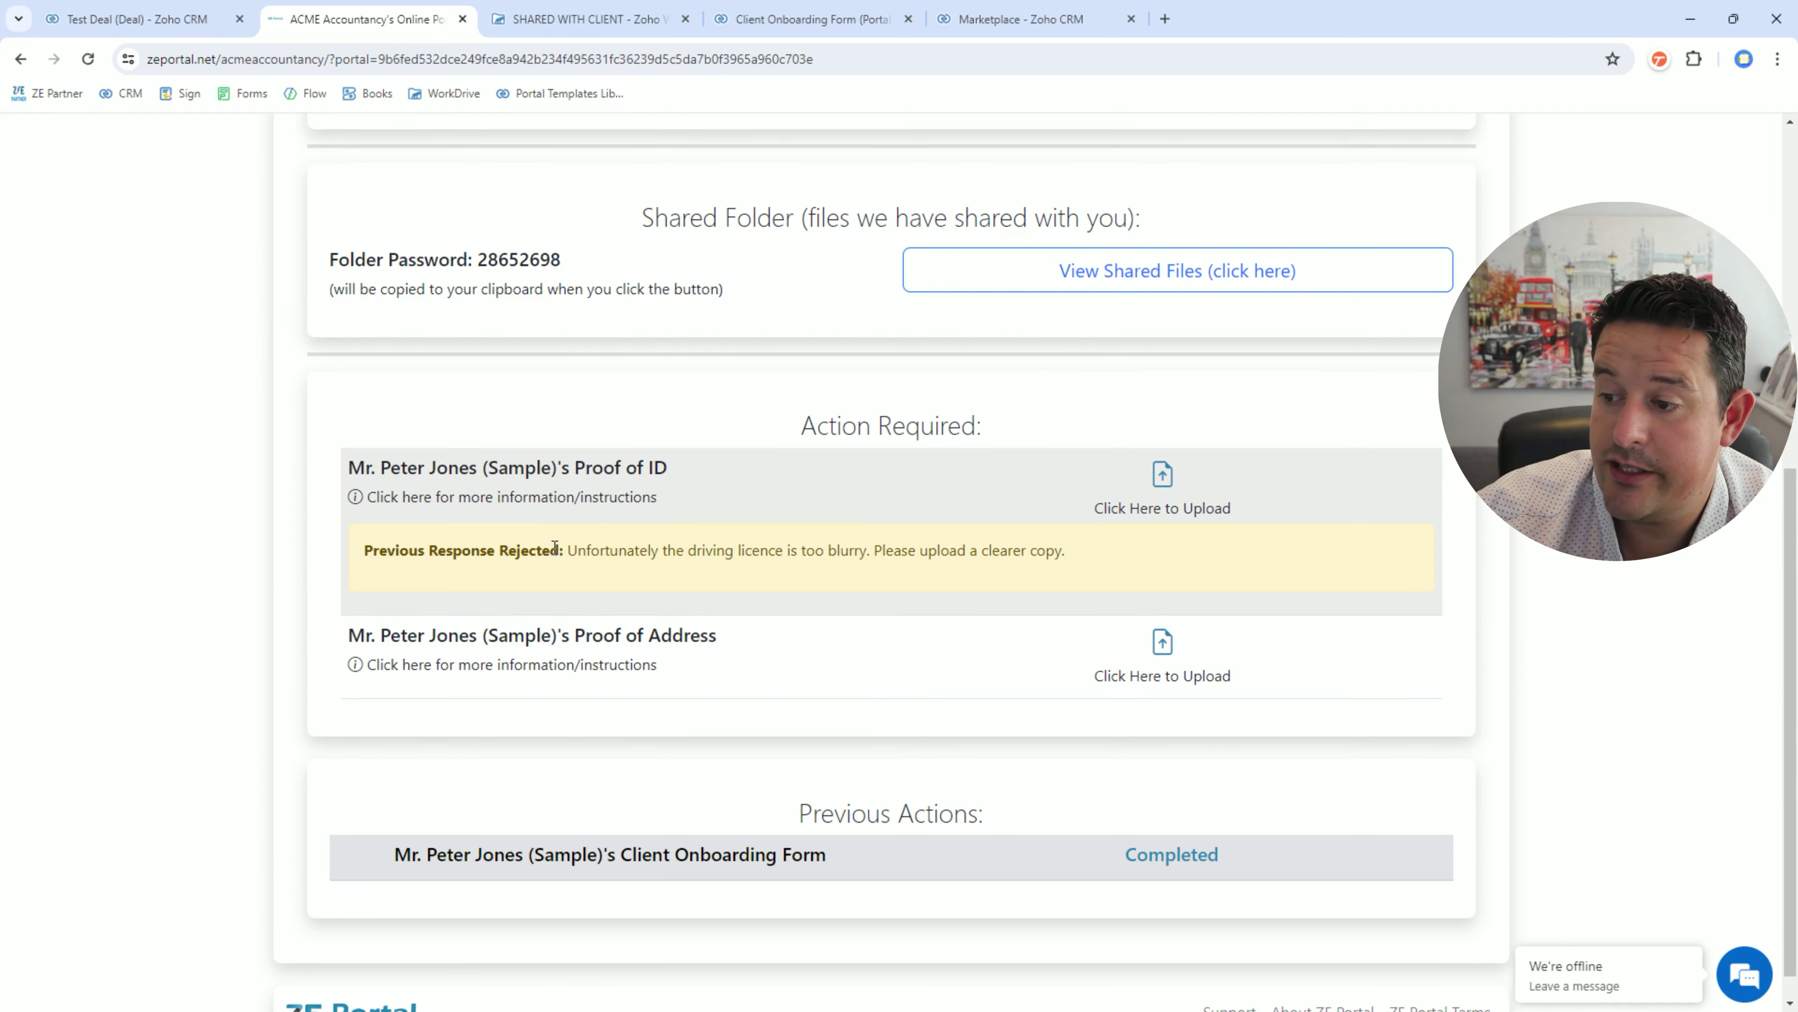
- Open the rejected Proof of ID request and submit a replacement file for it
{"action": "left_click", "coordinate": [1058, 558]}
{"action": "scroll", "coordinate": [842, 645], "scroll_direction": "down", "scroll_amount": 10}
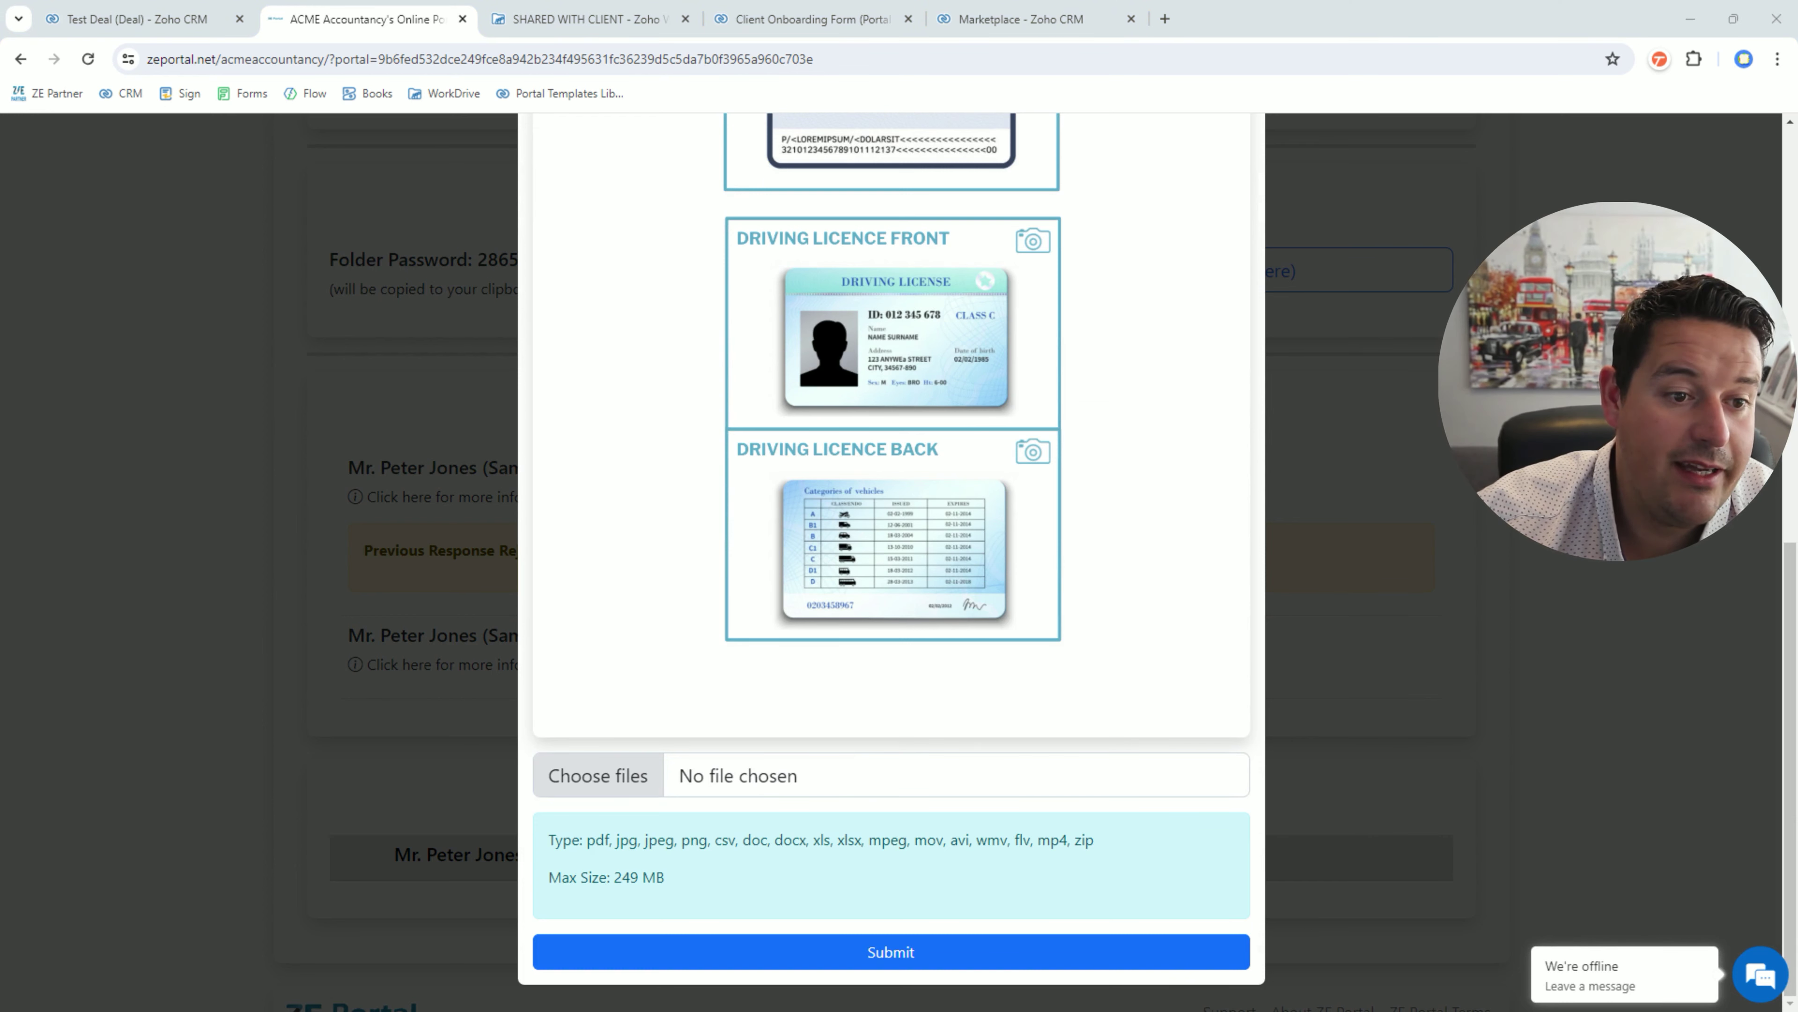
{"action": "key", "text": "Return"}
{"action": "left_click", "coordinate": [729, 956]}
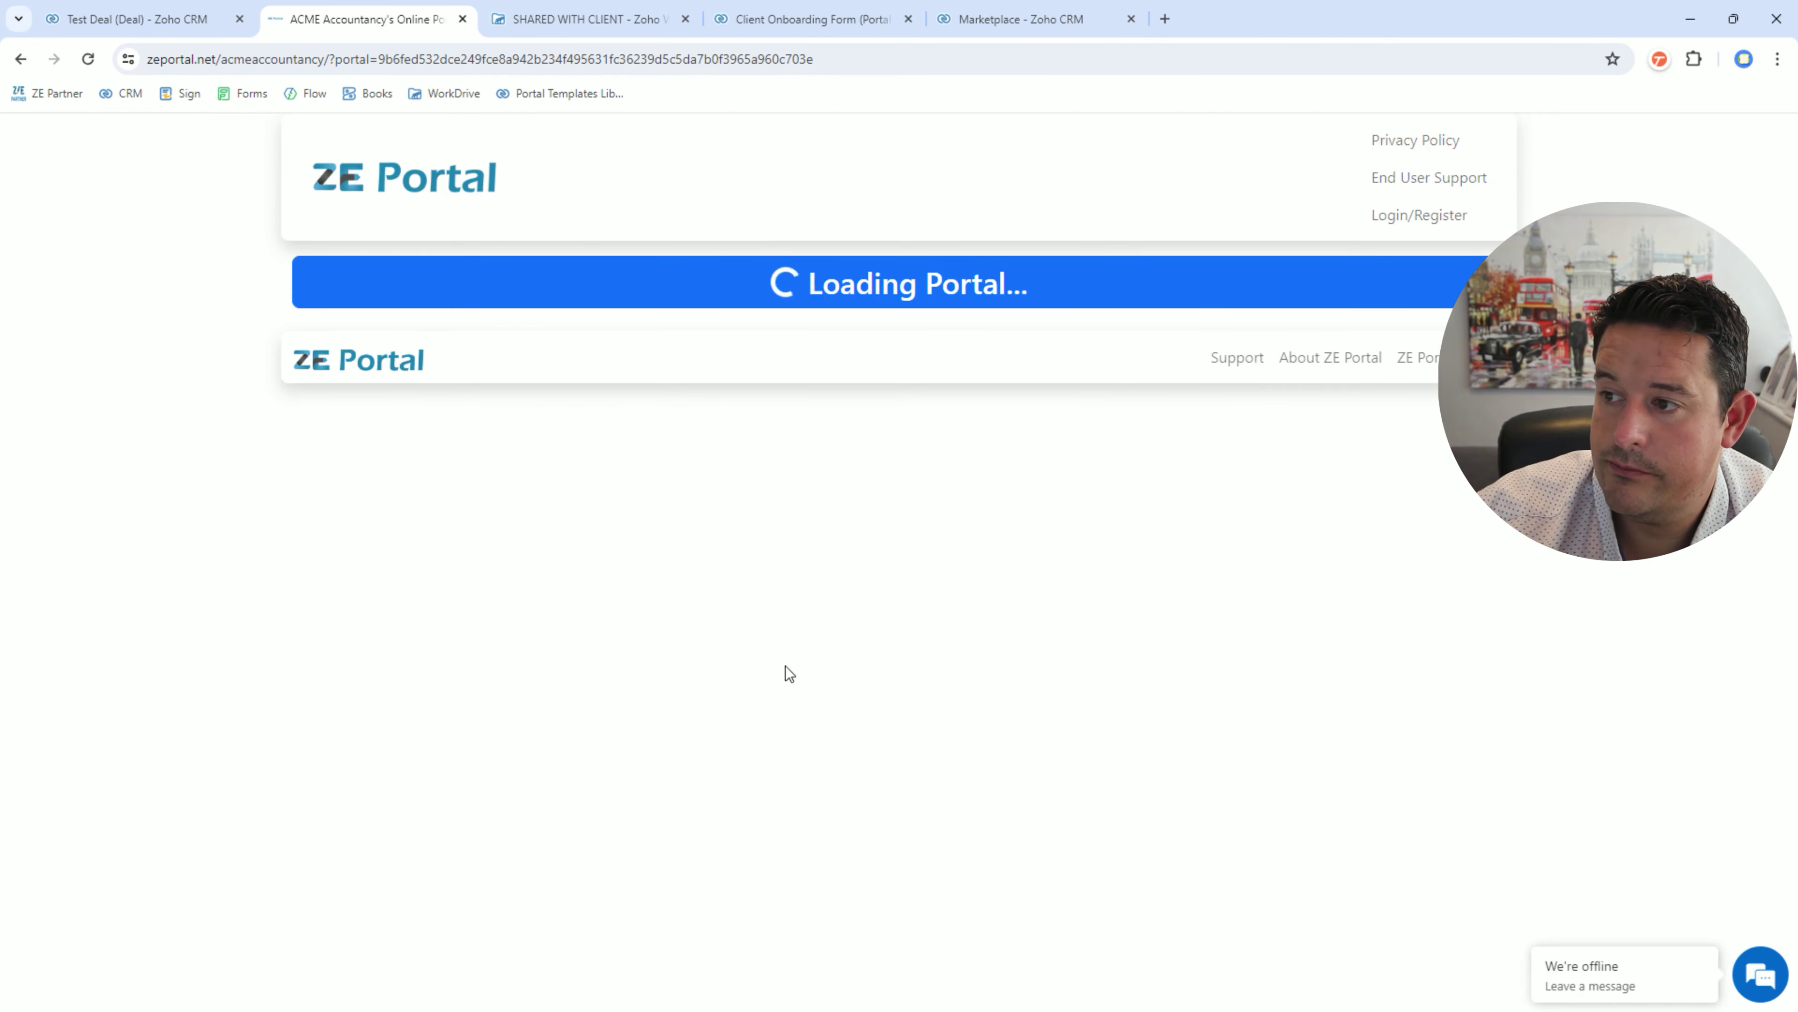
- Open the Proof of Address request and submit Sample_Utility_Bill.pdf for it
{"action": "scroll", "coordinate": [849, 641], "scroll_direction": "down", "scroll_amount": 2}
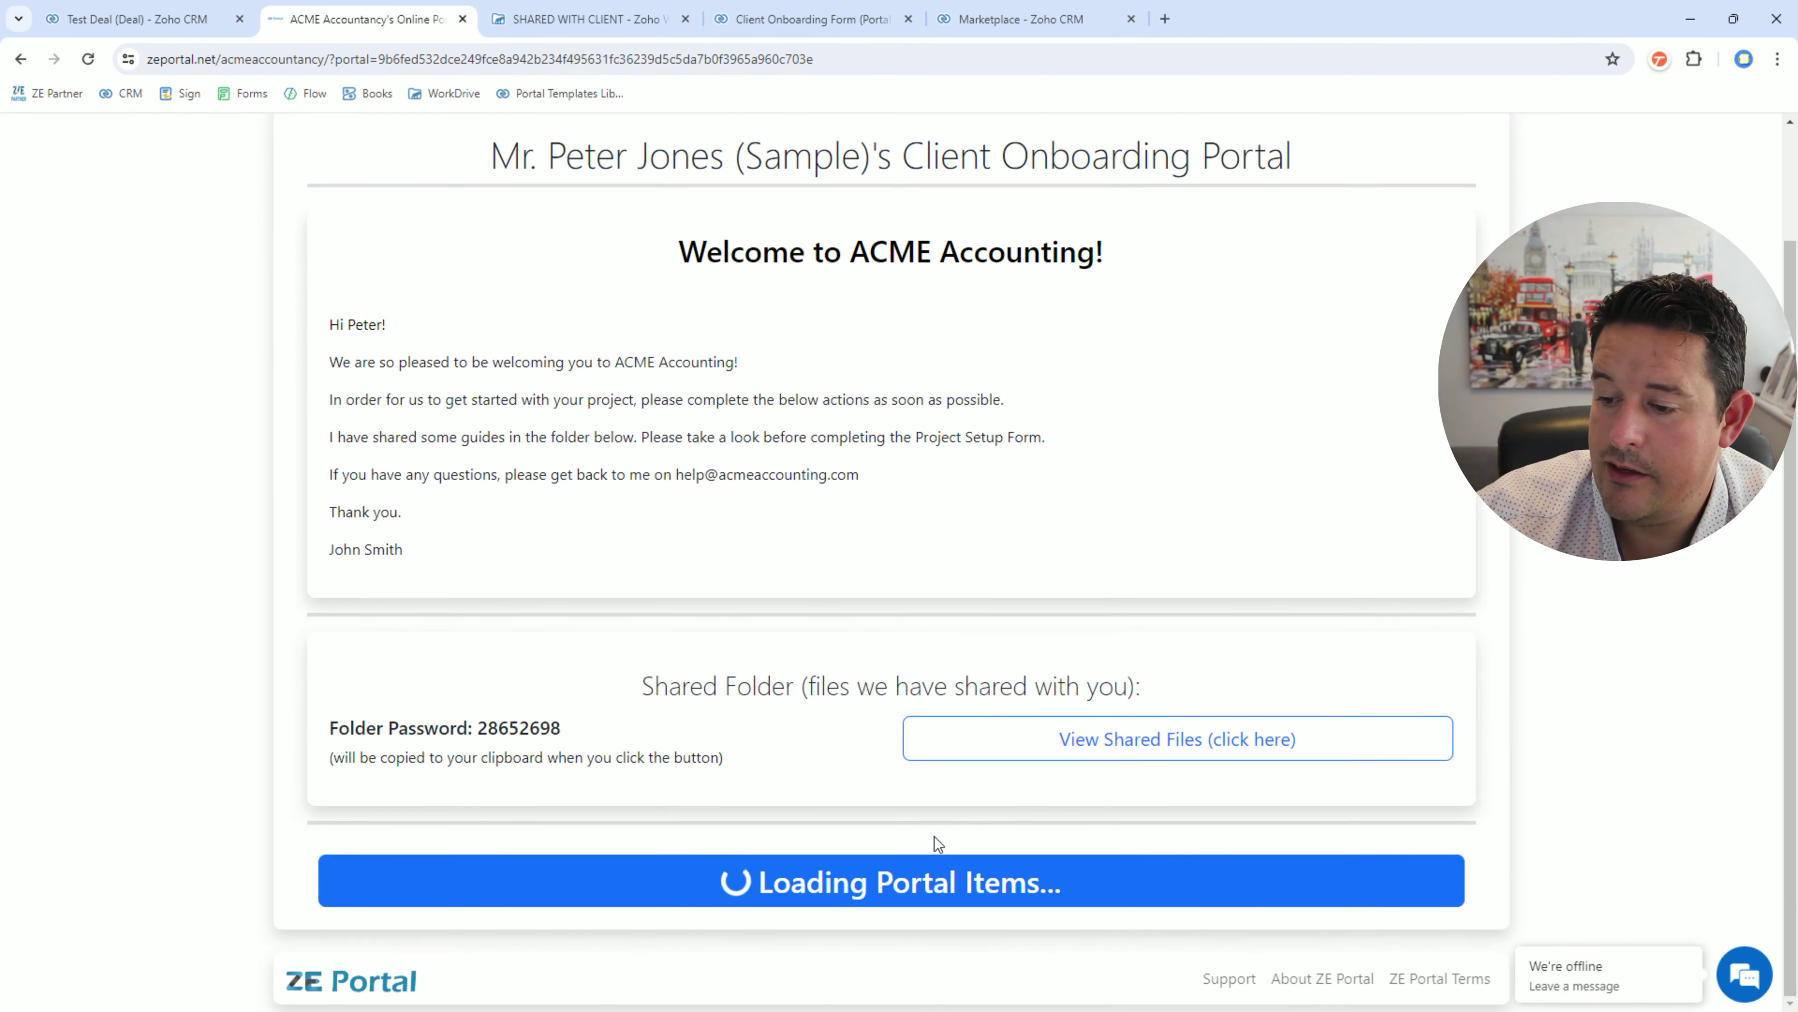
{"action": "scroll", "coordinate": [925, 804], "scroll_direction": "down", "scroll_amount": 5}
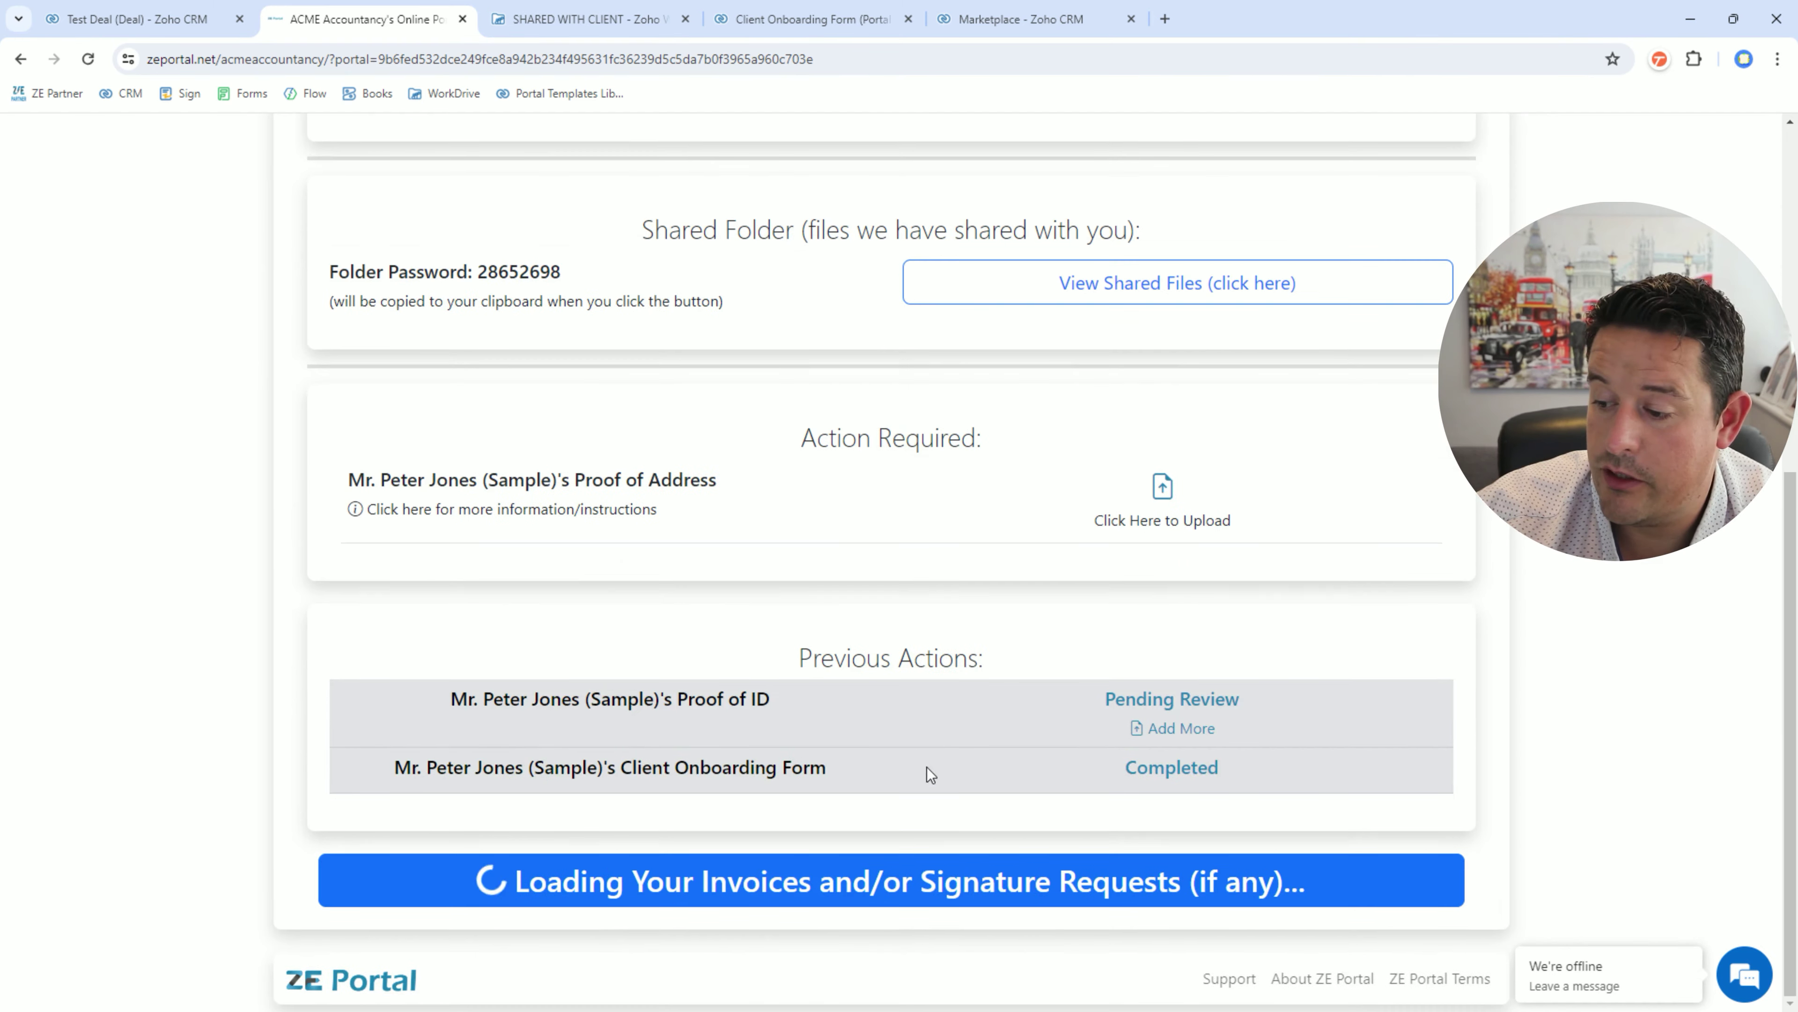
{"action": "left_click", "coordinate": [834, 532]}
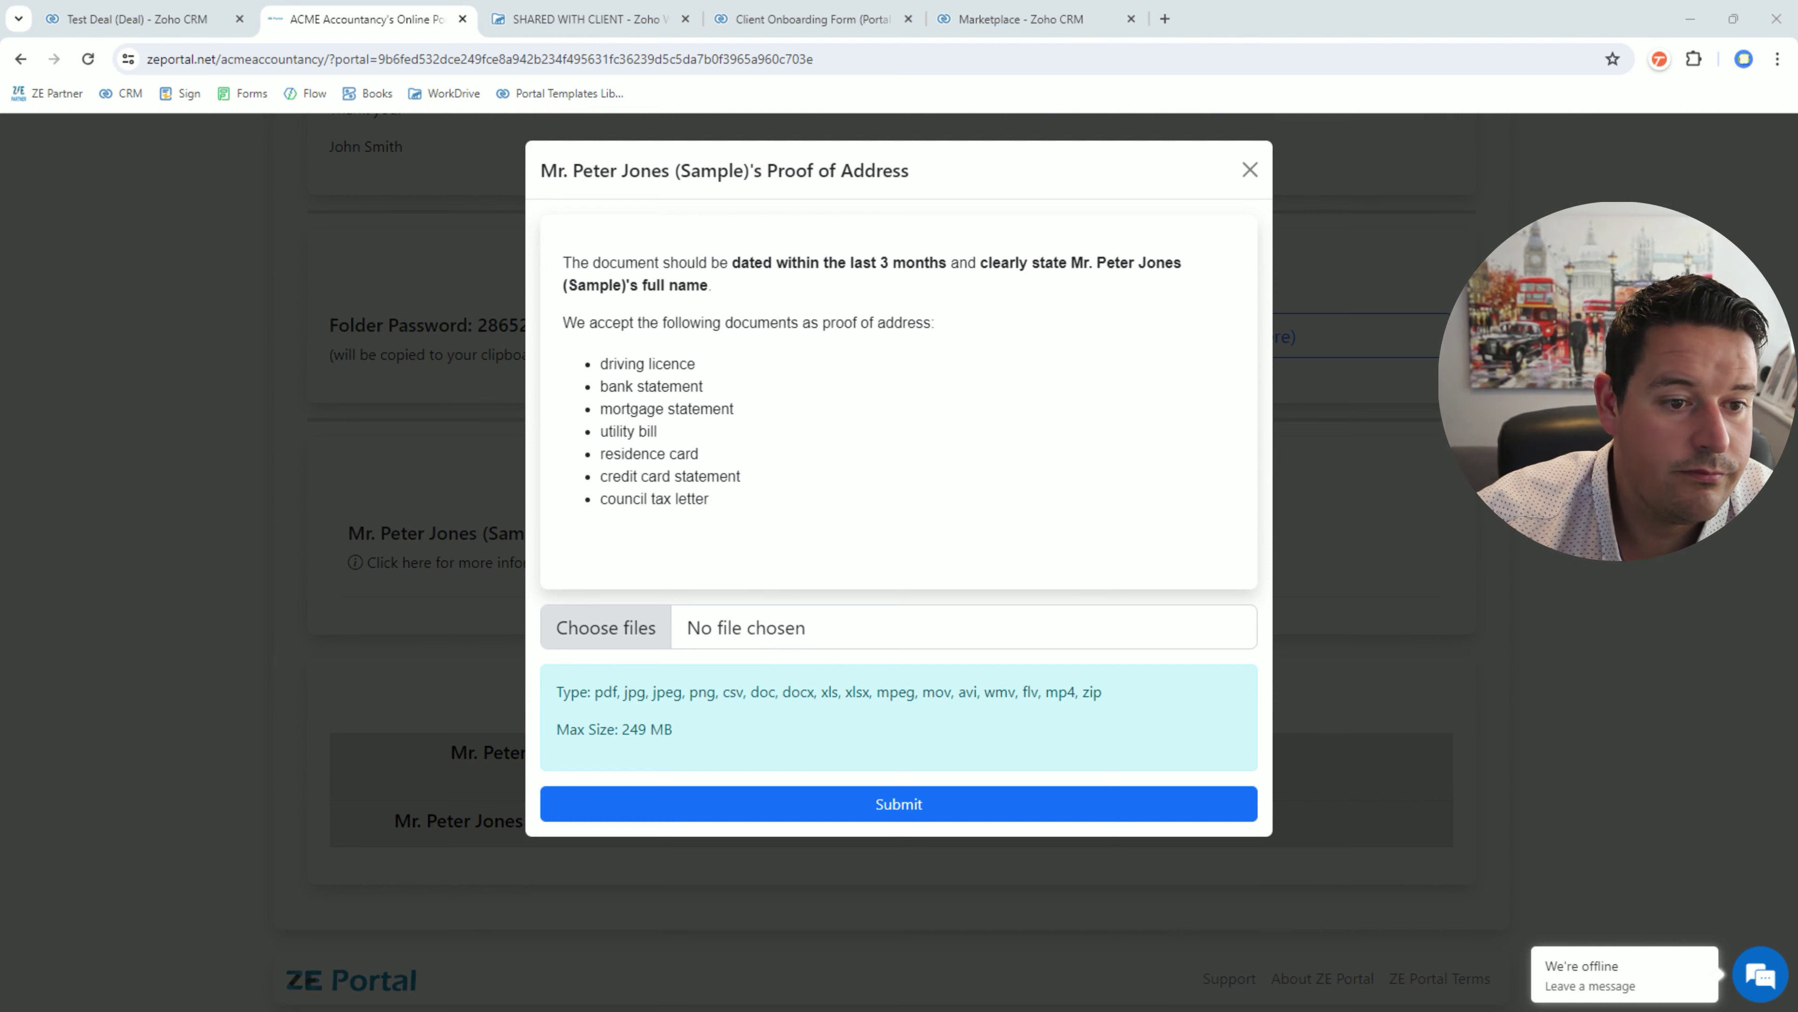
{"action": "key", "text": "Return"}
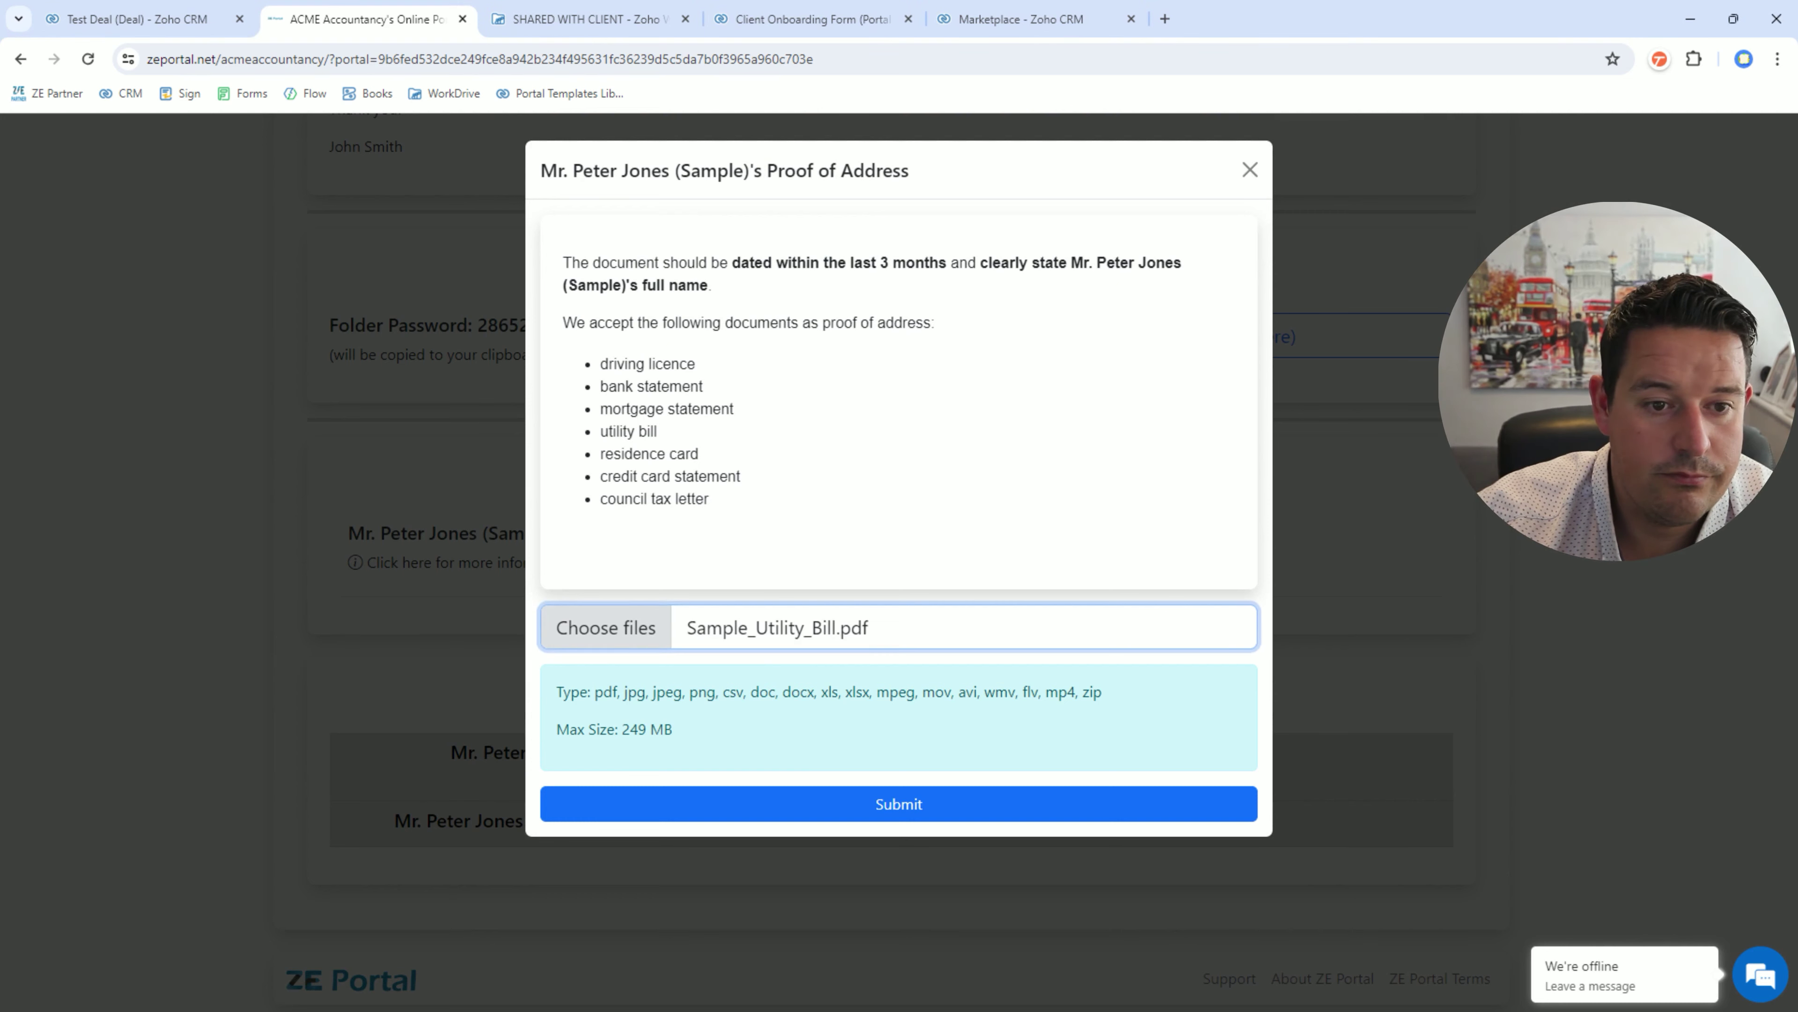
{"action": "left_click", "coordinate": [972, 801]}
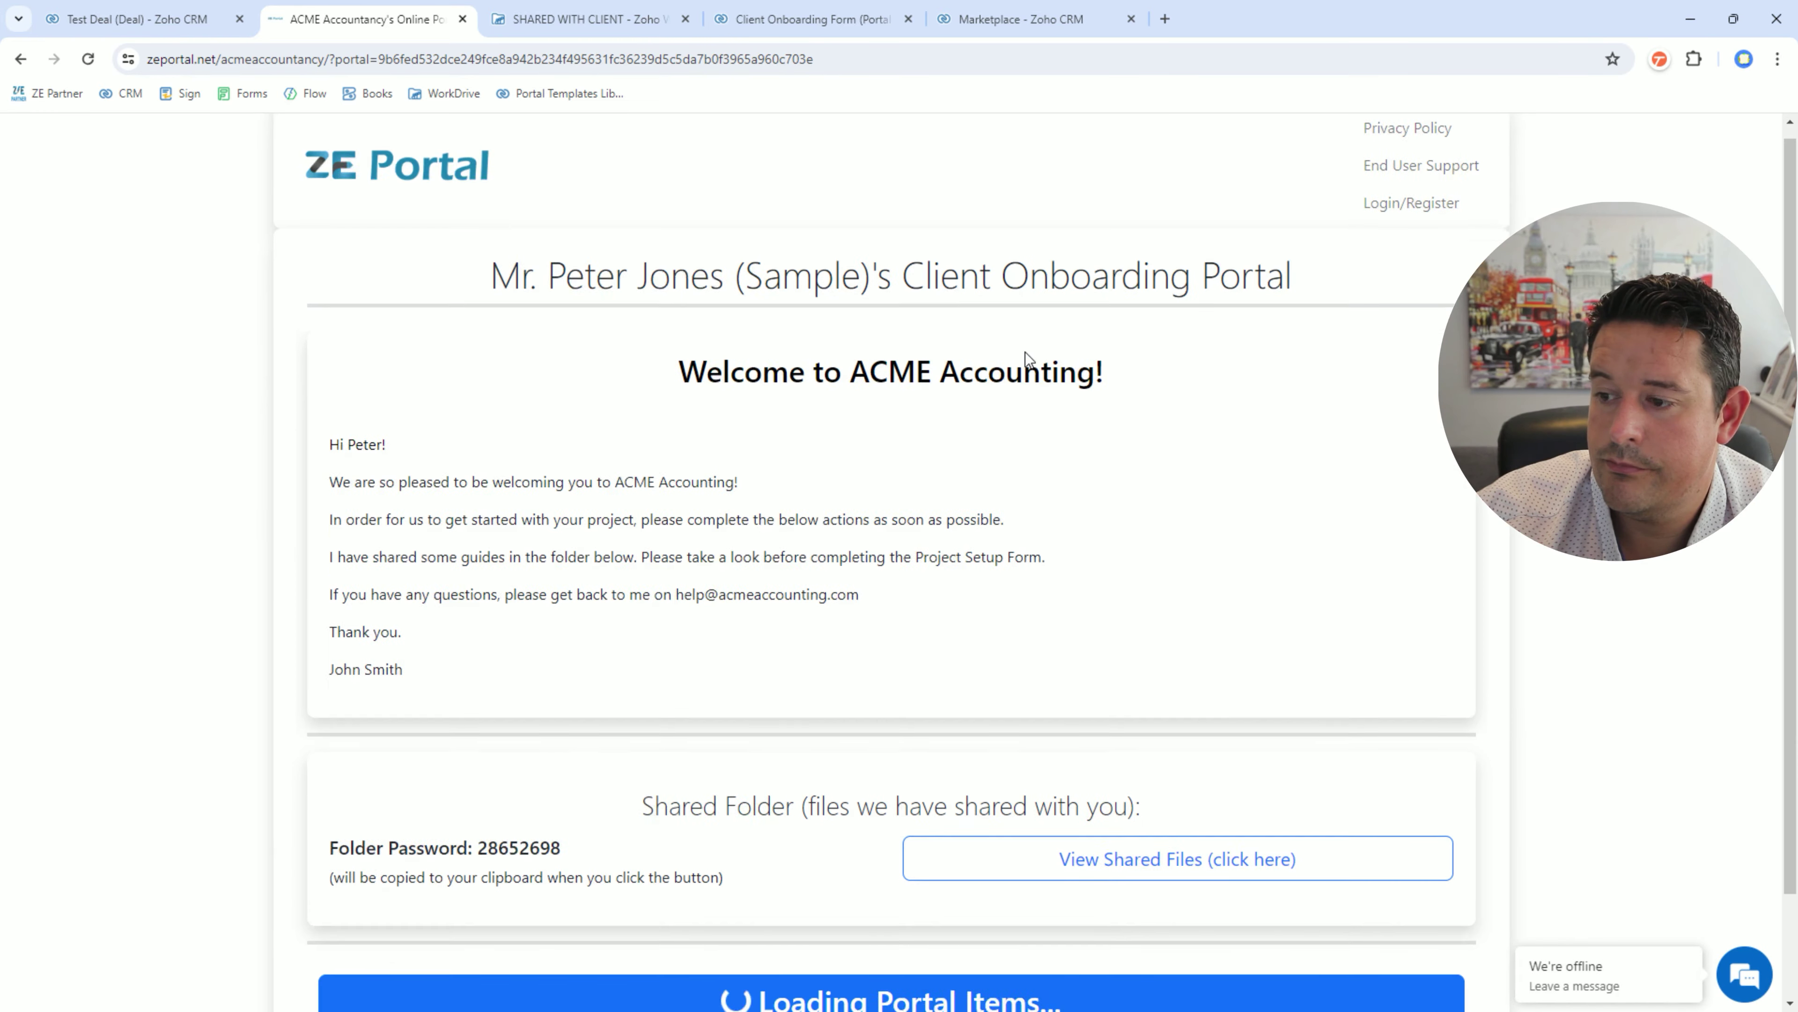
- Review the portal's outstanding action notice and the statuses listed under Previous Actions
{"action": "scroll", "coordinate": [1026, 359], "scroll_direction": "down", "scroll_amount": 2}
{"action": "scroll", "coordinate": [1037, 347], "scroll_direction": "down", "scroll_amount": 5}
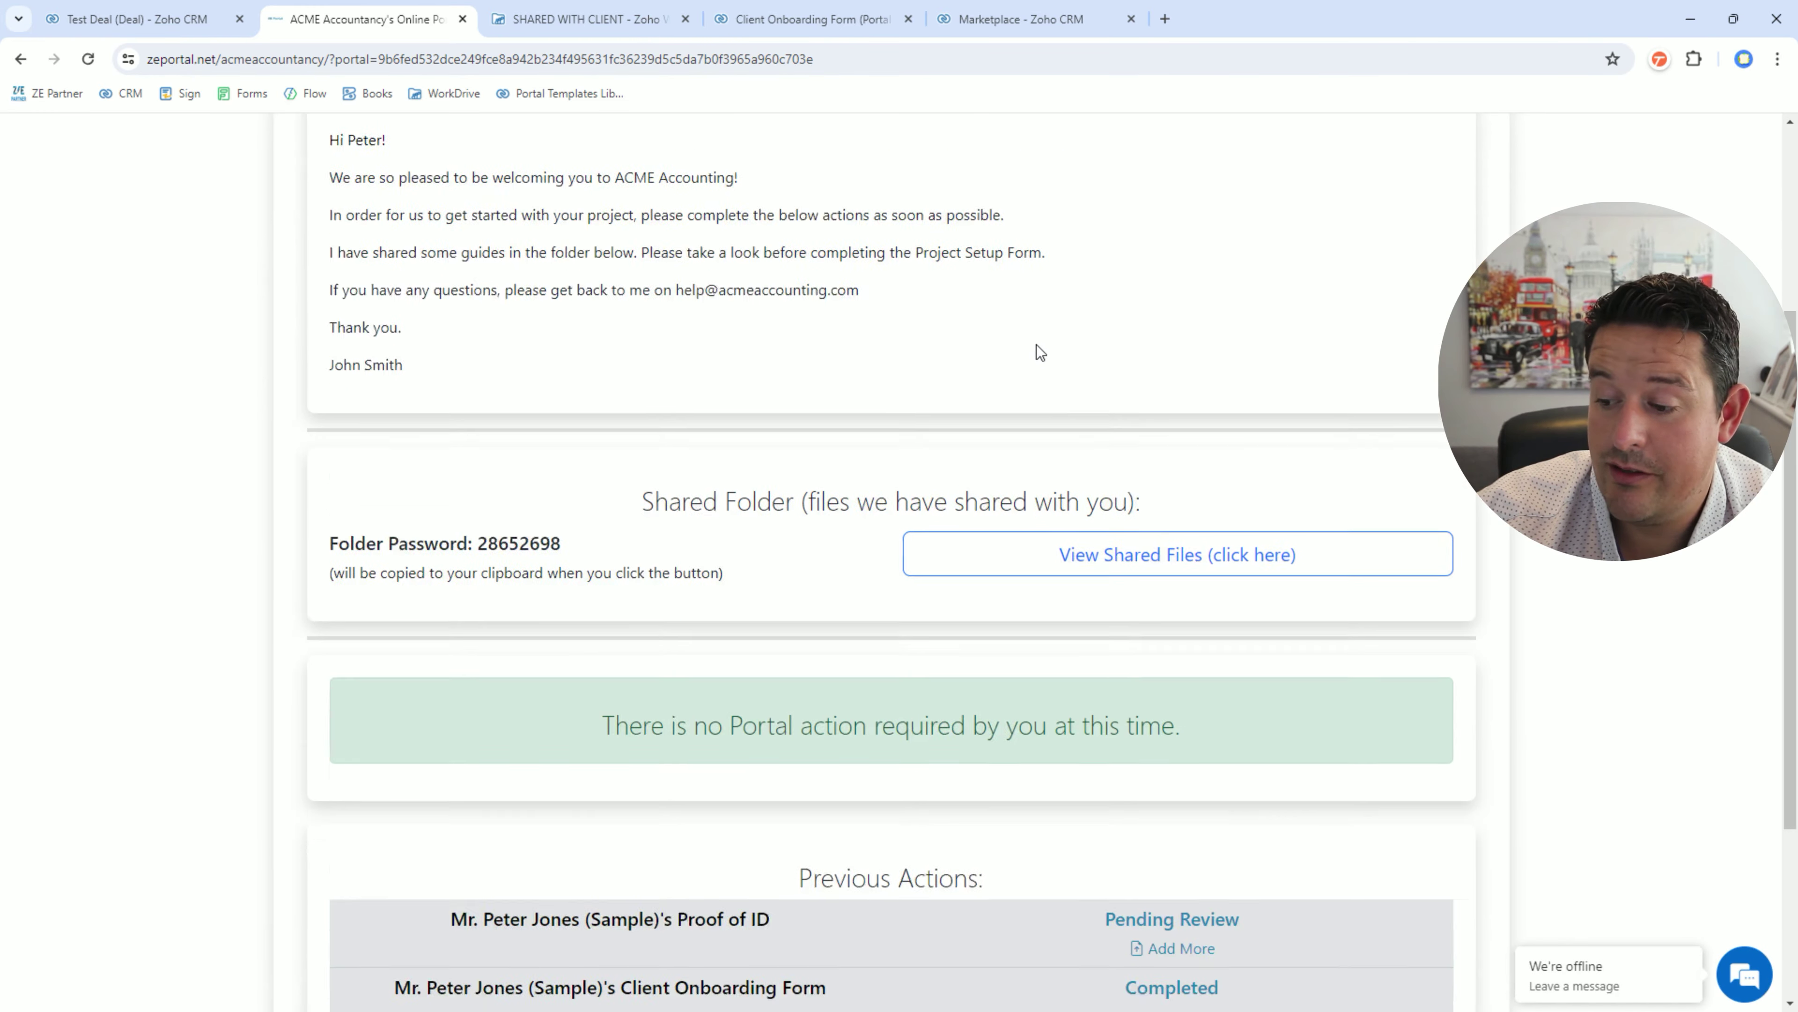
{"action": "left_click_drag", "start_coordinate": [520, 521], "coordinate": [1217, 552]}
{"action": "left_click", "coordinate": [1217, 556]}
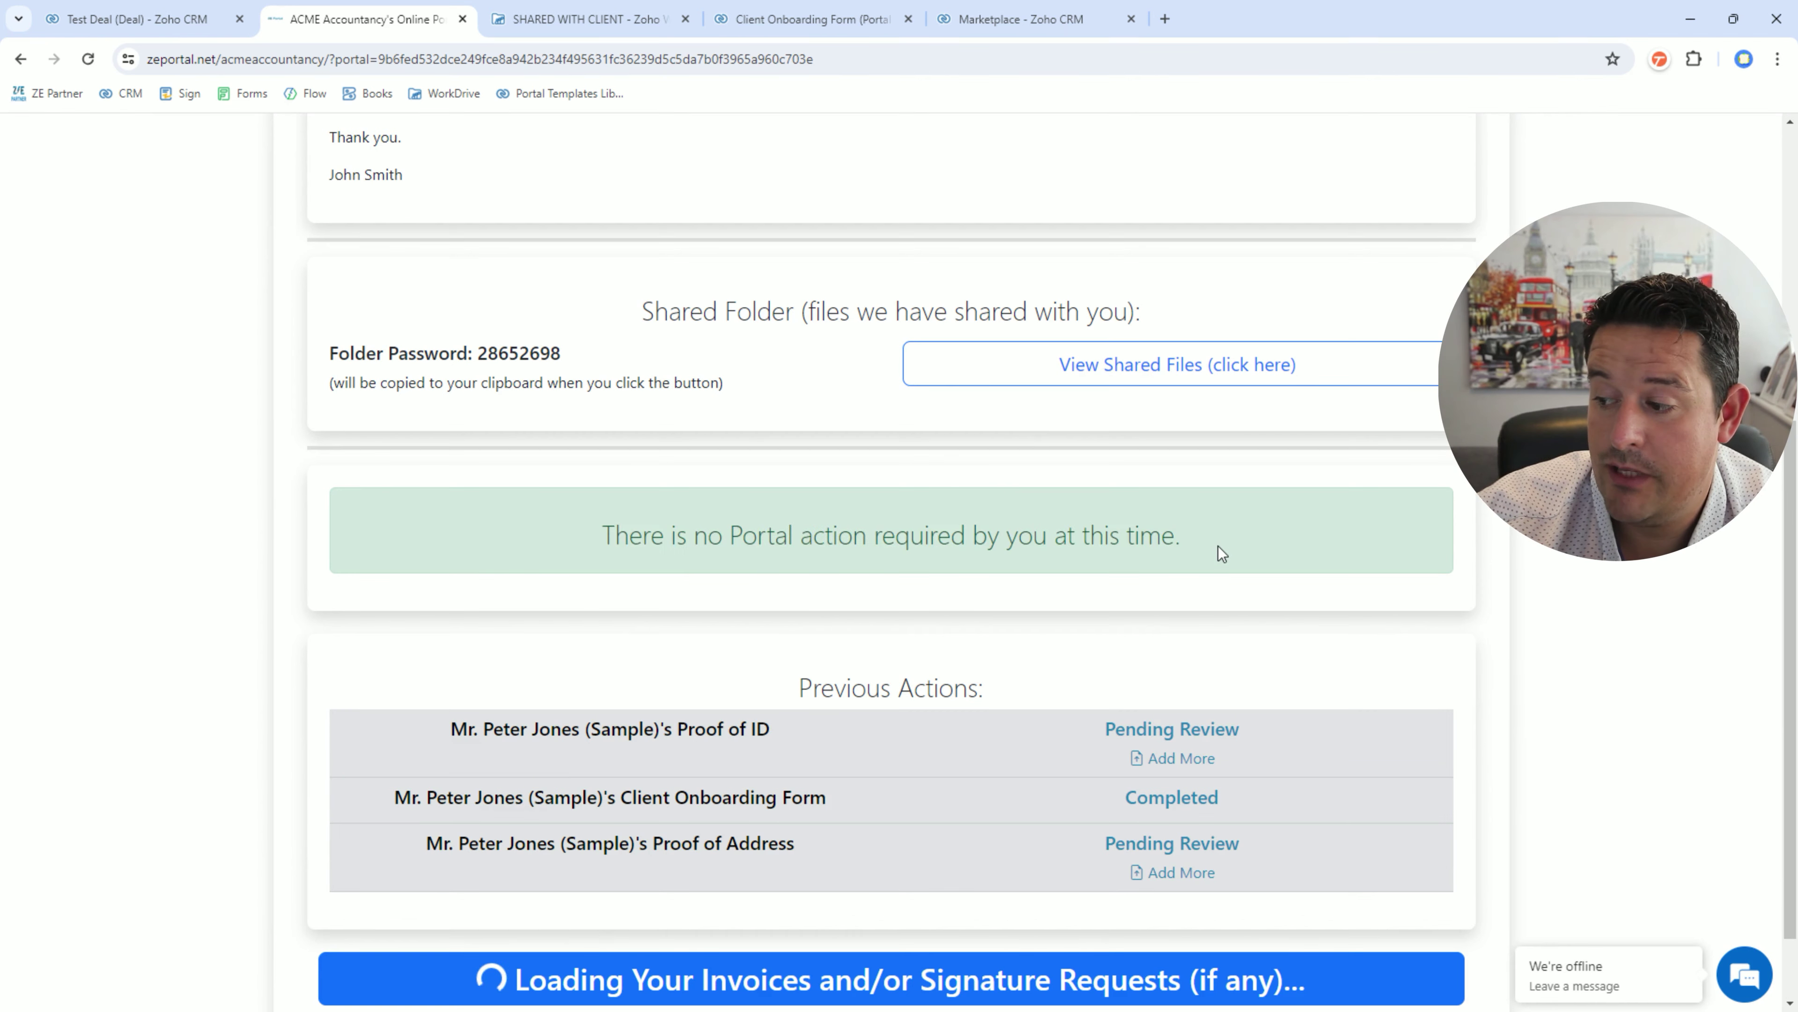
{"action": "scroll", "coordinate": [1080, 691], "scroll_direction": "down", "scroll_amount": 2}
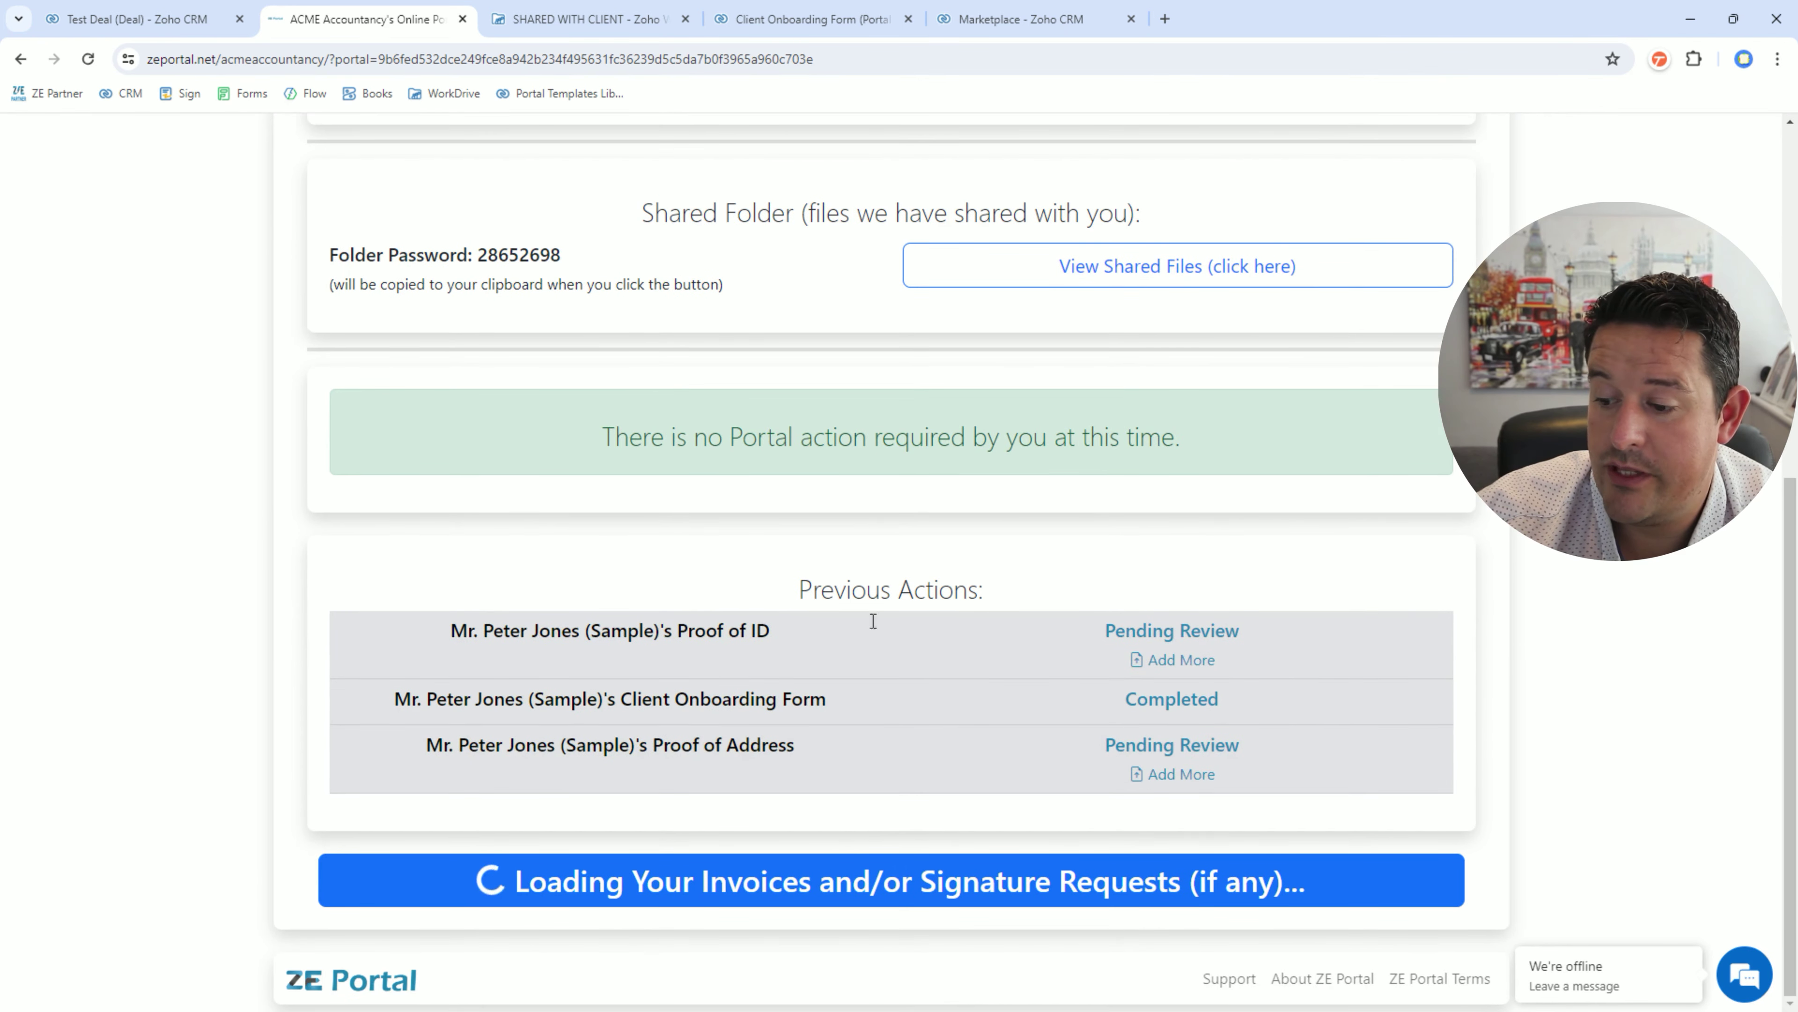
- Return to the Test Deal in Zoho CRM, refresh its portal items, and open the CRM home page in a separate browser tab
{"action": "left_click", "coordinate": [191, 21]}
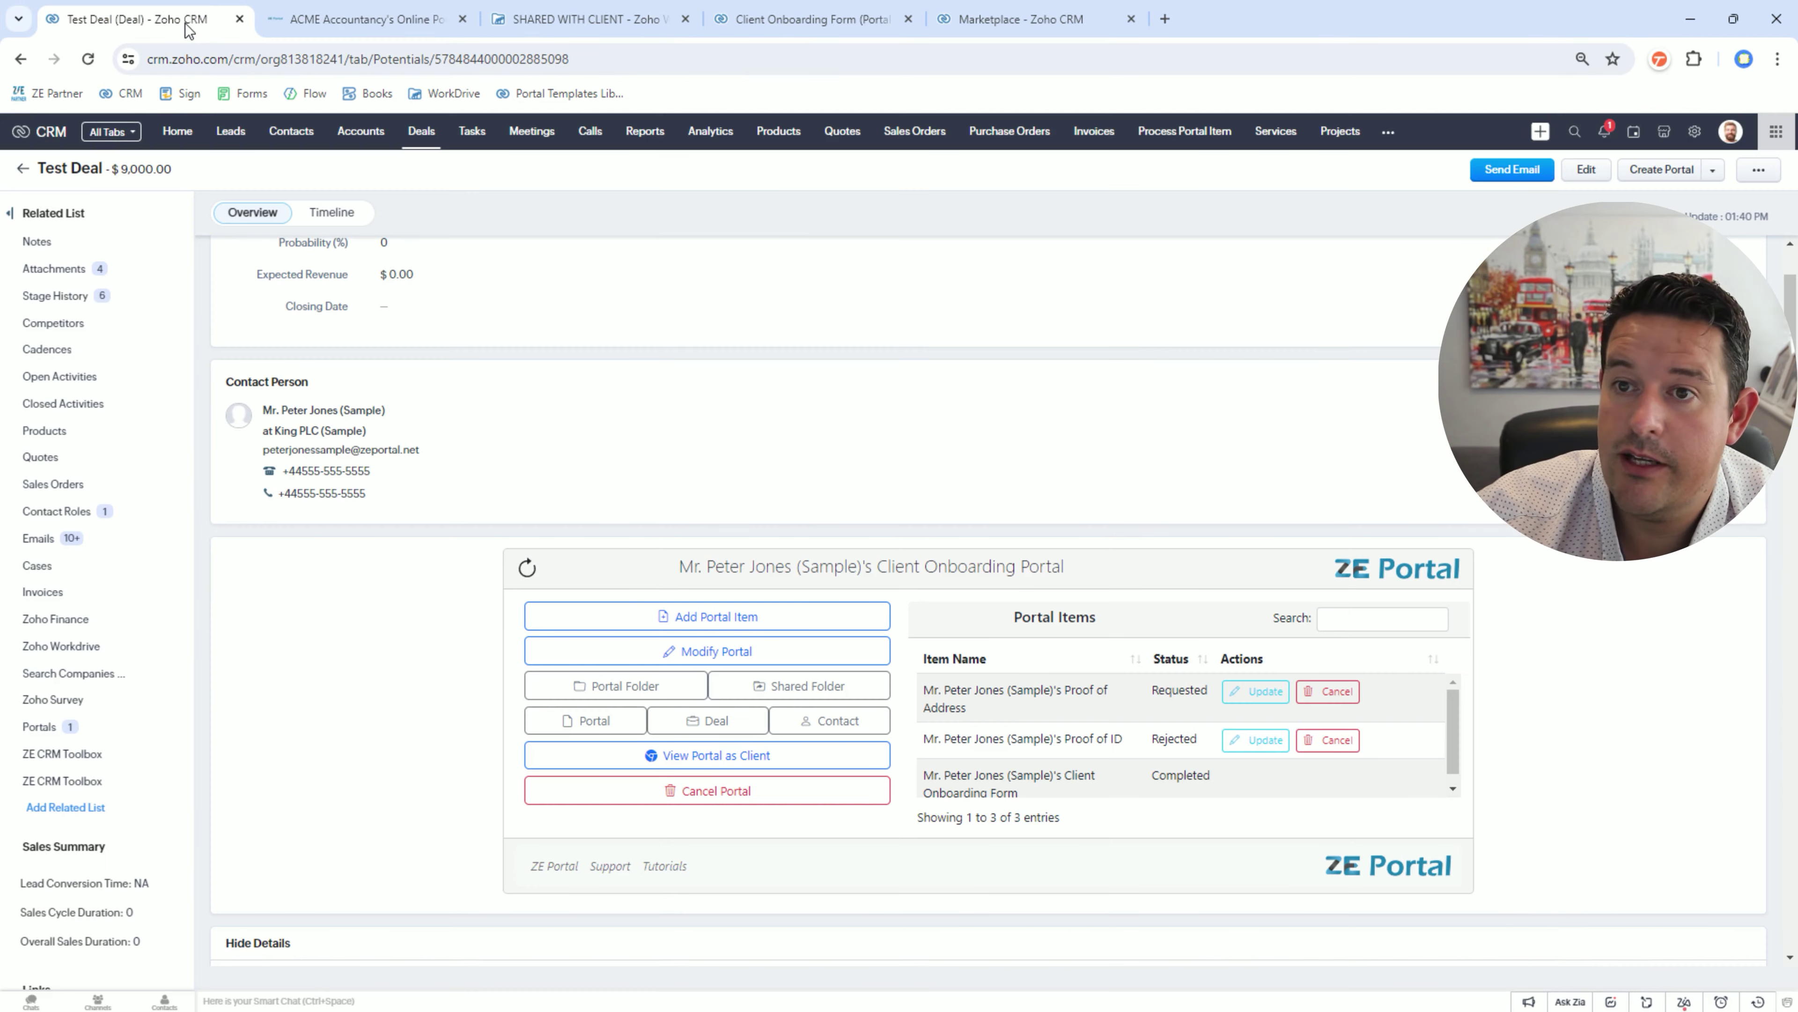
{"action": "left_click", "coordinate": [526, 570]}
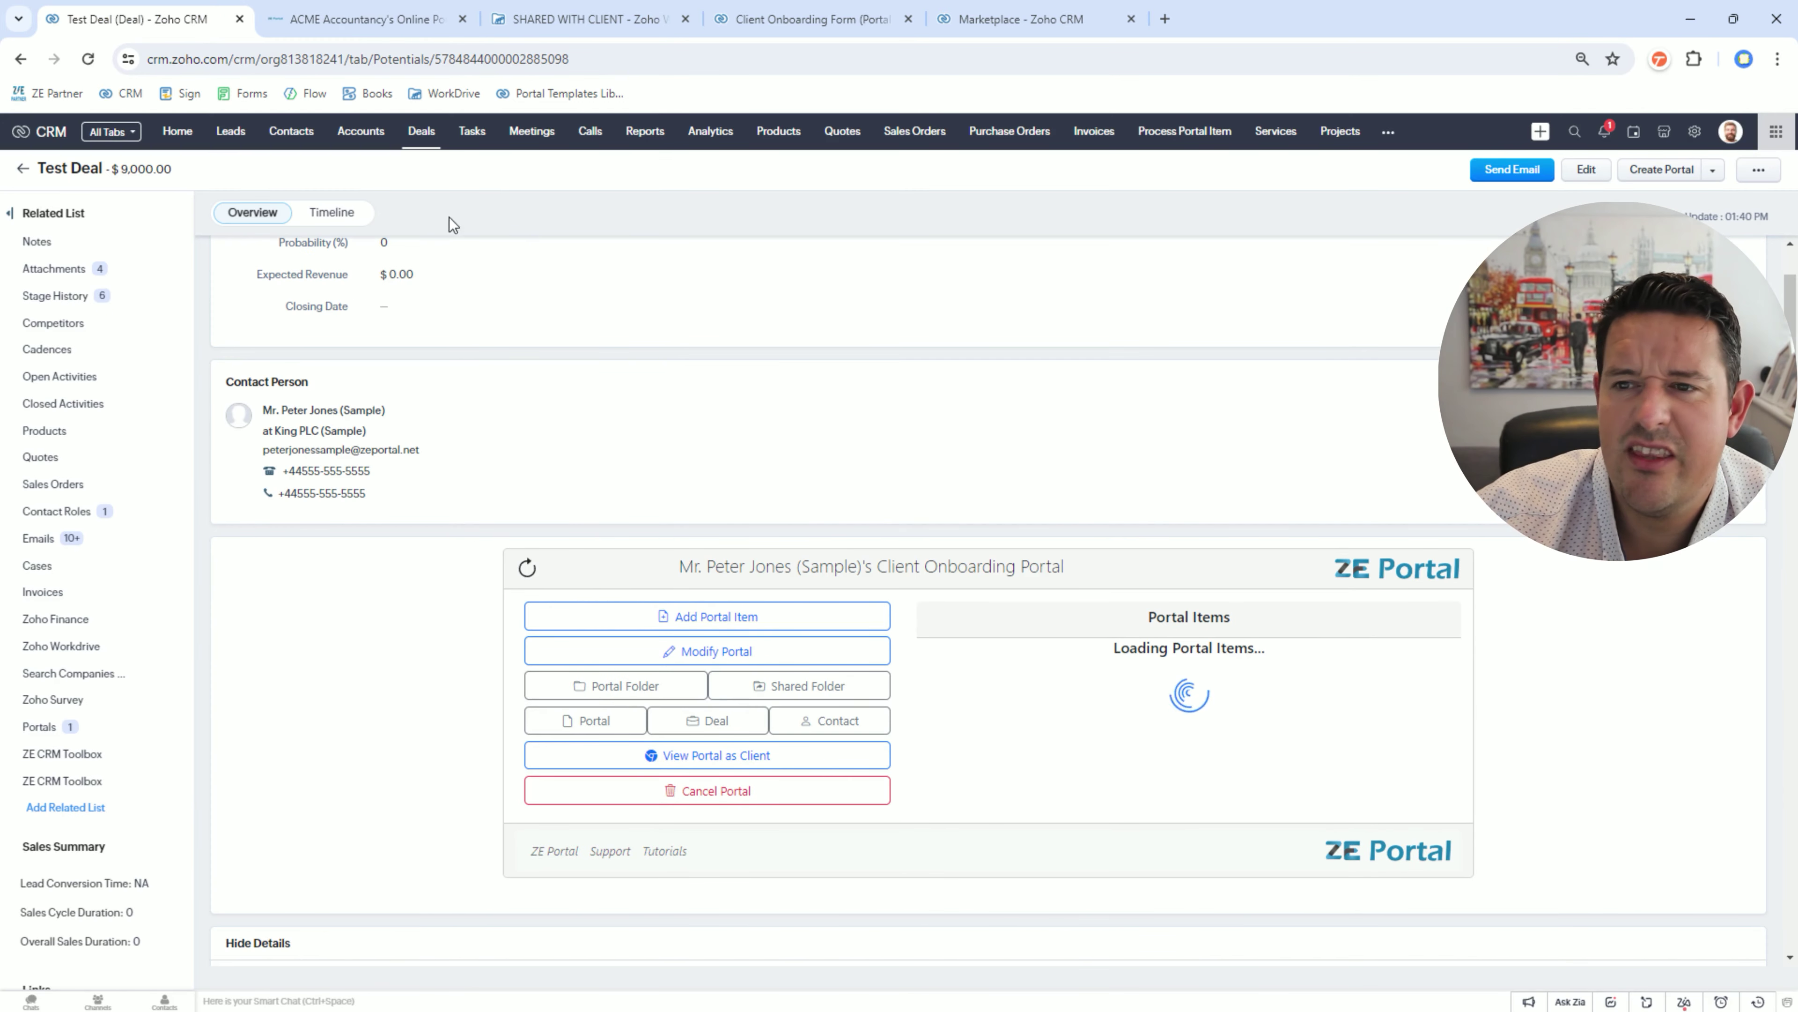
{"action": "left_click", "coordinate": [191, 142], "text": "ctrl"}
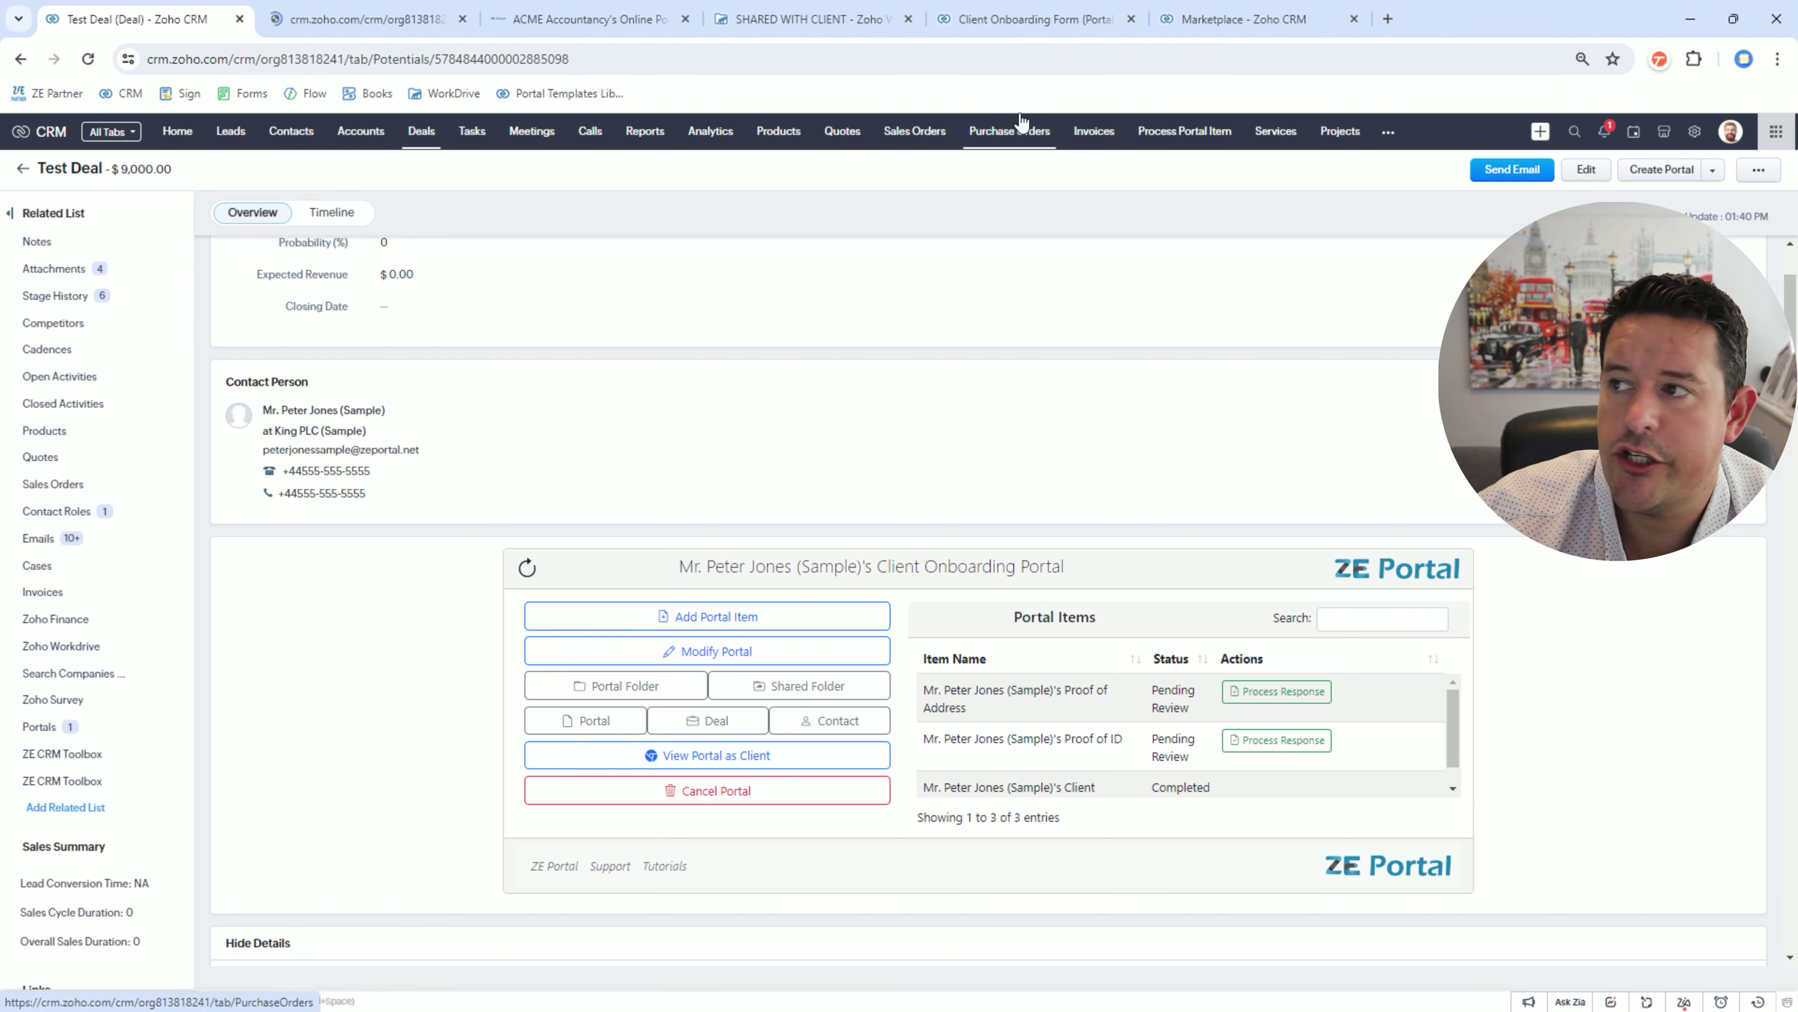
{"action": "left_click", "coordinate": [354, 19]}
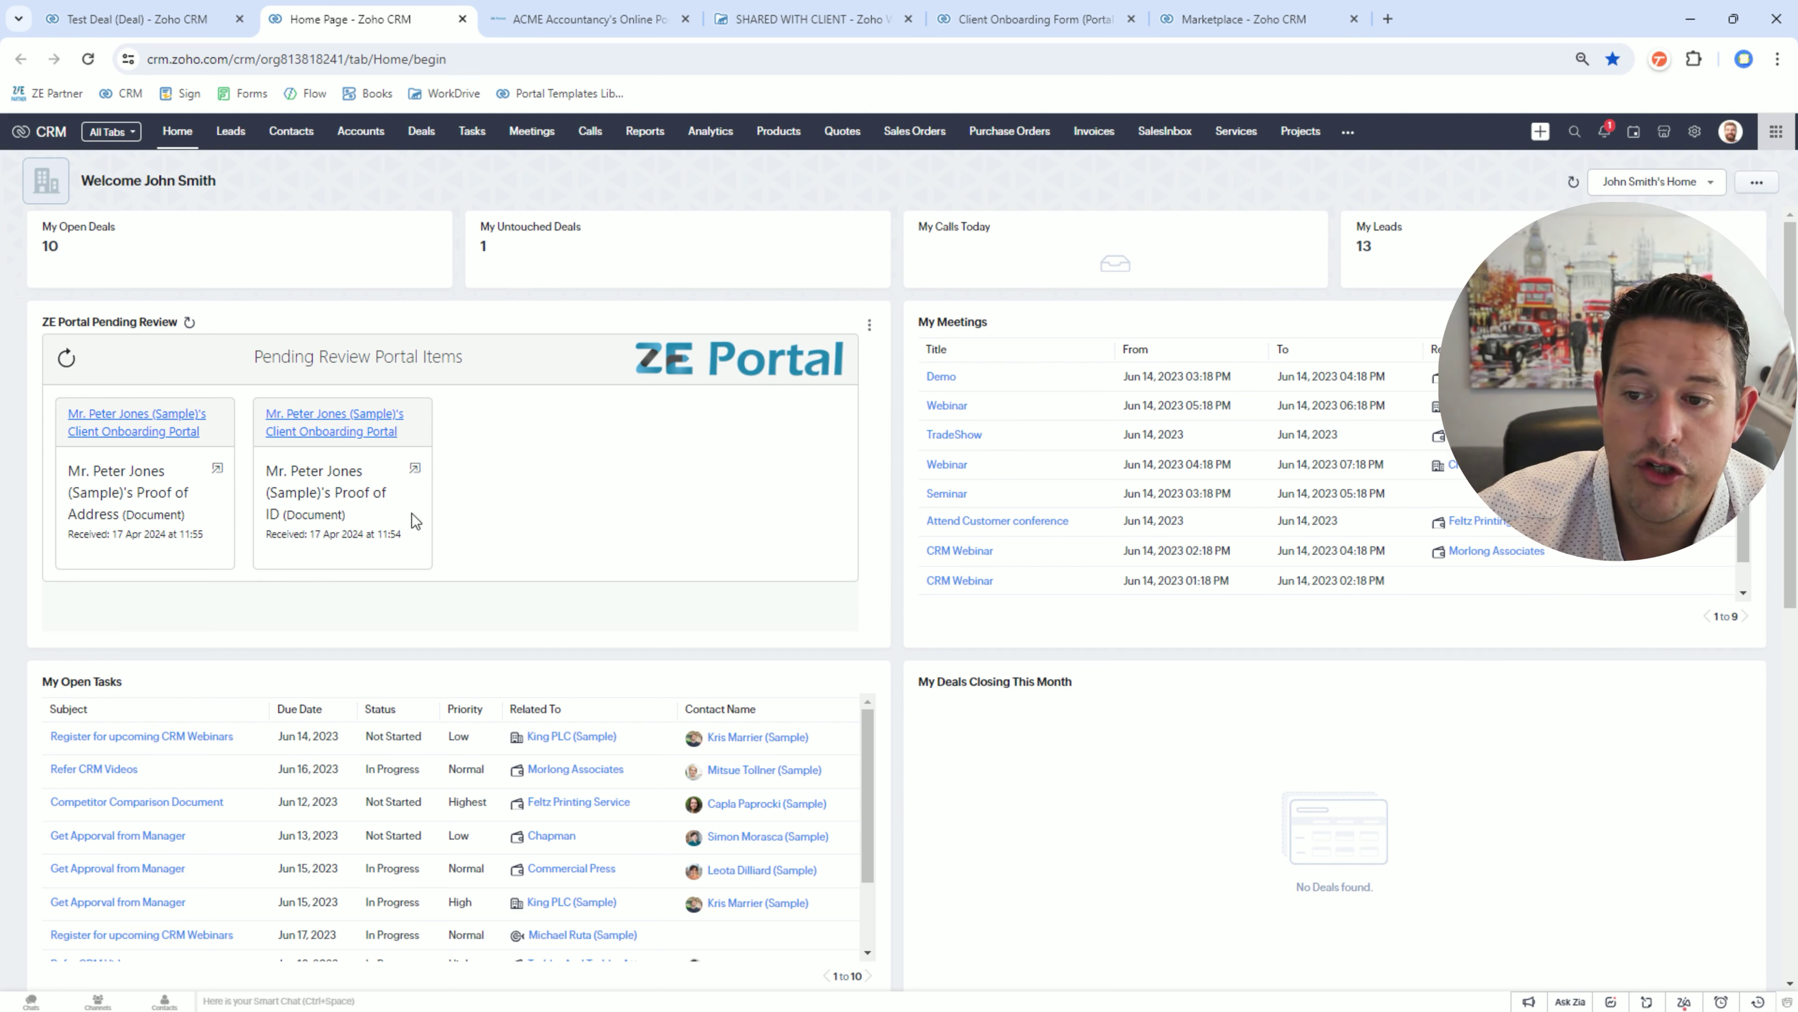
- Open the pending Proof of Address item, review Sample_Utility_Bill.pdf, and submit the response as accepted
{"action": "left_click", "coordinate": [158, 487]}
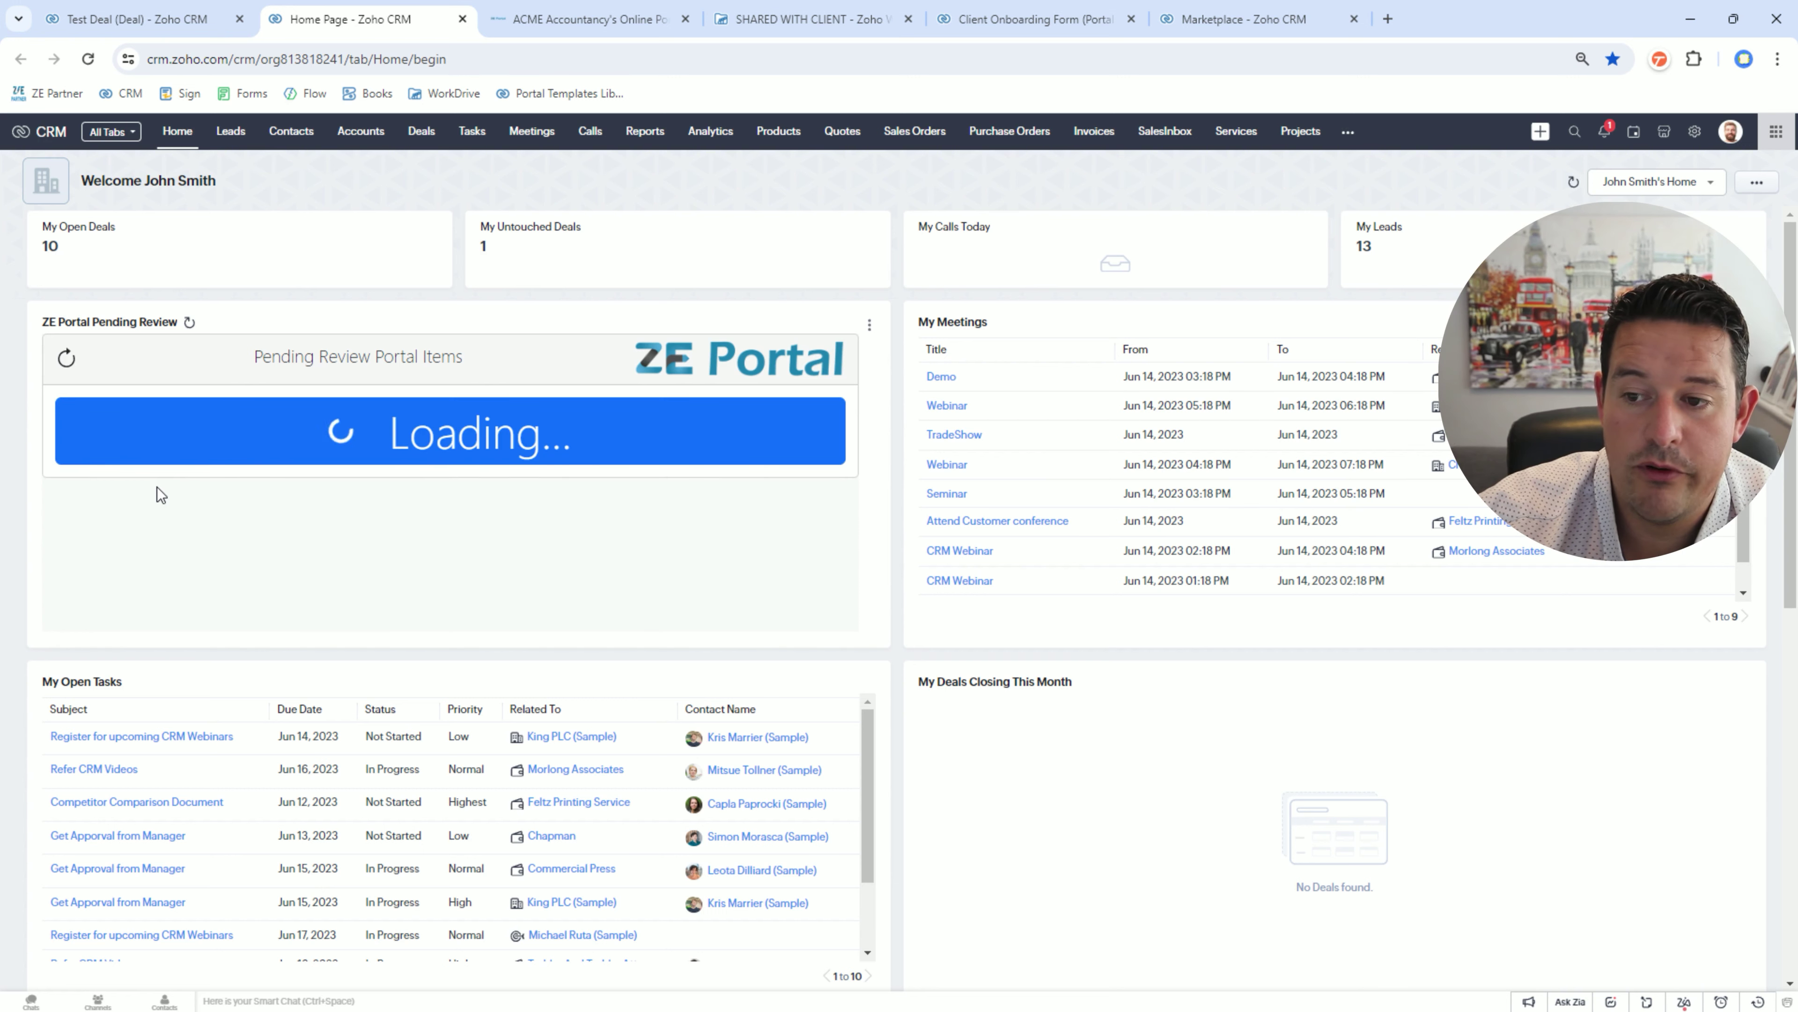
{"action": "scroll", "coordinate": [389, 457], "scroll_direction": "down", "scroll_amount": 3}
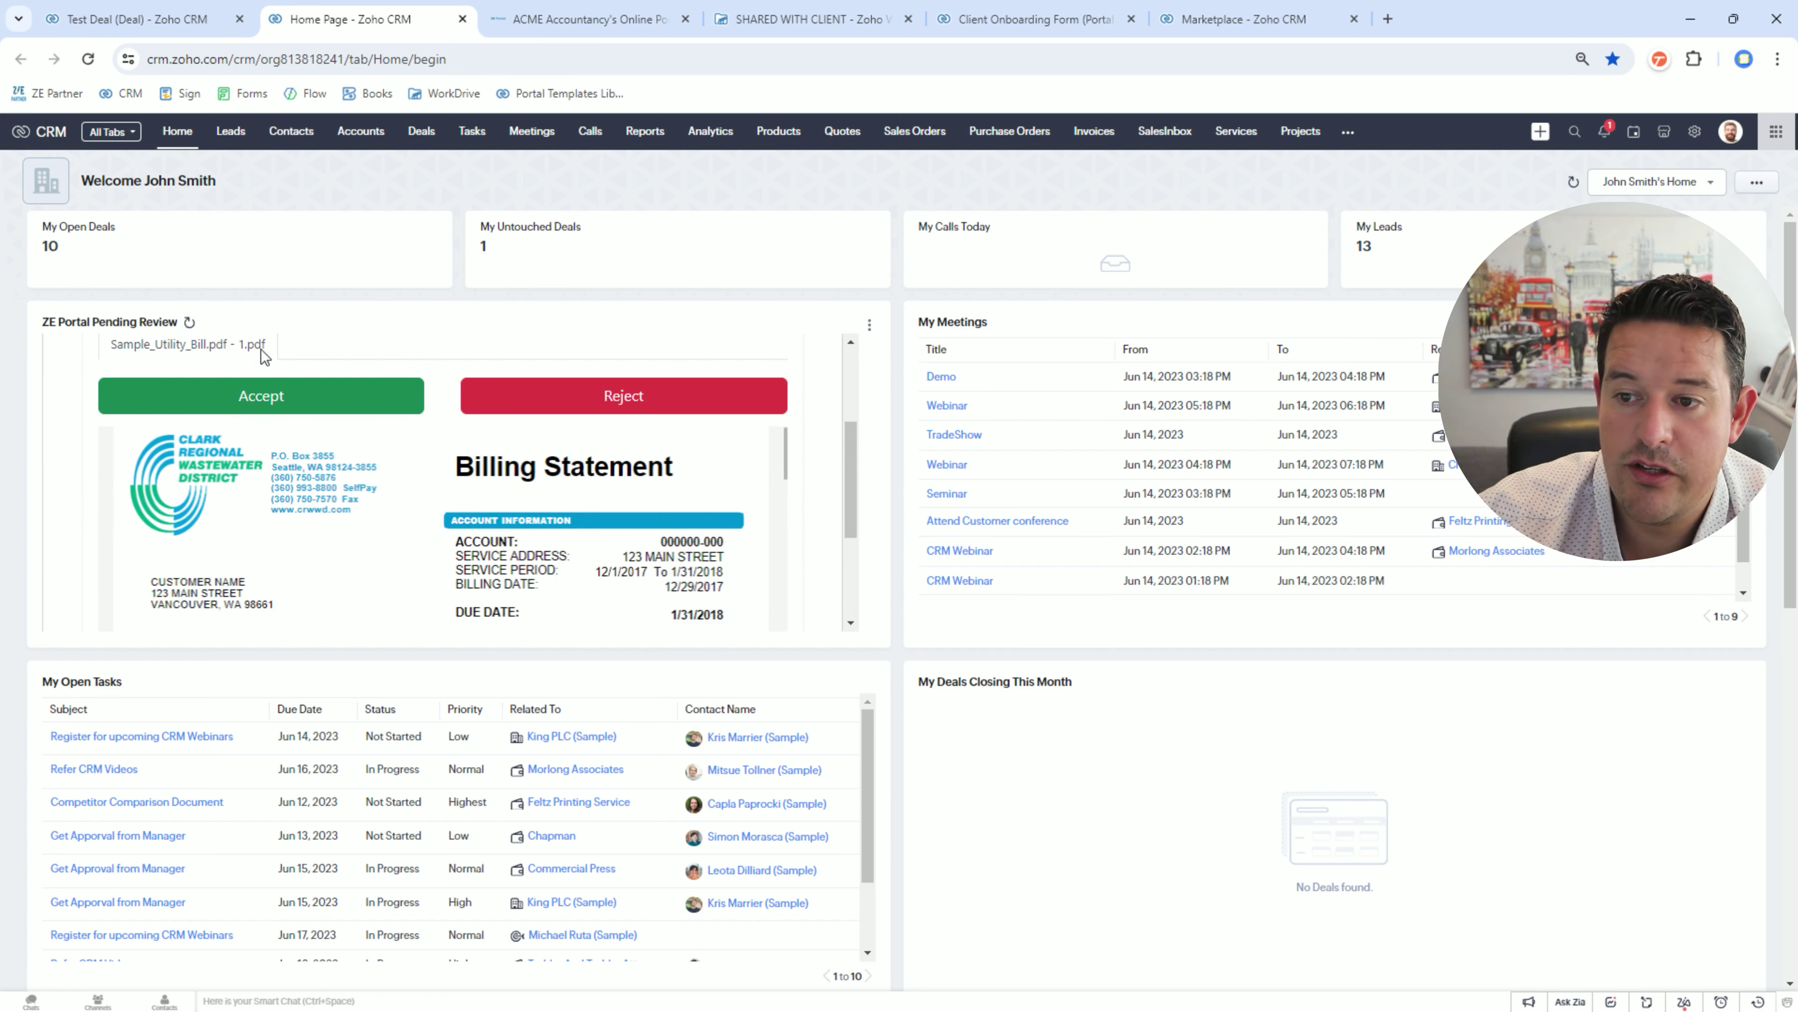
{"action": "scroll", "coordinate": [515, 622], "scroll_direction": "down", "scroll_amount": 8}
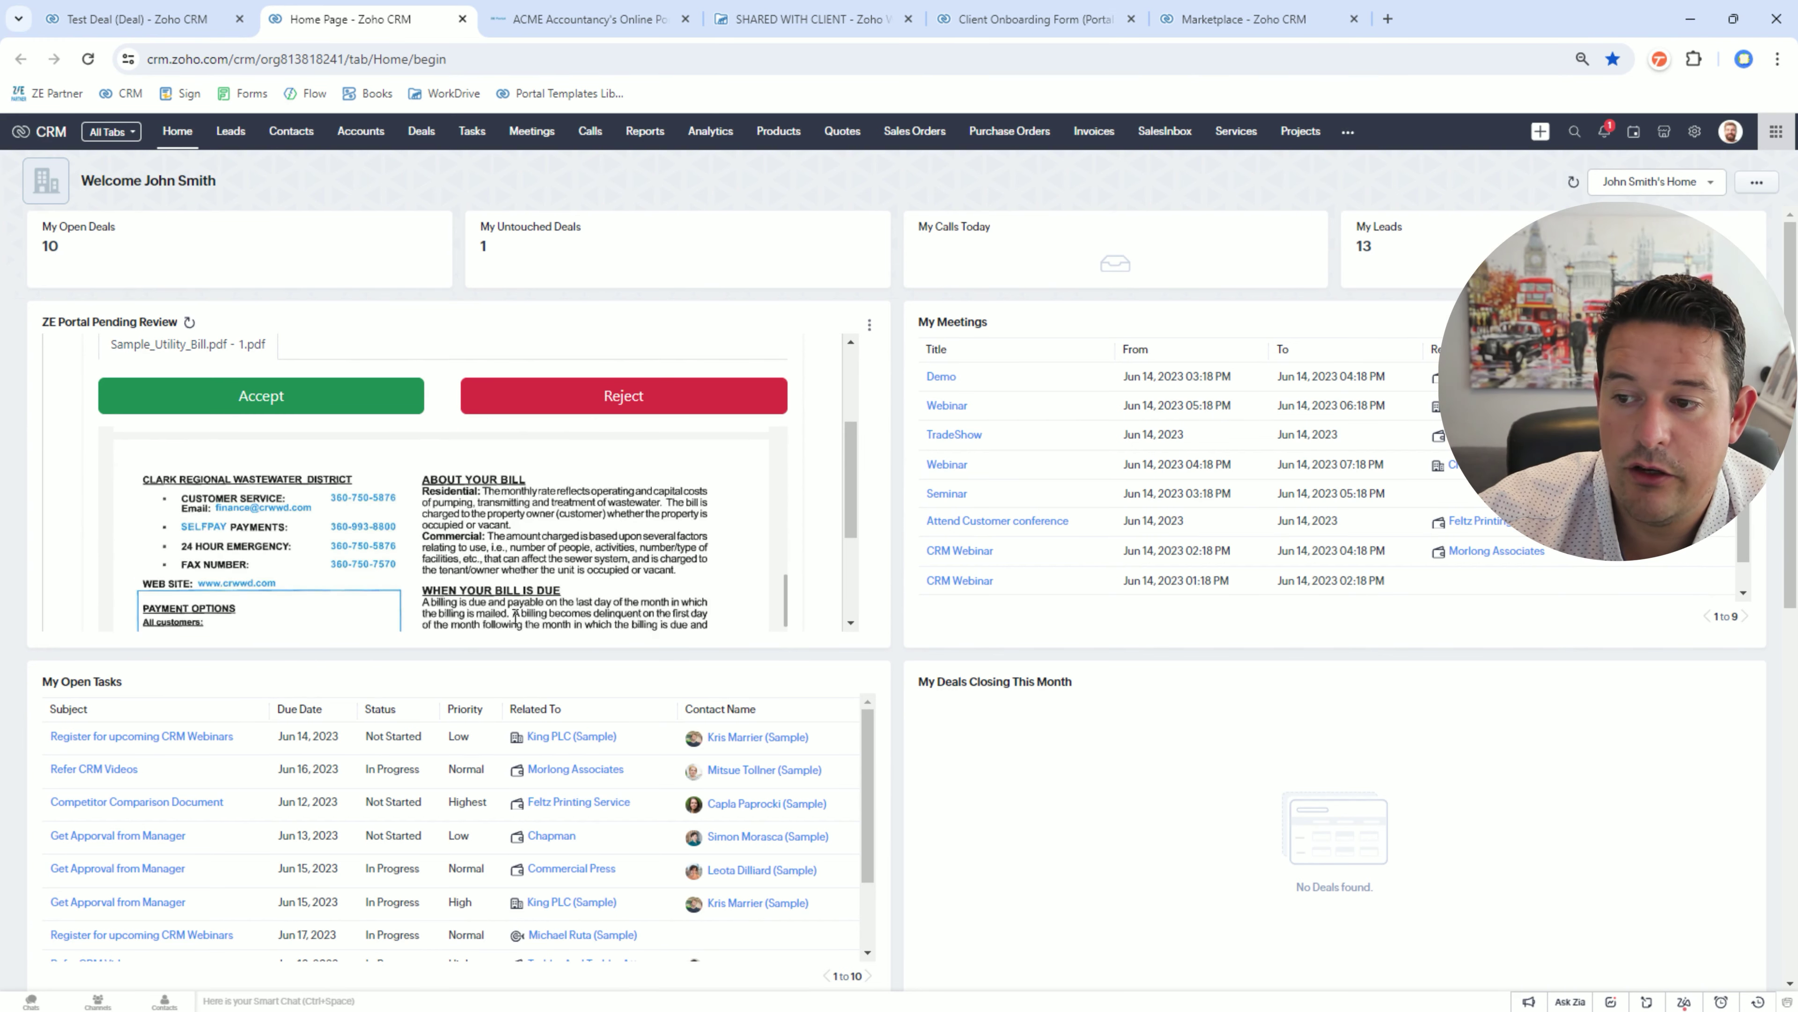
{"action": "scroll", "coordinate": [515, 622], "scroll_direction": "up", "scroll_amount": 4}
{"action": "scroll", "coordinate": [515, 622], "scroll_direction": "up", "scroll_amount": 3}
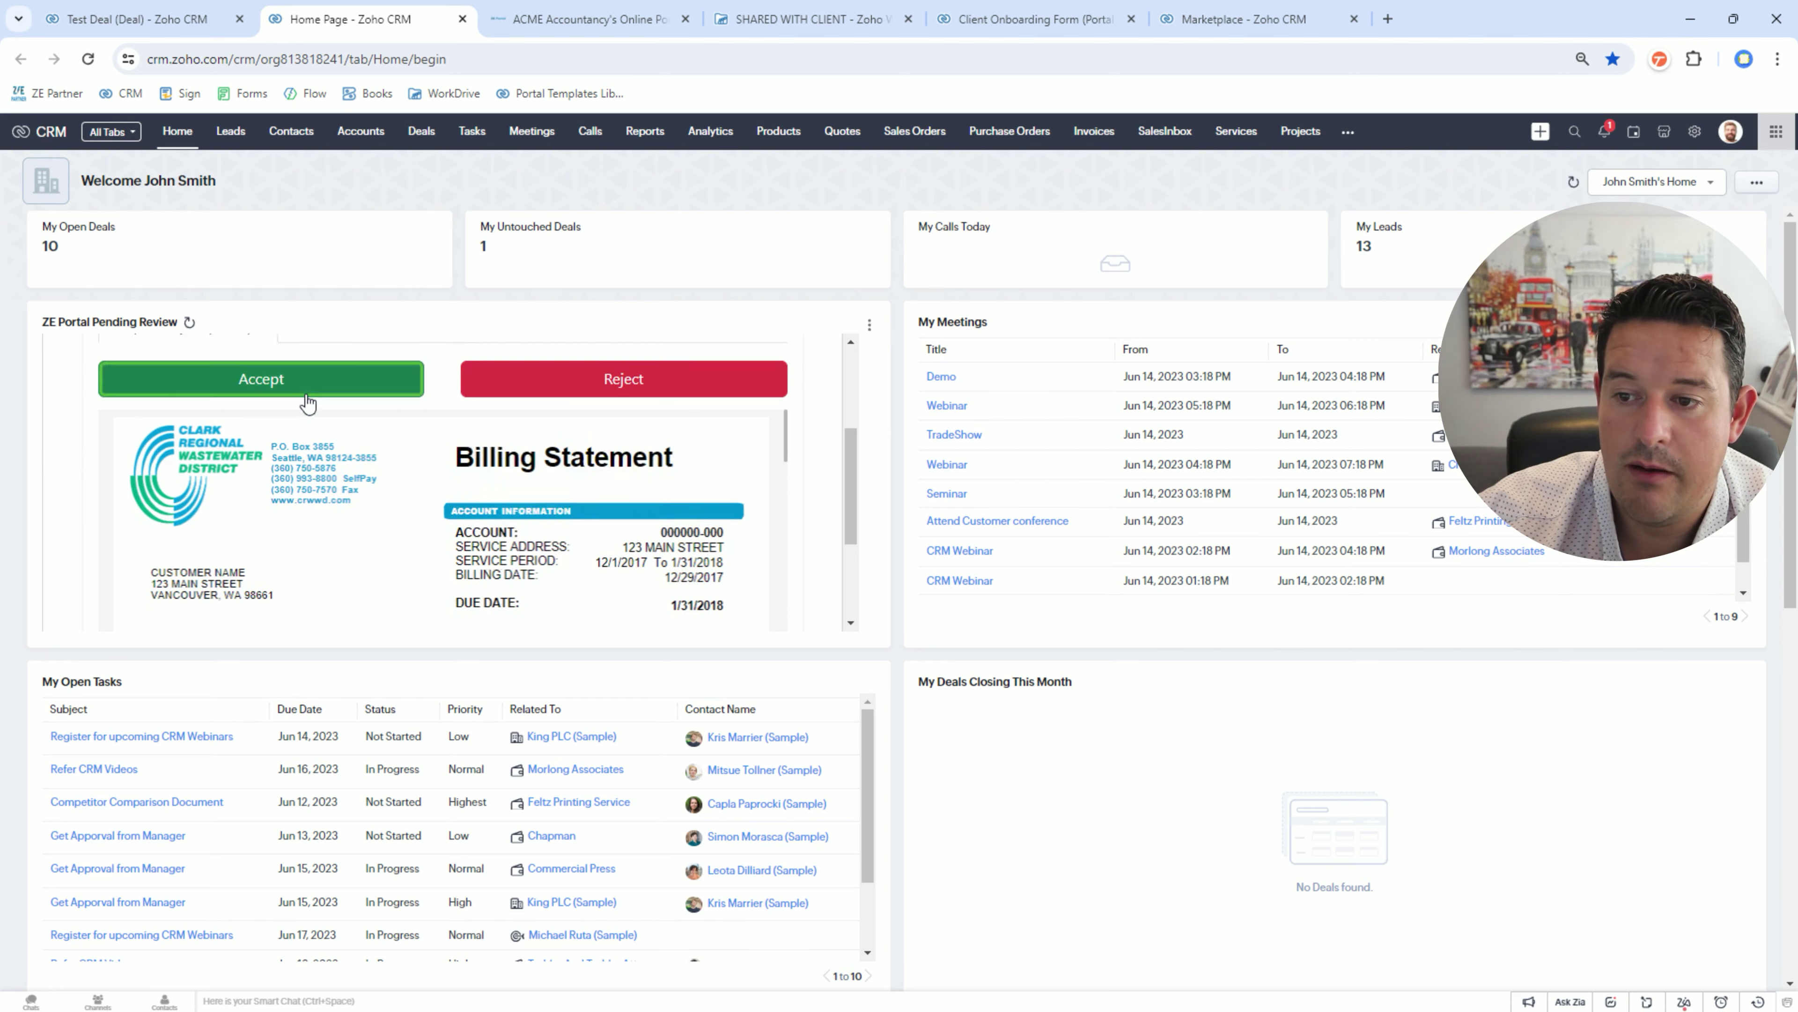
{"action": "scroll", "coordinate": [333, 426], "scroll_direction": "down", "scroll_amount": 3}
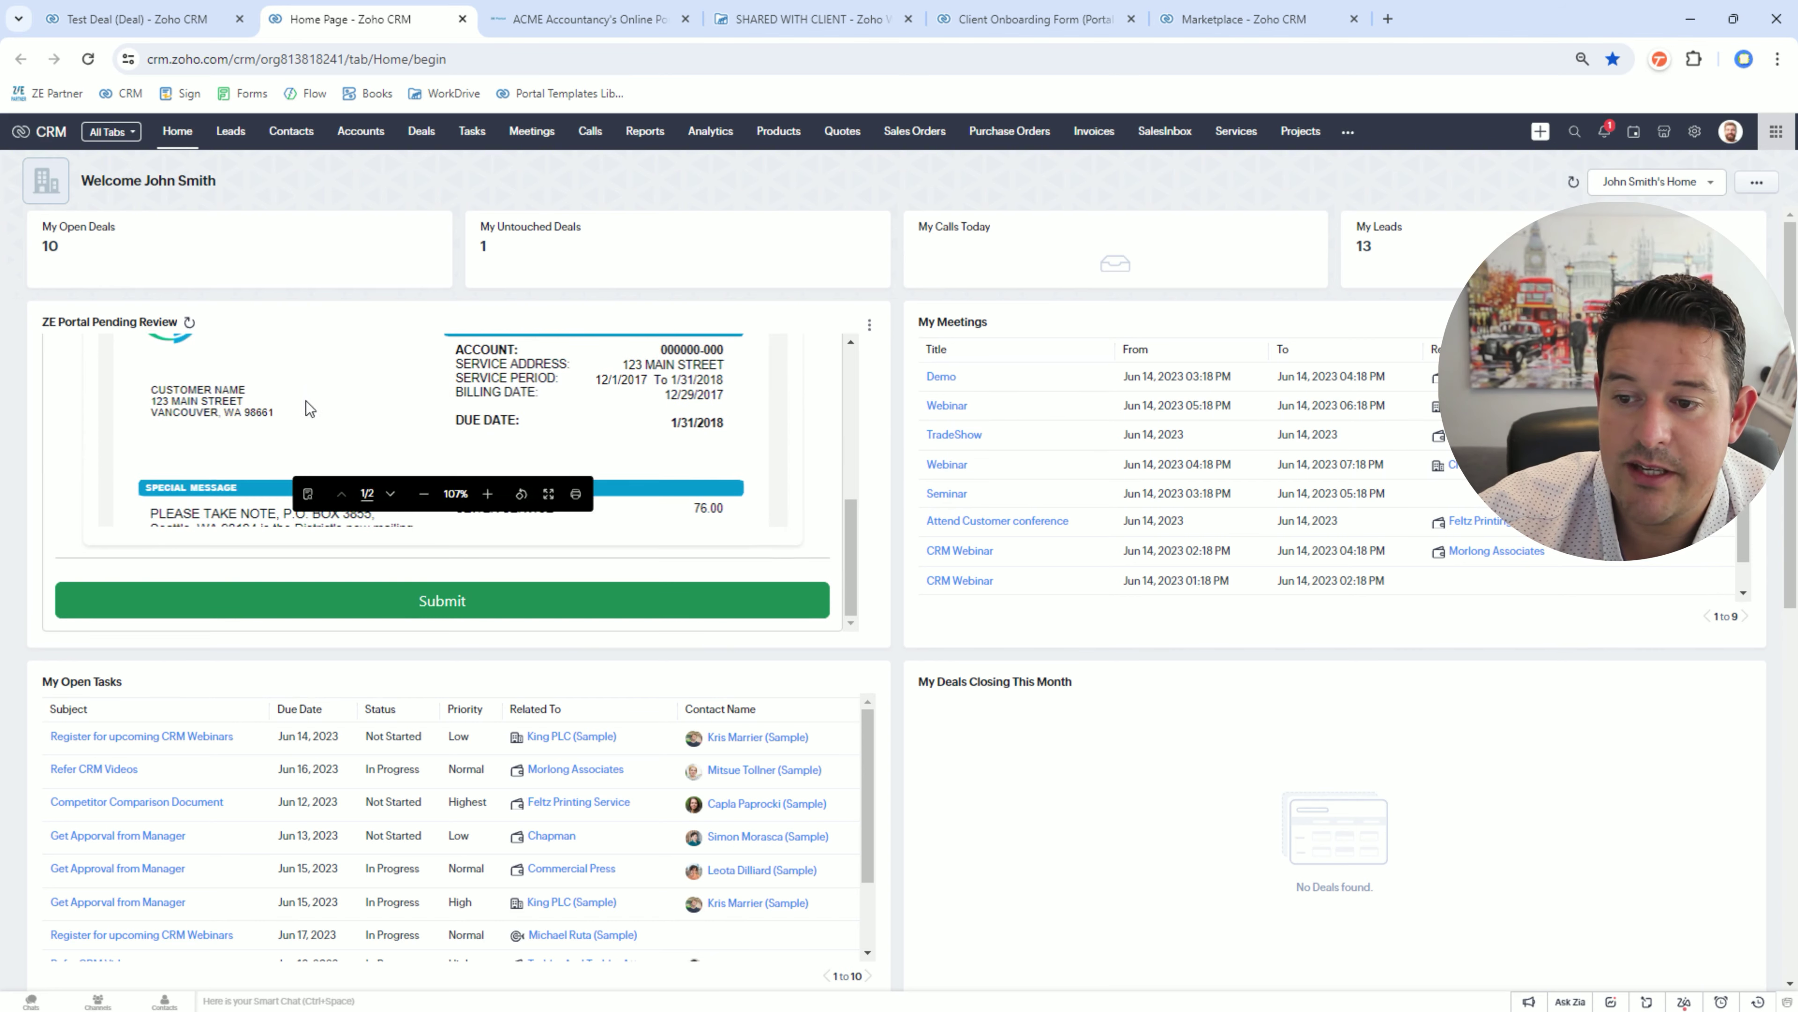
{"action": "left_click", "coordinate": [405, 604]}
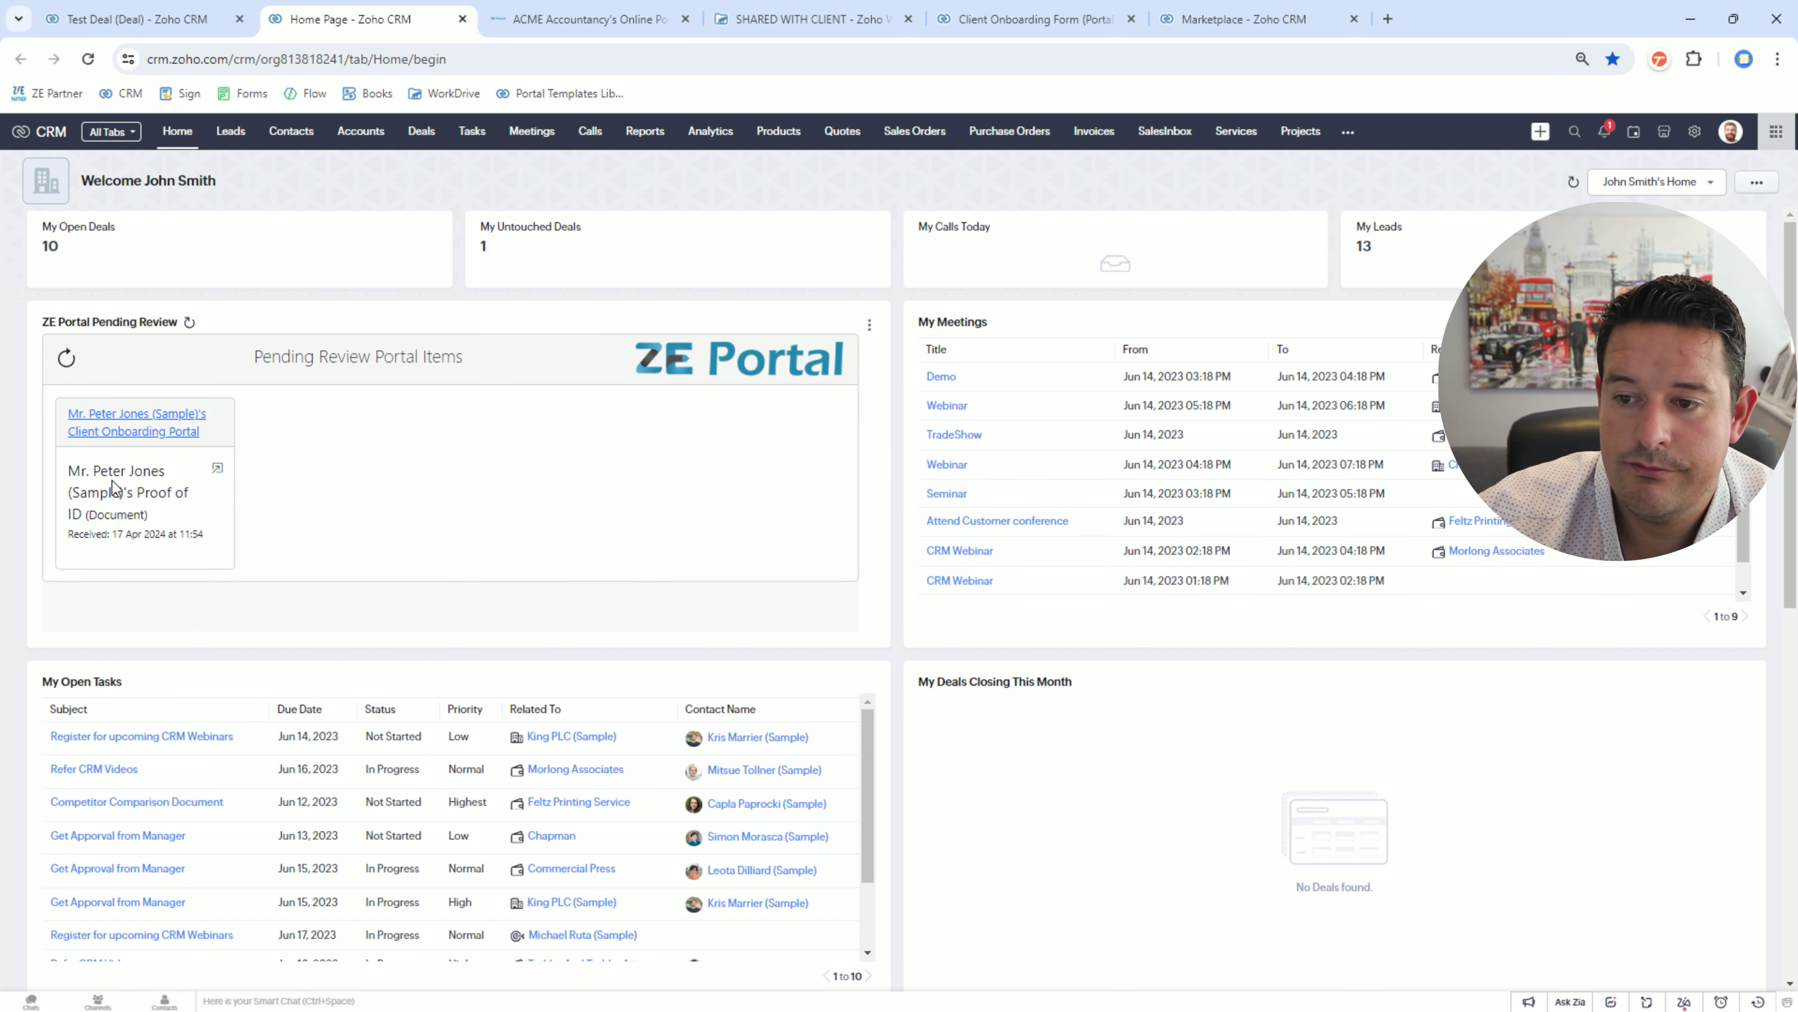
- Open the pending Proof of ID item and review its previously accepted files in WorkDrive and its earlier rejection message
{"action": "left_click", "coordinate": [190, 322]}
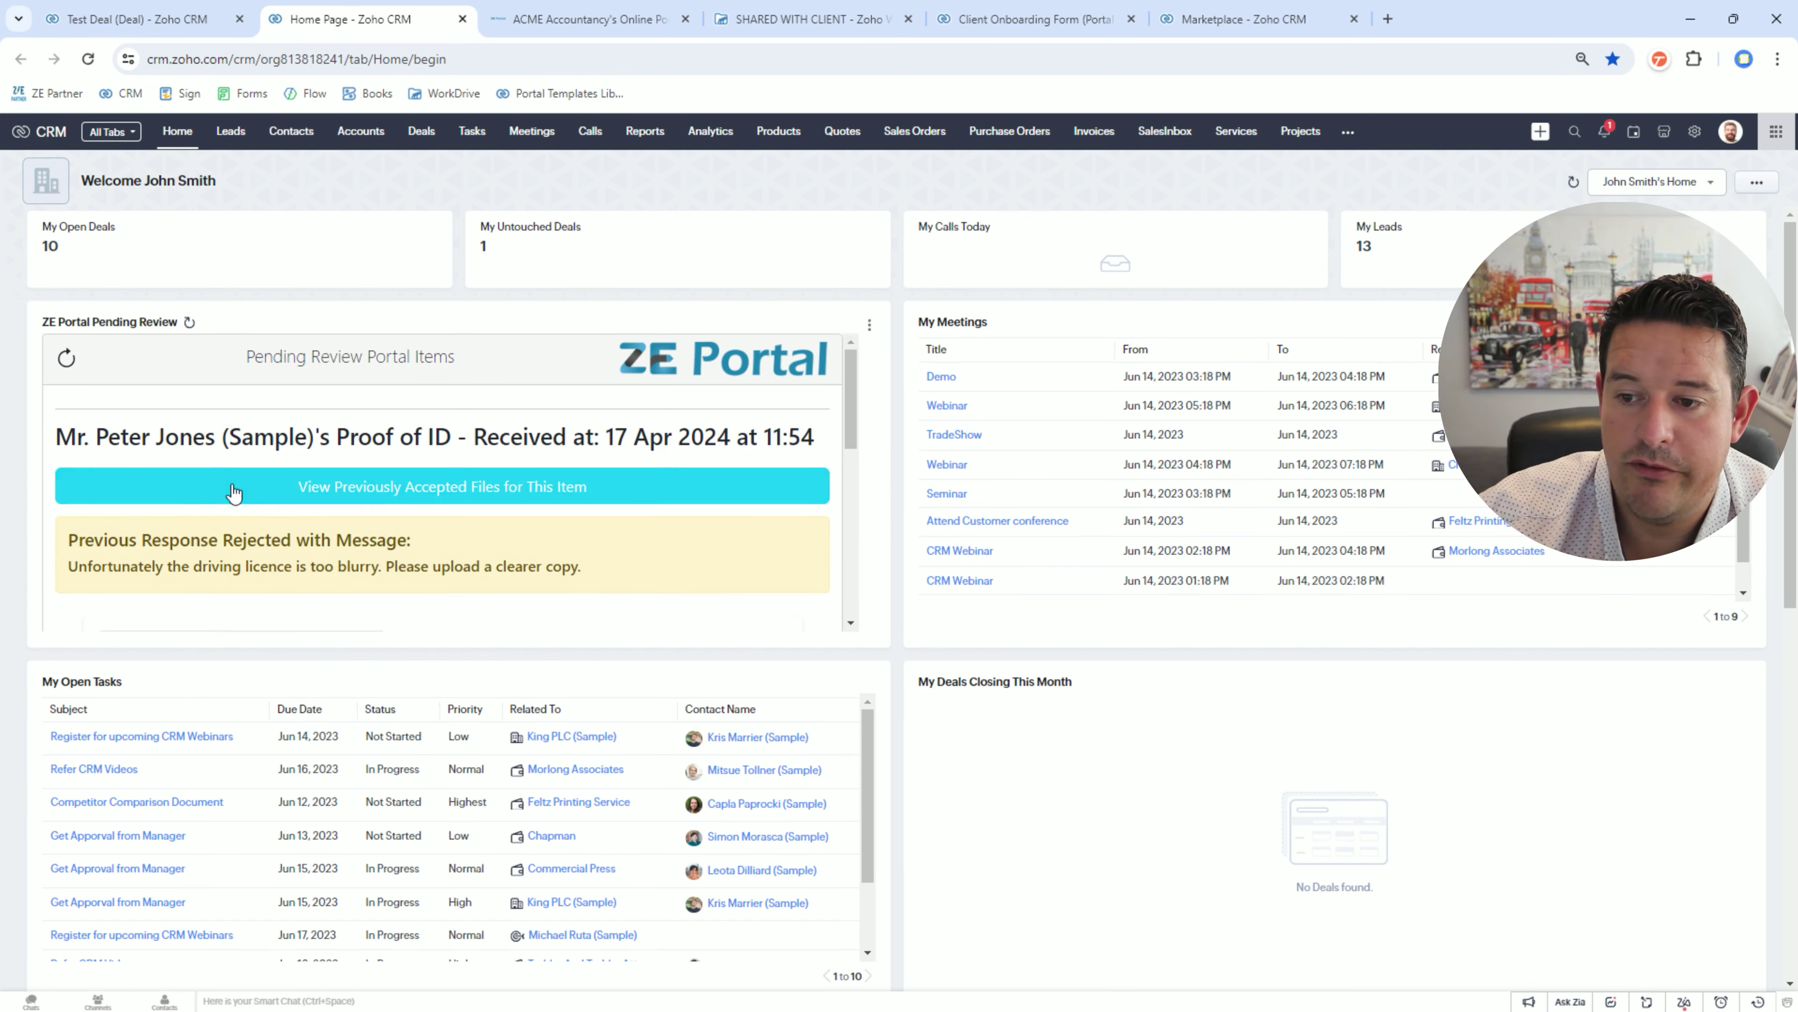
{"action": "left_click", "coordinate": [447, 492]}
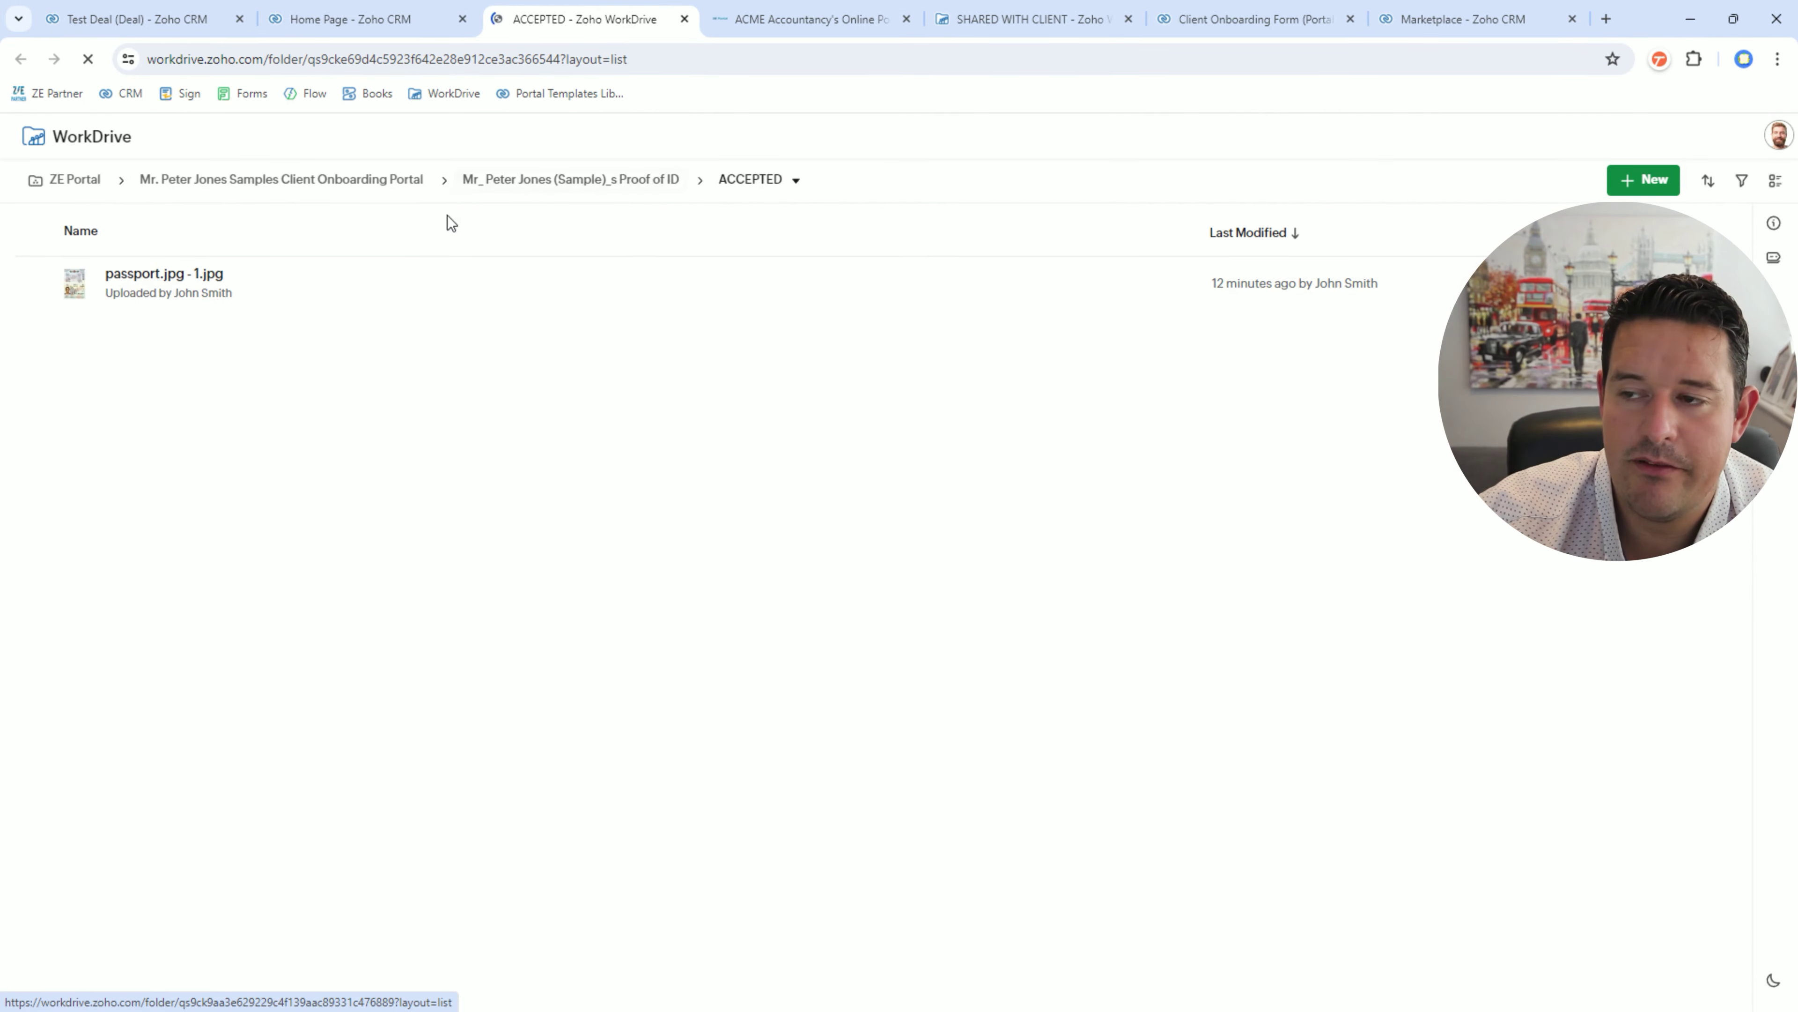
{"action": "left_click", "coordinate": [382, 19]}
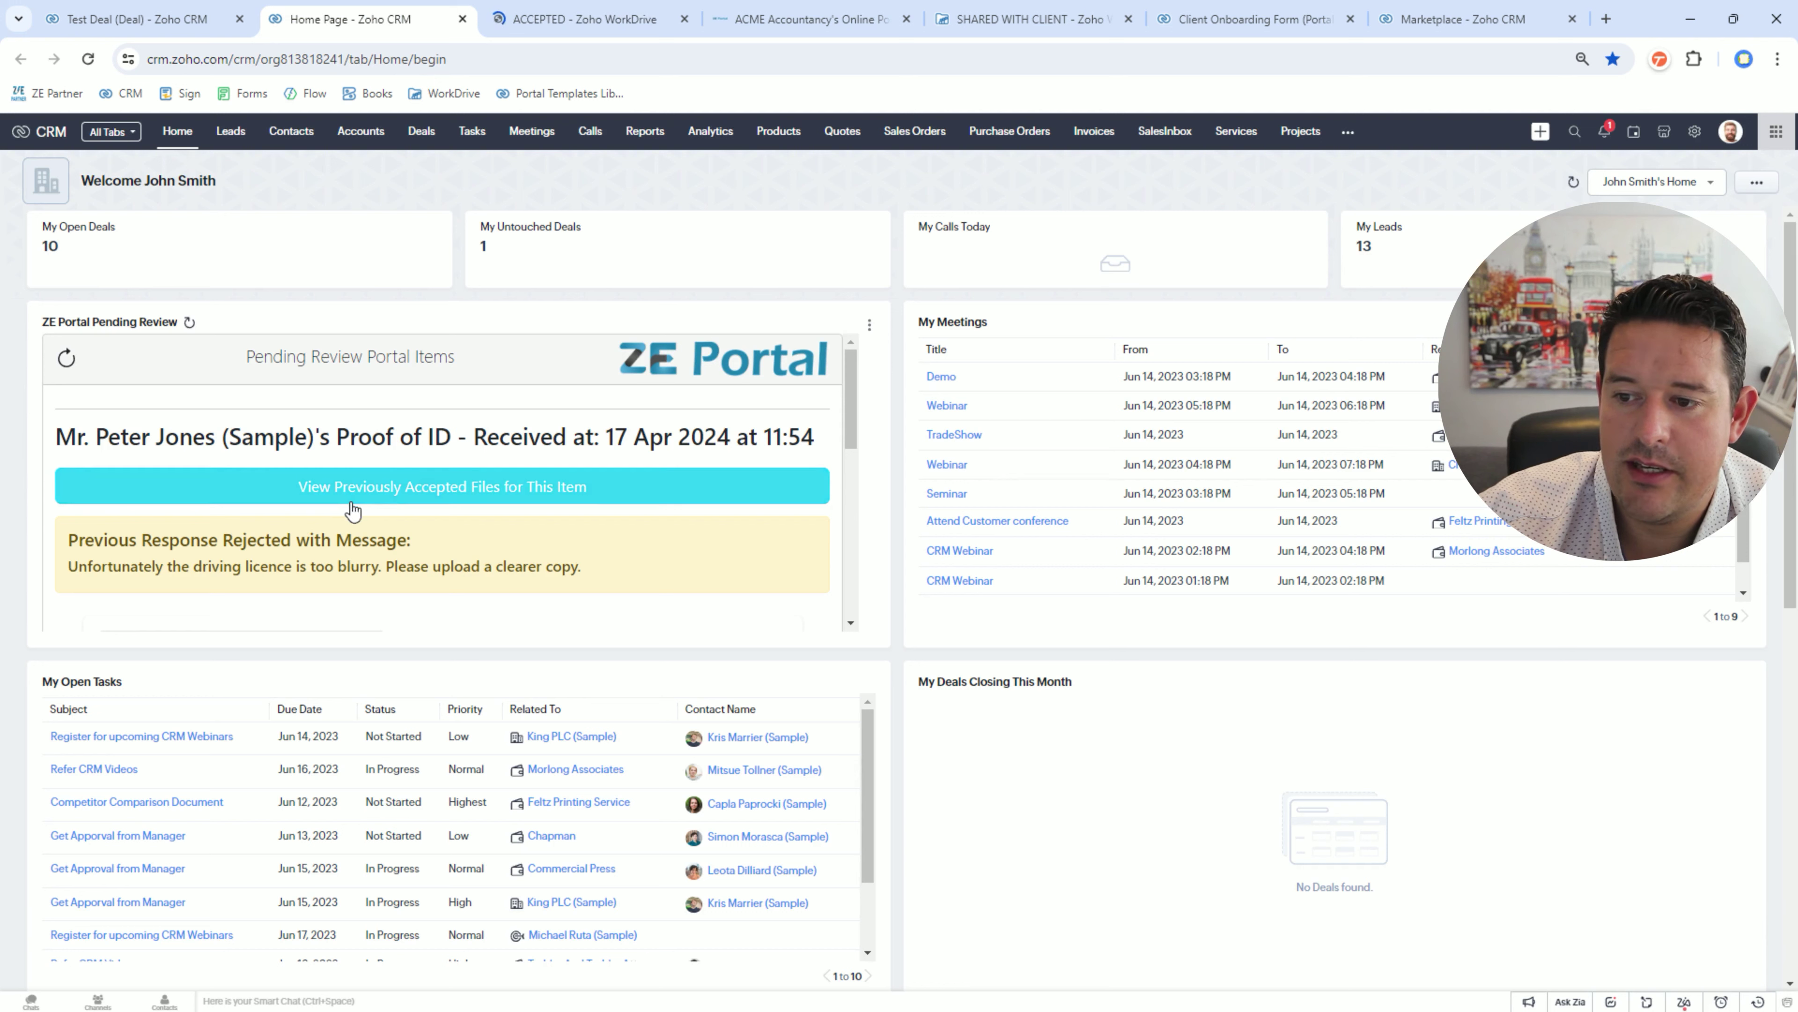
{"action": "scroll", "coordinate": [616, 495], "scroll_direction": "down", "scroll_amount": 1}
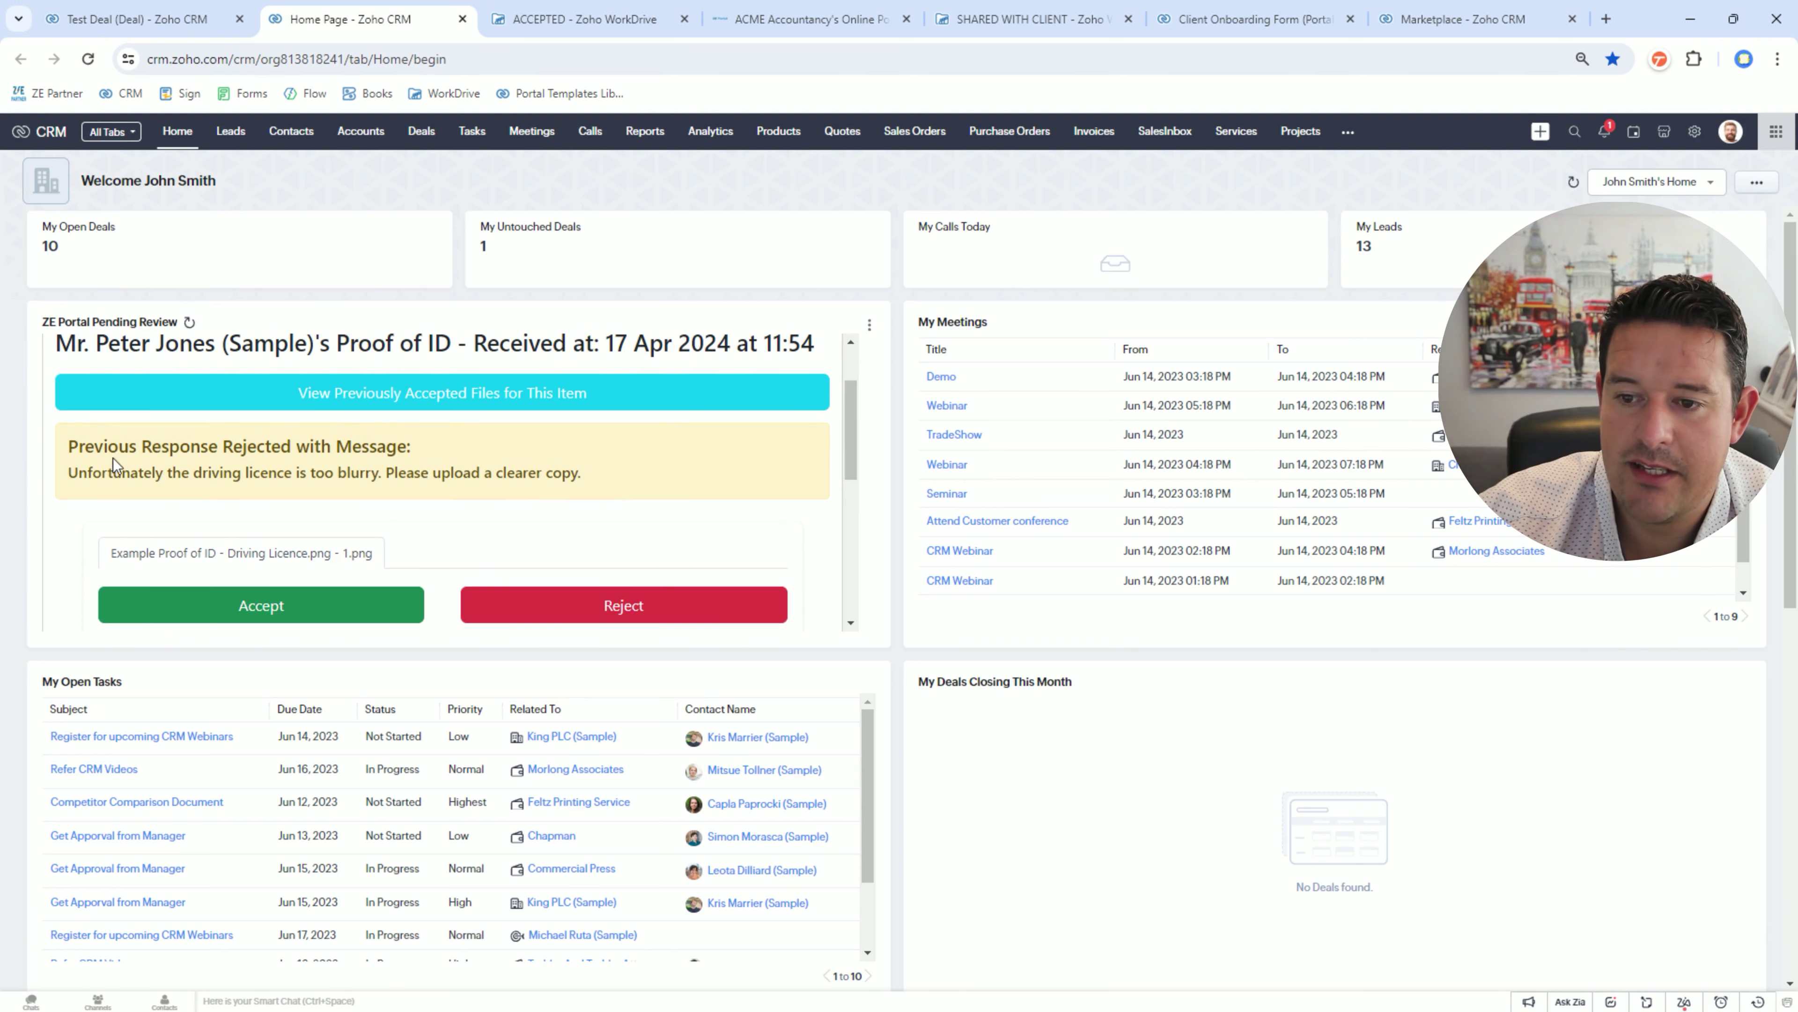
{"action": "left_click_drag", "start_coordinate": [73, 474], "coordinate": [607, 473]}
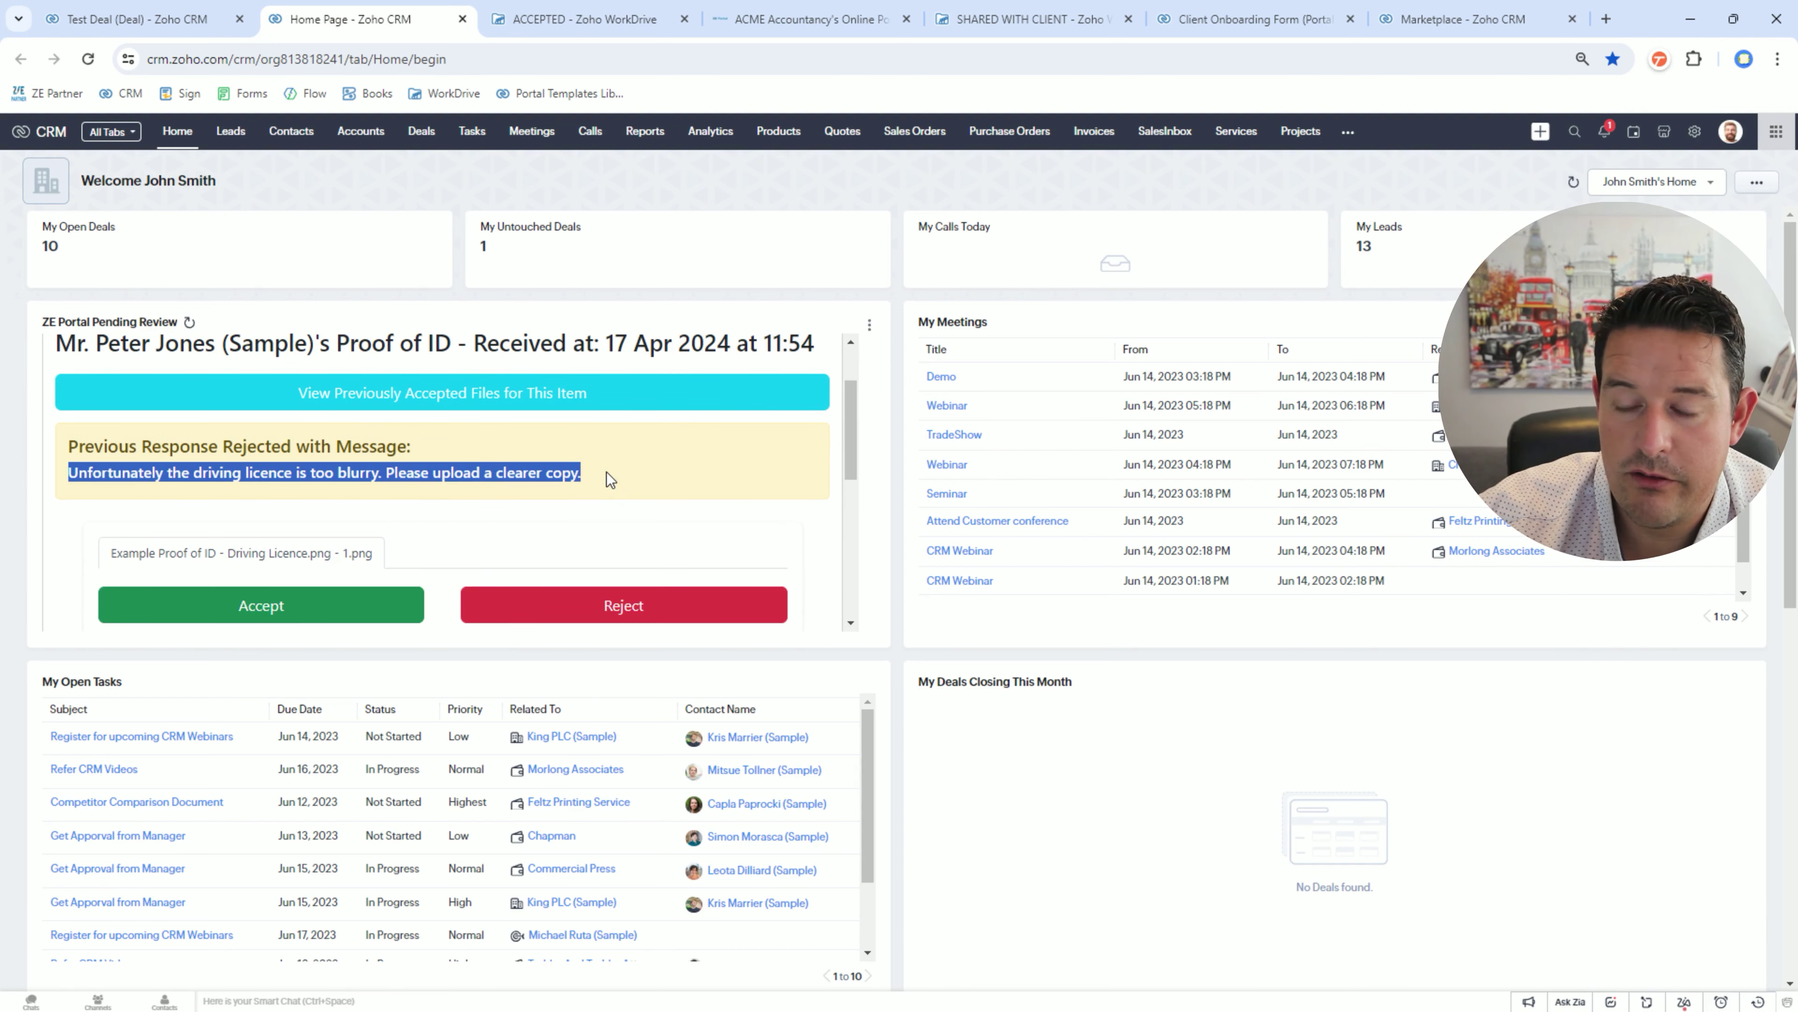
{"action": "left_click", "coordinate": [451, 492]}
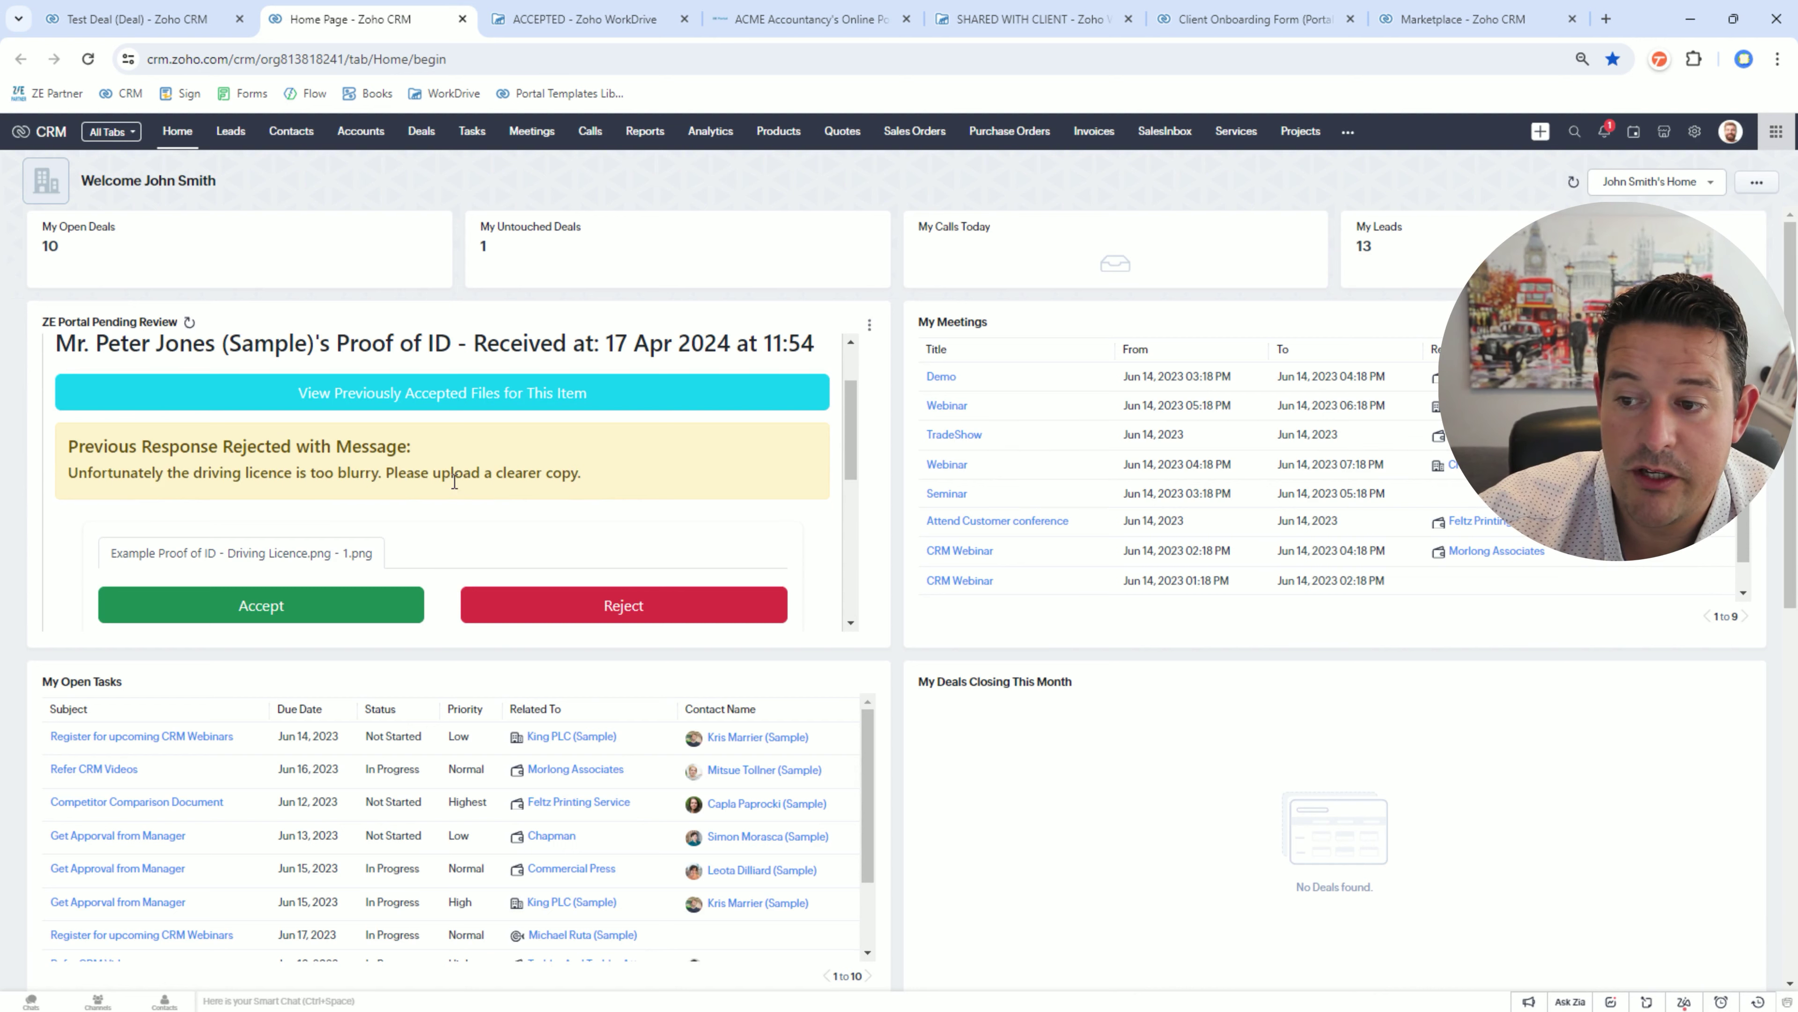
- Check the replacement driving licence image for the Proof of ID item and submit the response as accepted
{"action": "scroll", "coordinate": [452, 481], "scroll_direction": "down", "scroll_amount": 2}
{"action": "scroll", "coordinate": [466, 499], "scroll_direction": "down", "scroll_amount": 2}
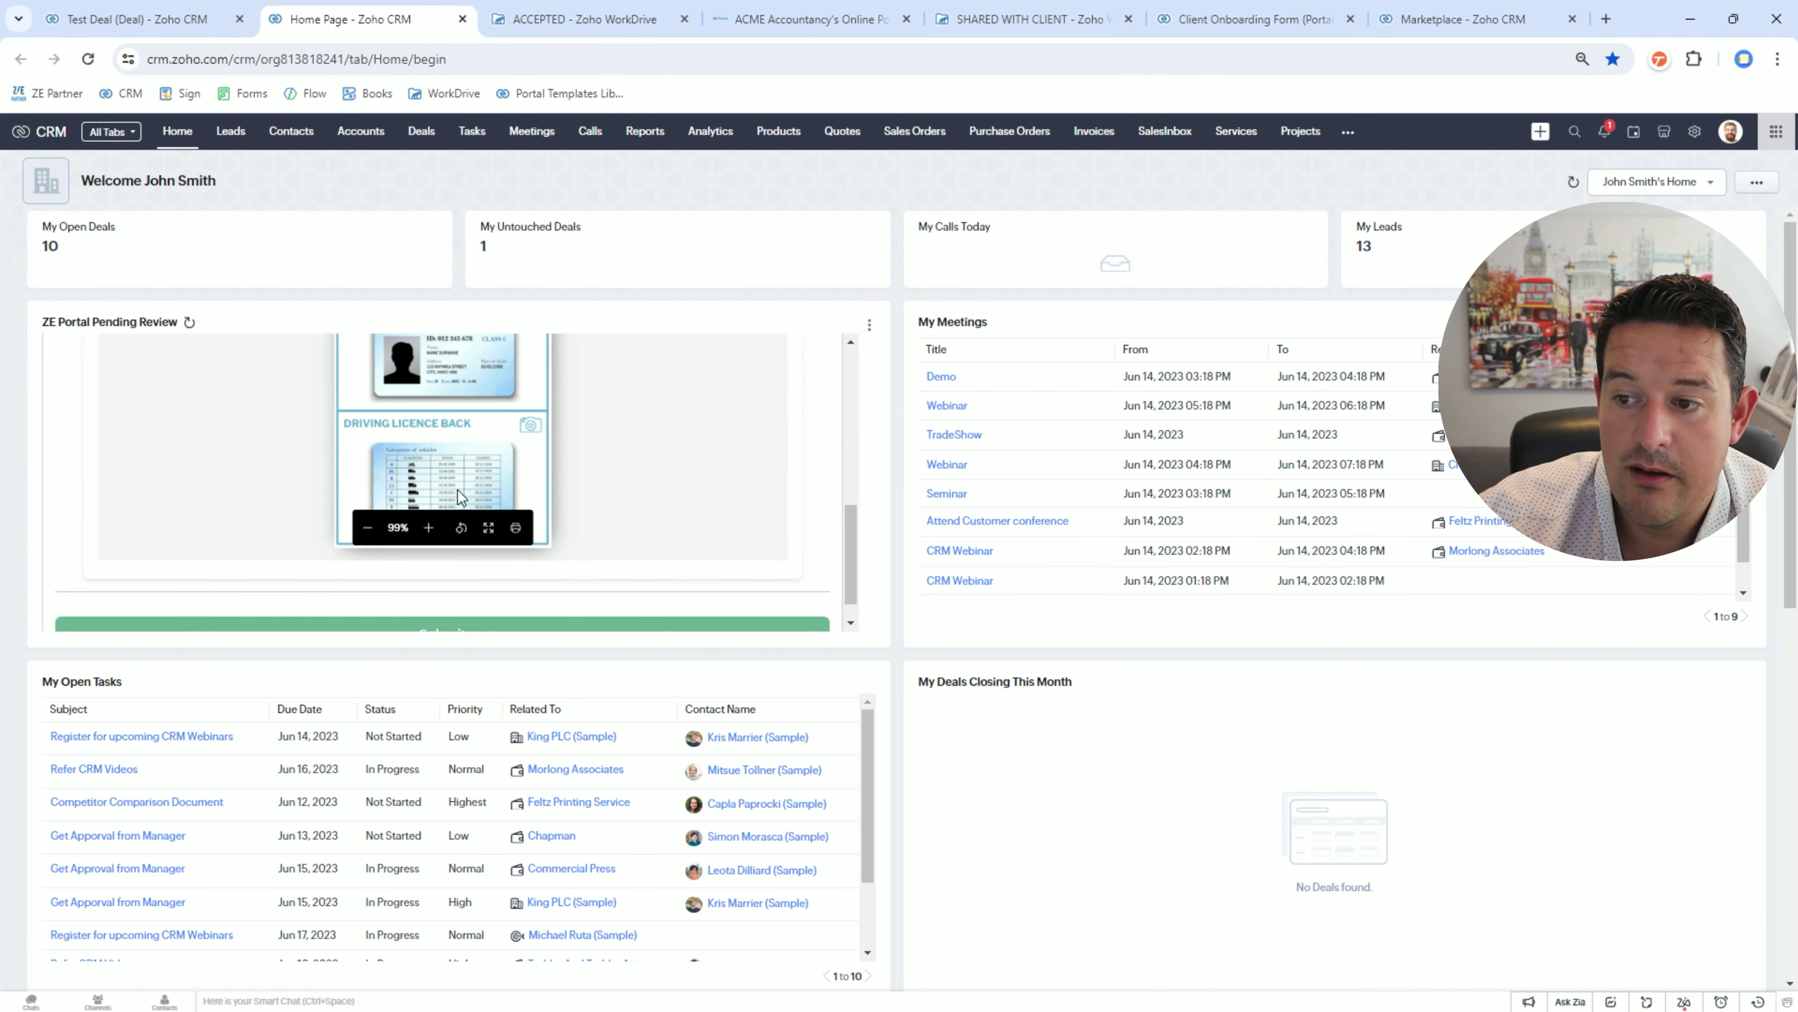
{"action": "scroll", "coordinate": [458, 490], "scroll_direction": "up", "scroll_amount": 4}
{"action": "scroll", "coordinate": [275, 521], "scroll_direction": "down", "scroll_amount": 5}
{"action": "scroll", "coordinate": [275, 521], "scroll_direction": "down", "scroll_amount": 2}
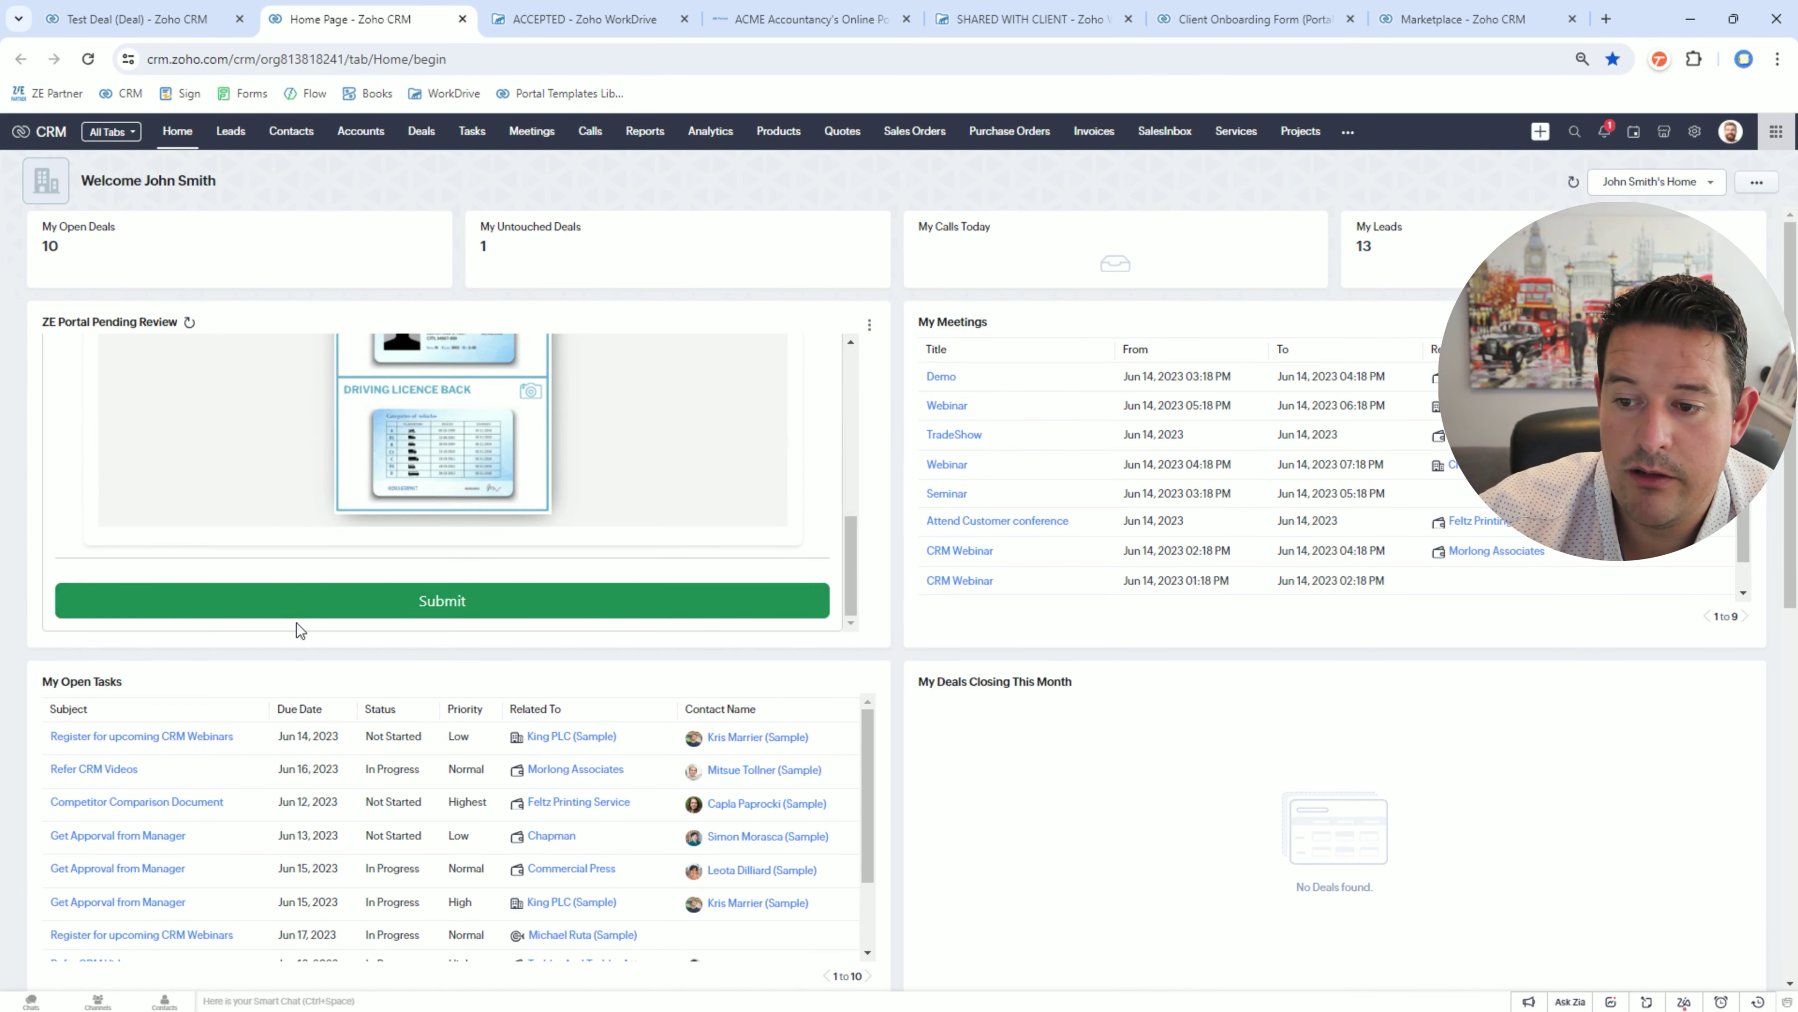
{"action": "left_click", "coordinate": [301, 603]}
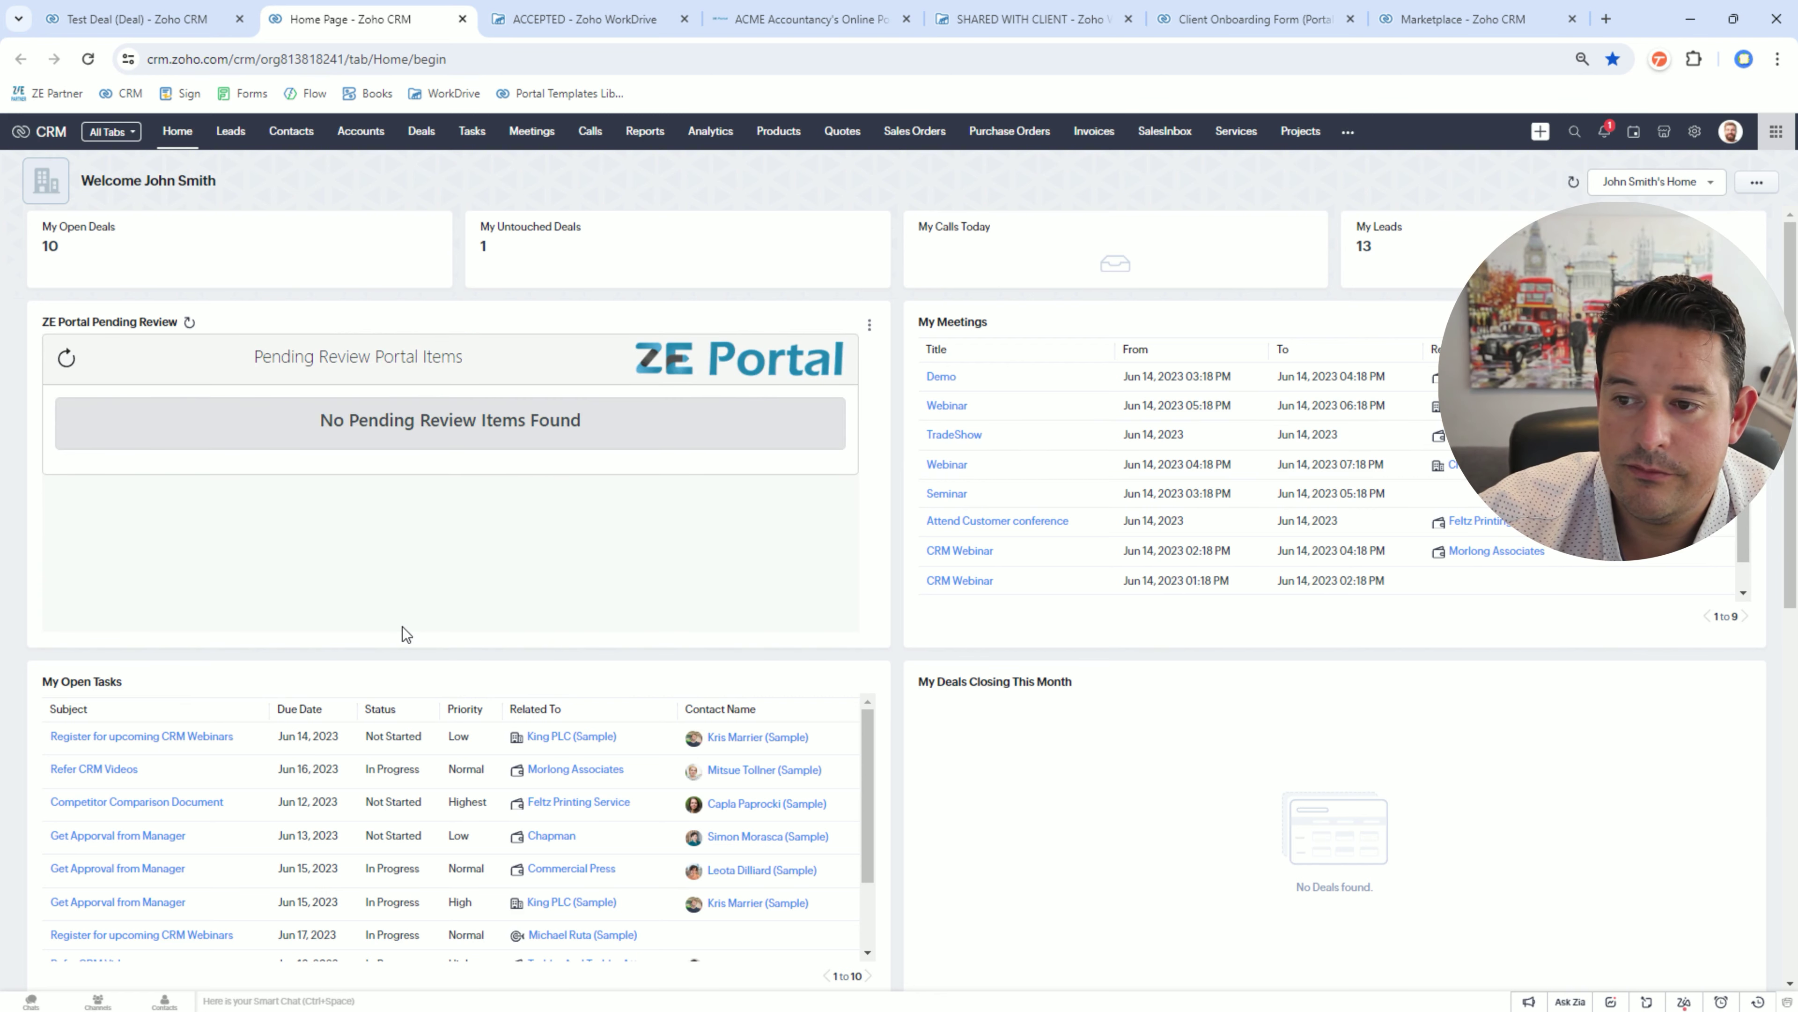
- Refresh the portal on the Test Deal, check its completion status, and view the linked portal record before returning to the deal
{"action": "left_click", "coordinate": [163, 18]}
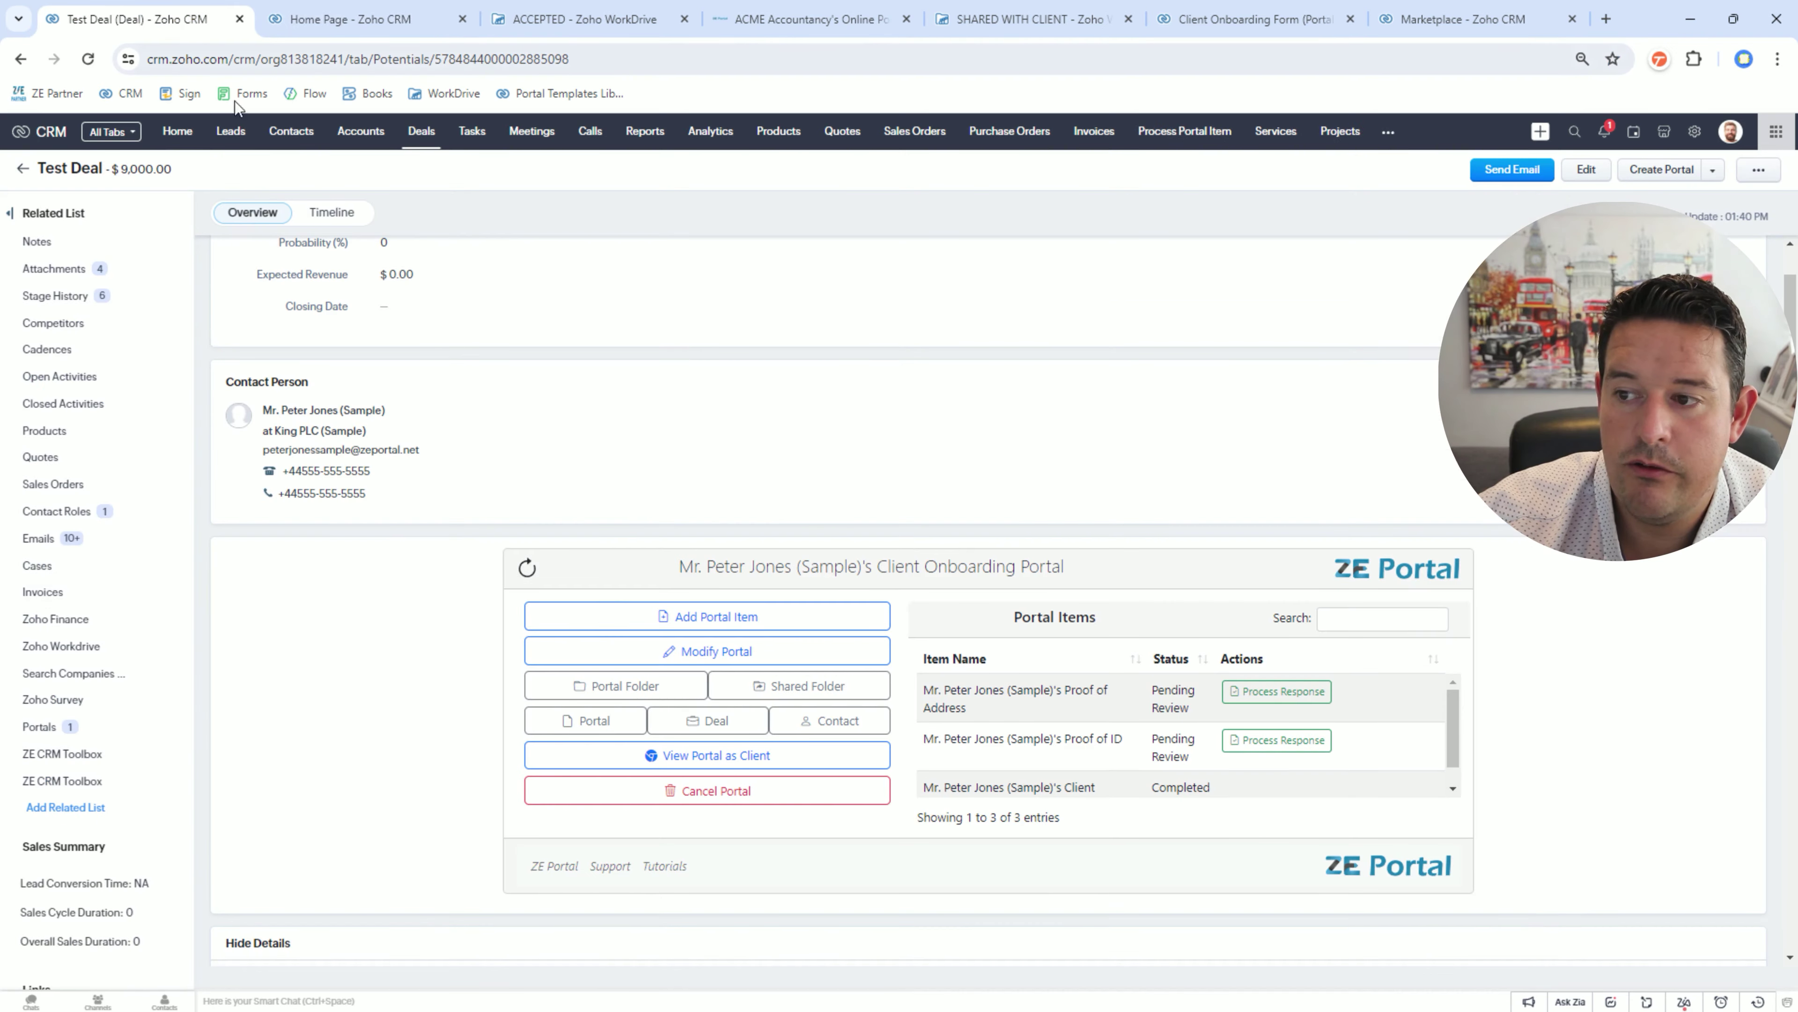
{"action": "left_click", "coordinate": [527, 569]}
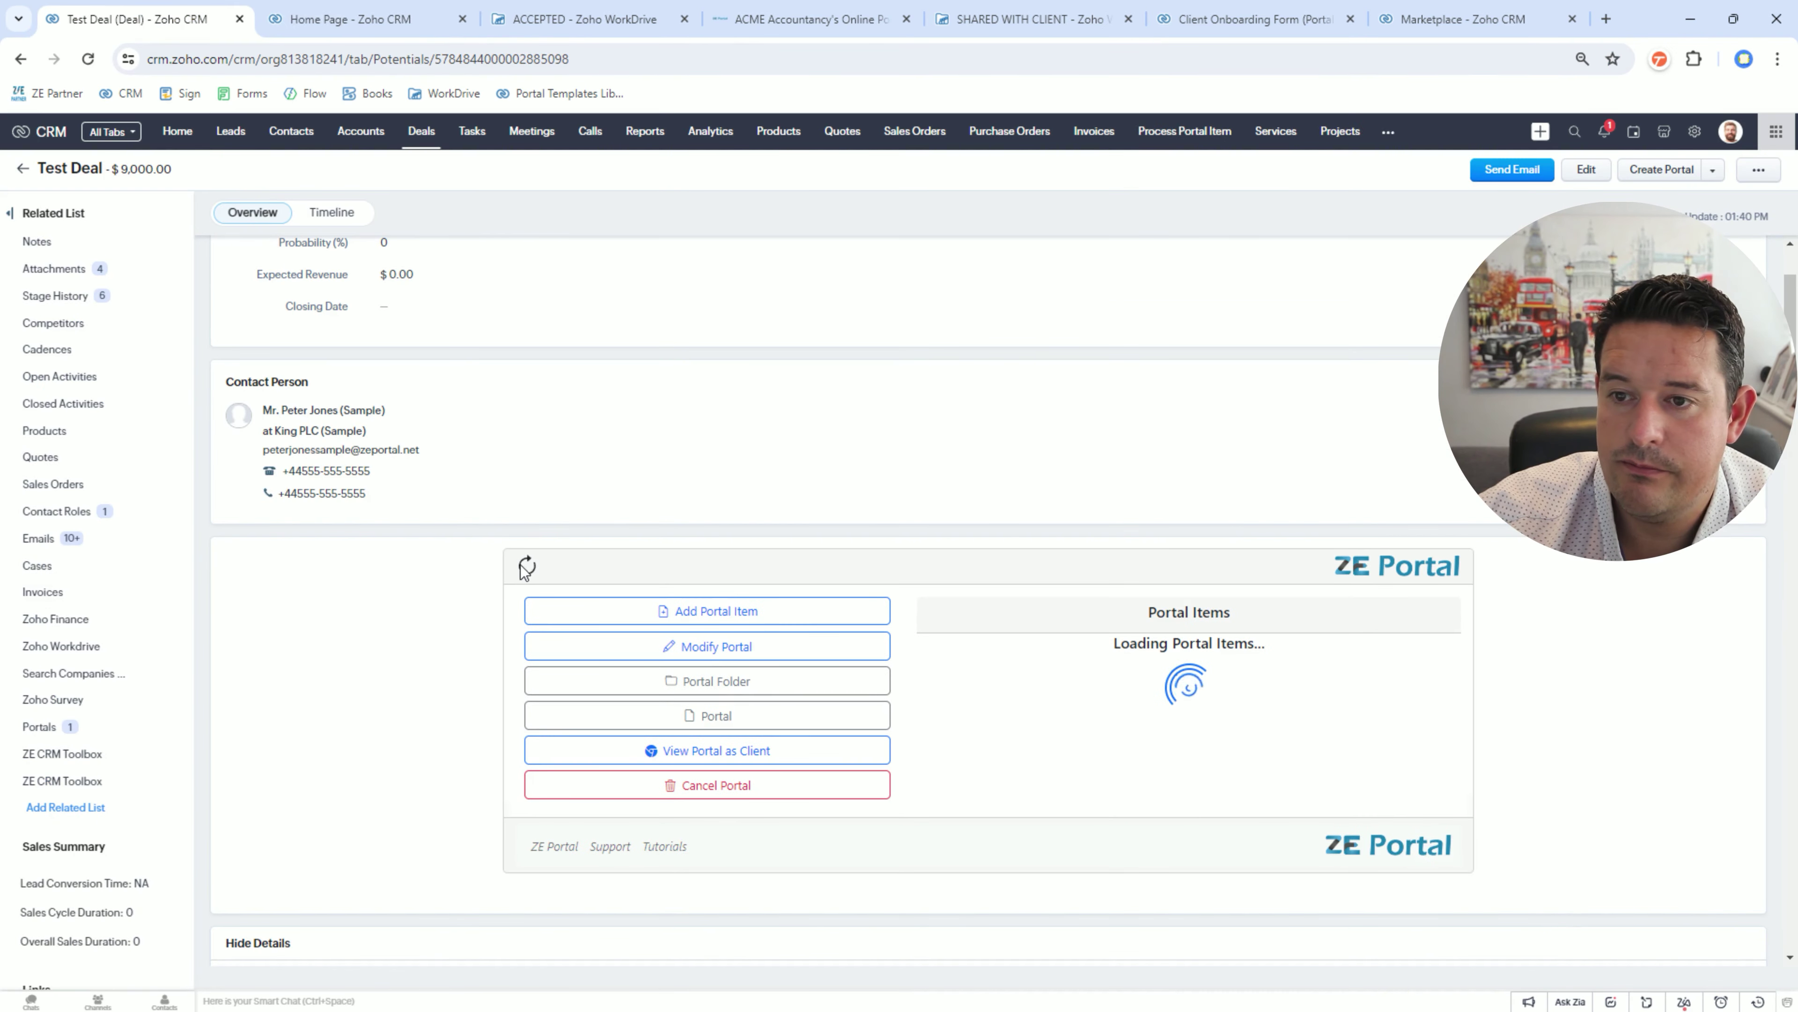
{"action": "left_click_drag", "start_coordinate": [1108, 568], "coordinate": [1261, 582]}
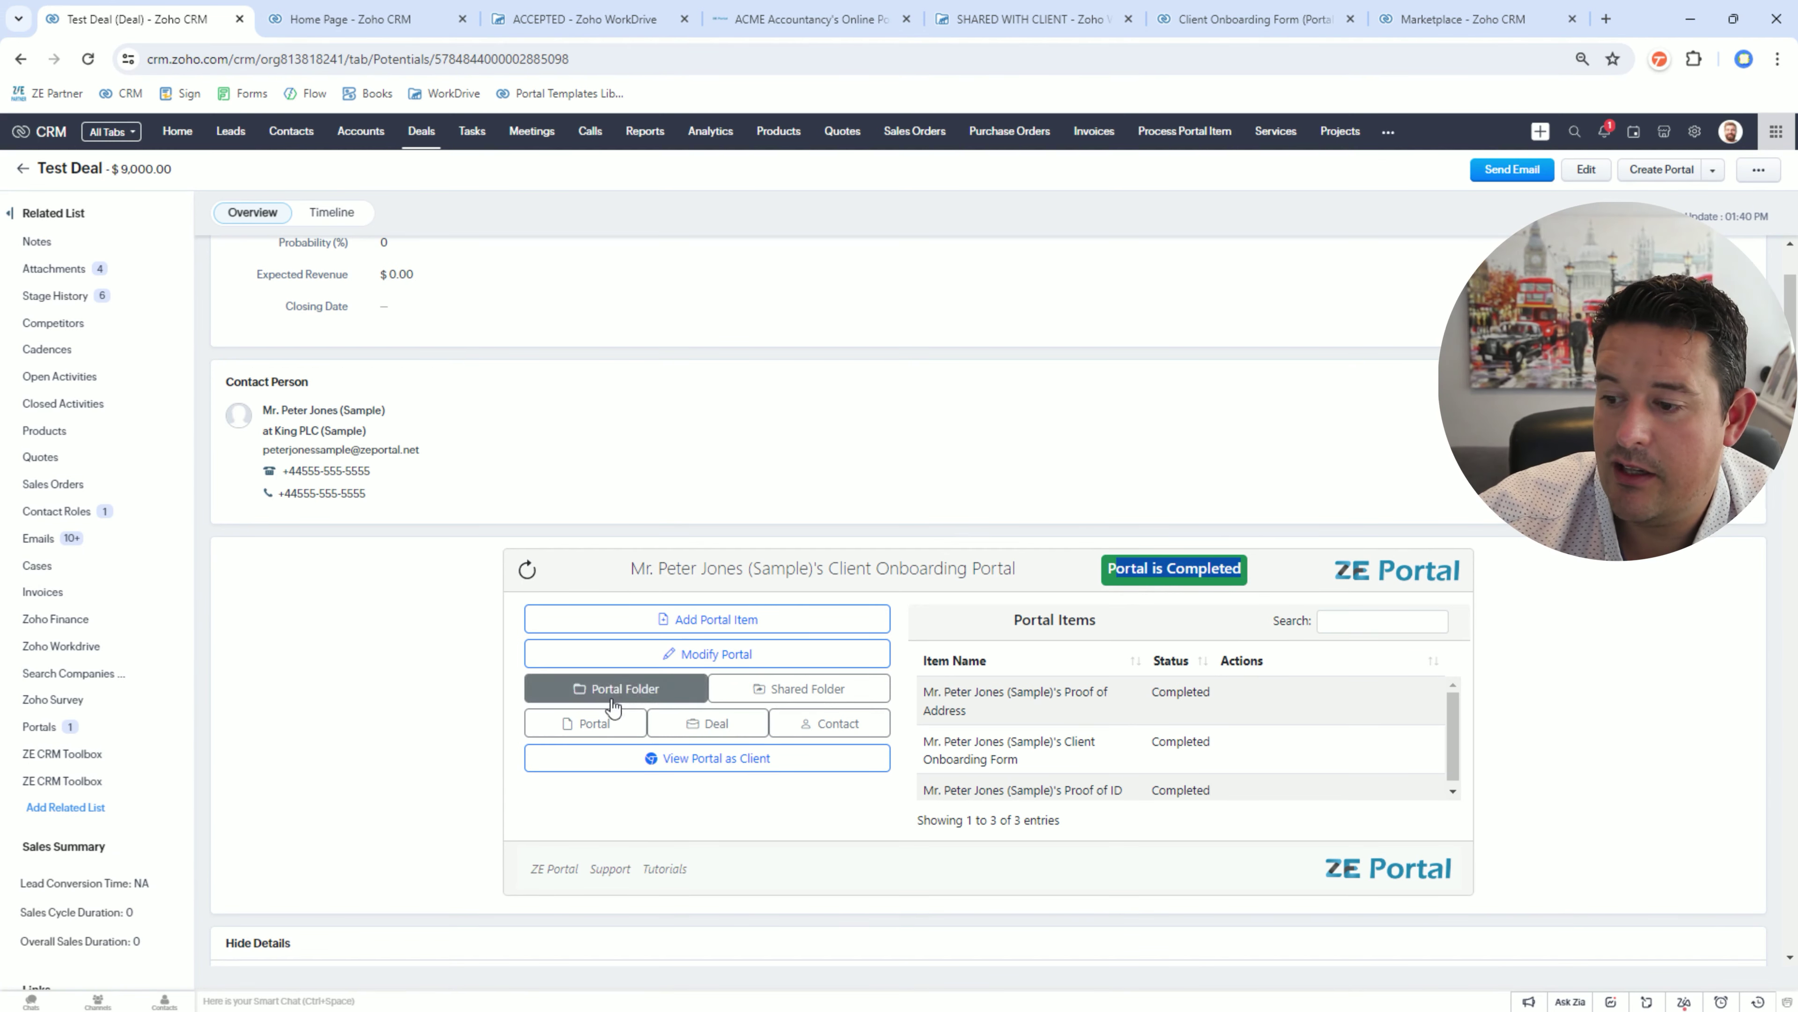
{"action": "left_click", "coordinate": [601, 724]}
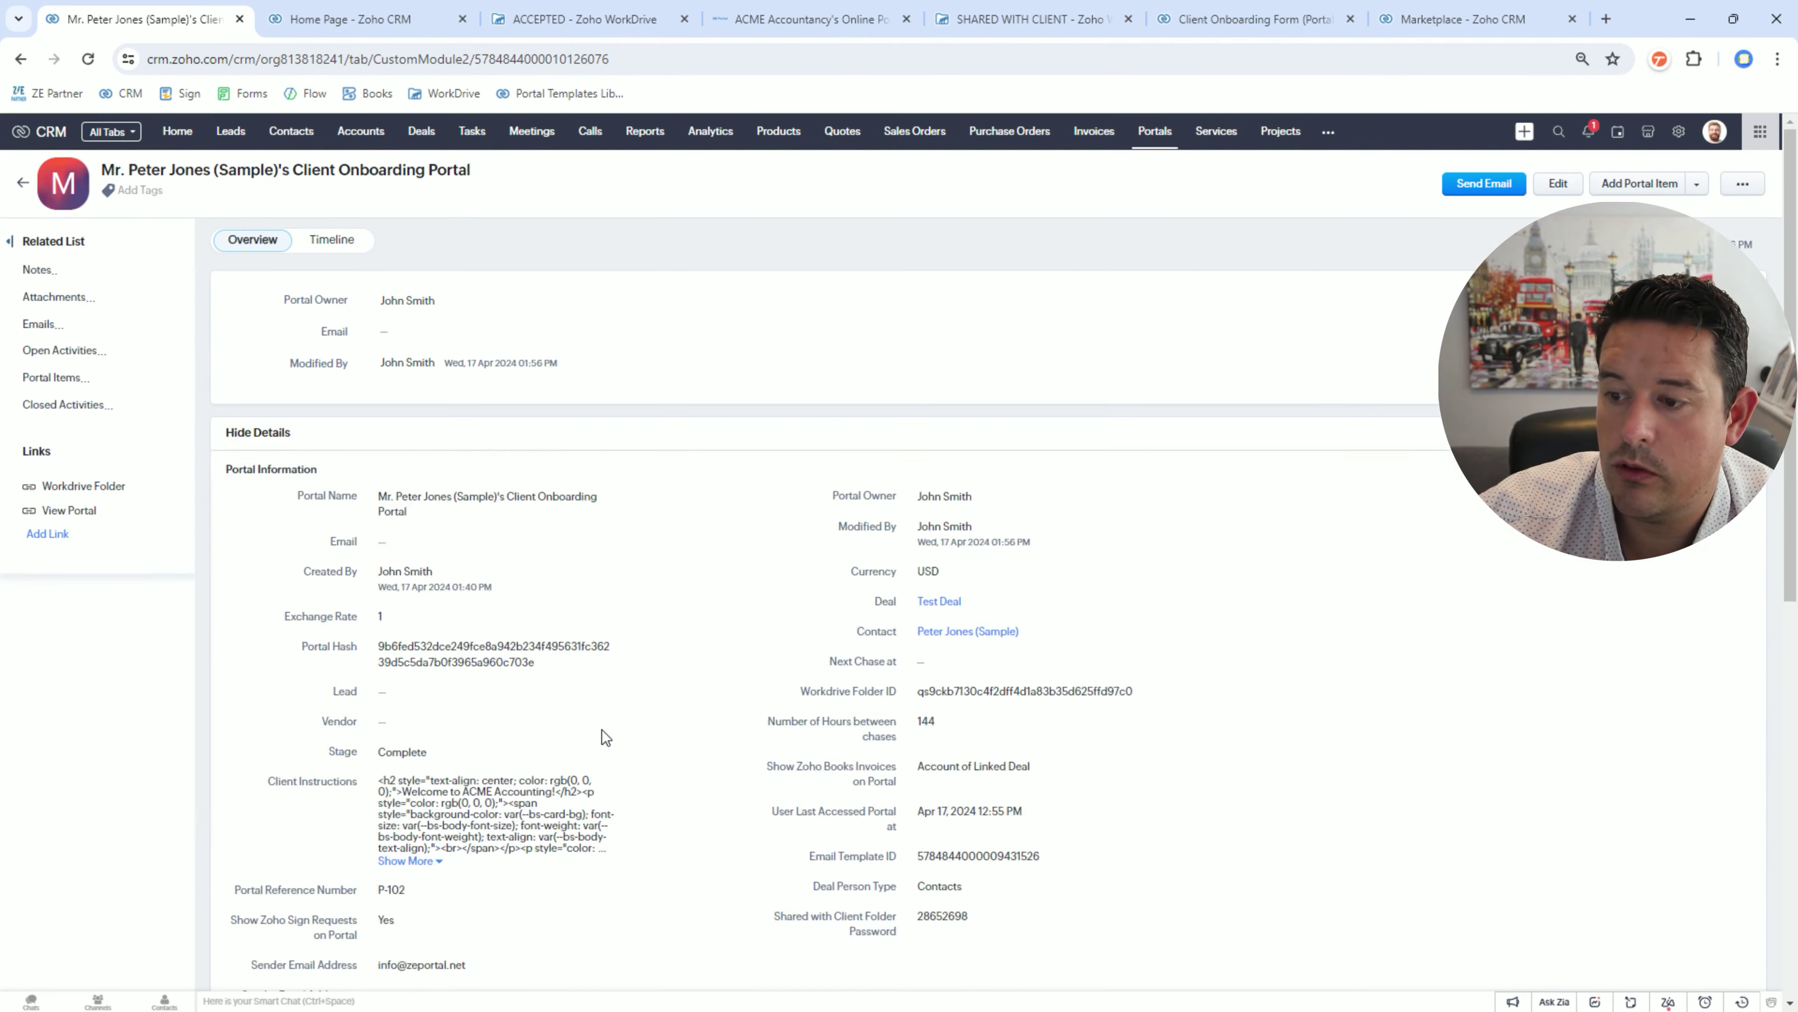
{"action": "left_click", "coordinate": [21, 59]}
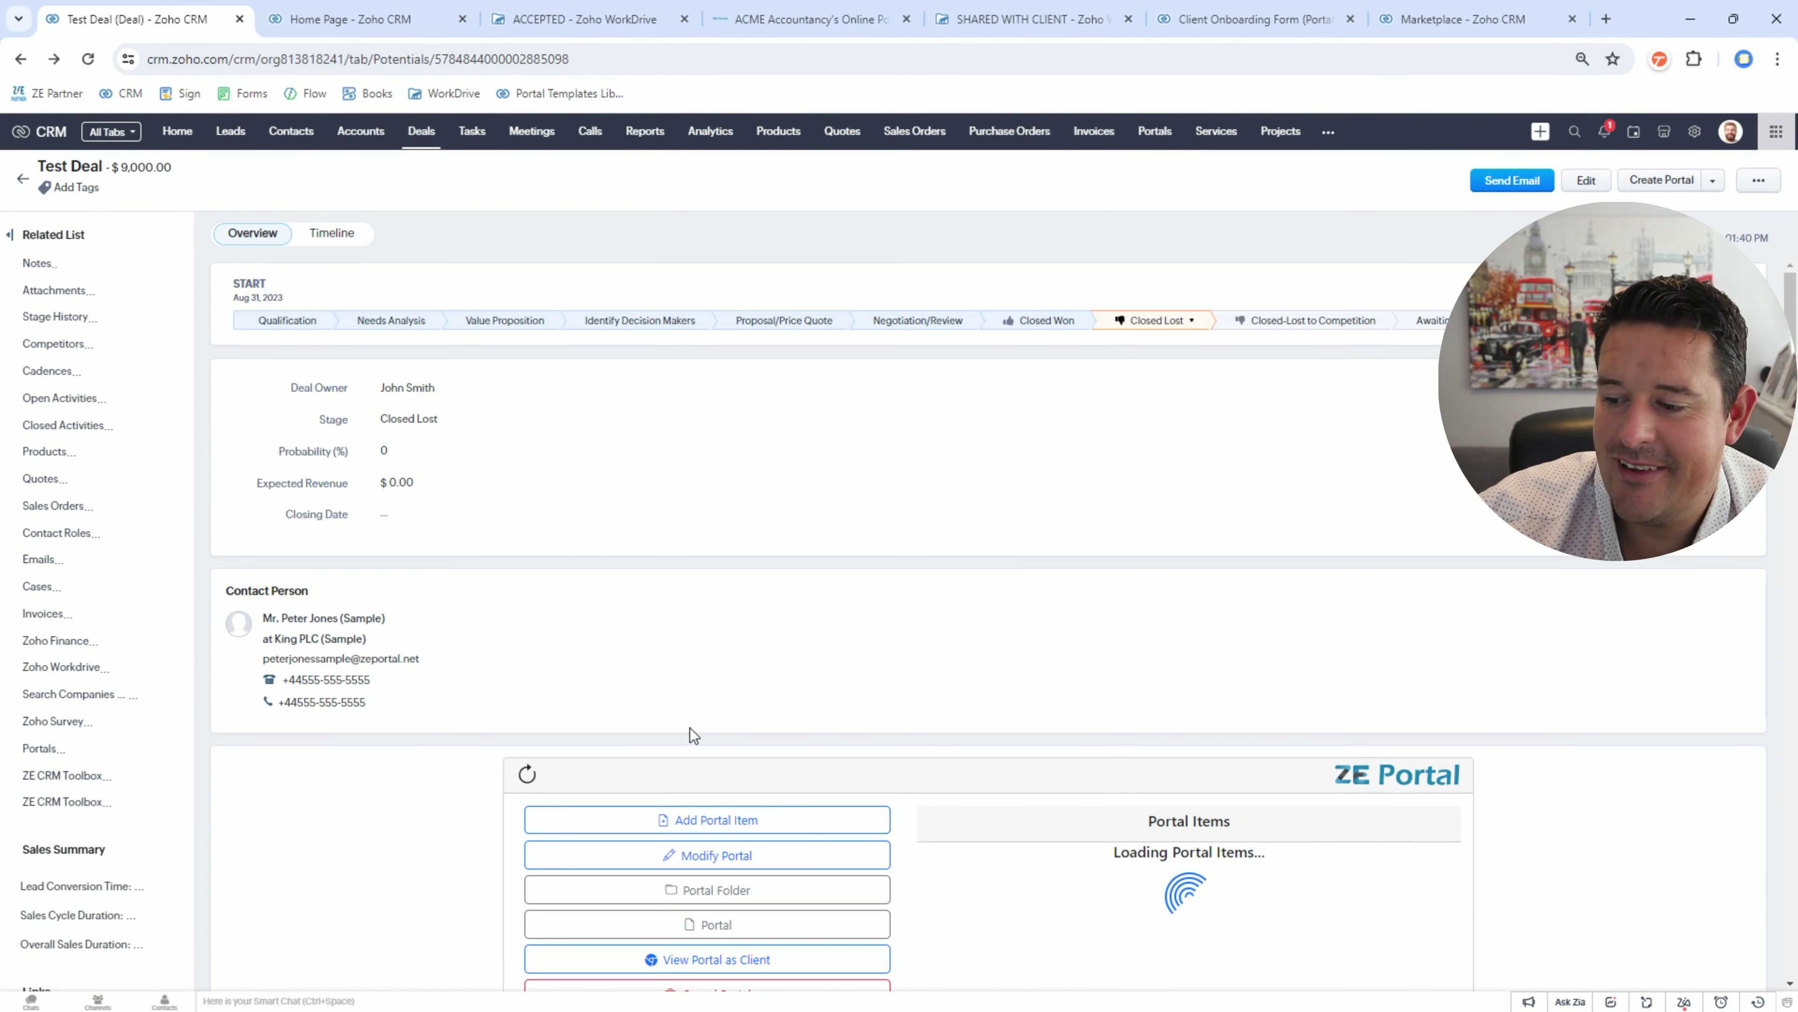
- View the portal as the client and review the outstanding action notice and the statuses under Previous Actions
{"action": "left_click", "coordinate": [713, 855]}
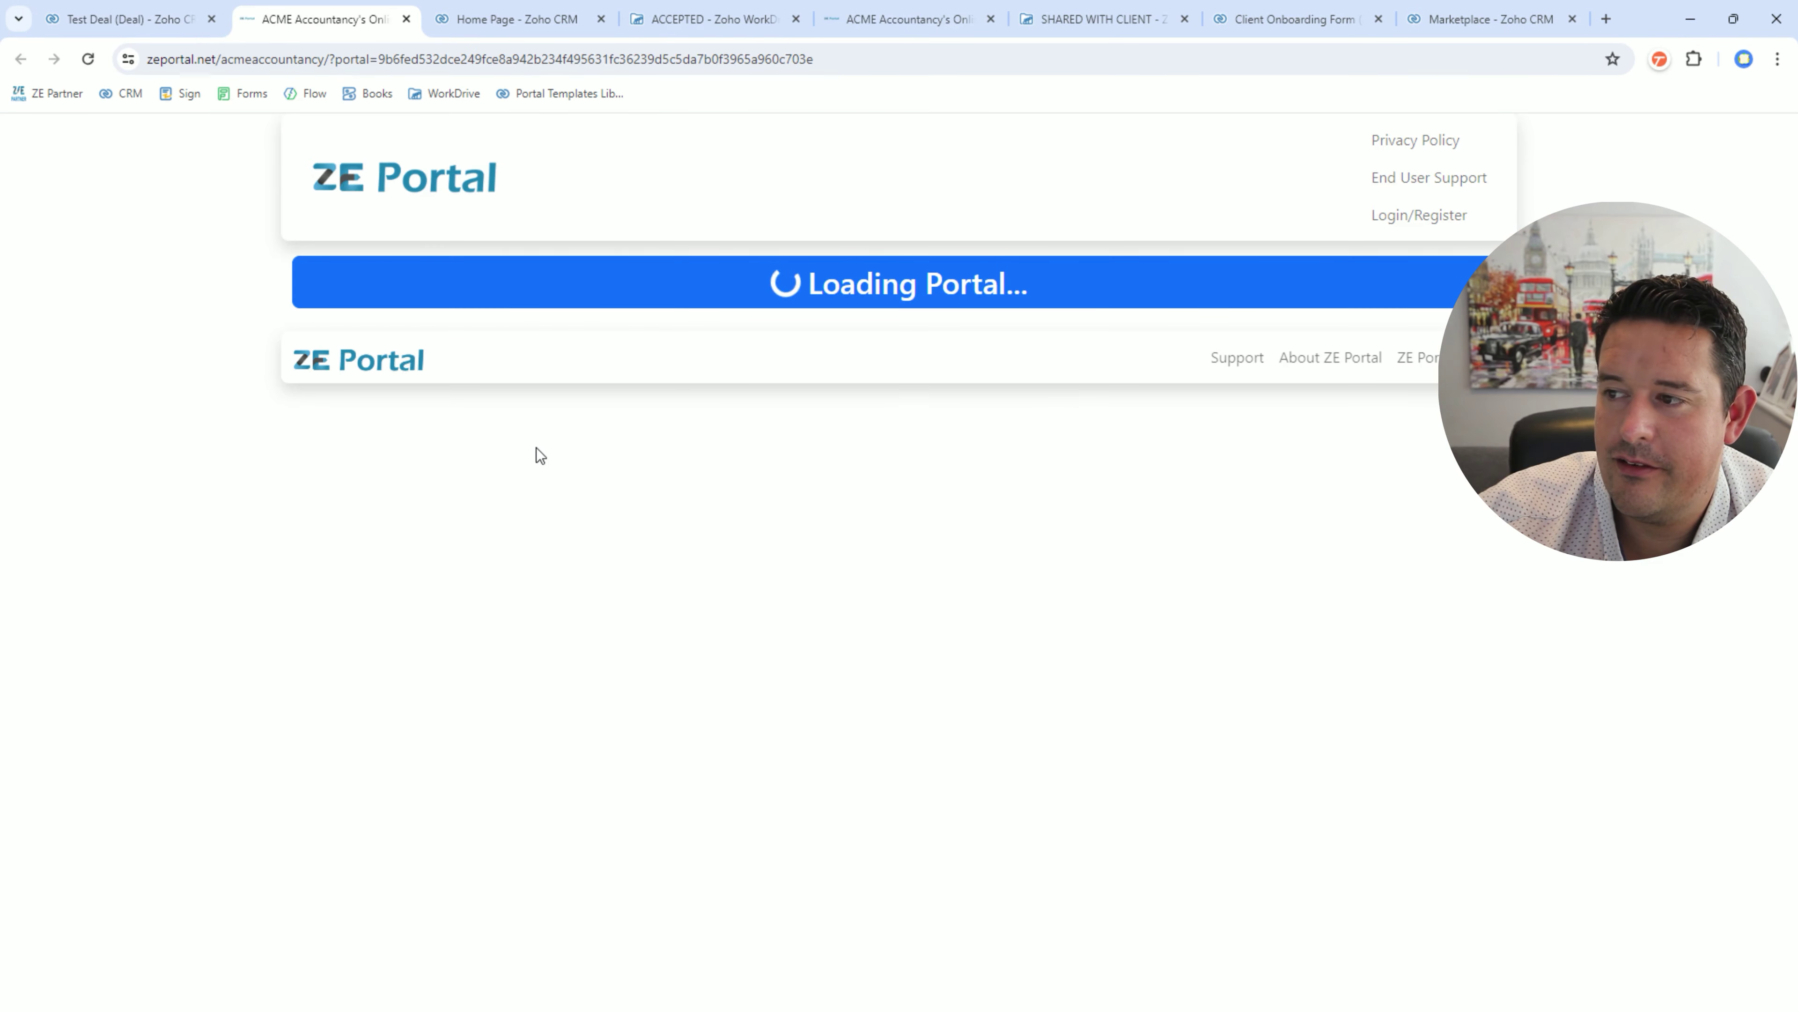
{"action": "scroll", "coordinate": [1104, 348], "scroll_direction": "down", "scroll_amount": 2}
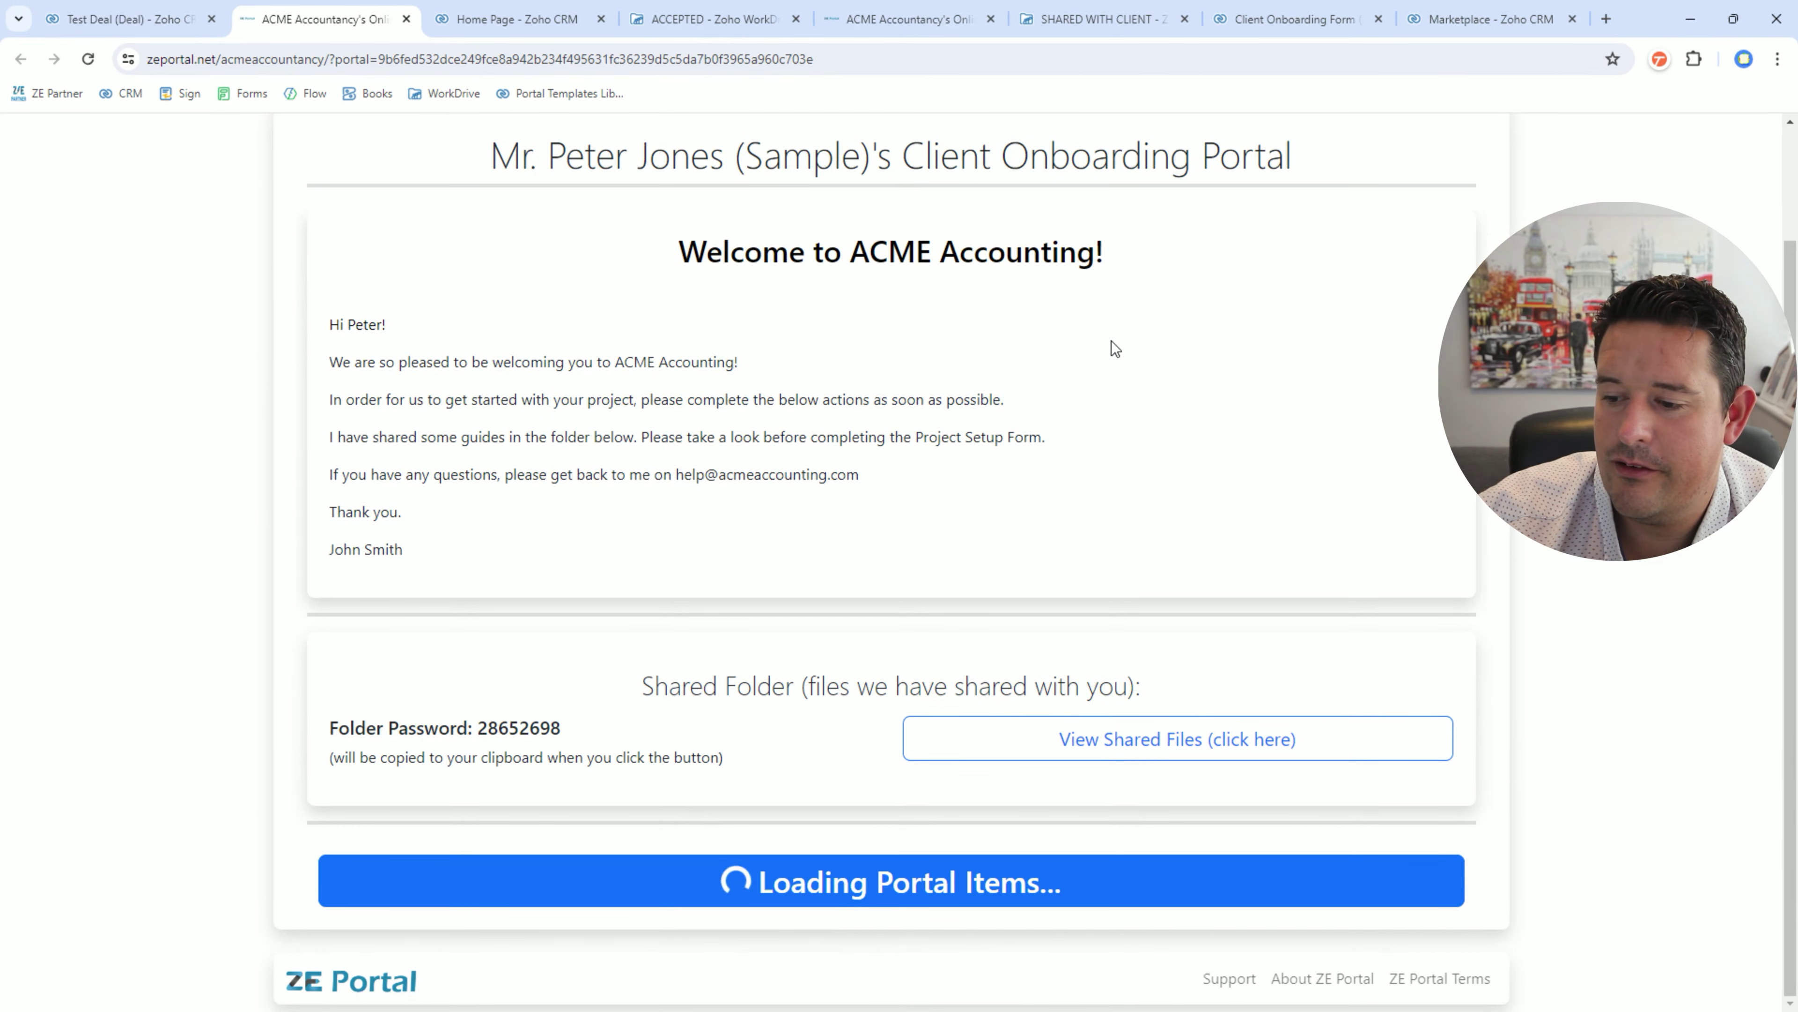
{"action": "scroll", "coordinate": [1112, 346], "scroll_direction": "down", "scroll_amount": 4}
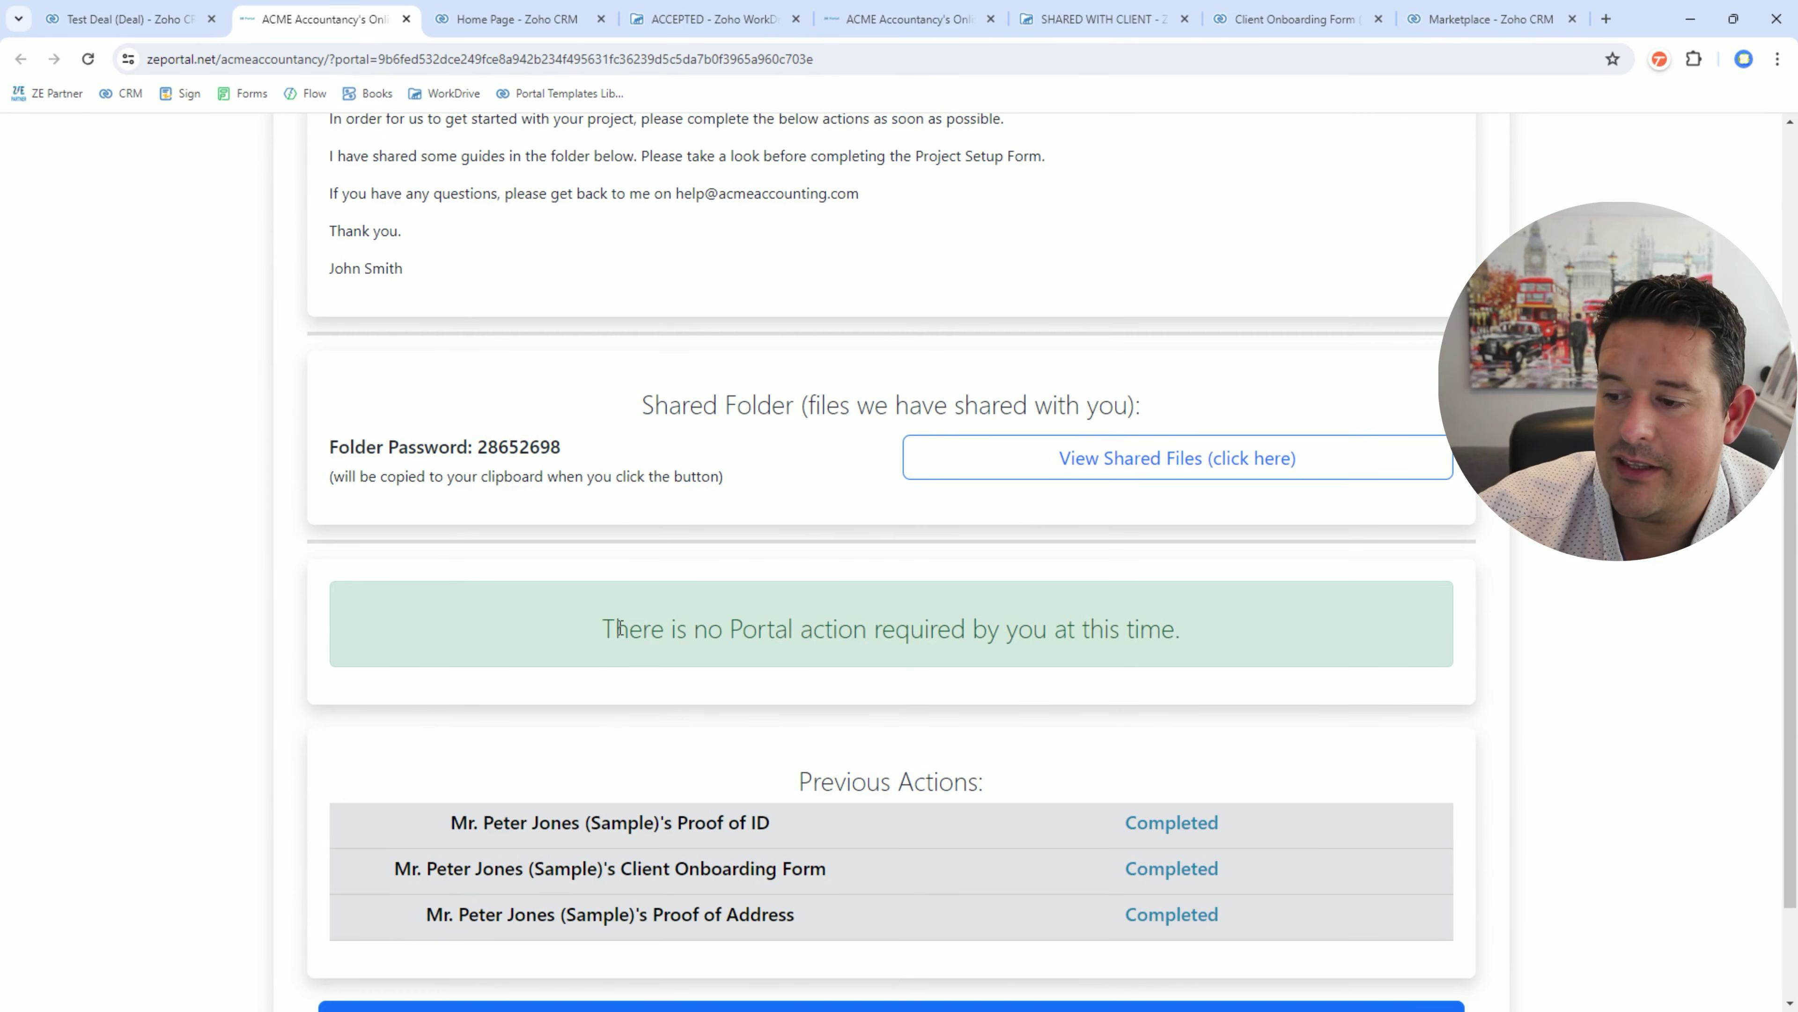
{"action": "left_click_drag", "start_coordinate": [630, 628], "coordinate": [1141, 628]}
{"action": "scroll", "coordinate": [1216, 734], "scroll_direction": "down", "scroll_amount": 2}
{"action": "left_click_drag", "start_coordinate": [1223, 766], "coordinate": [1113, 680]}
{"action": "left_click", "coordinate": [1104, 669]}
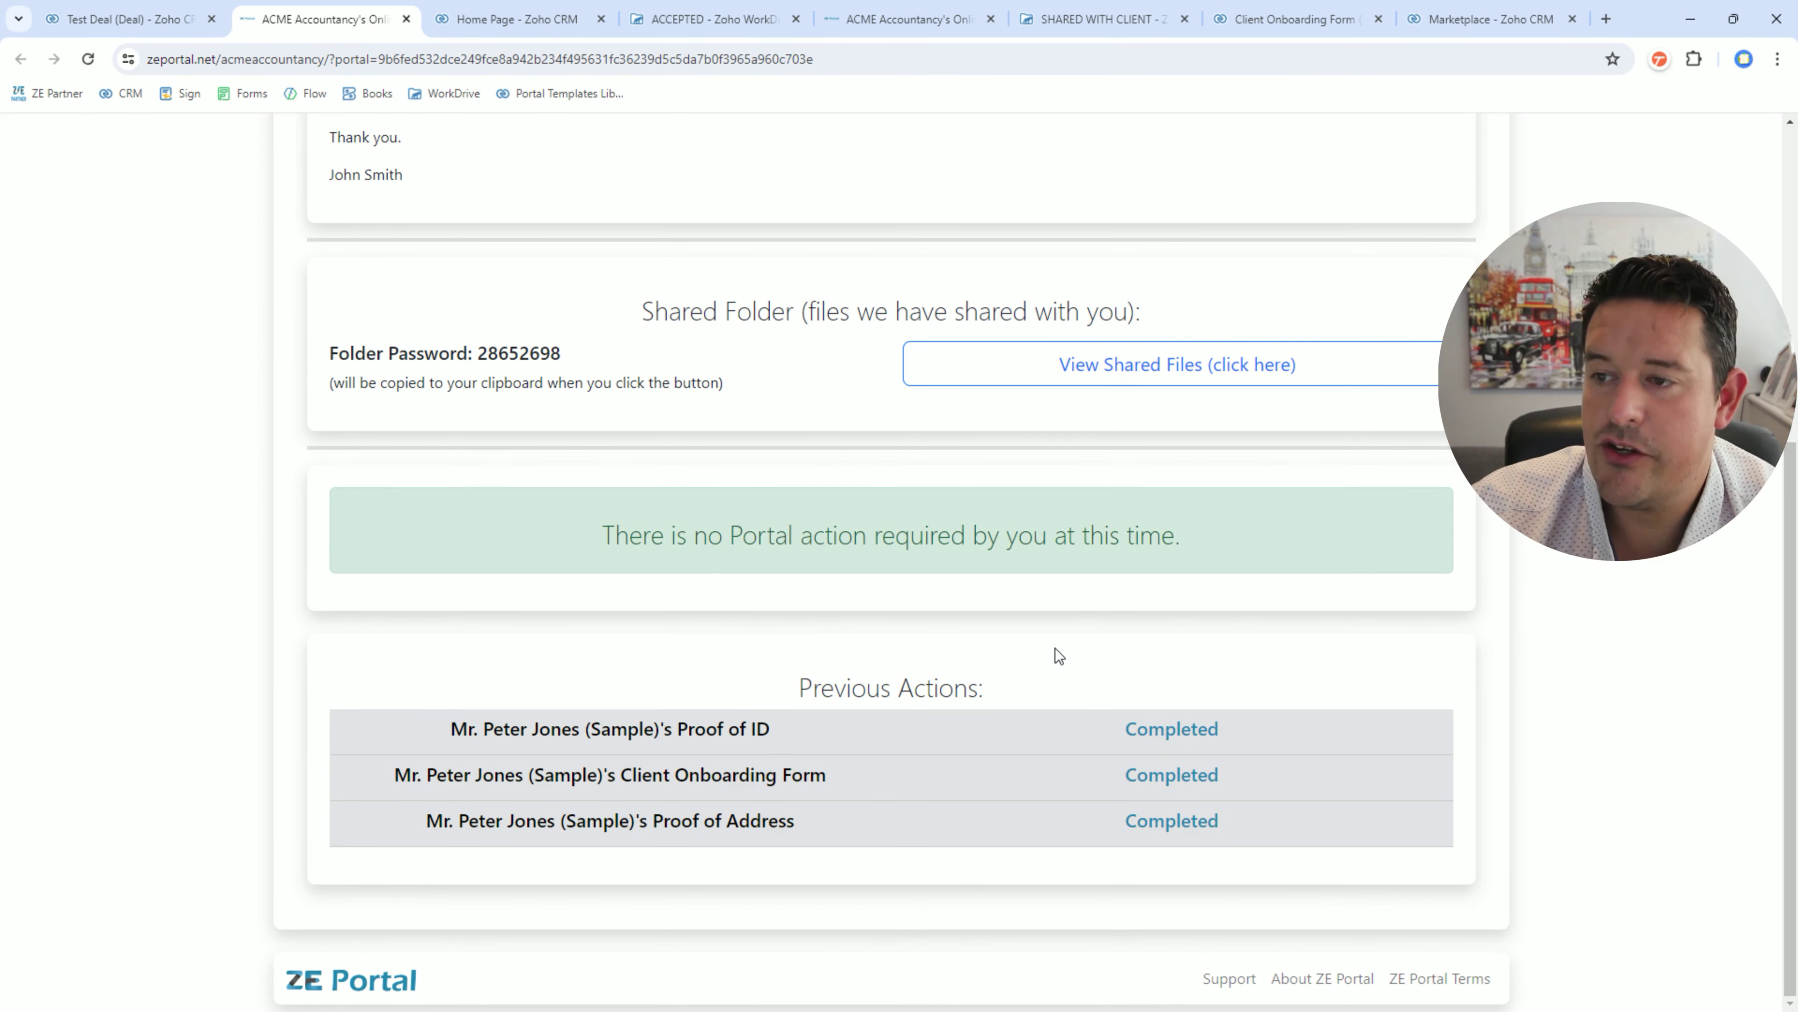
{"action": "scroll", "coordinate": [709, 454], "scroll_direction": "up", "scroll_amount": 5}
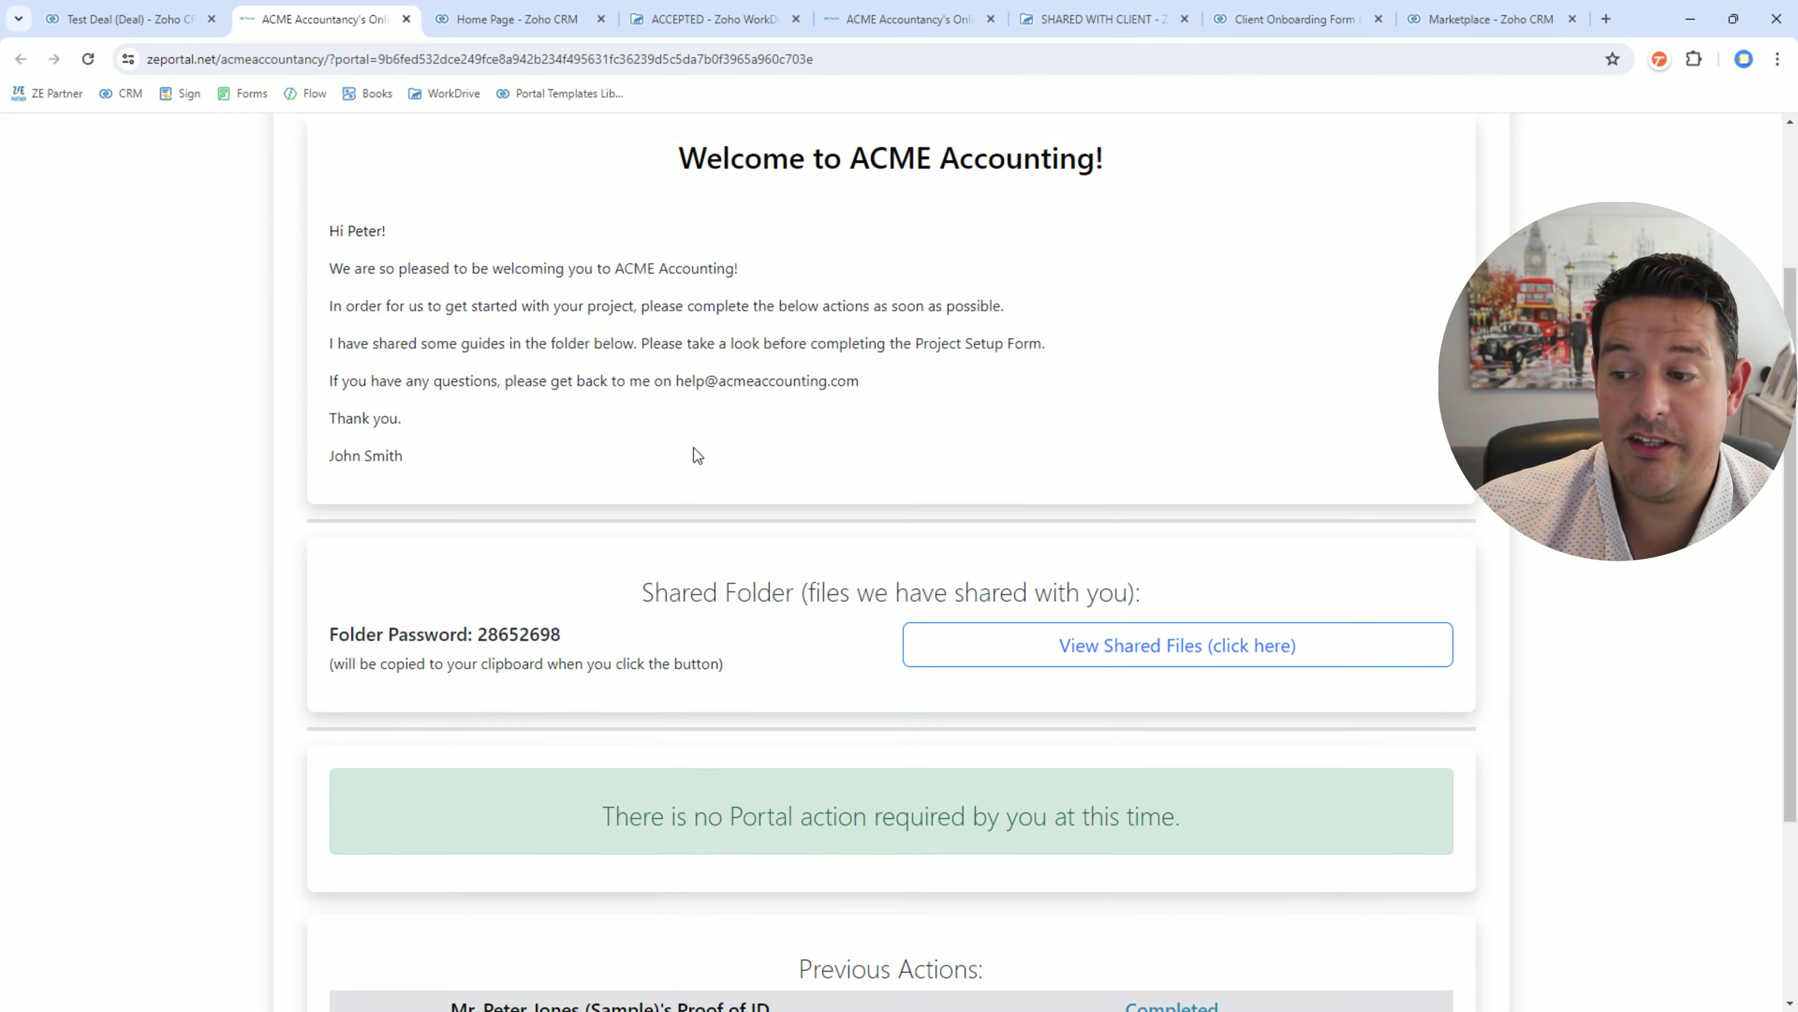
- Add a Proof of Employment document request to the Test Deal's portal from the "Deals Contacts - Proof of Work" template and refresh the portal
{"action": "left_click", "coordinate": [128, 19]}
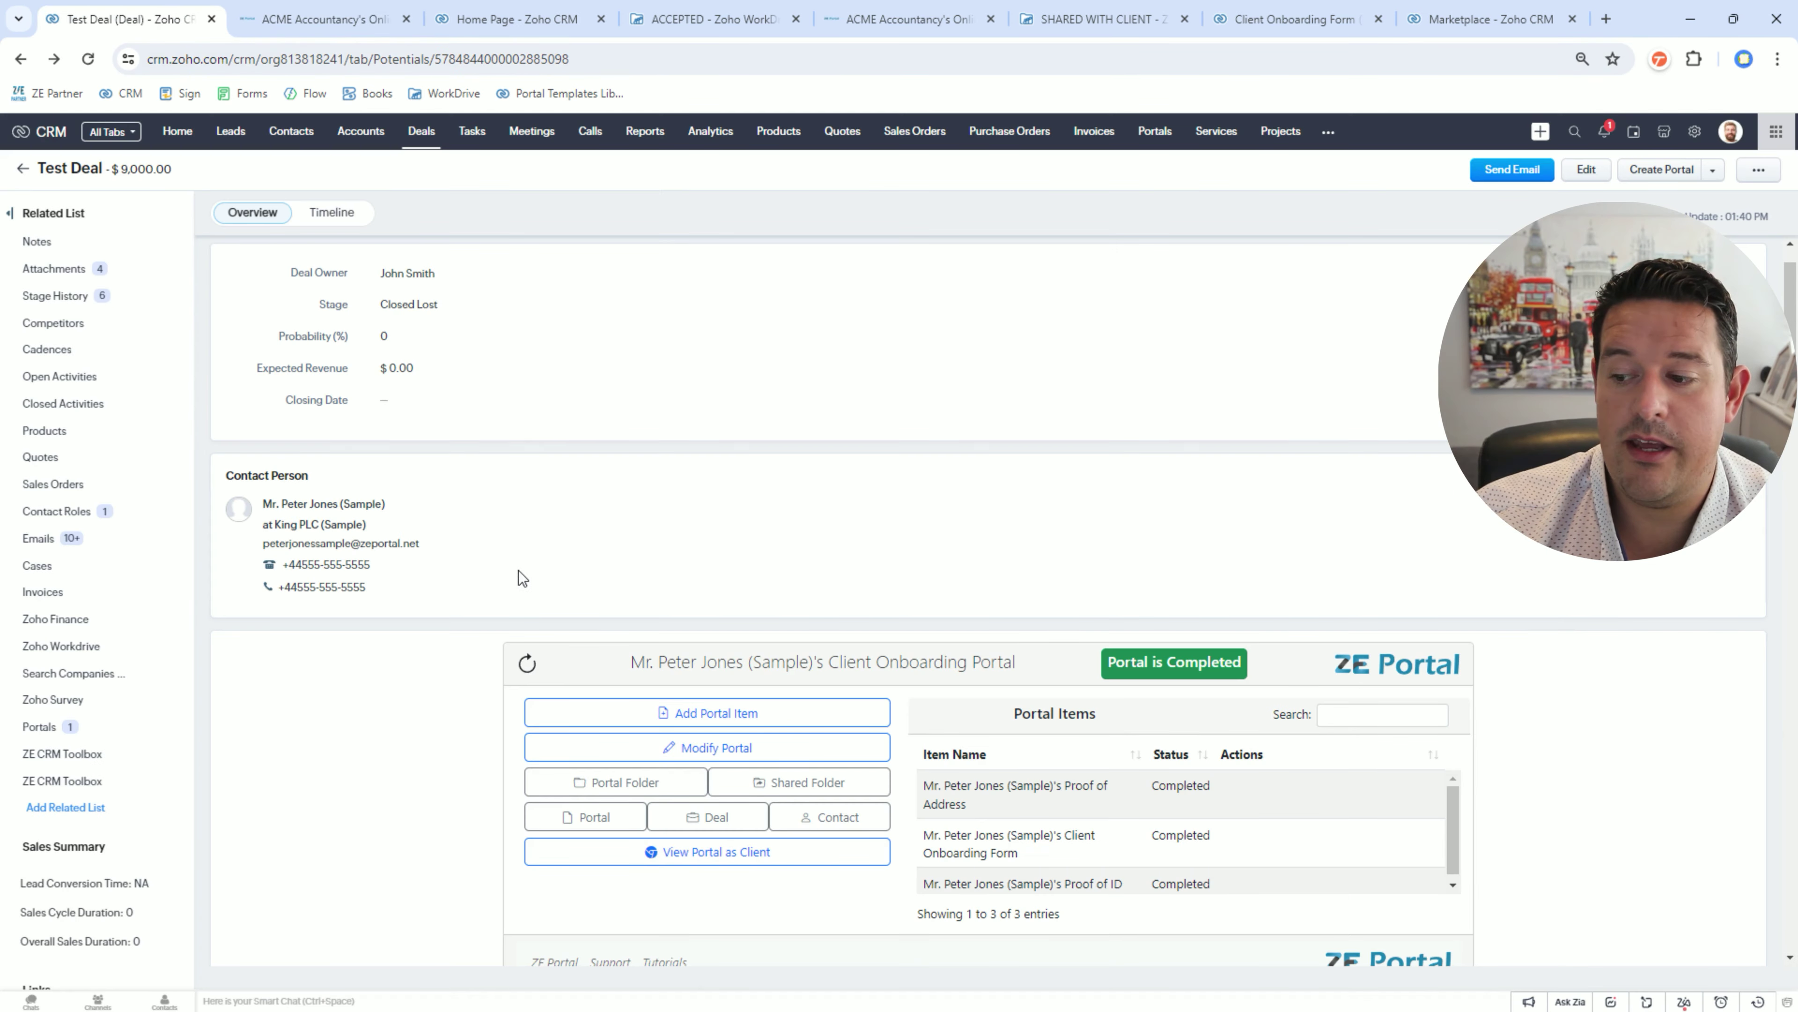
{"action": "scroll", "coordinate": [692, 502], "scroll_direction": "down", "scroll_amount": 3}
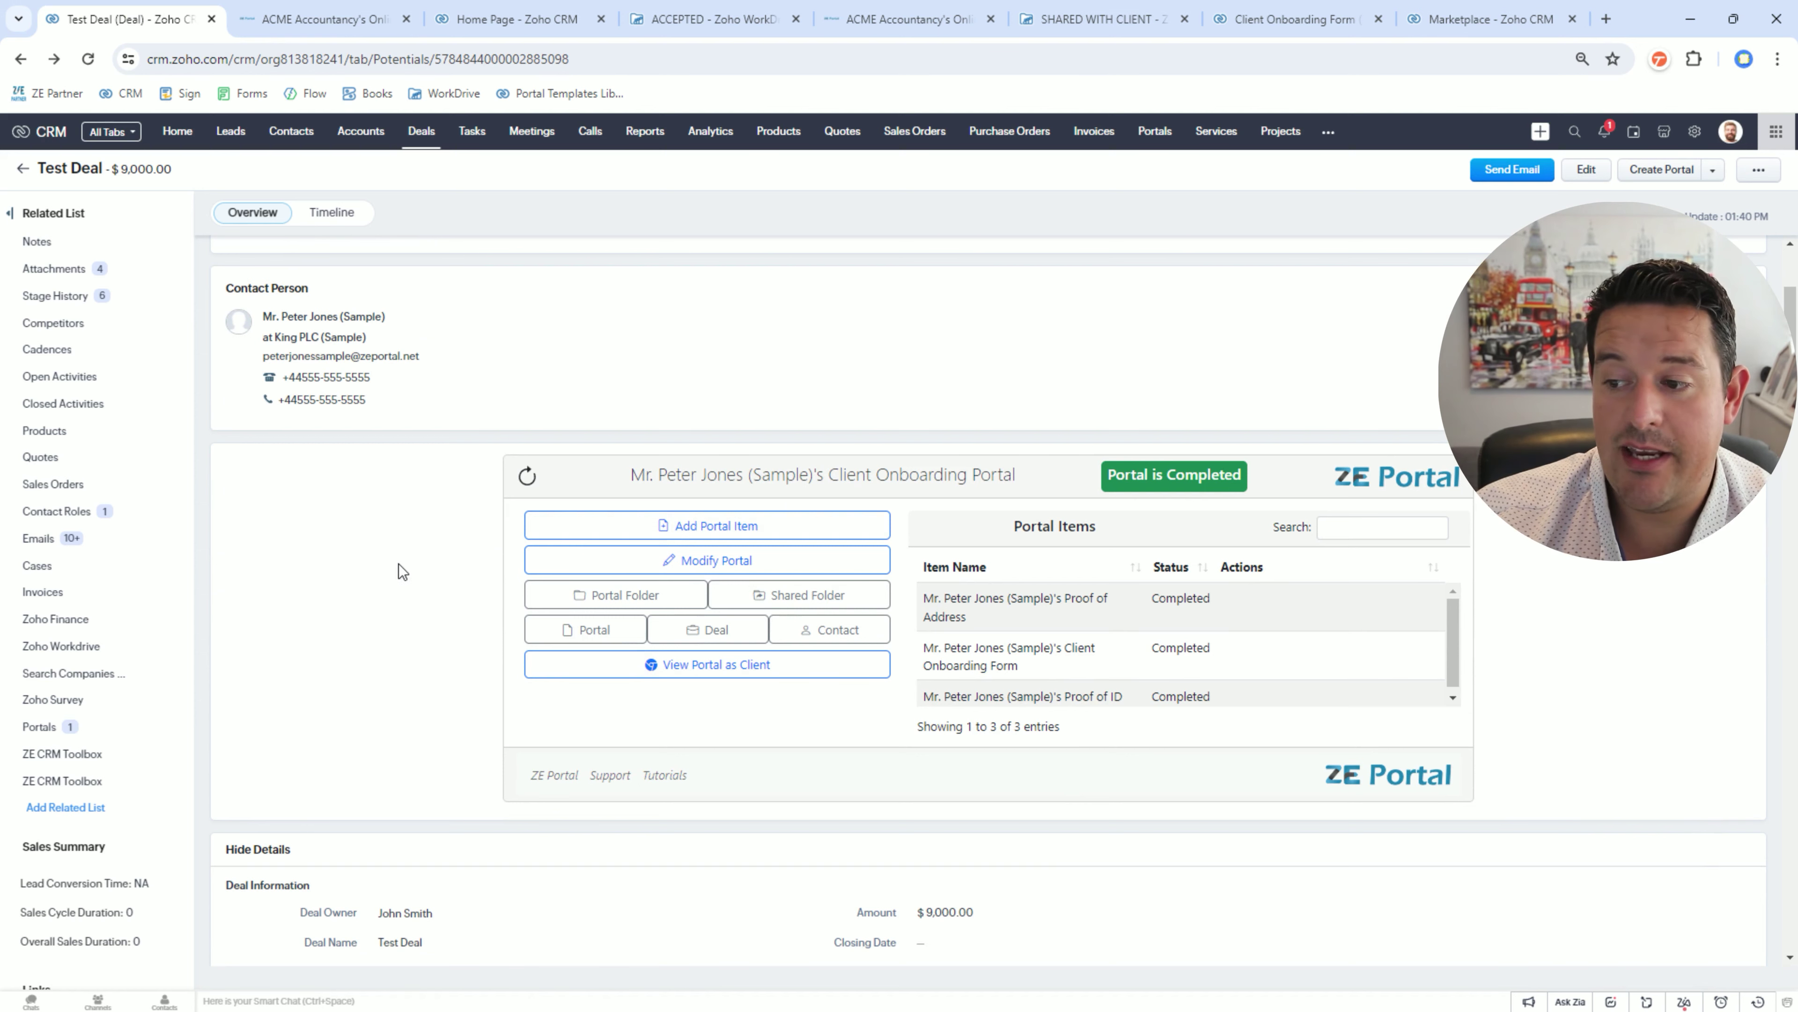
{"action": "left_click", "coordinate": [708, 528]}
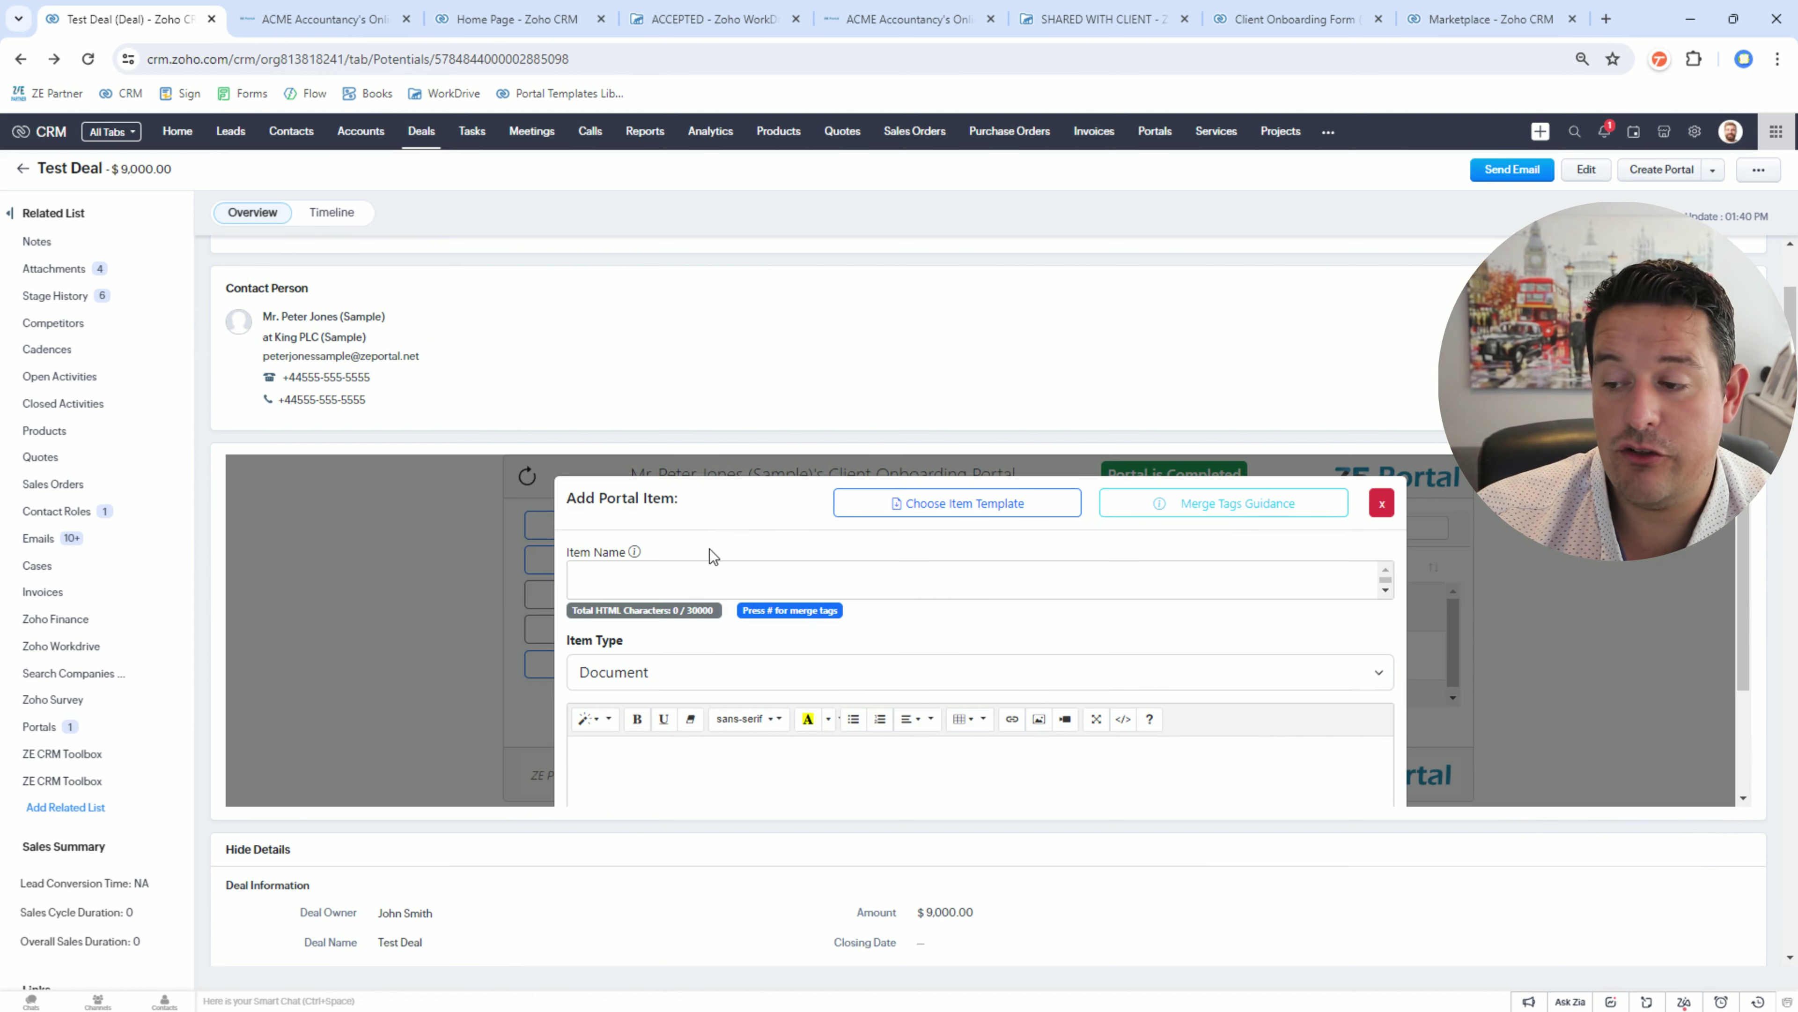
{"action": "left_click", "coordinate": [895, 516]}
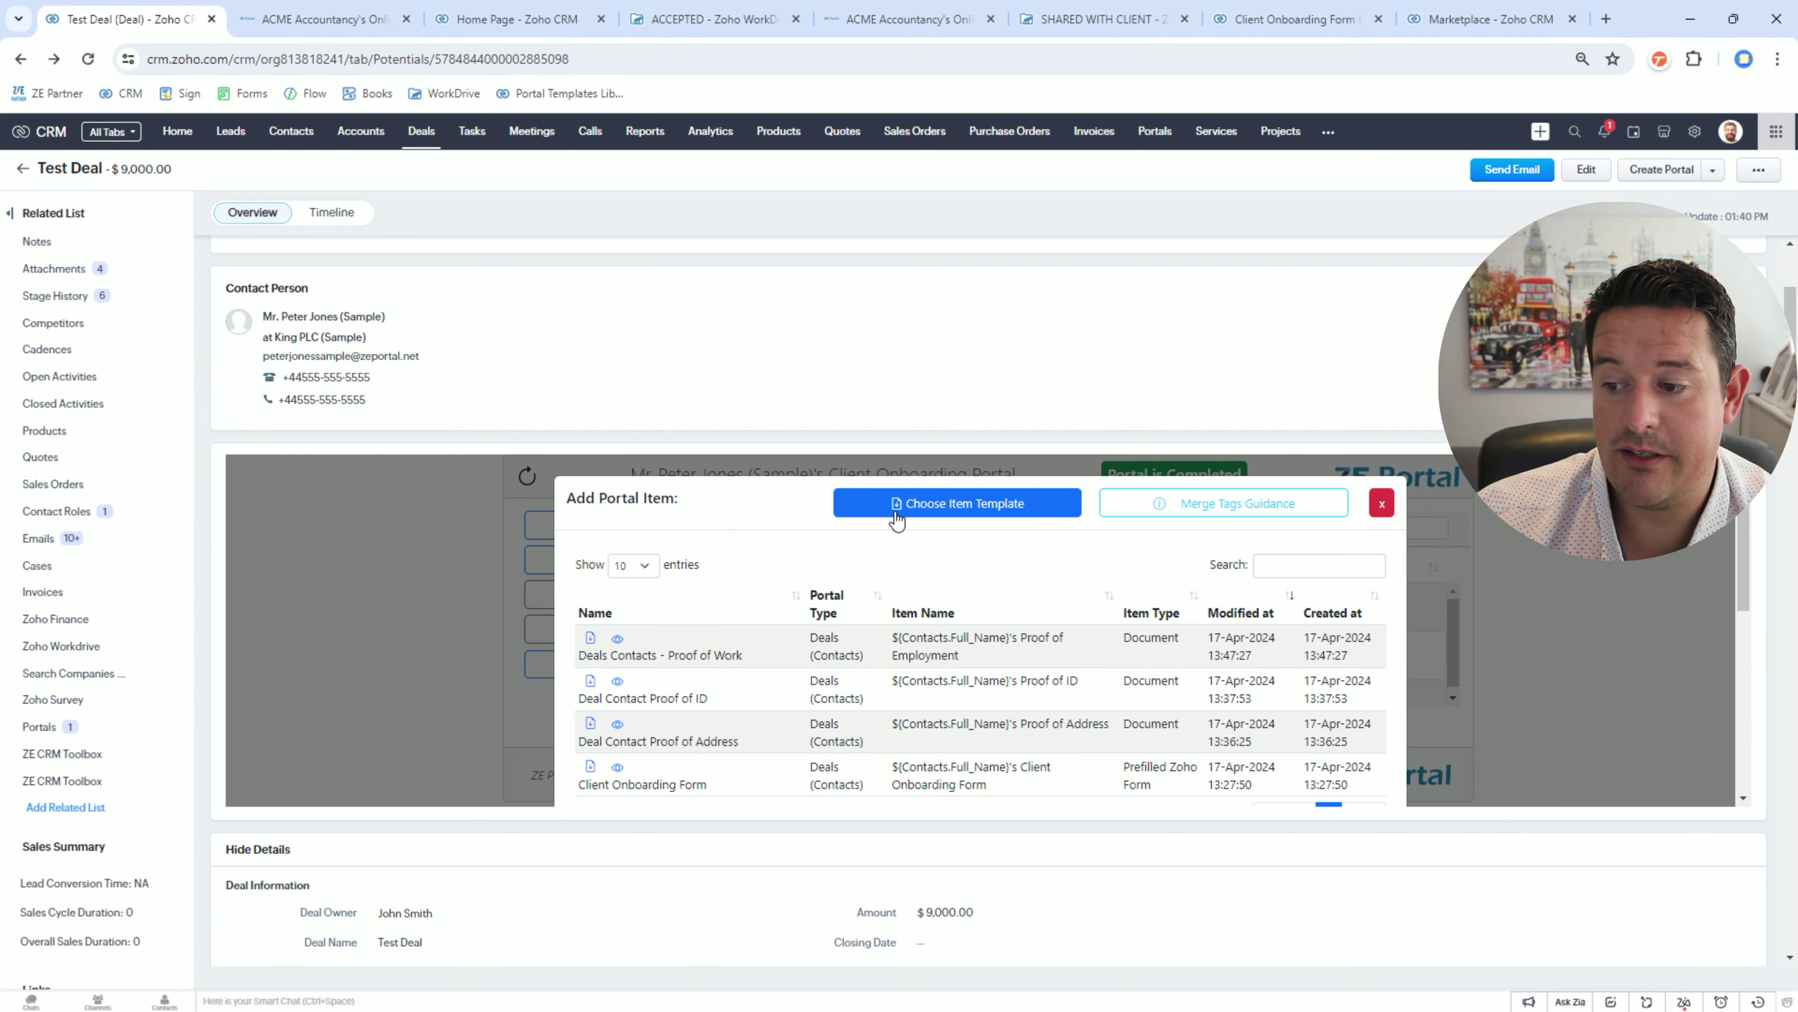
{"action": "scroll", "coordinate": [893, 524], "scroll_direction": "down", "scroll_amount": 1}
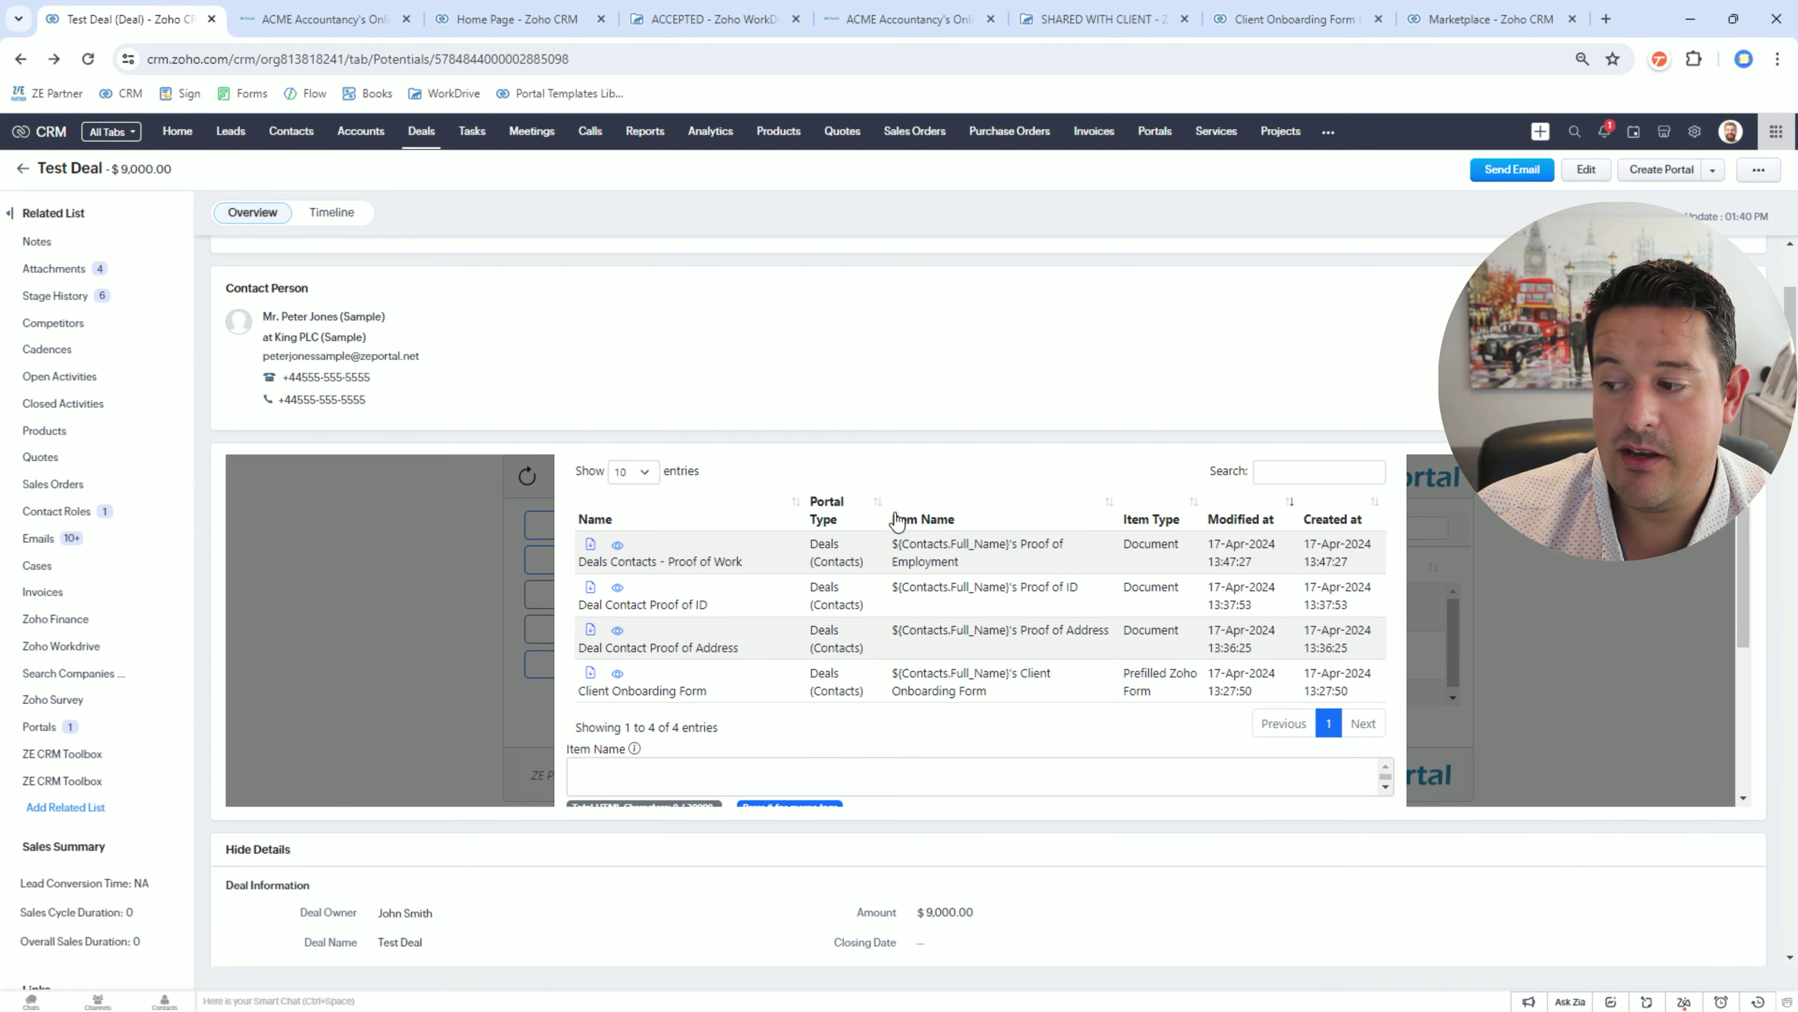
{"action": "left_click", "coordinate": [591, 546]}
{"action": "scroll", "coordinate": [952, 691], "scroll_direction": "down", "scroll_amount": 2}
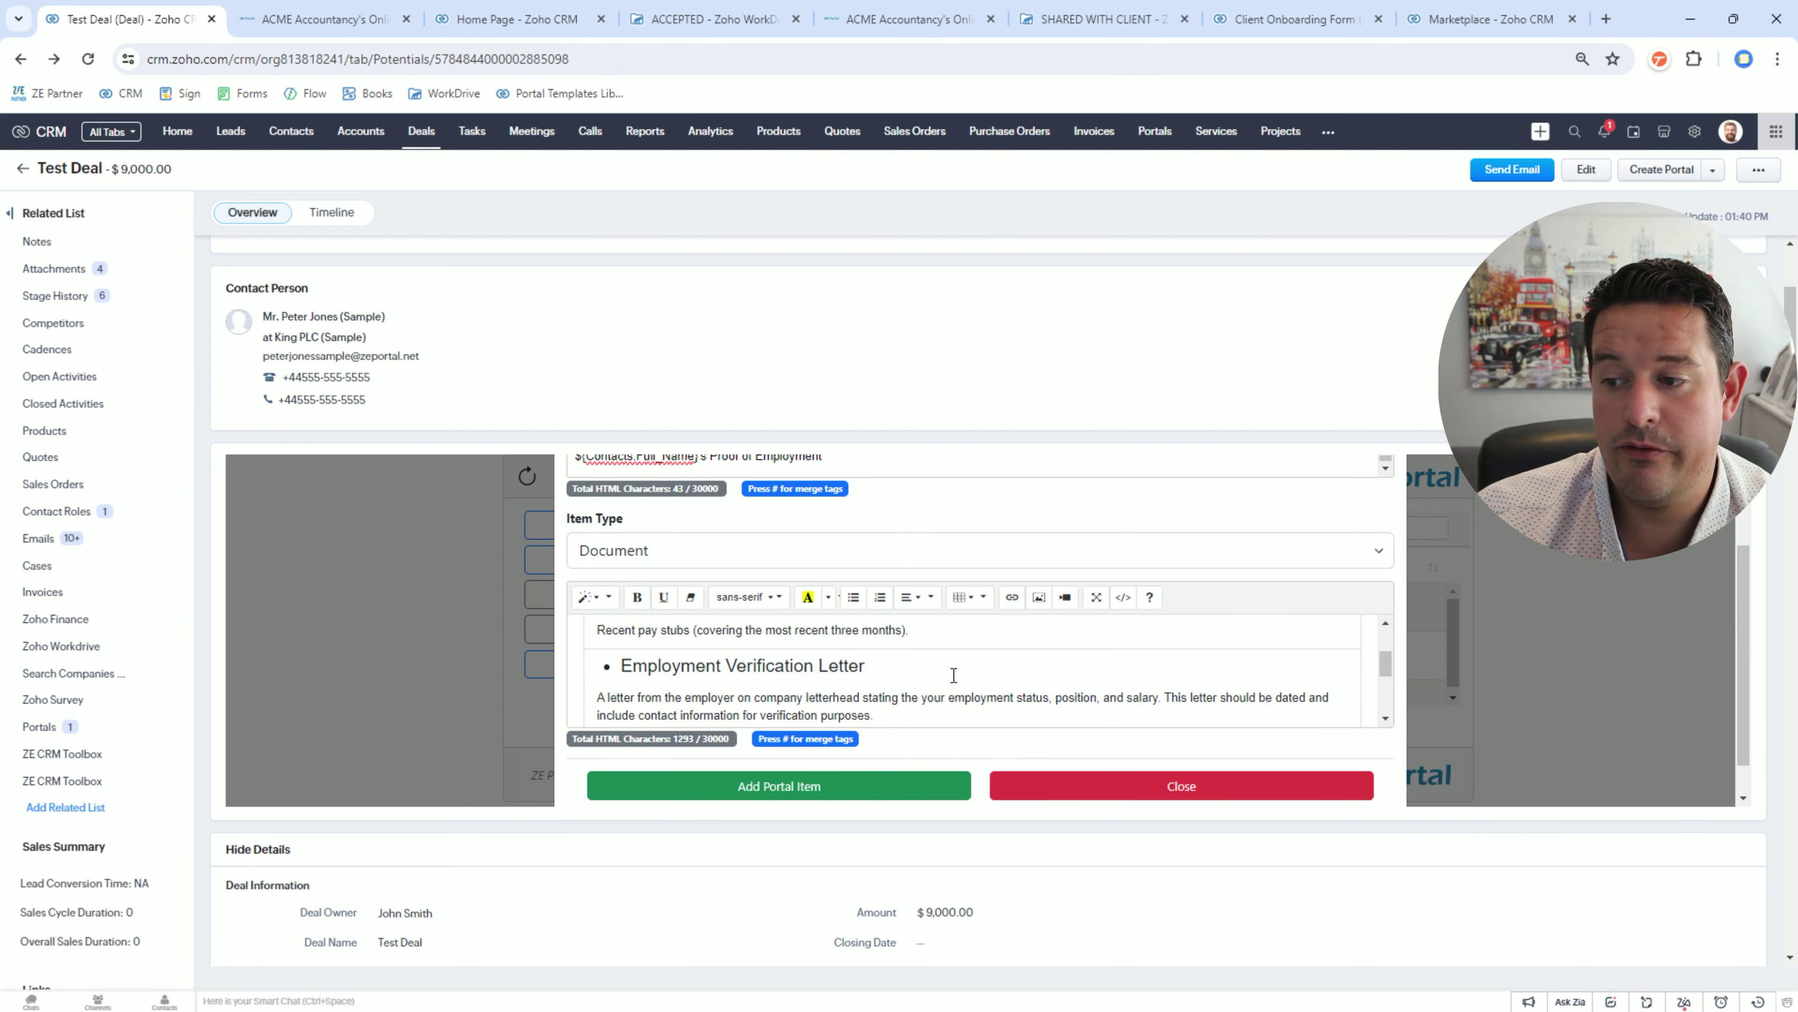
{"action": "left_click", "coordinate": [845, 799]}
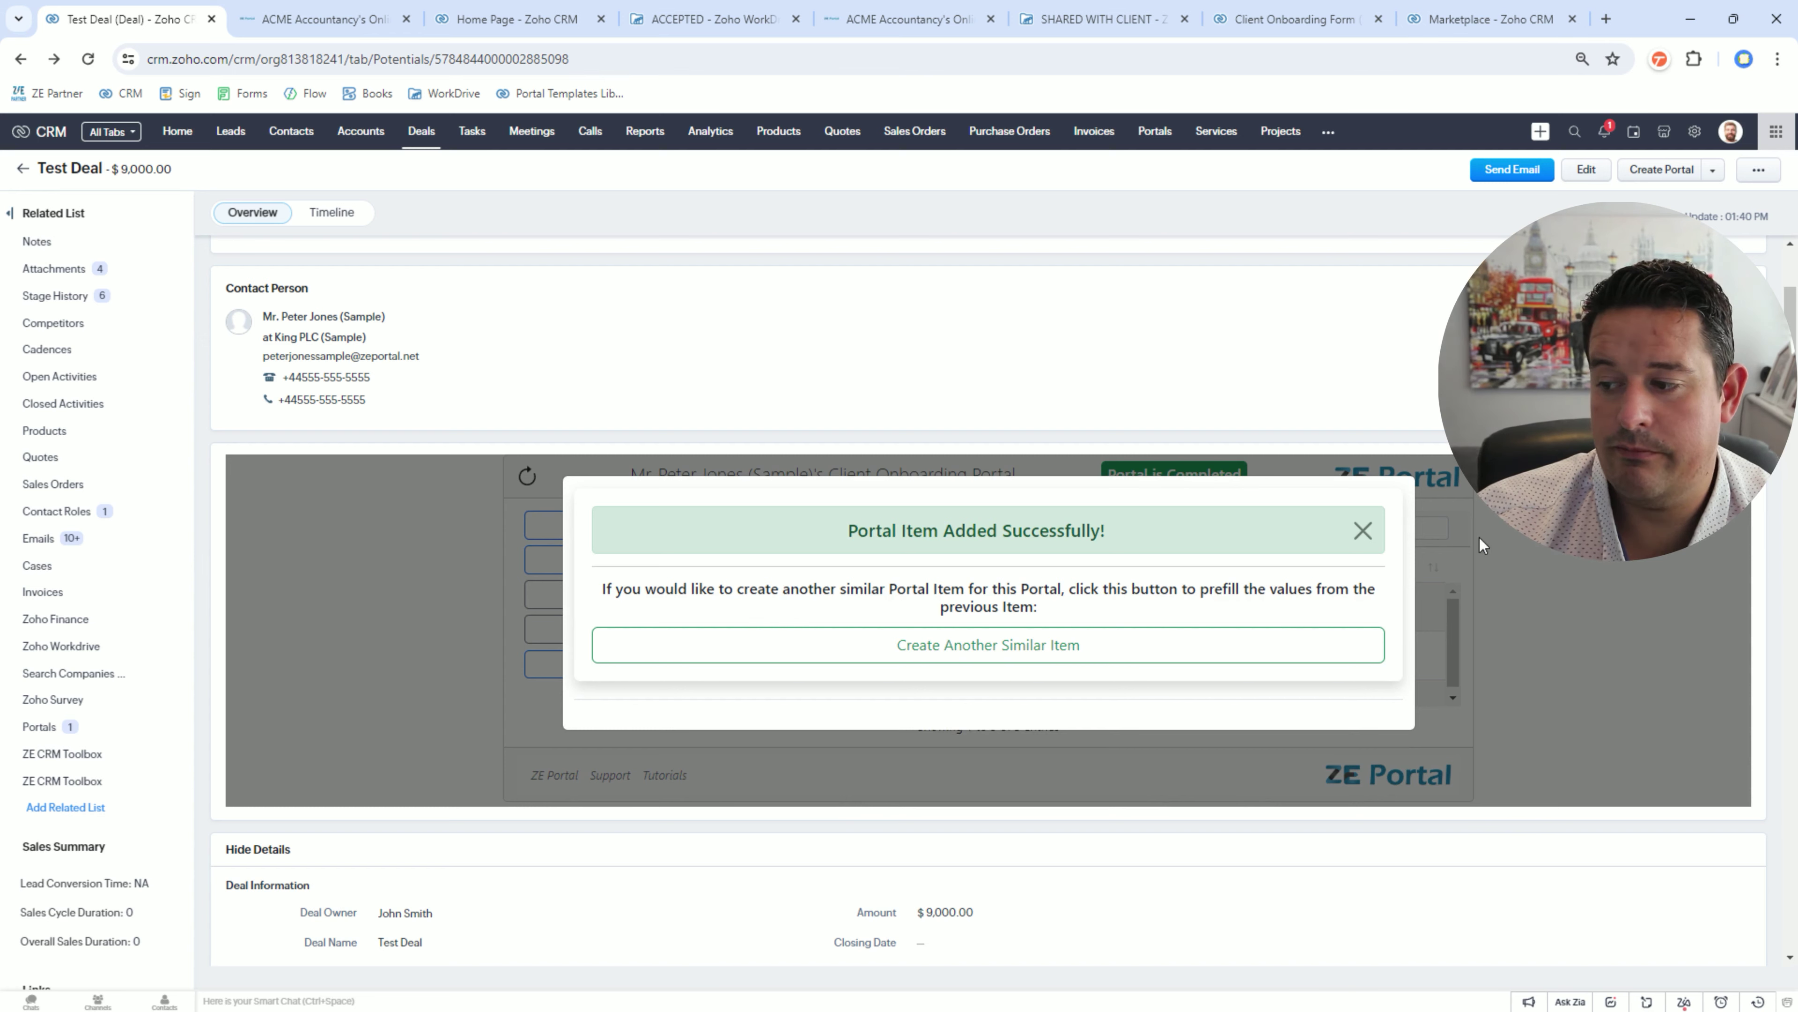
{"action": "left_click", "coordinate": [1361, 532]}
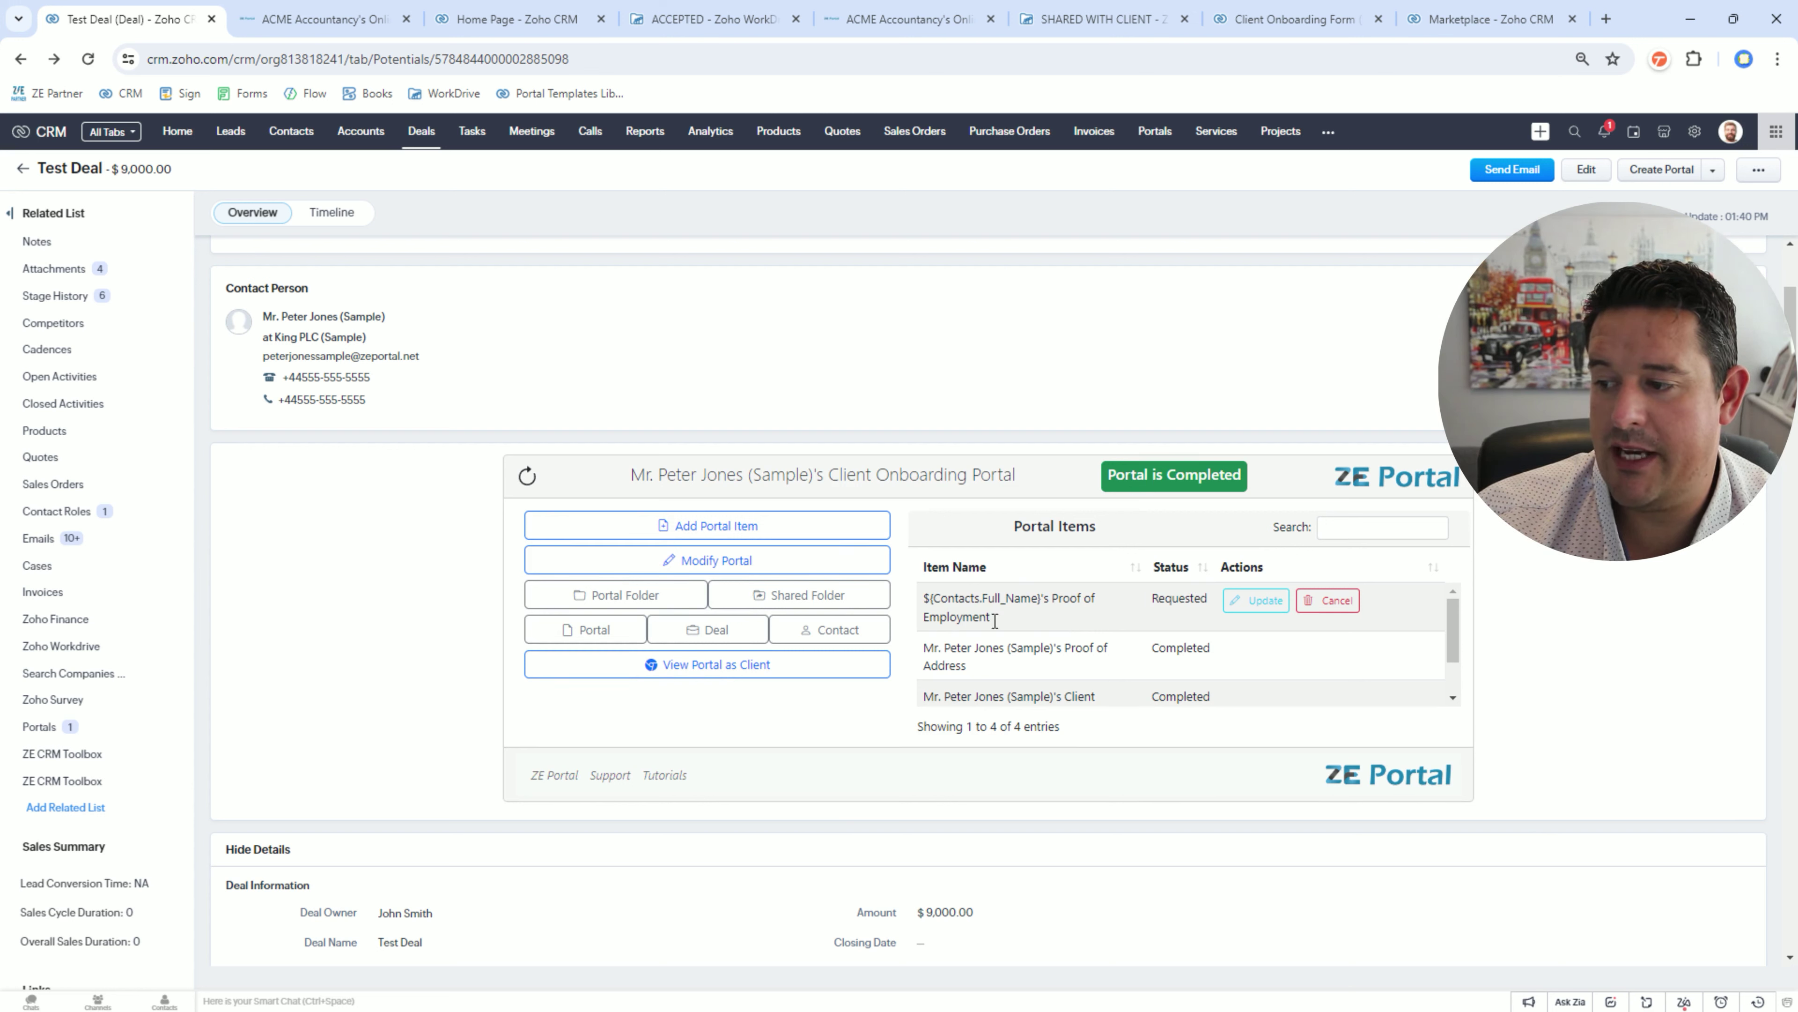
{"action": "left_click", "coordinate": [530, 482]}
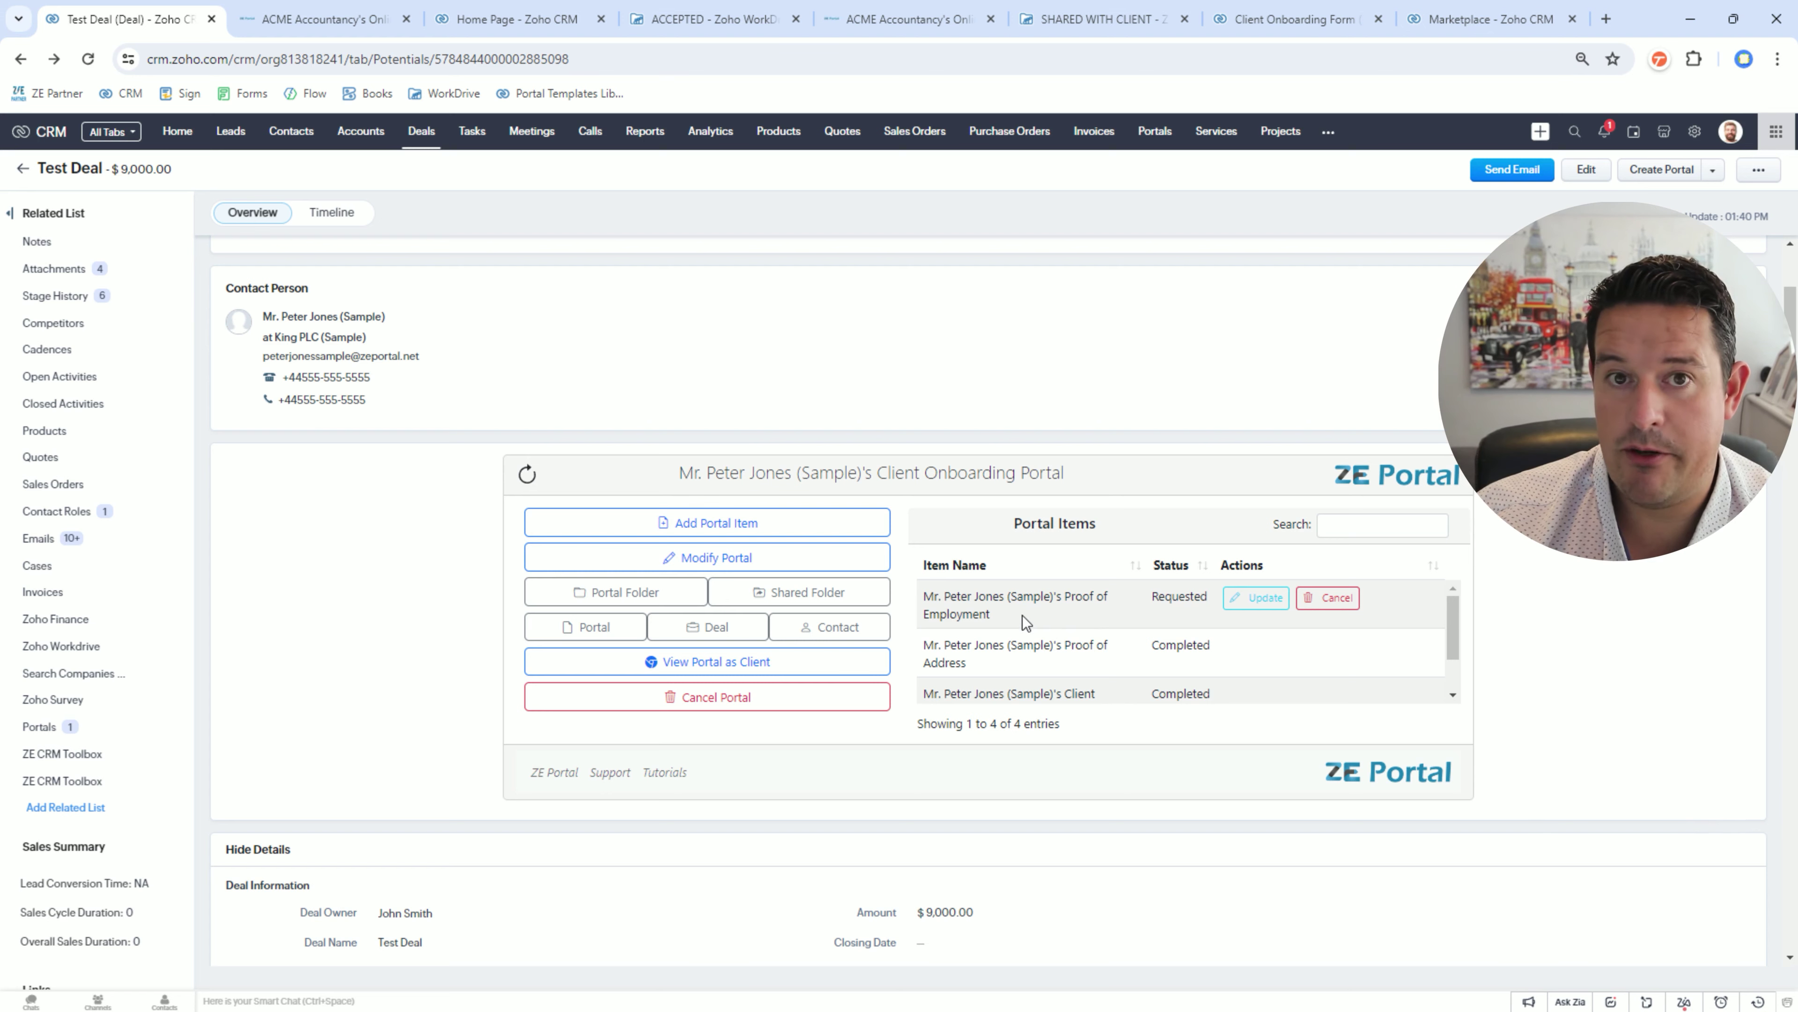
- View the portal as the client, close every other browser tab except the Test Deal, and find the required action
{"action": "left_click", "coordinate": [701, 662]}
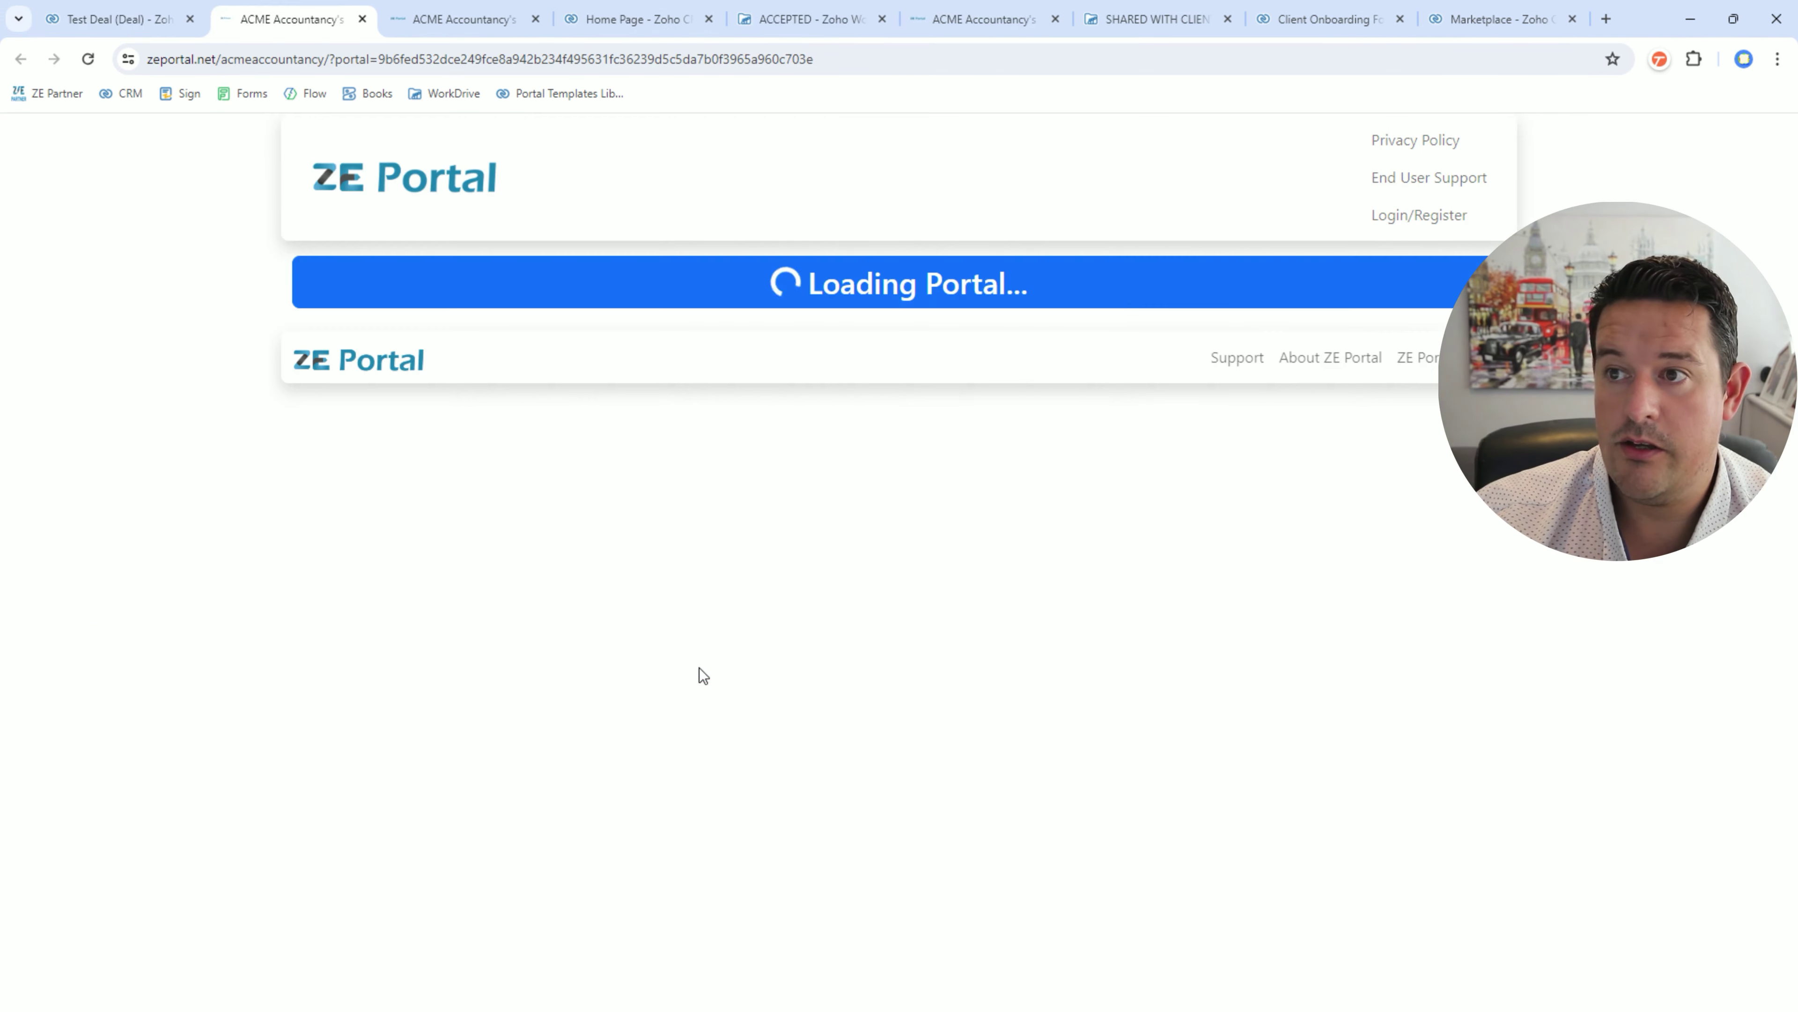
{"action": "left_click", "coordinate": [536, 19]}
{"action": "left_click", "coordinate": [535, 19]}
{"action": "left_click", "coordinate": [536, 19]}
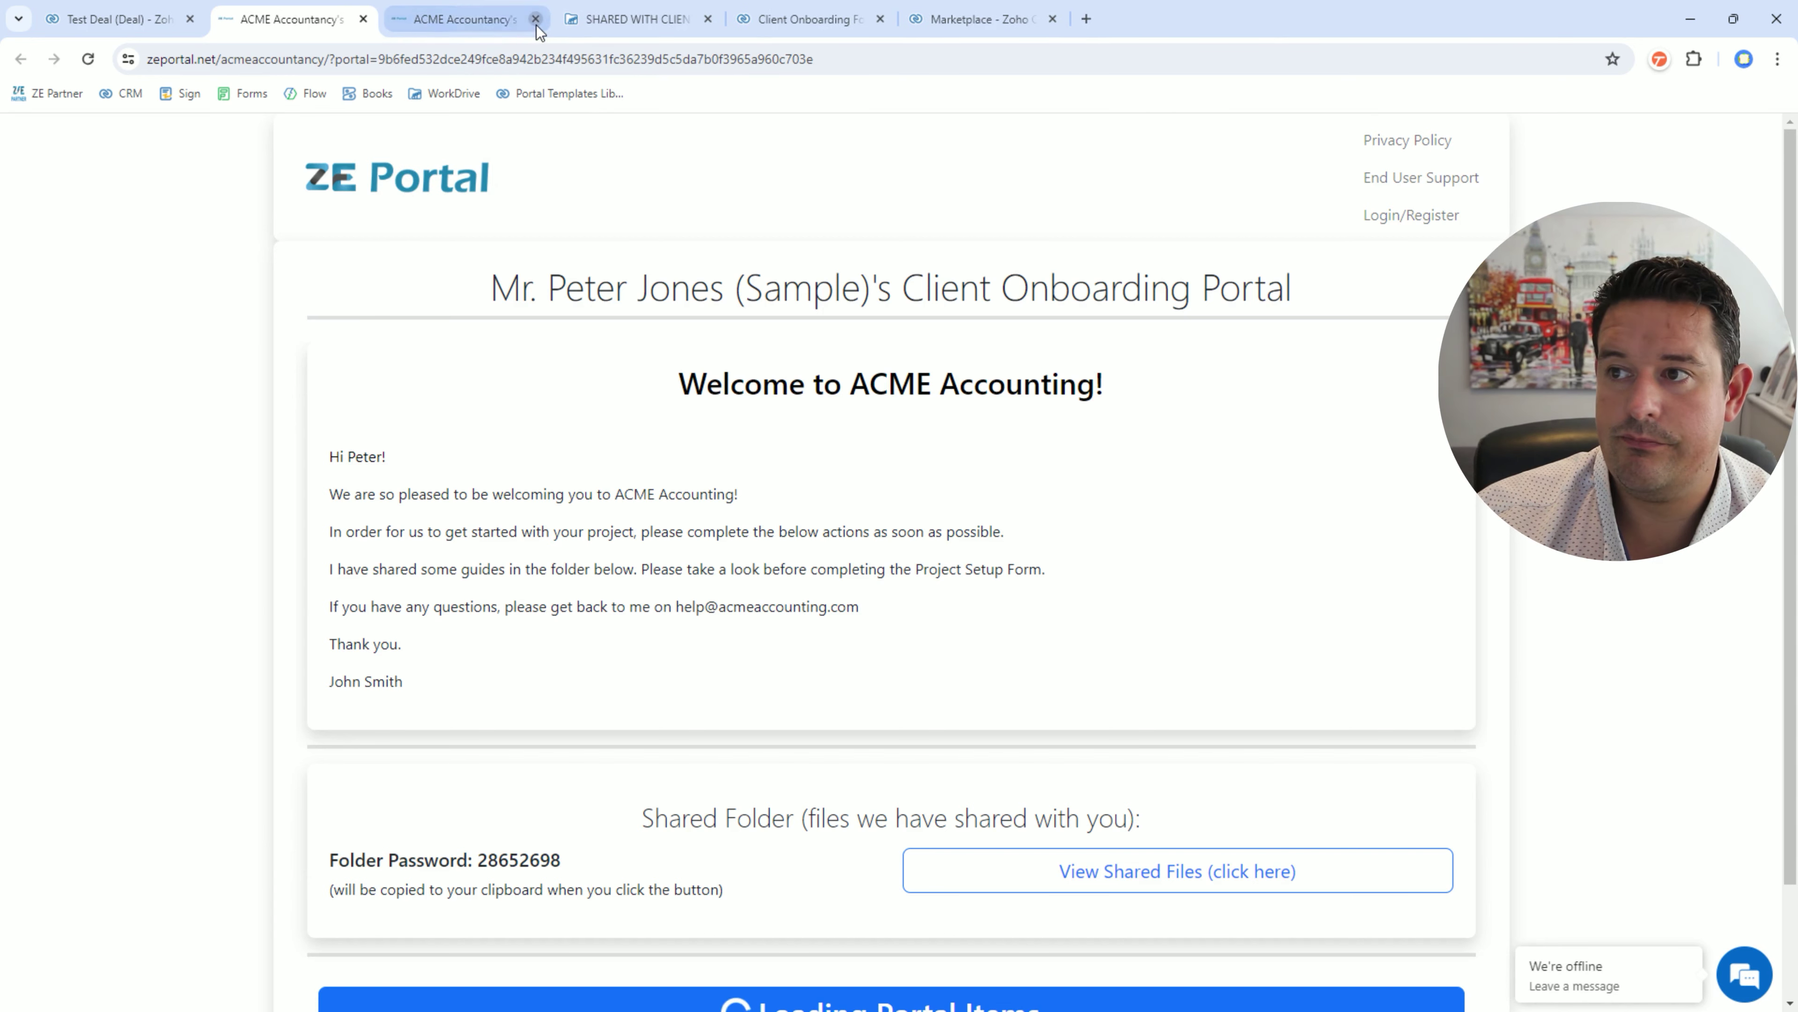
{"action": "left_click", "coordinate": [536, 20]}
{"action": "left_click", "coordinate": [535, 19]}
{"action": "left_click", "coordinate": [535, 20]}
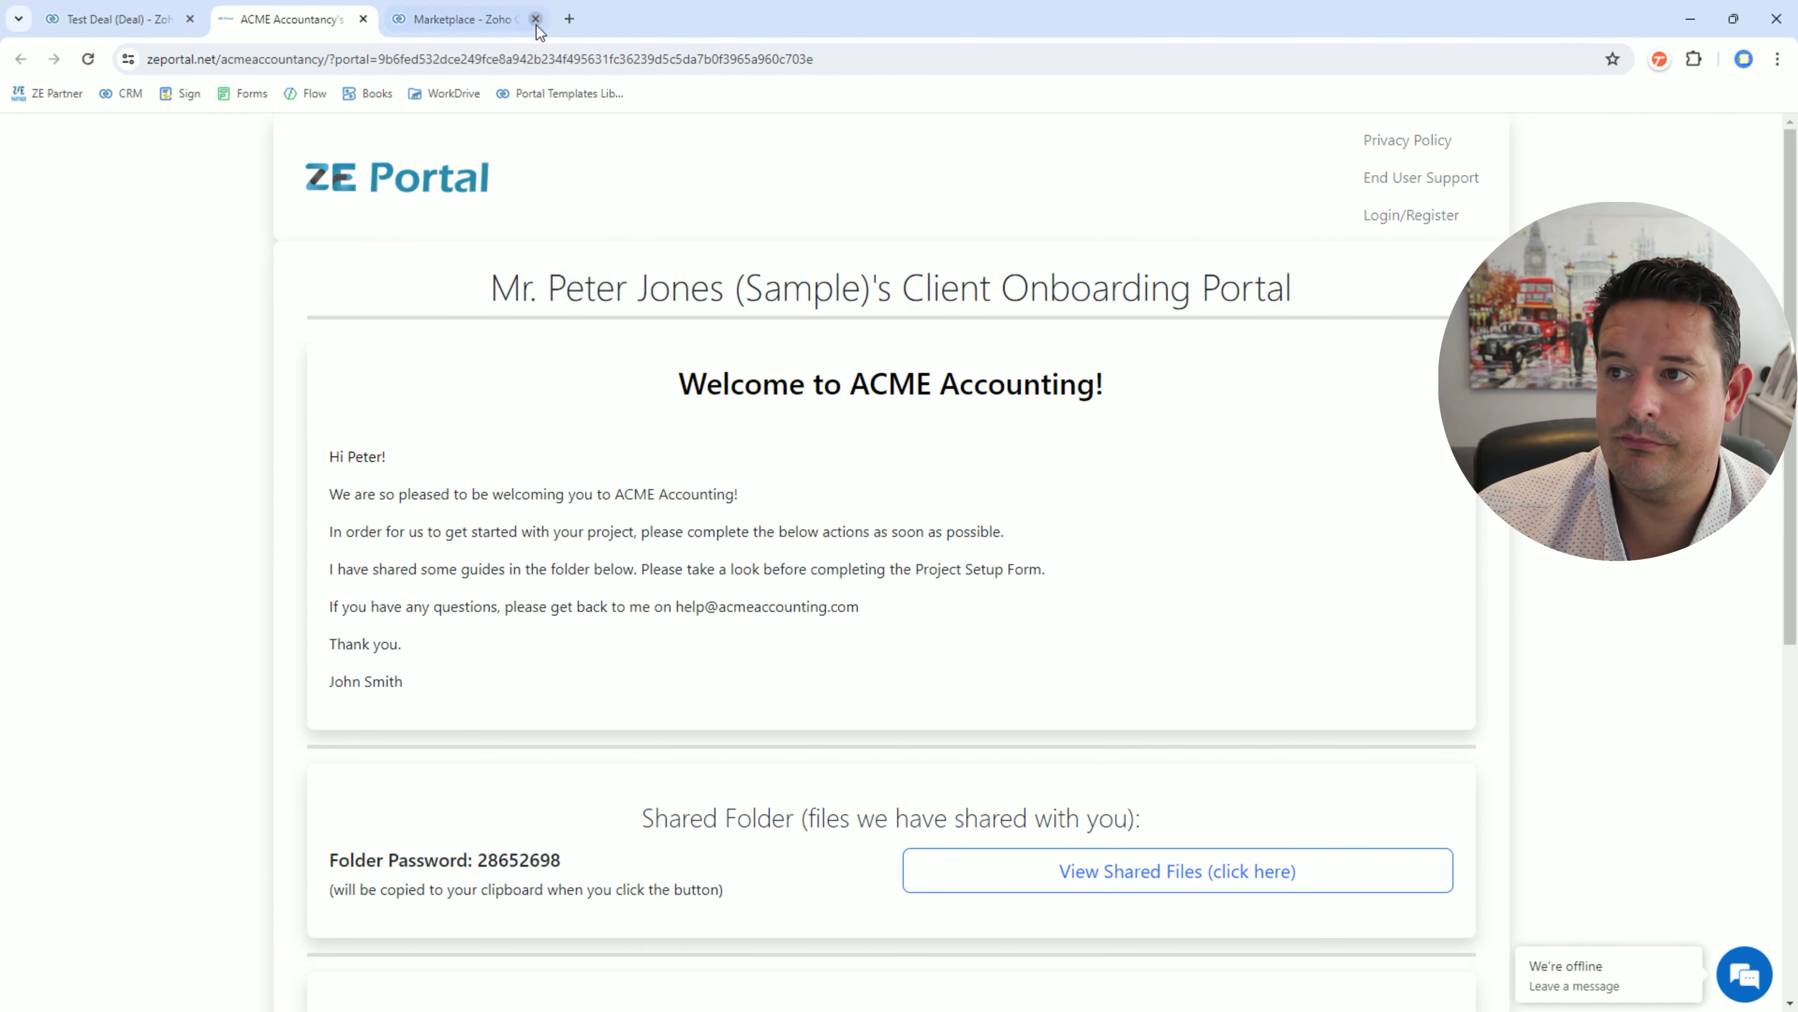
{"action": "left_click", "coordinate": [536, 20]}
{"action": "scroll", "coordinate": [825, 447], "scroll_direction": "down", "scroll_amount": 8}
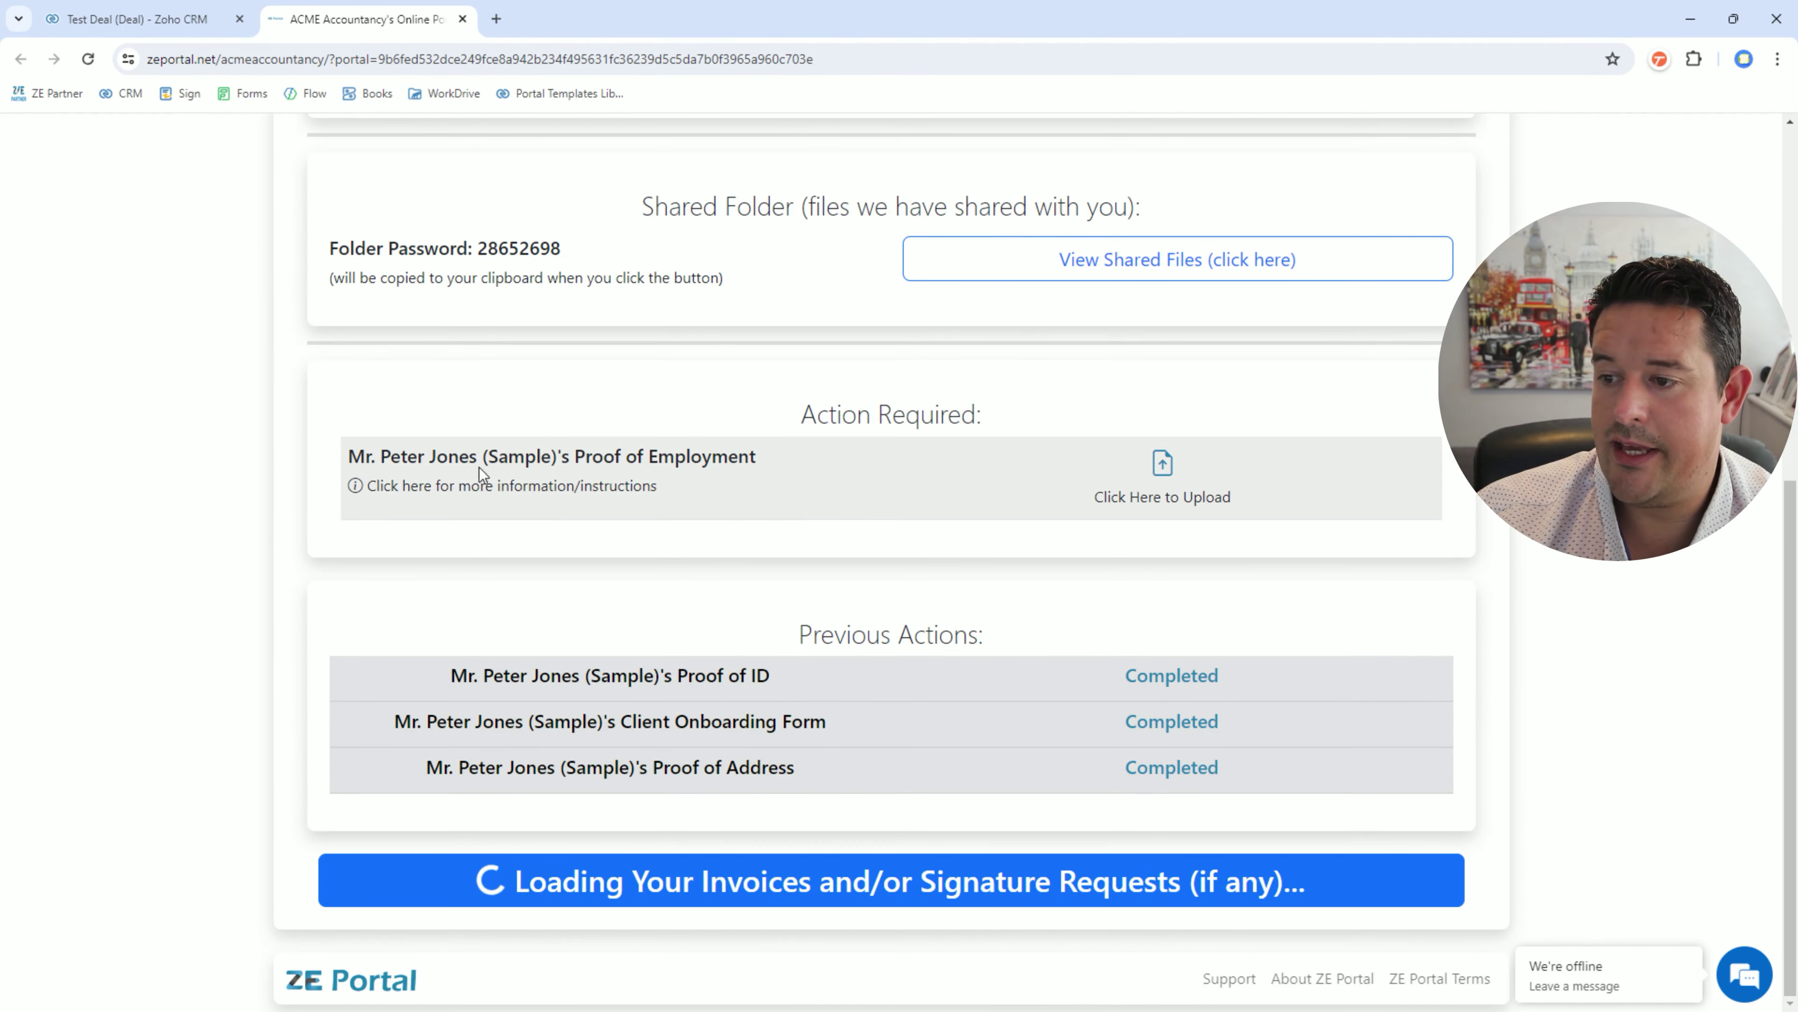
- Upload three files for the Proof of Employment request as the client, submit them, and check the item's status under Previous Actions
{"action": "left_click", "coordinate": [656, 472]}
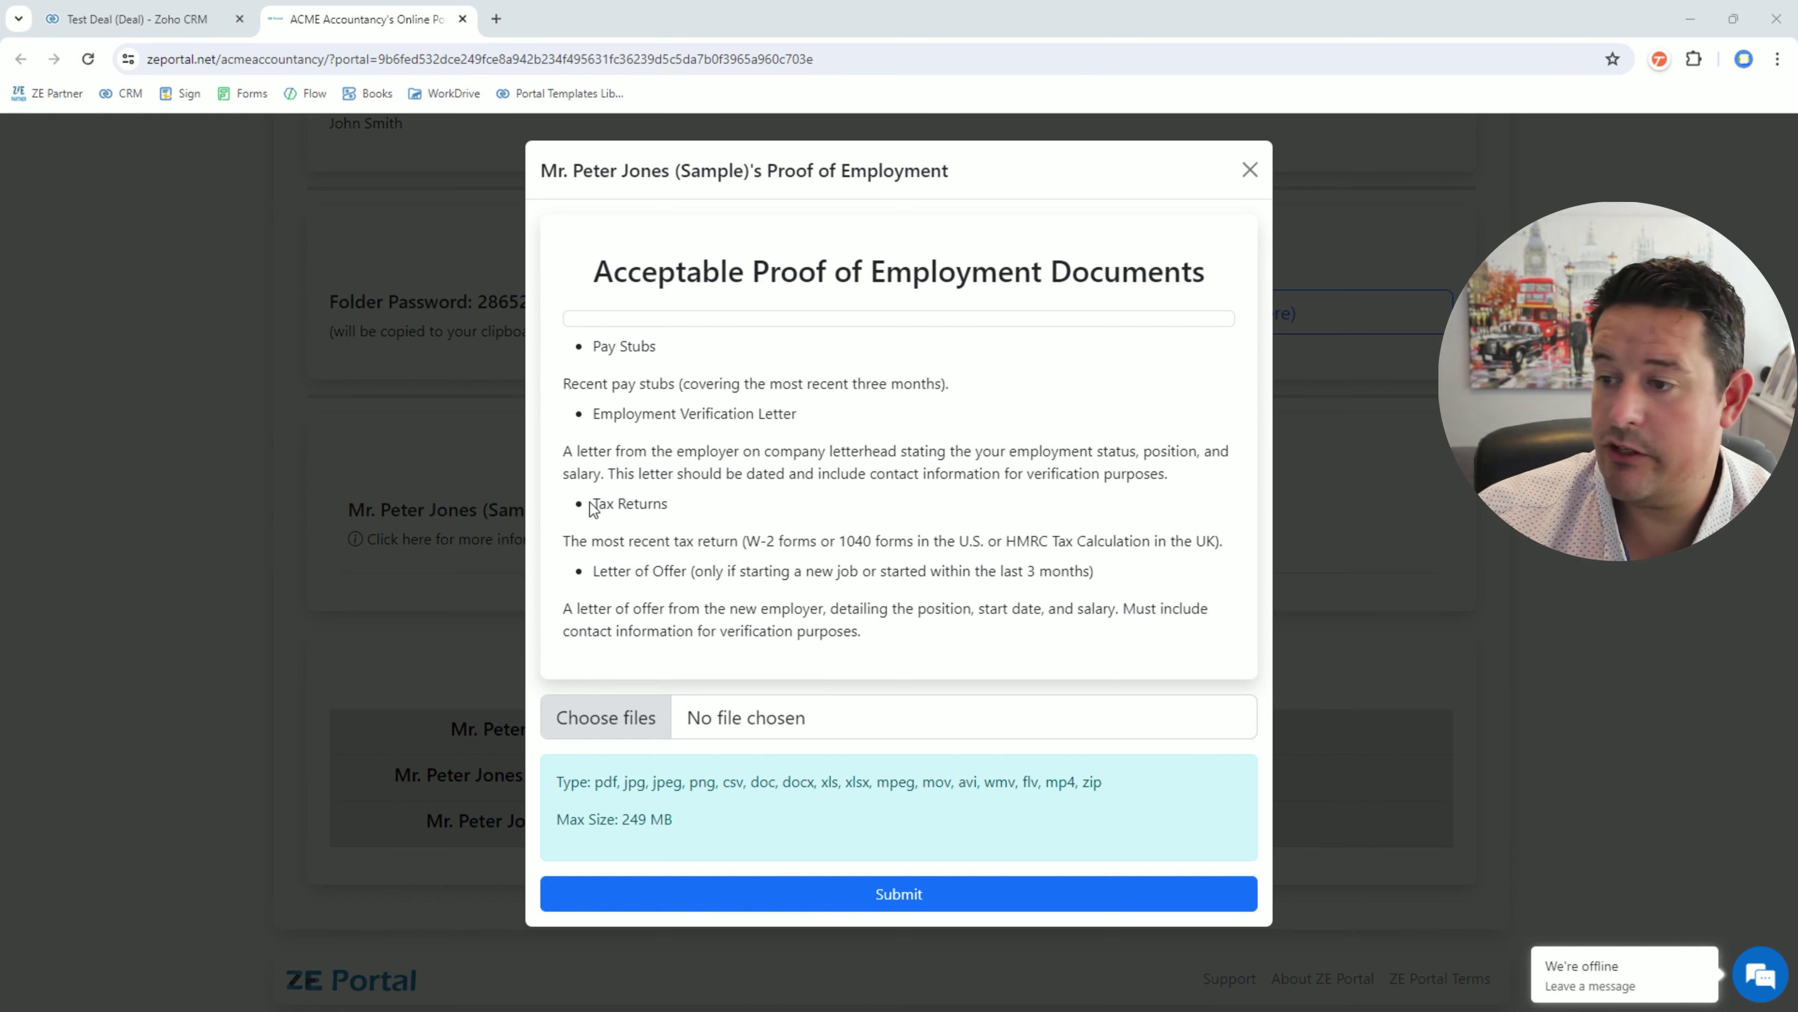
{"action": "left_click_drag", "start_coordinate": [1797, 717], "coordinate": [899, 717]}
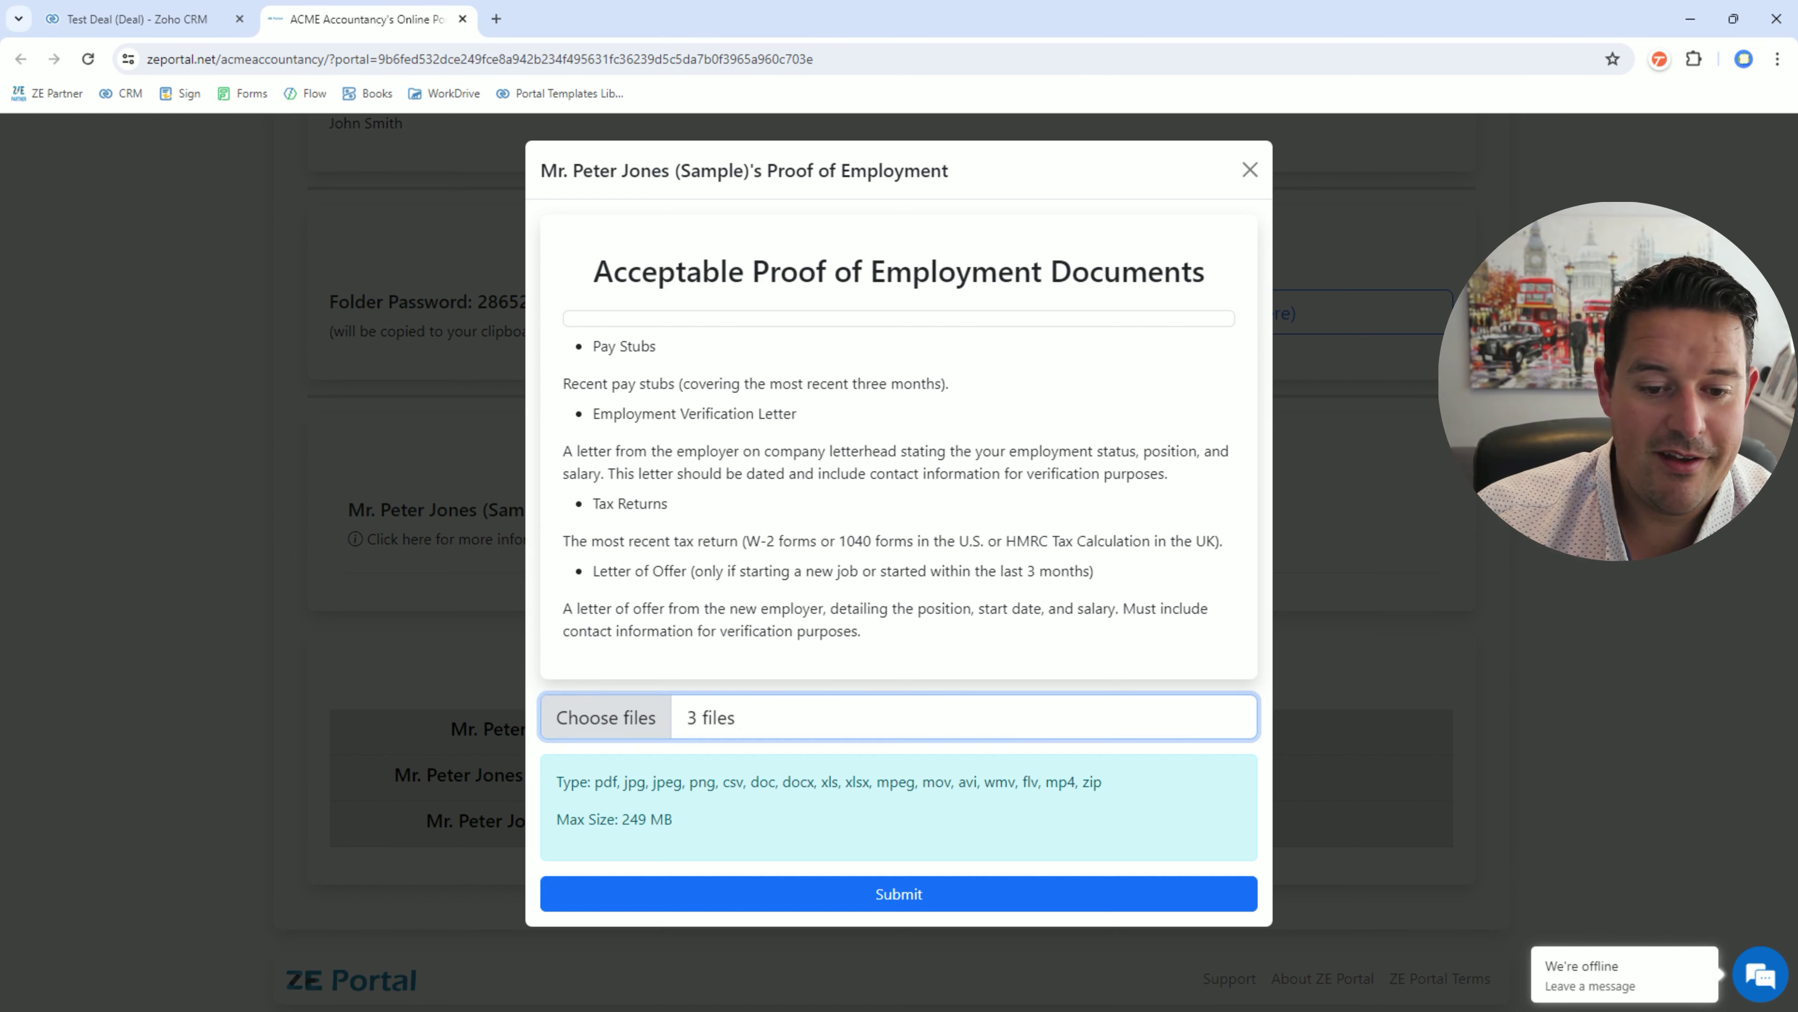
{"action": "left_click", "coordinate": [843, 890]}
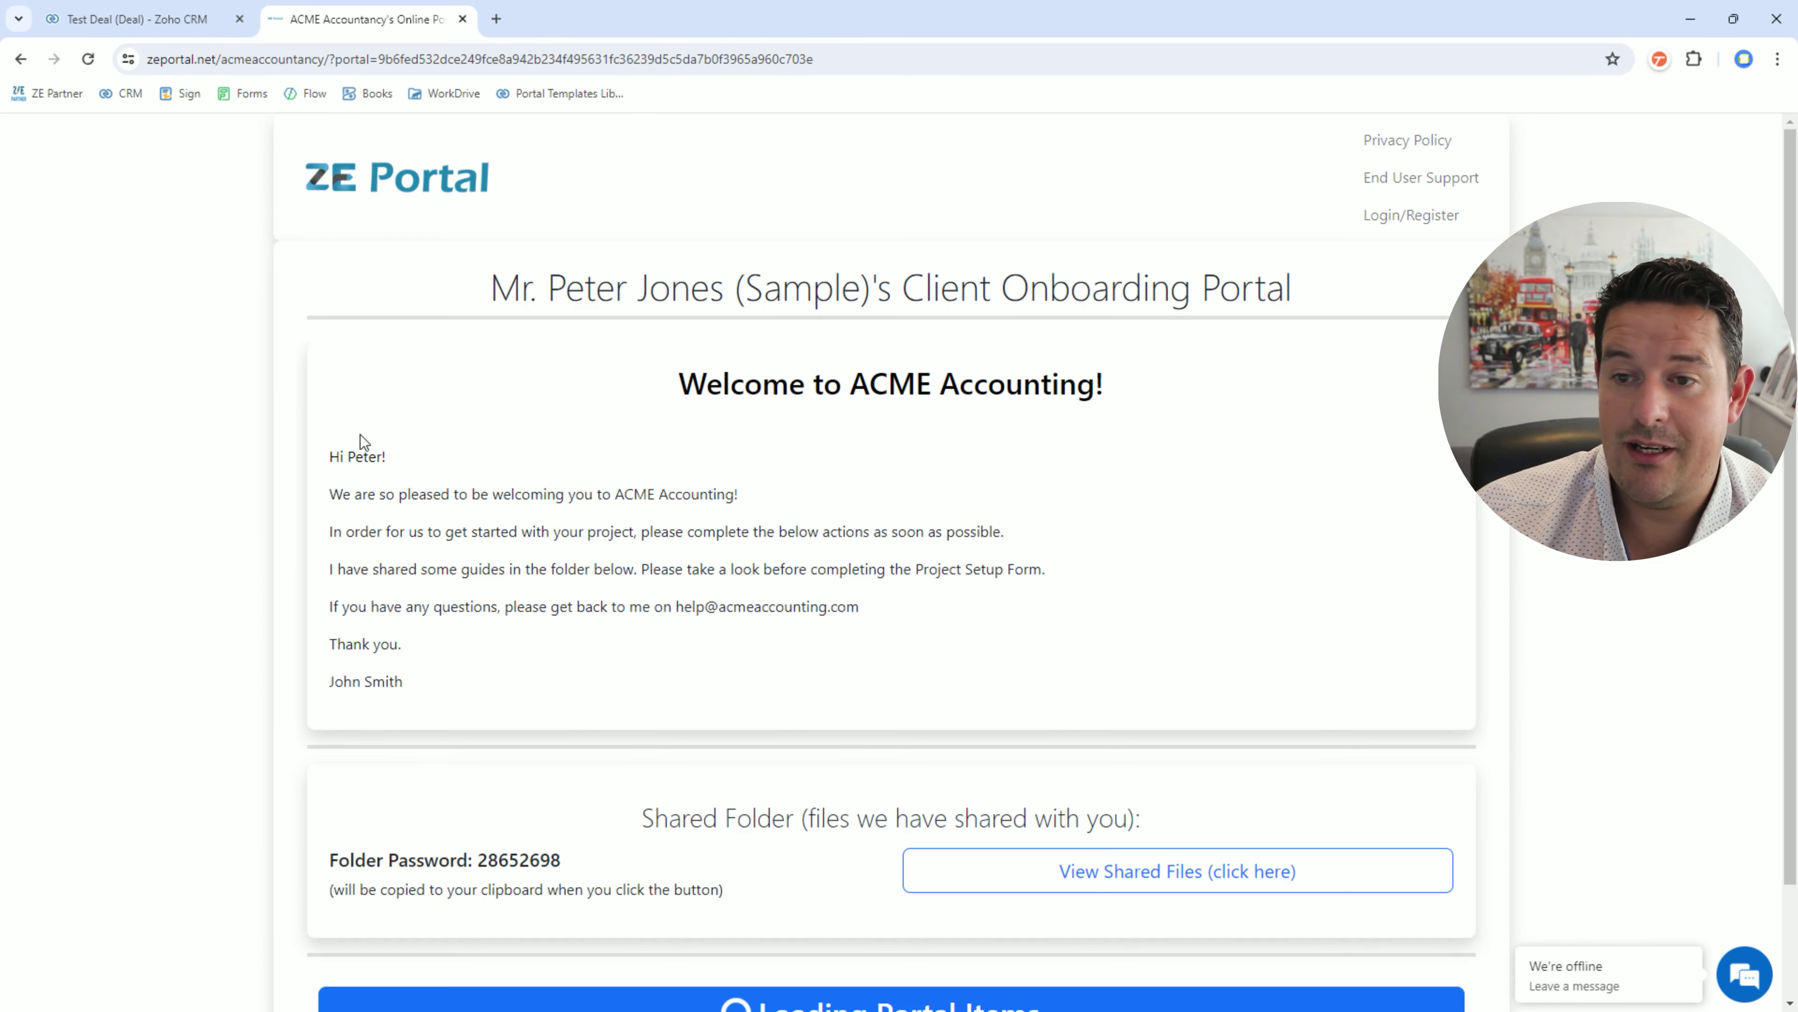
{"action": "scroll", "coordinate": [822, 372], "scroll_direction": "down", "scroll_amount": 2}
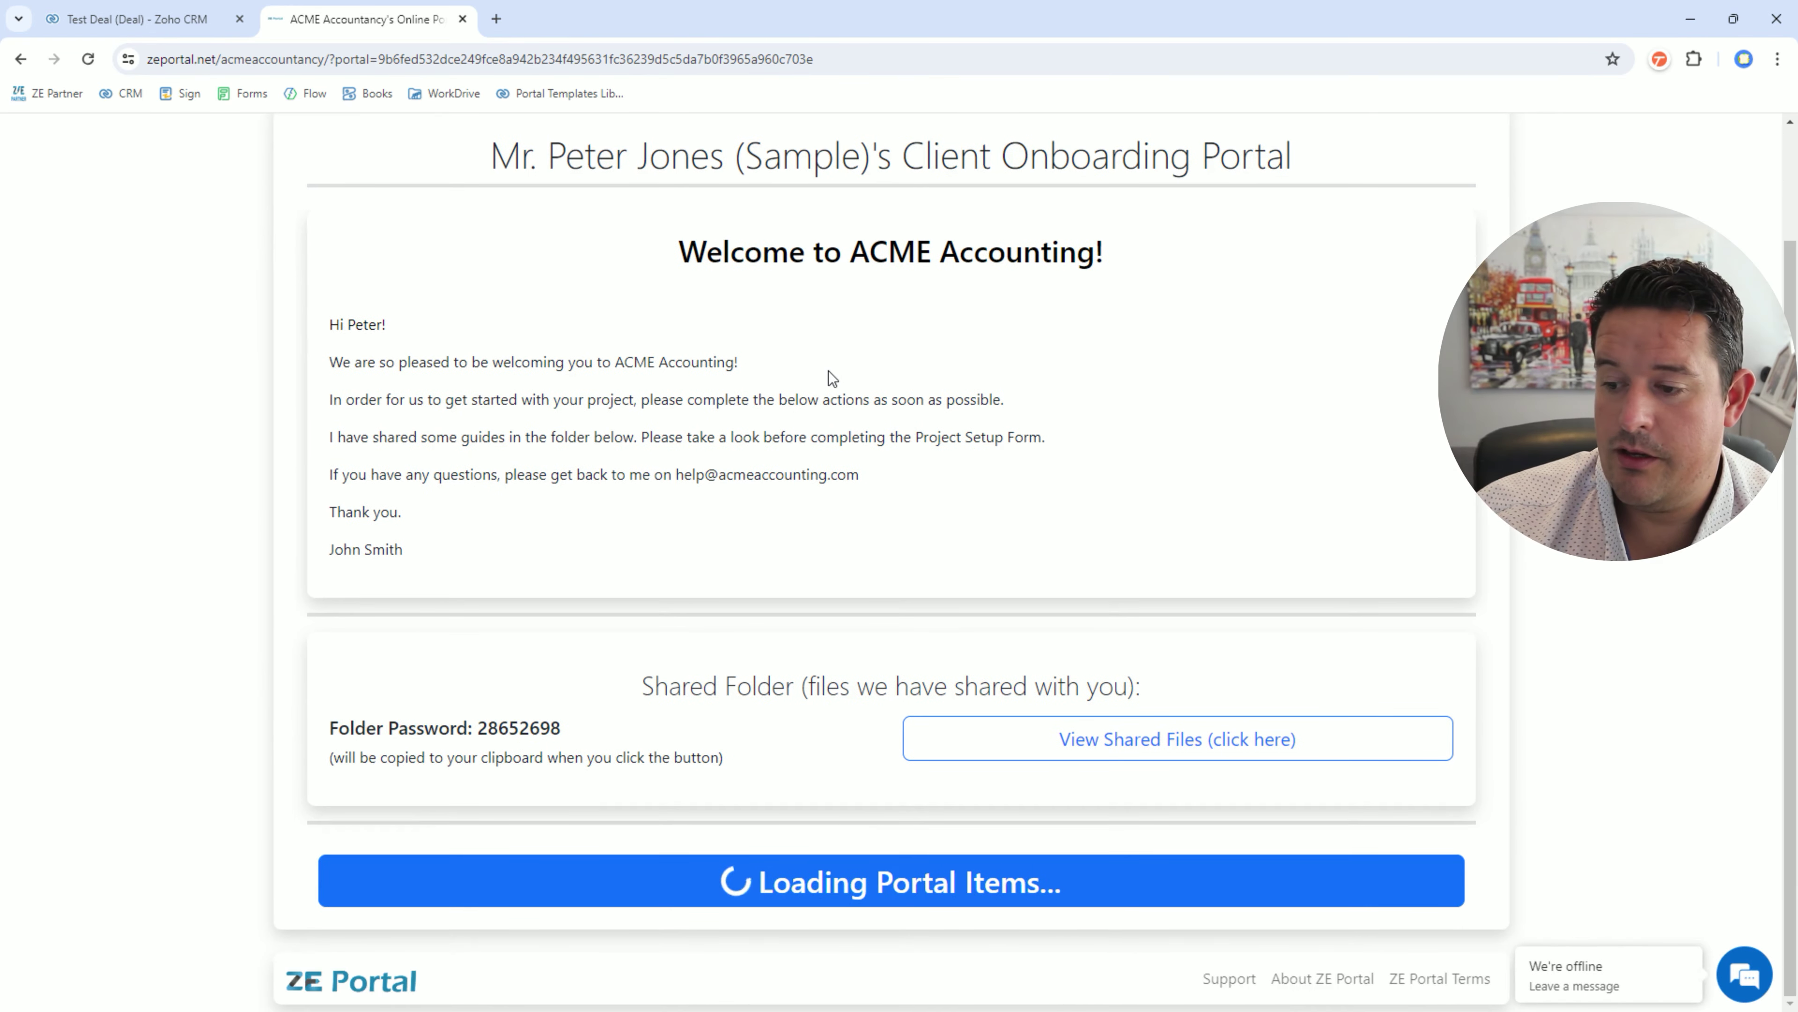
{"action": "scroll", "coordinate": [829, 371], "scroll_direction": "down", "scroll_amount": 7}
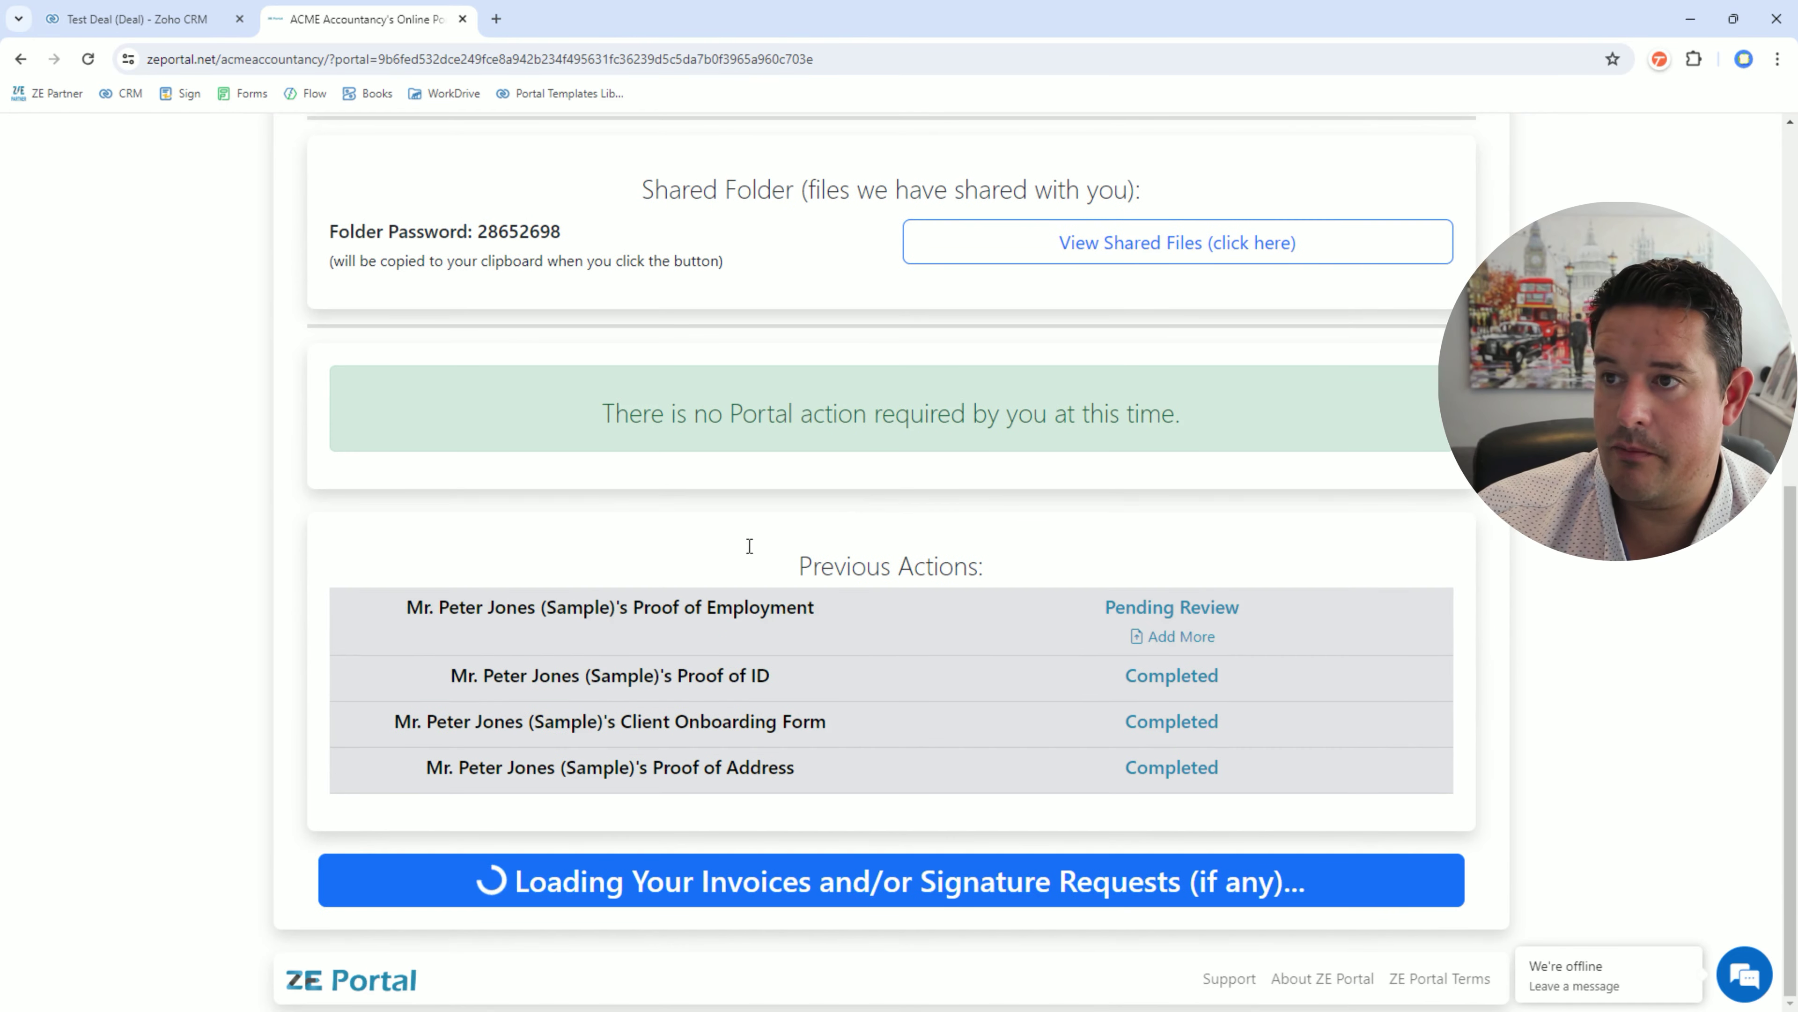
- Refresh the portal on the Test Deal, open the Proof of Employment response for processing, and review the three submitted bank statement PDFs
{"action": "left_click", "coordinate": [168, 24]}
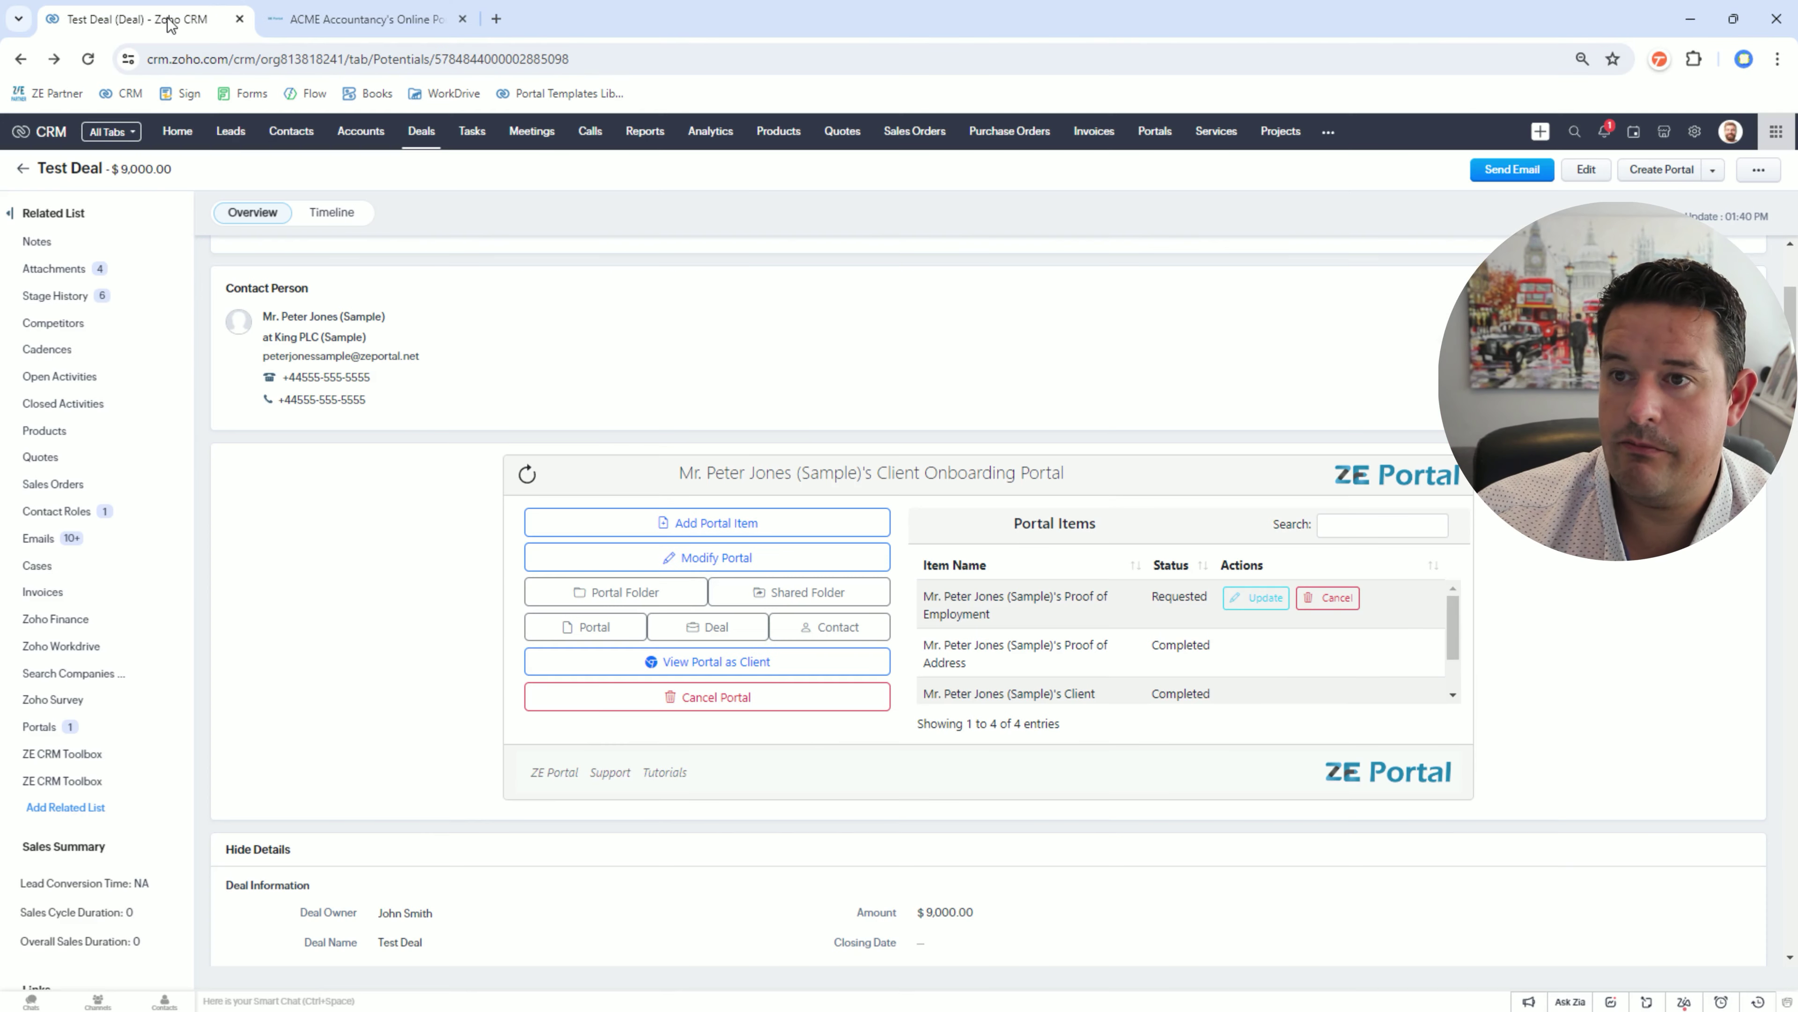
{"action": "left_click", "coordinate": [527, 474]}
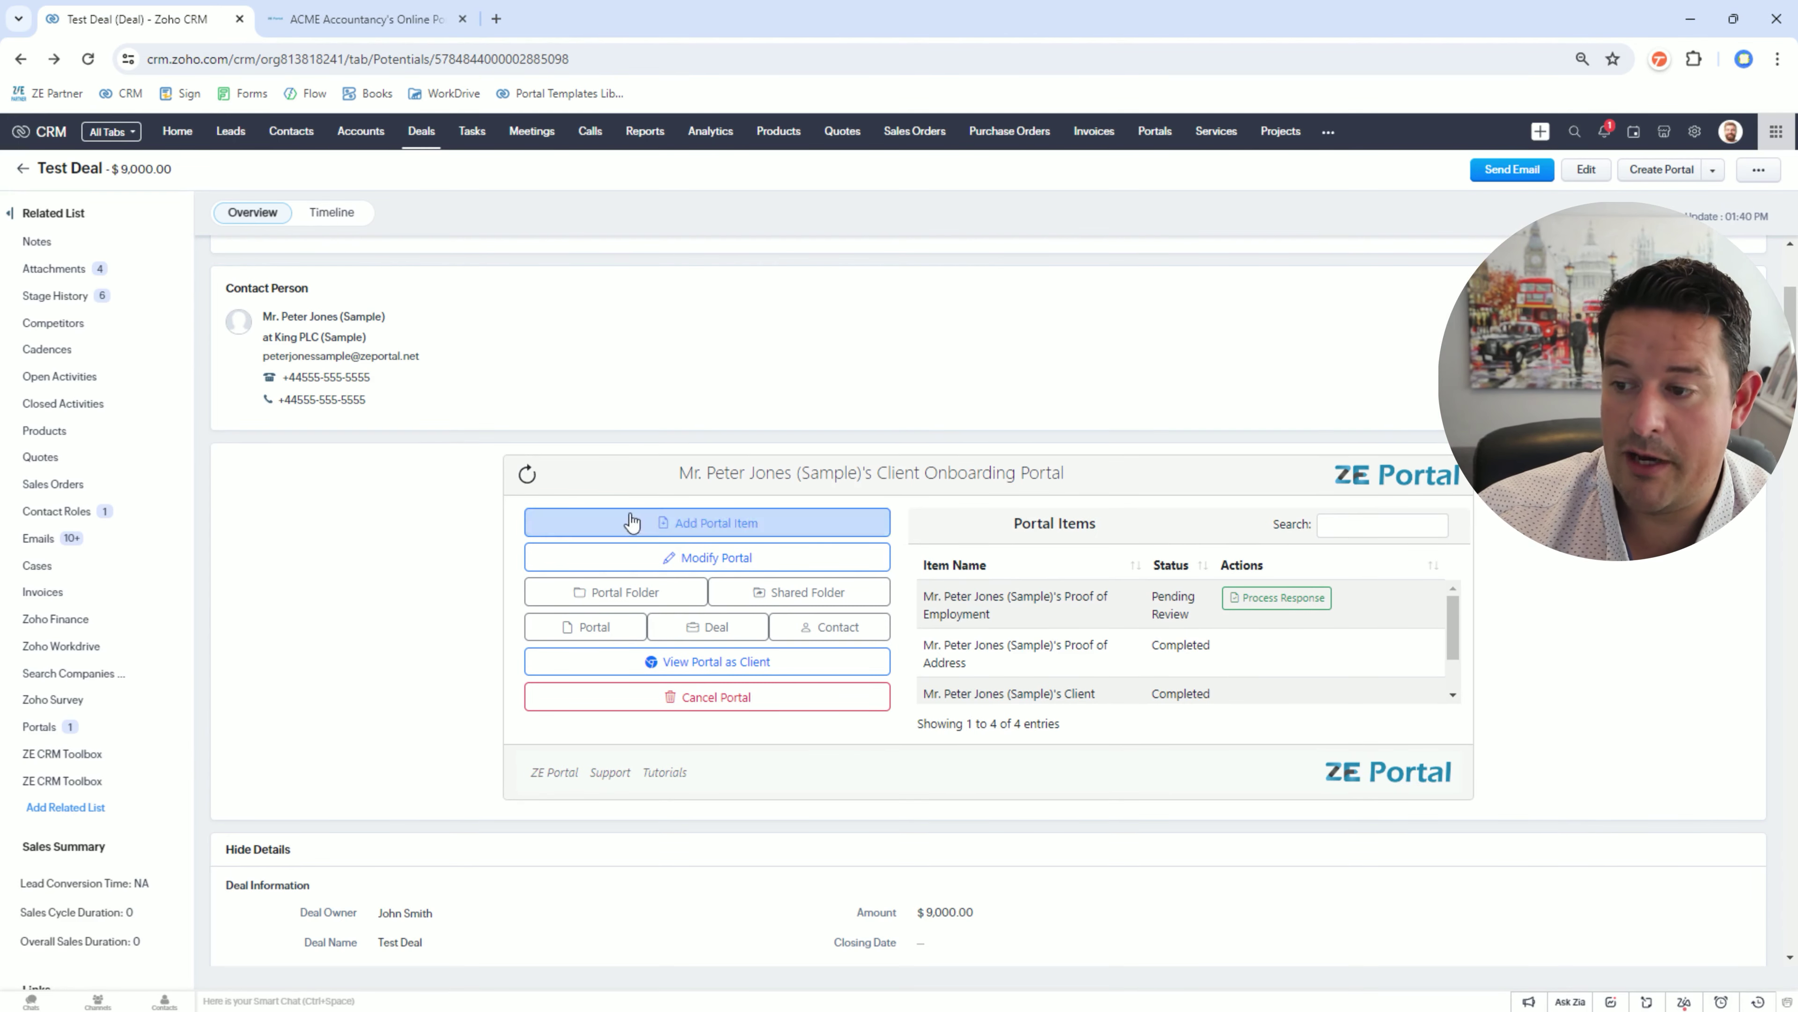
{"action": "left_click", "coordinate": [1271, 597]}
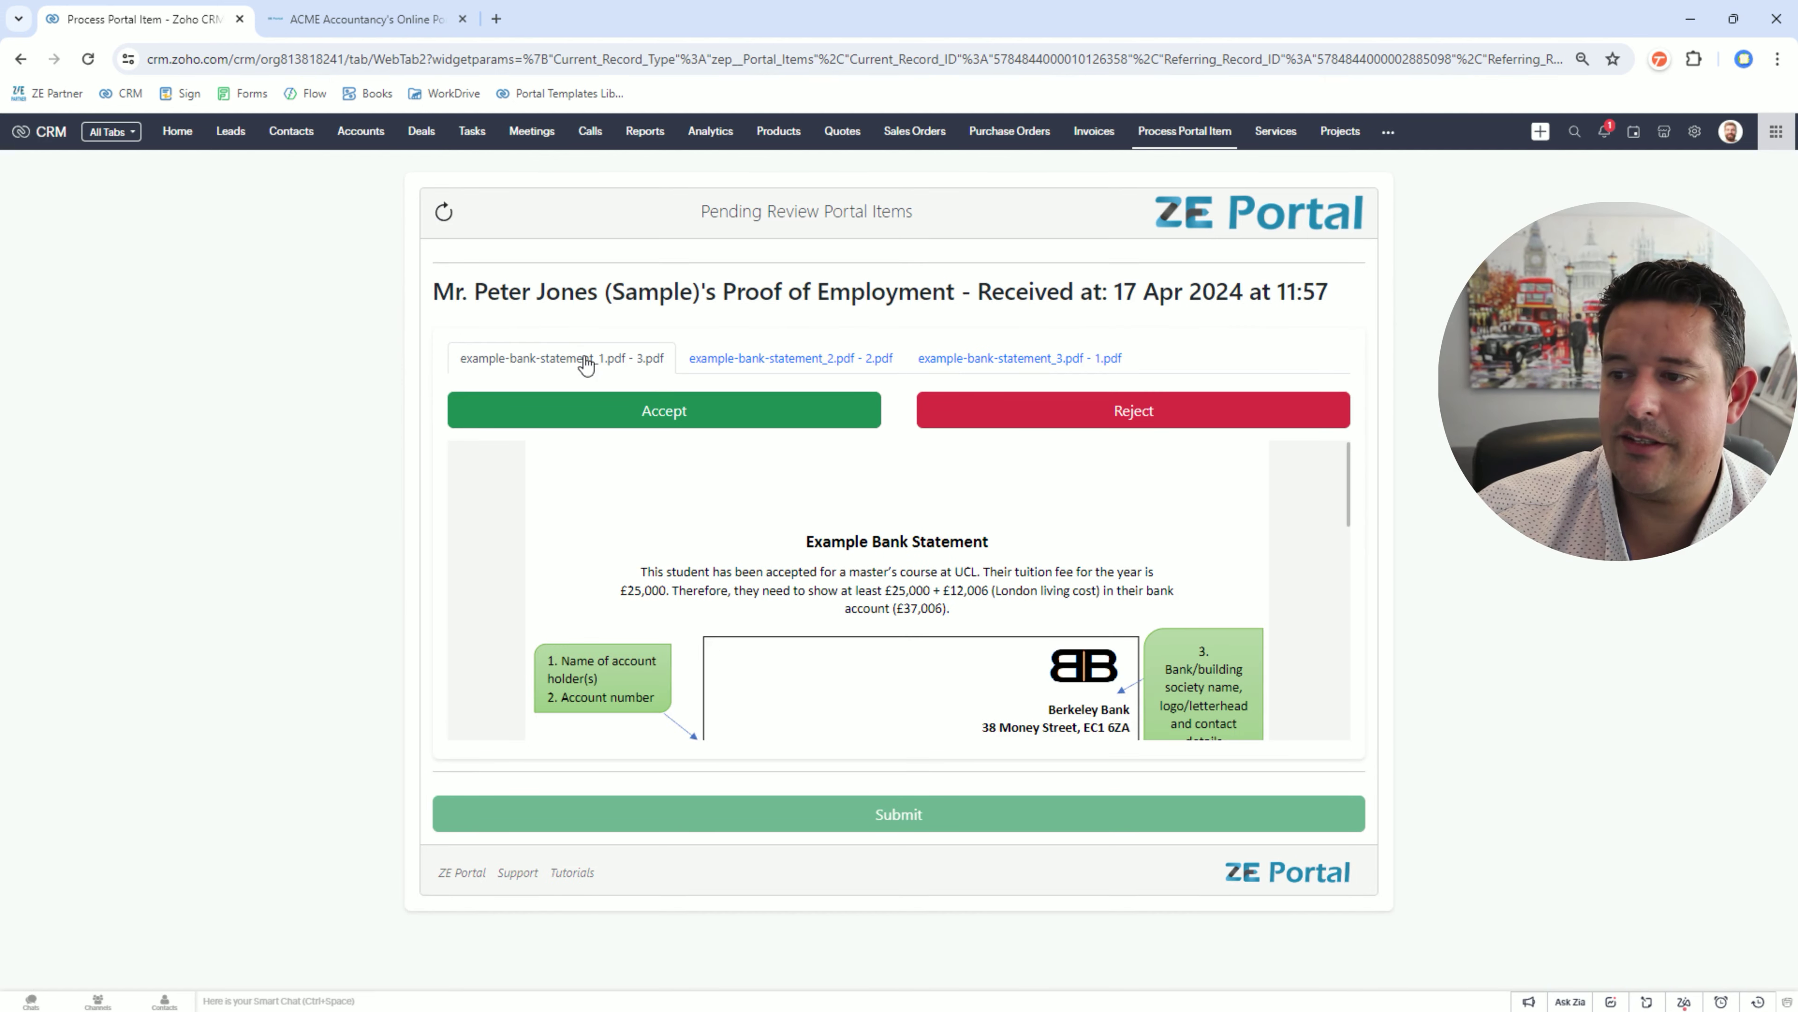
{"action": "left_click", "coordinate": [779, 365]}
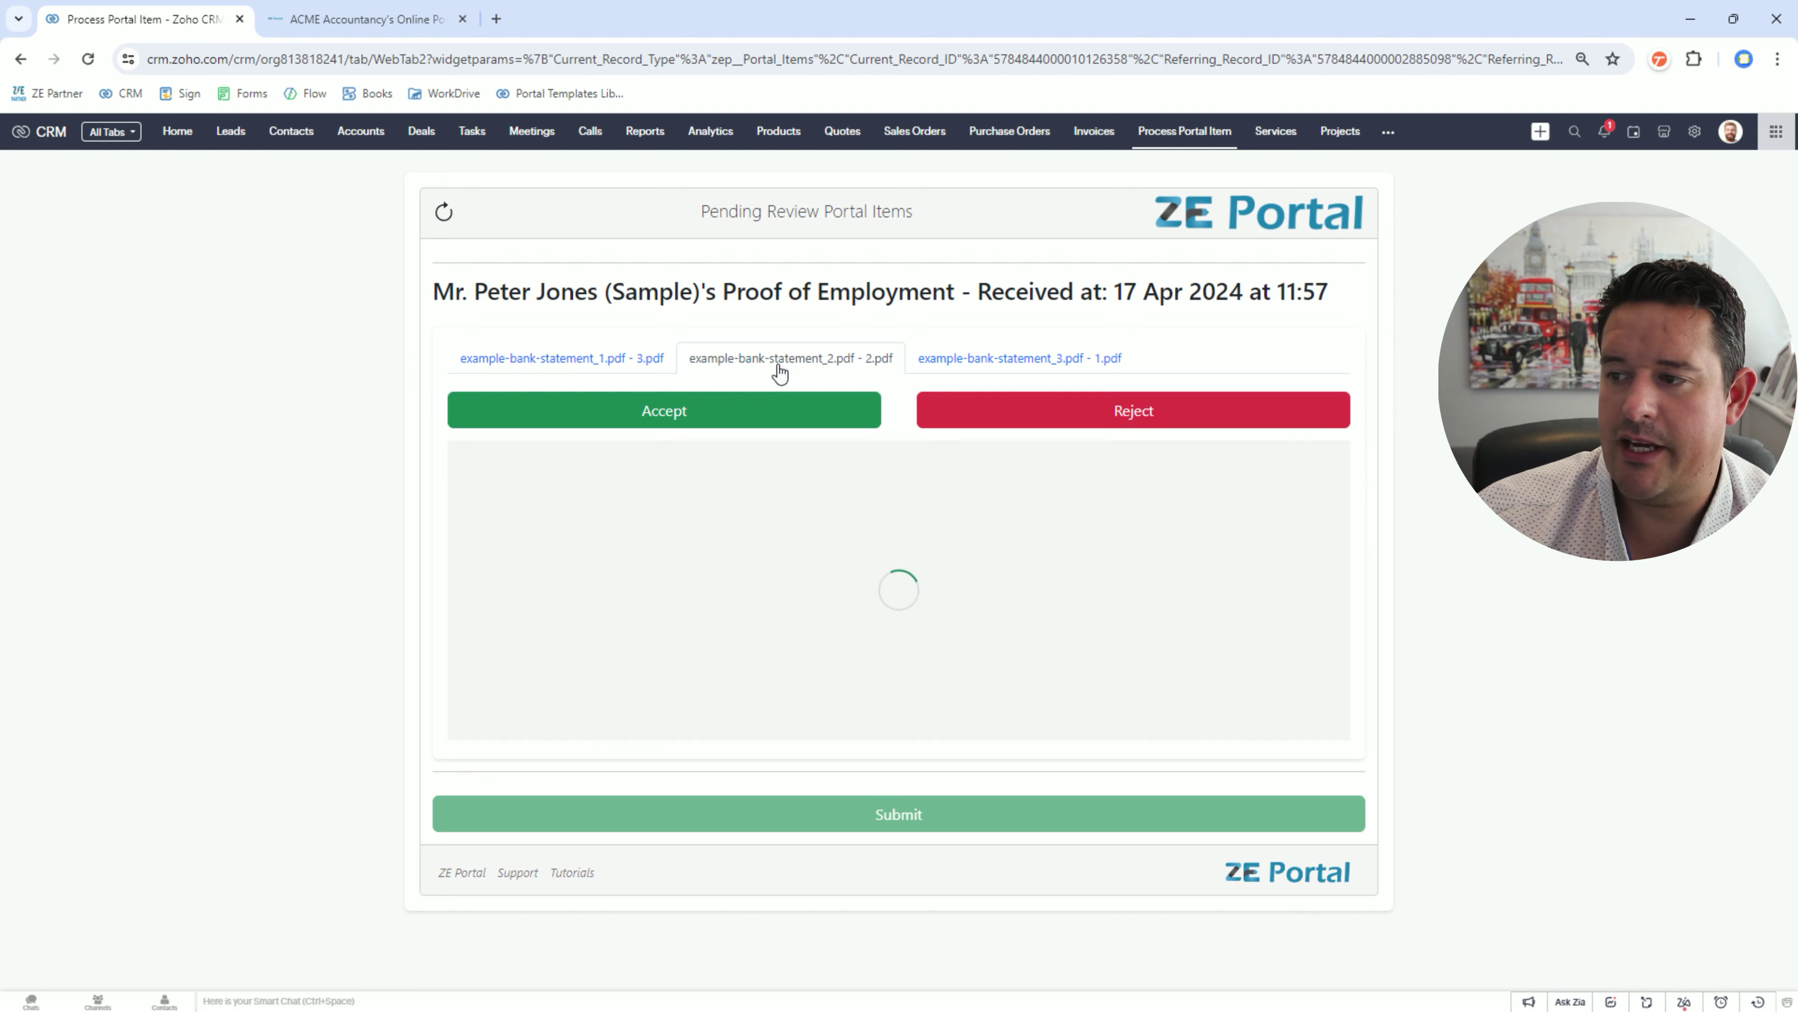
{"action": "left_click", "coordinate": [1031, 361]}
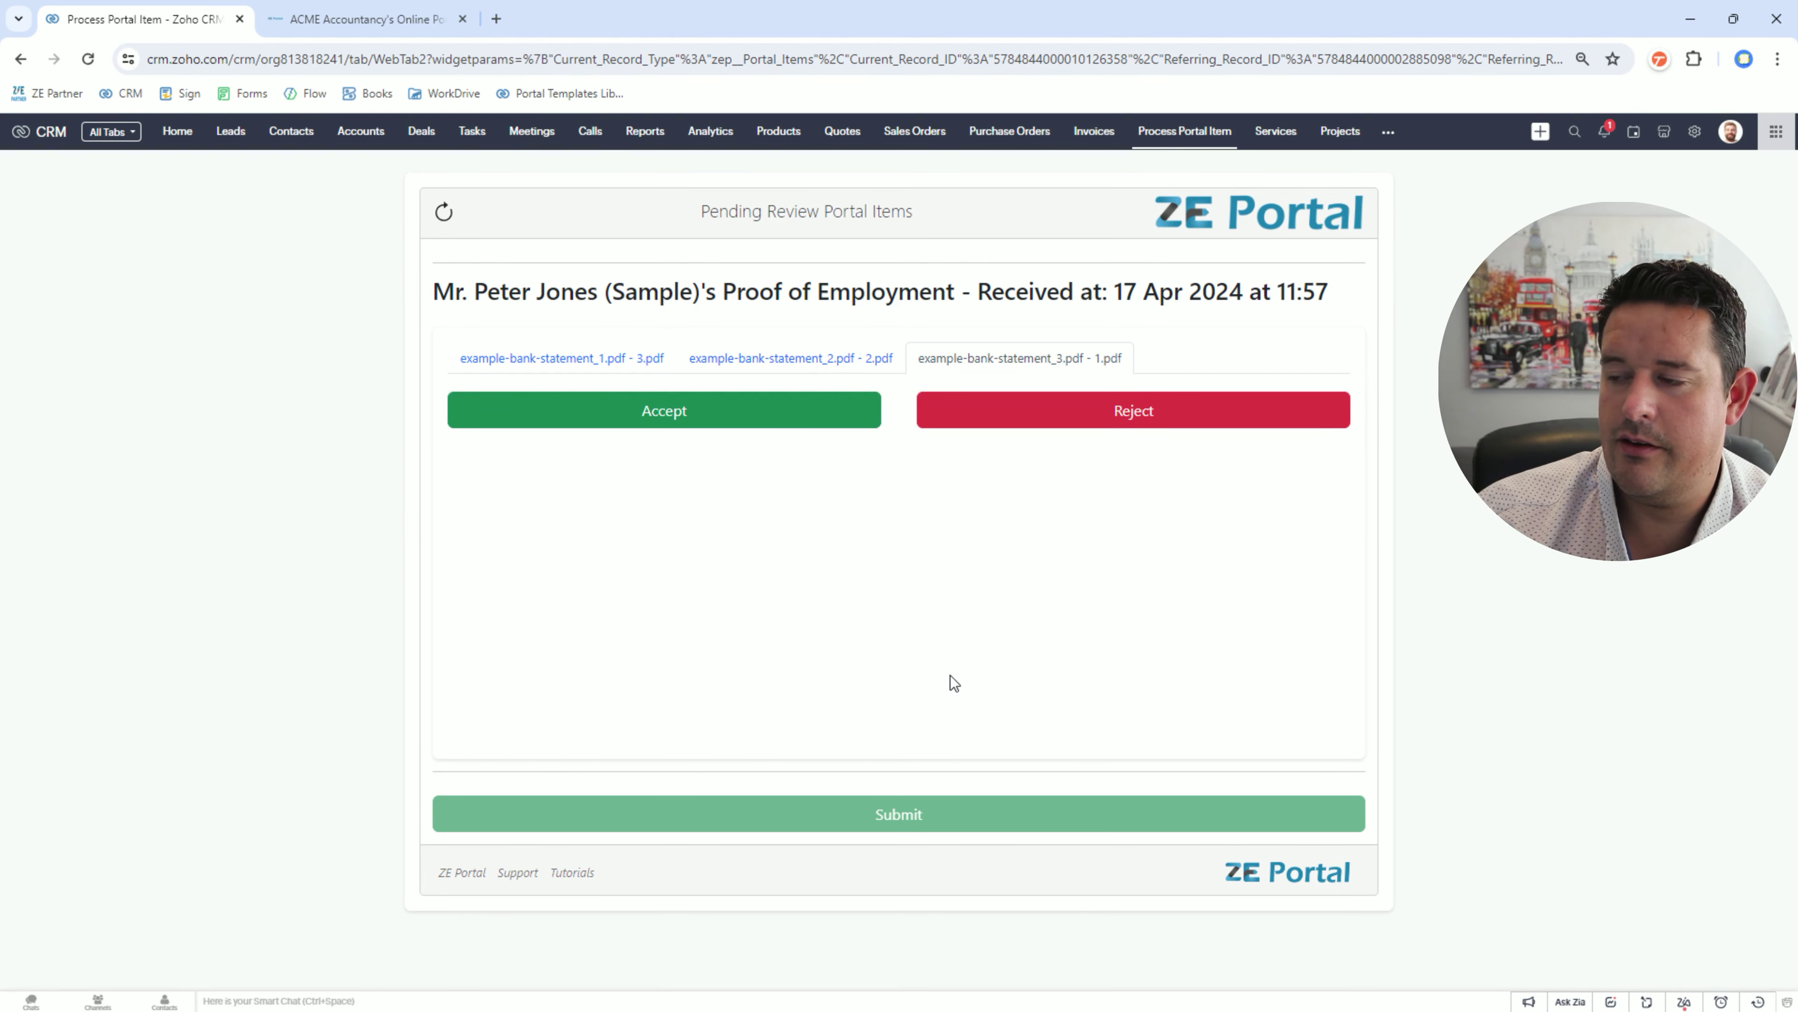
- Accept all three Proof of Employment files and submit the processed response
{"action": "left_click", "coordinate": [606, 419]}
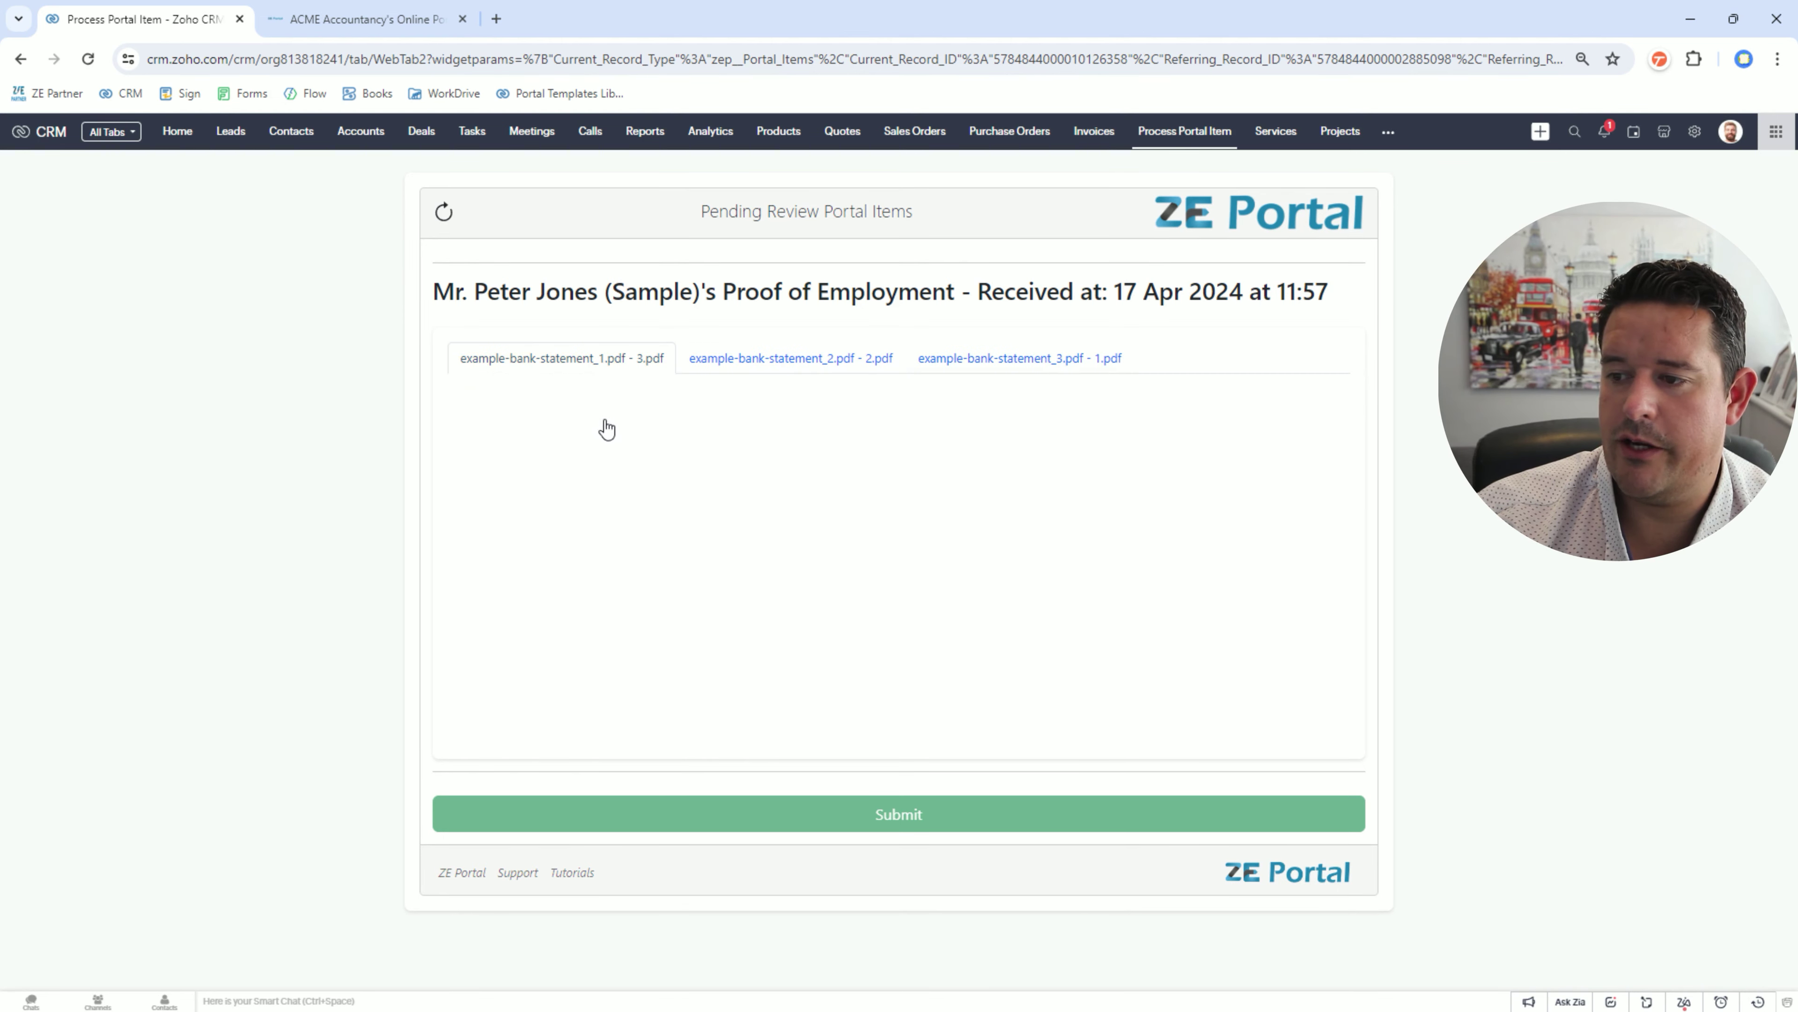
{"action": "left_click", "coordinate": [606, 419]}
{"action": "left_click", "coordinate": [605, 418]}
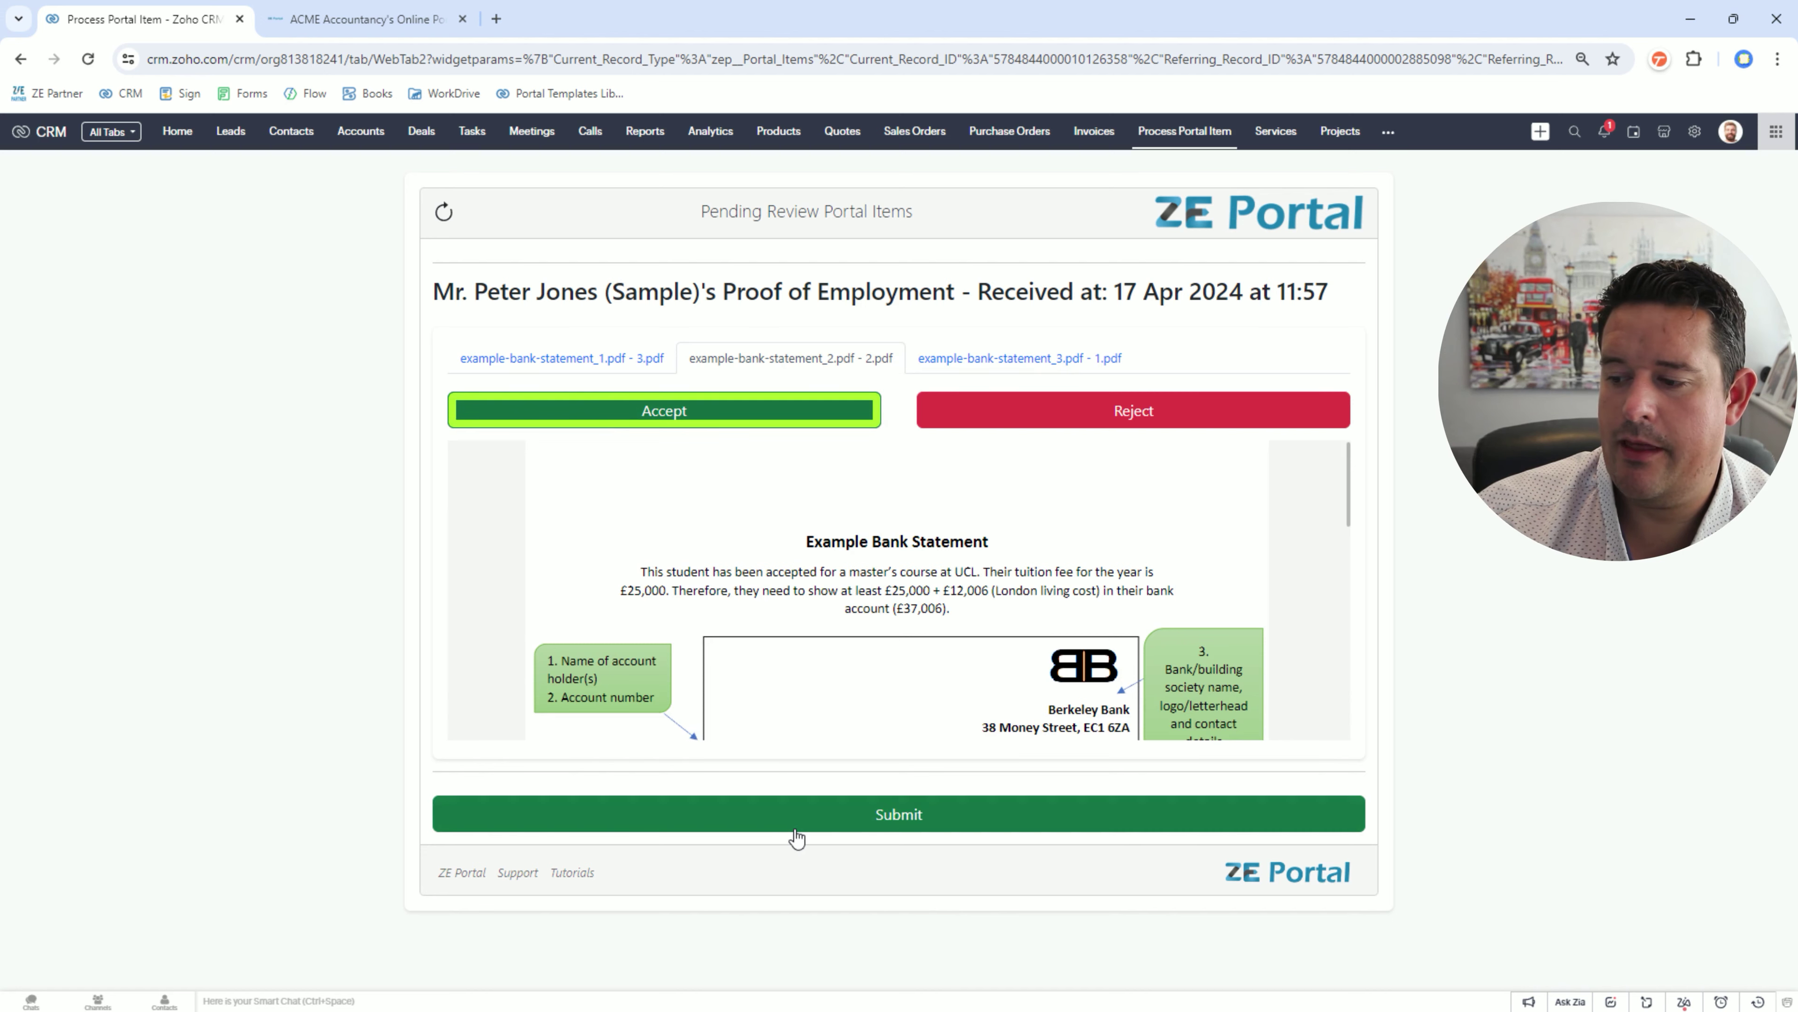
{"action": "left_click", "coordinate": [795, 822]}
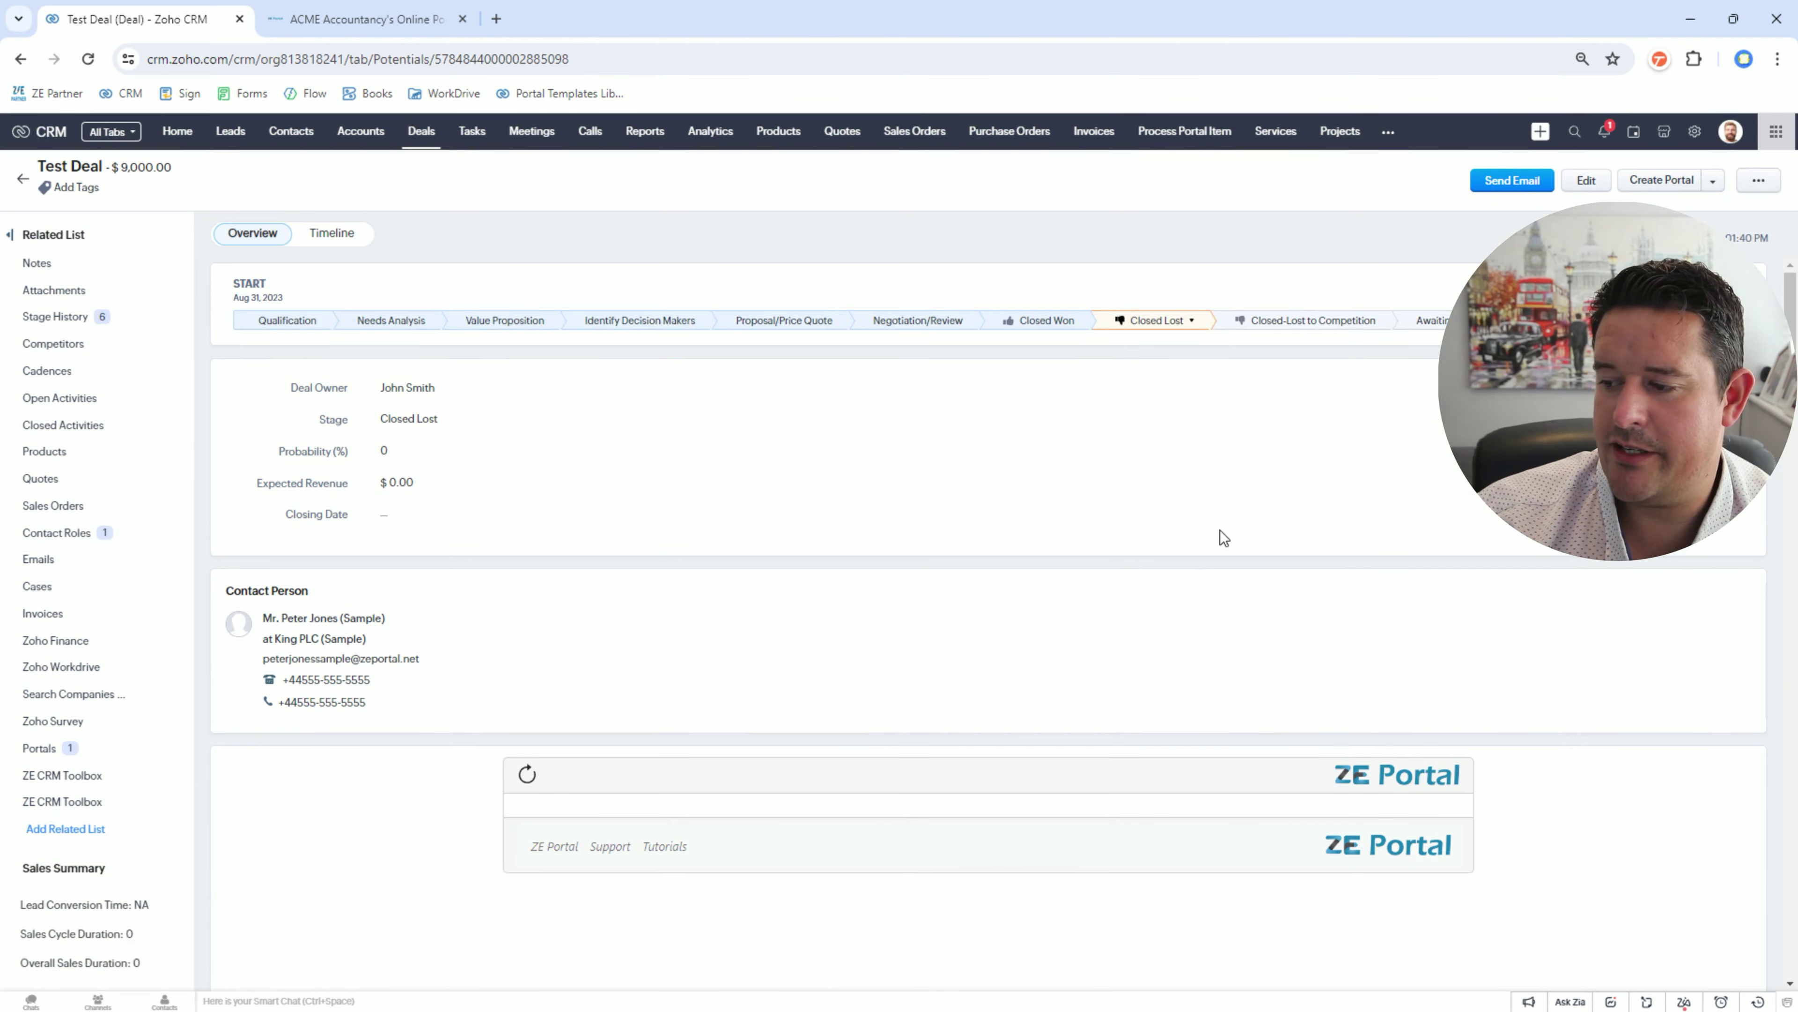
- Examine the Test Deal's portal completion status and the statuses of its portal items
{"action": "scroll", "coordinate": [1219, 530], "scroll_direction": "down", "scroll_amount": 2}
{"action": "scroll", "coordinate": [1221, 534], "scroll_direction": "down", "scroll_amount": 2}
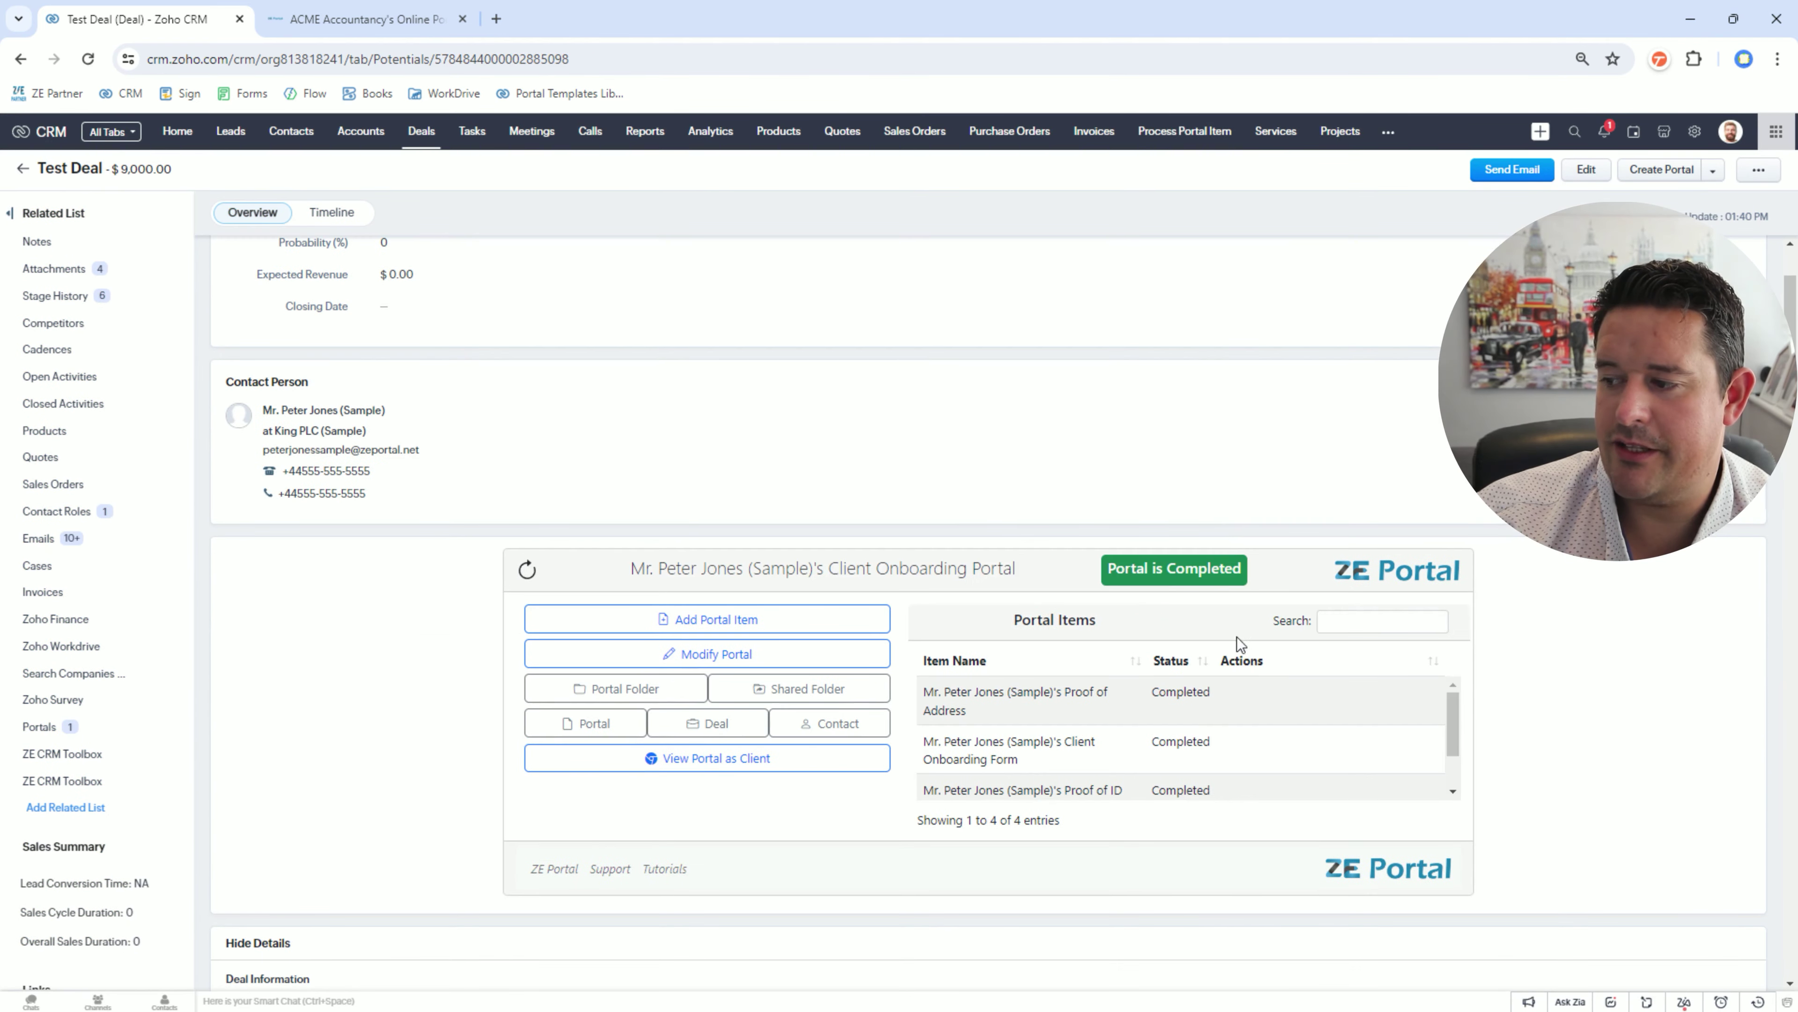
{"action": "scroll", "coordinate": [1165, 721], "scroll_direction": "down", "scroll_amount": 2}
{"action": "scroll", "coordinate": [1153, 857], "scroll_direction": "up", "scroll_amount": 4}
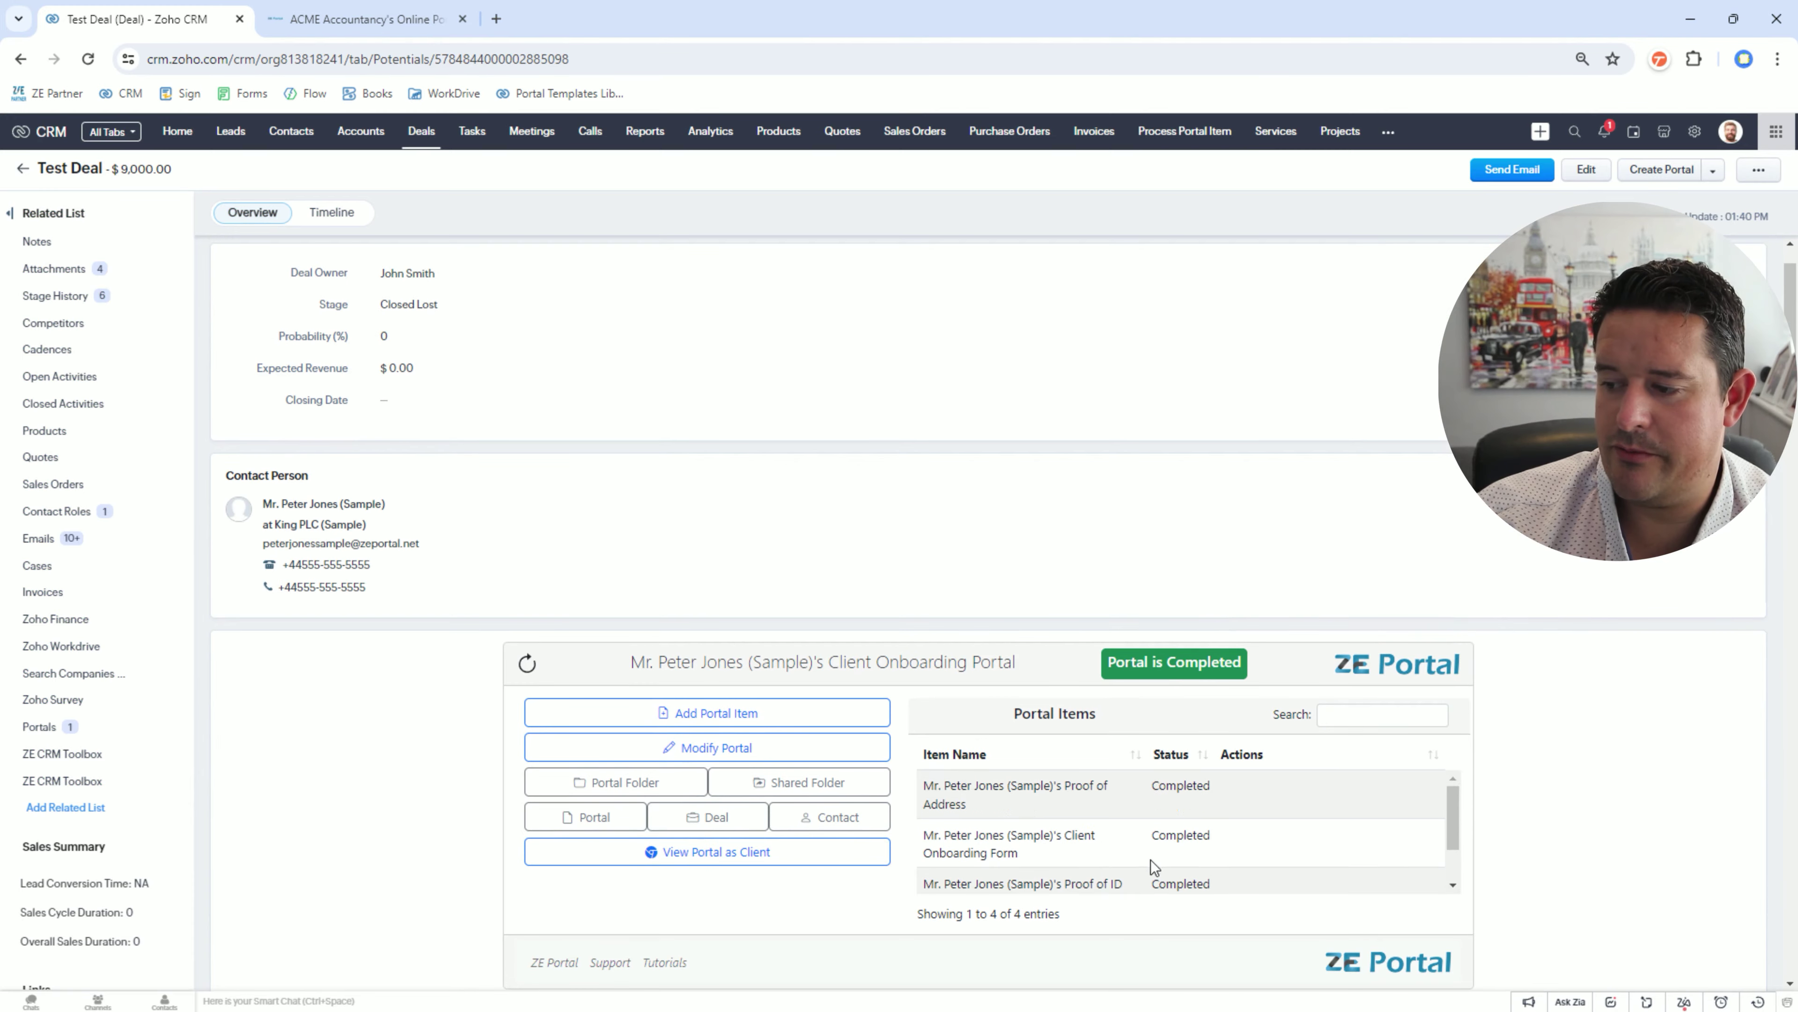
{"action": "scroll", "coordinate": [1177, 597], "scroll_direction": "up", "scroll_amount": 2}
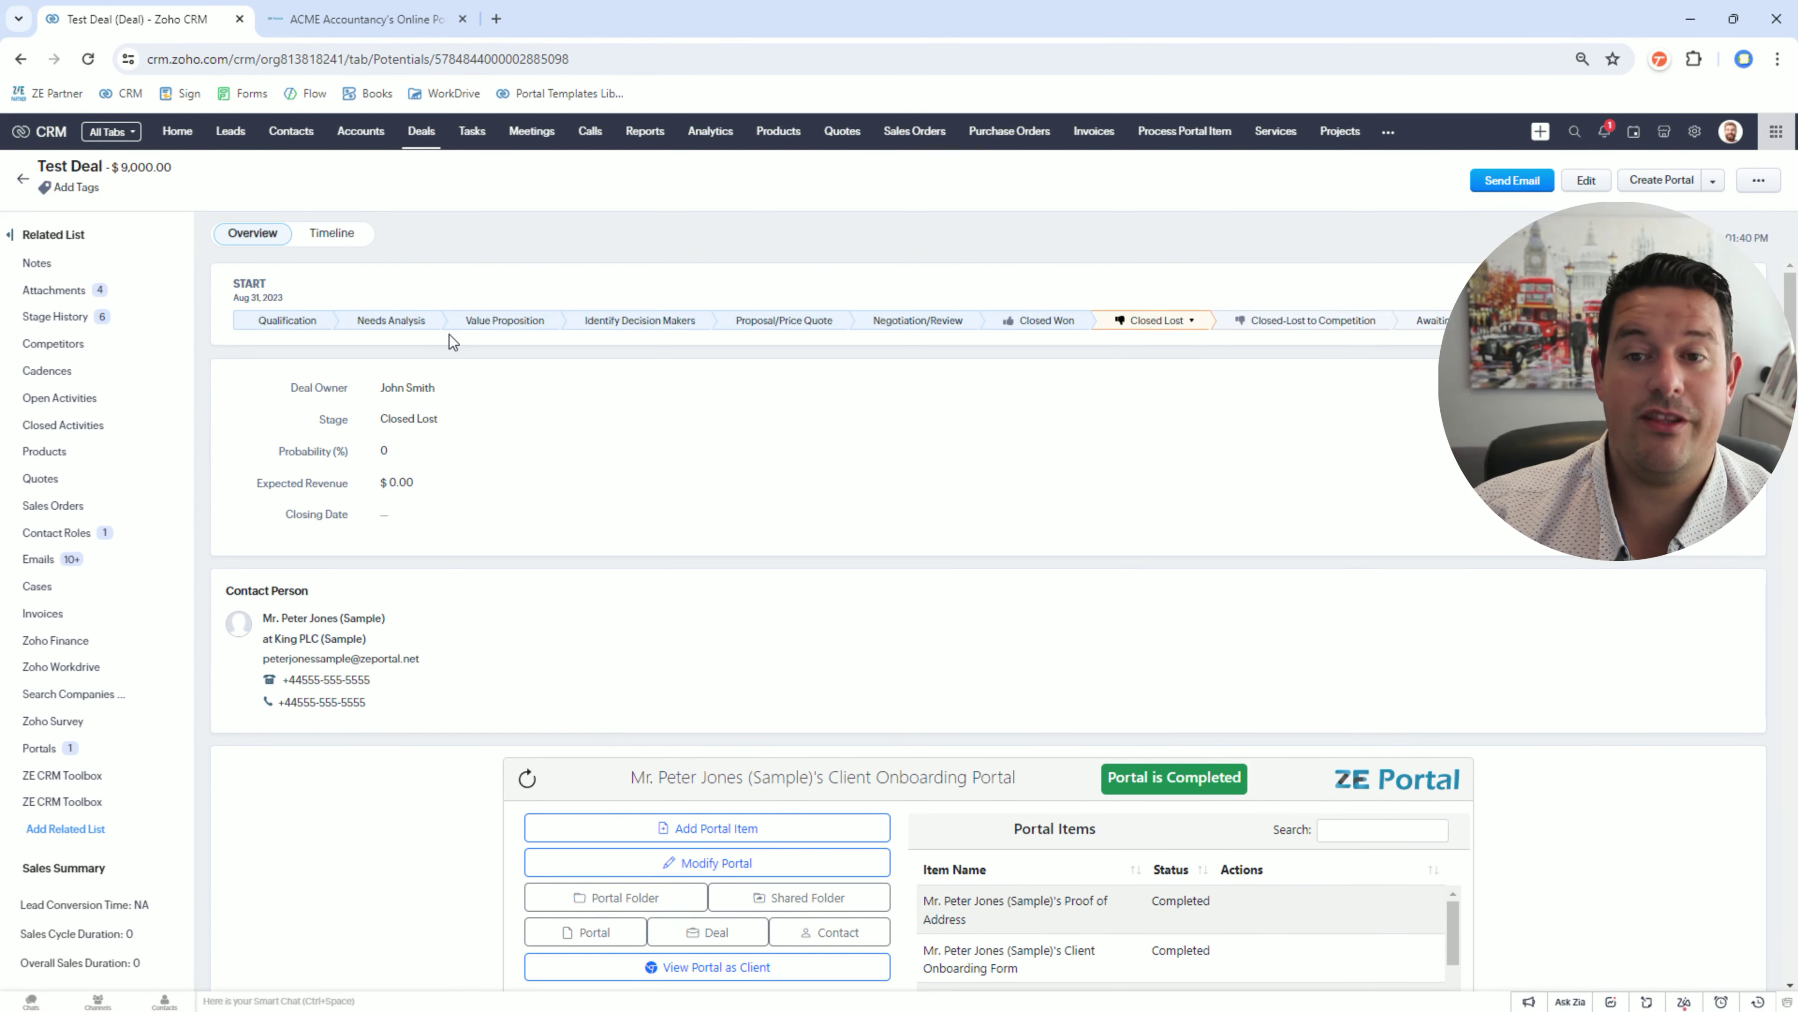
{"action": "scroll", "coordinate": [796, 484], "scroll_direction": "down", "scroll_amount": 3}
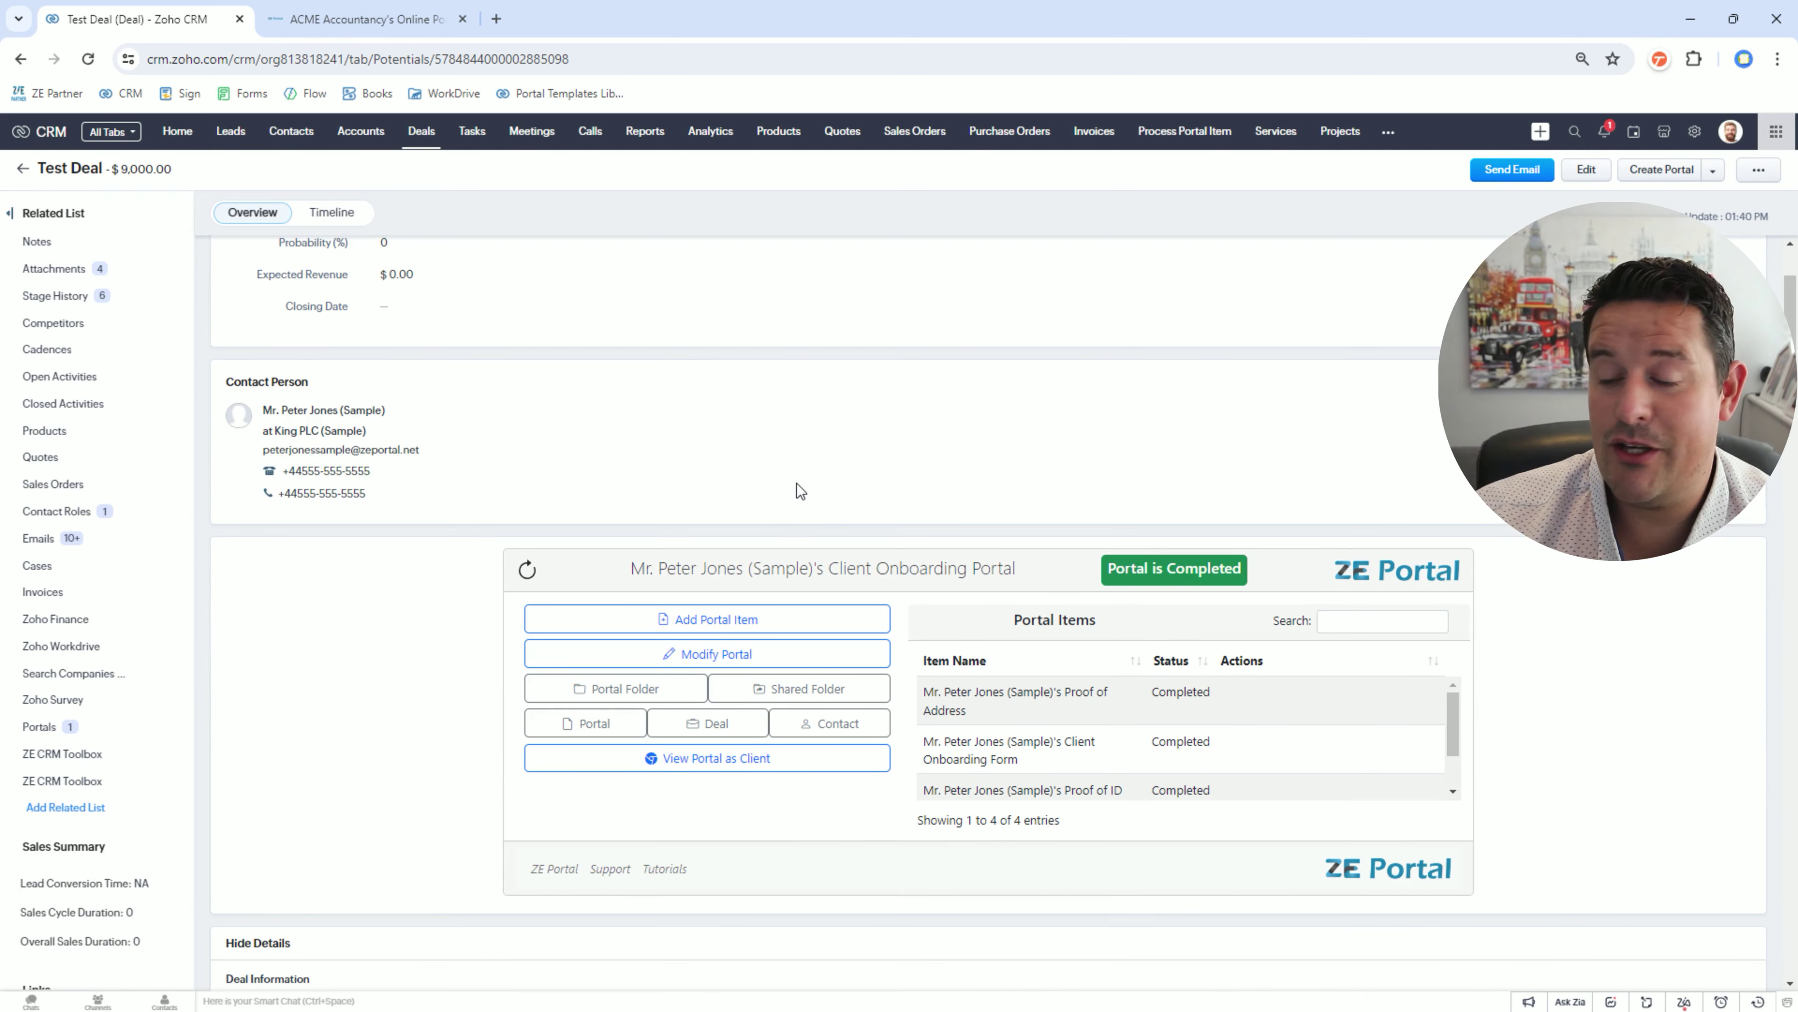
{"action": "scroll", "coordinate": [797, 479], "scroll_direction": "up", "scroll_amount": 2}
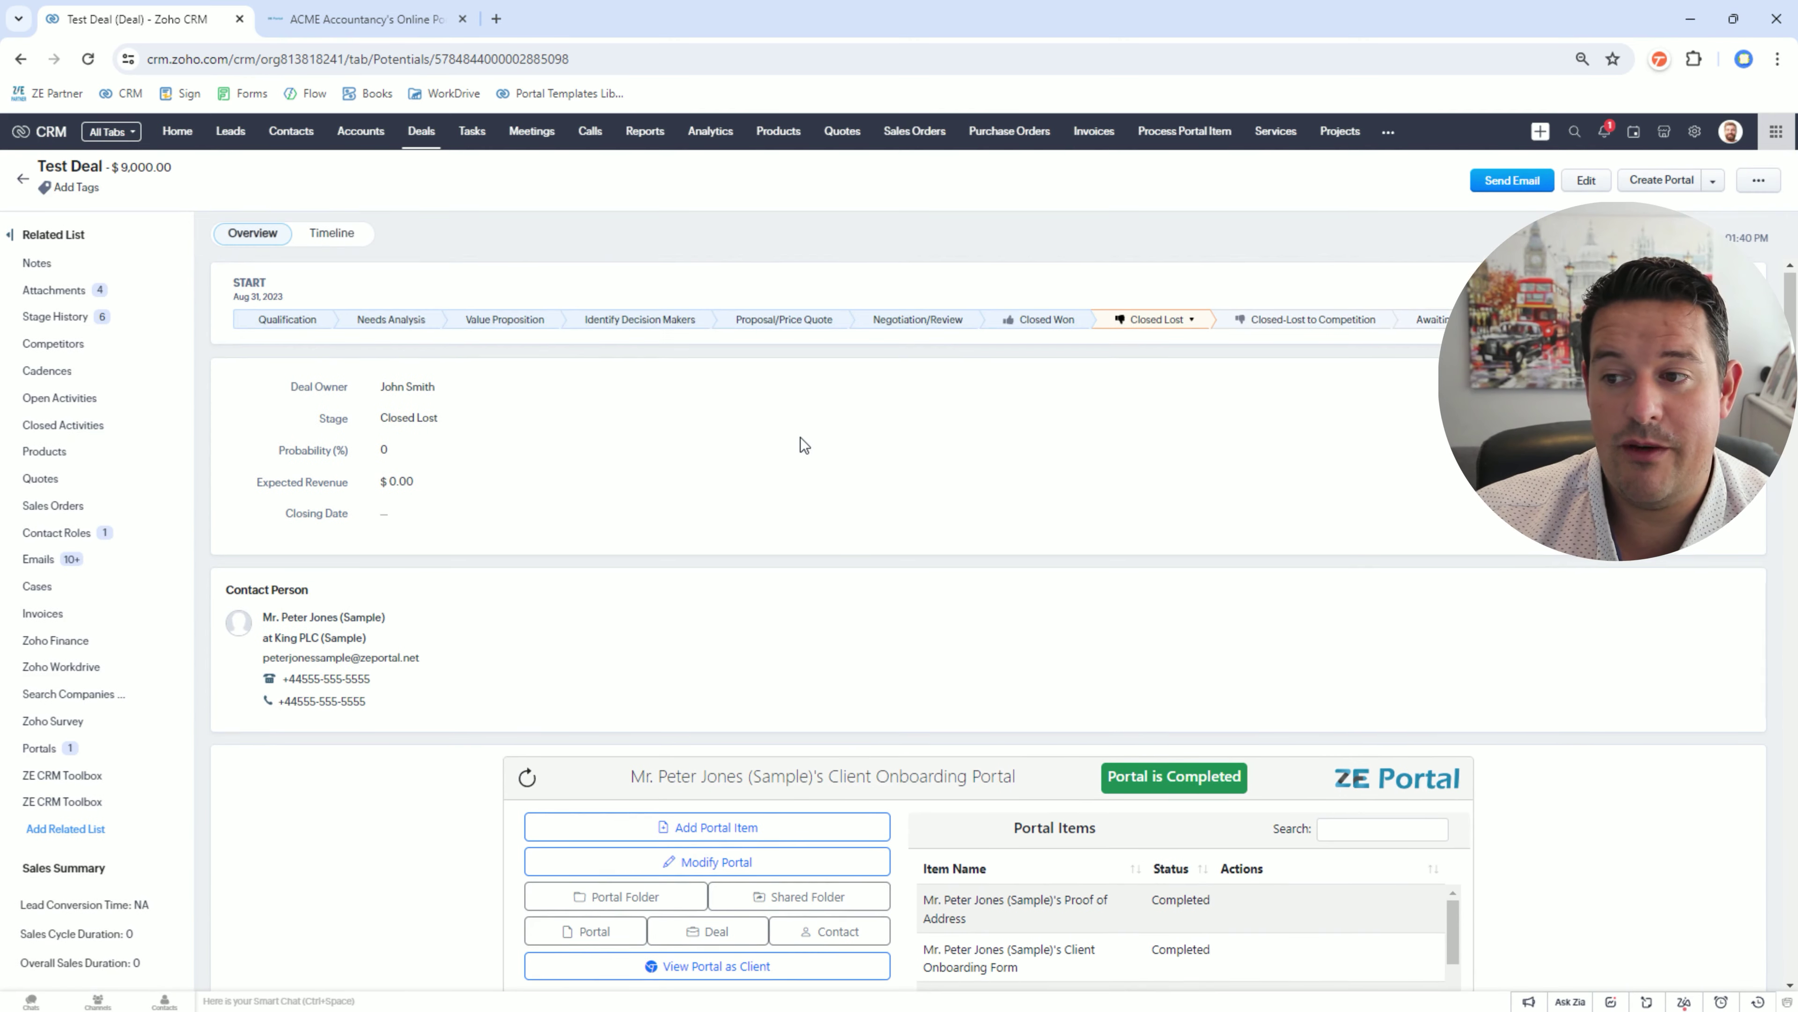
{"action": "scroll", "coordinate": [801, 437], "scroll_direction": "down", "scroll_amount": 2}
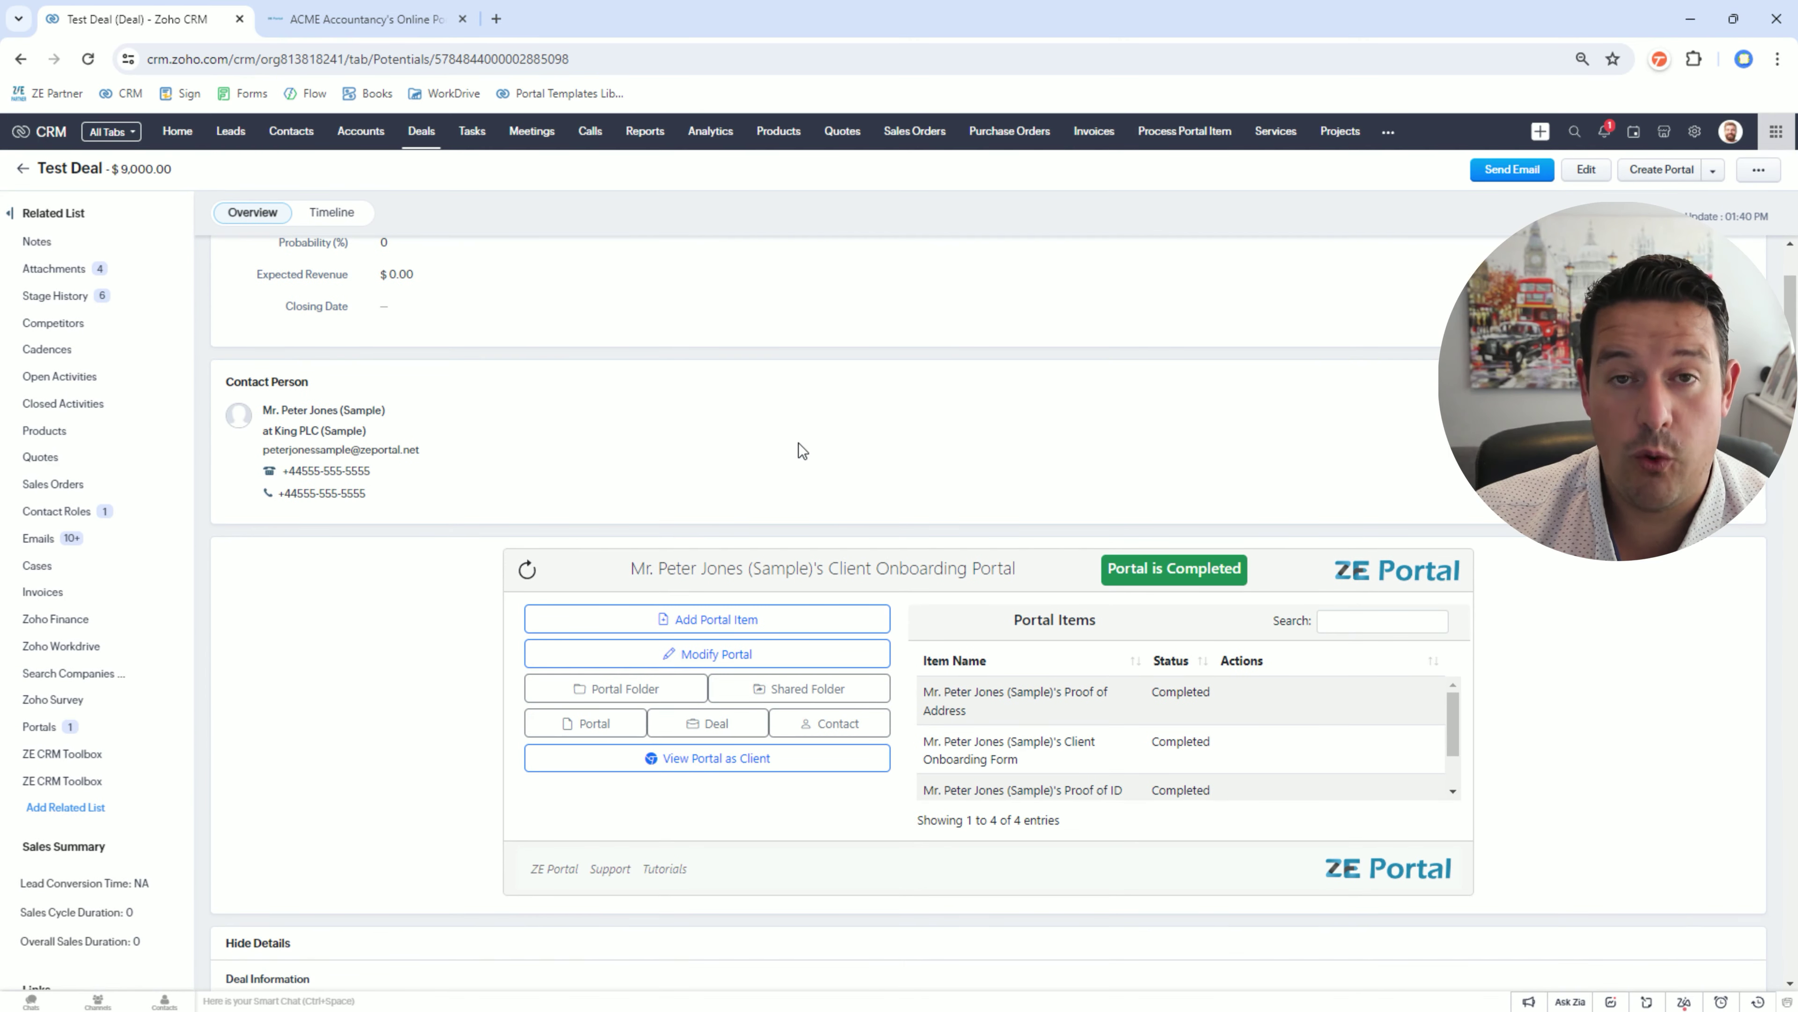